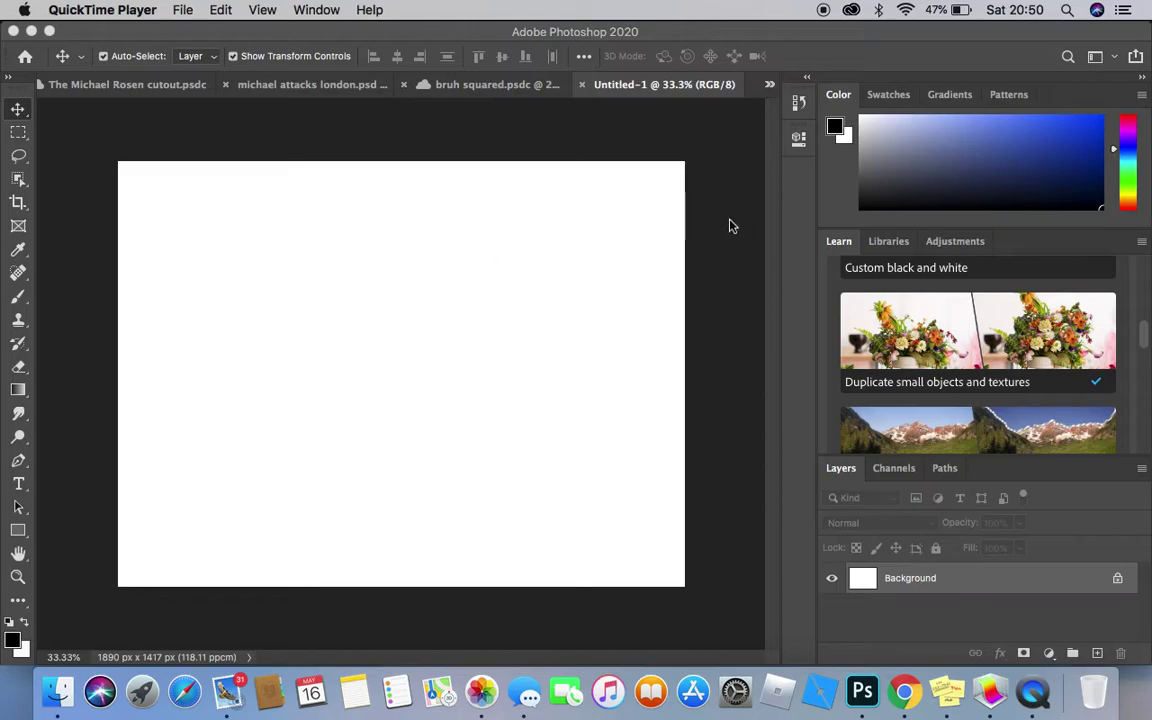
Look through the open Michael Rosen cutout, michael attacks london and bruh squared documents, ending on the blank Untitled-1.
{"action": "left_click", "coordinate": [166, 97]}
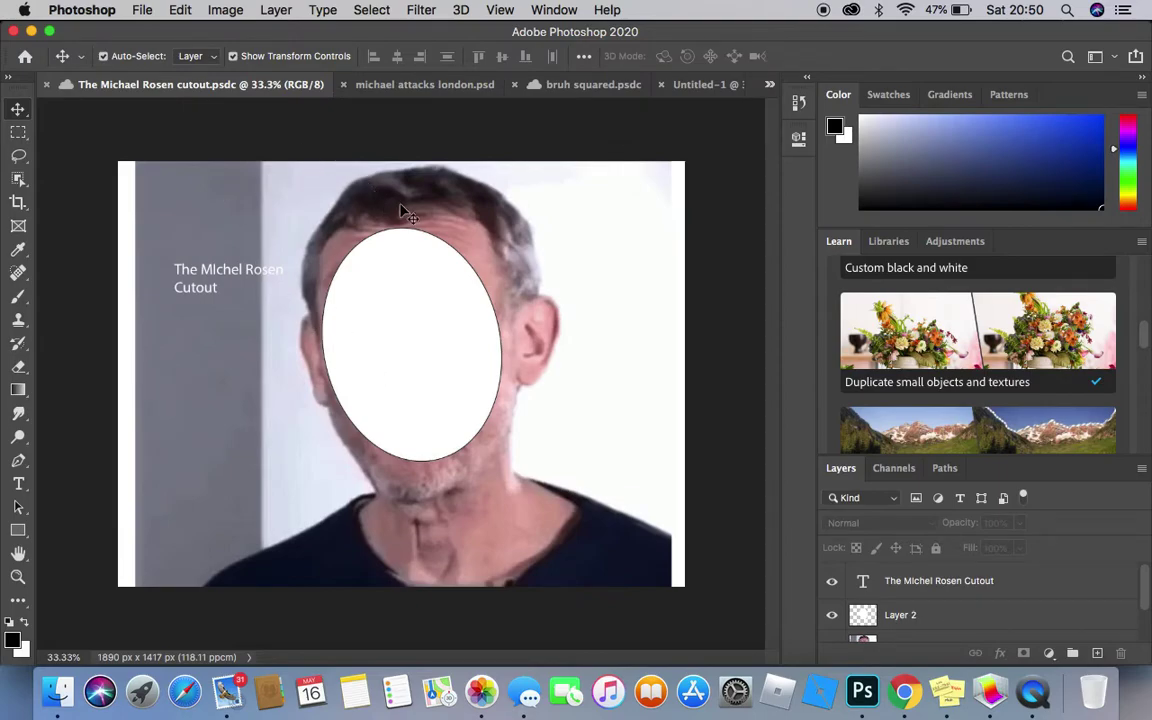
{"action": "left_click", "coordinate": [390, 88]}
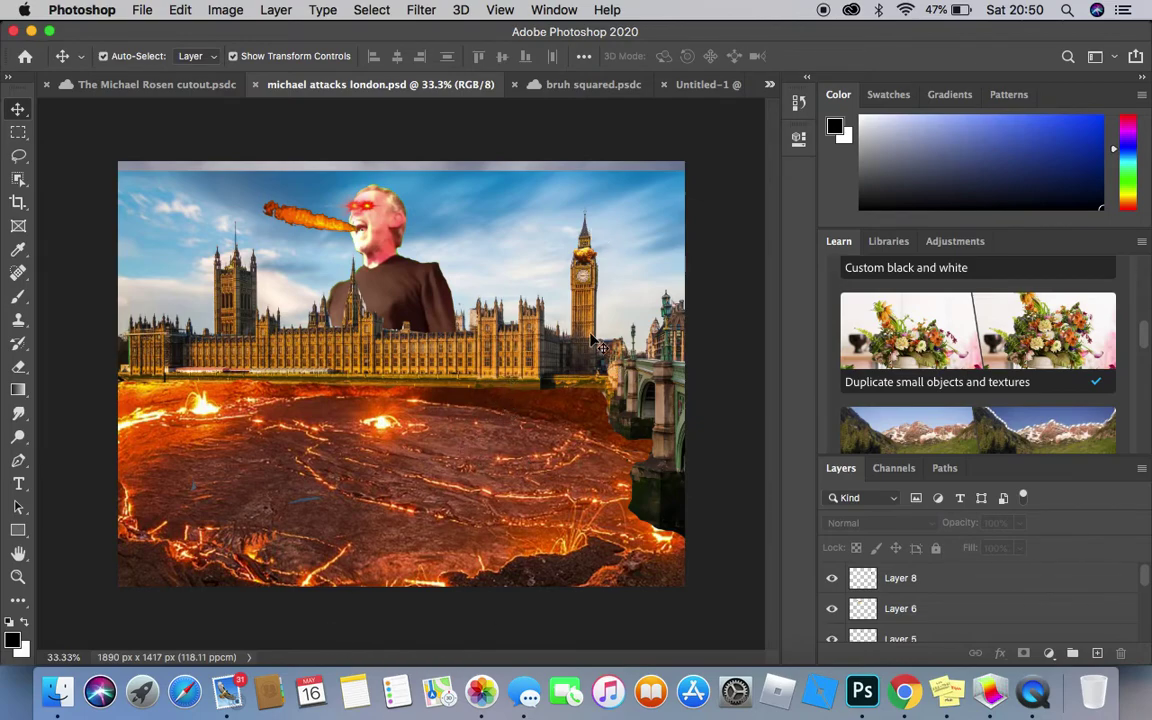
{"action": "left_click", "coordinate": [577, 87]}
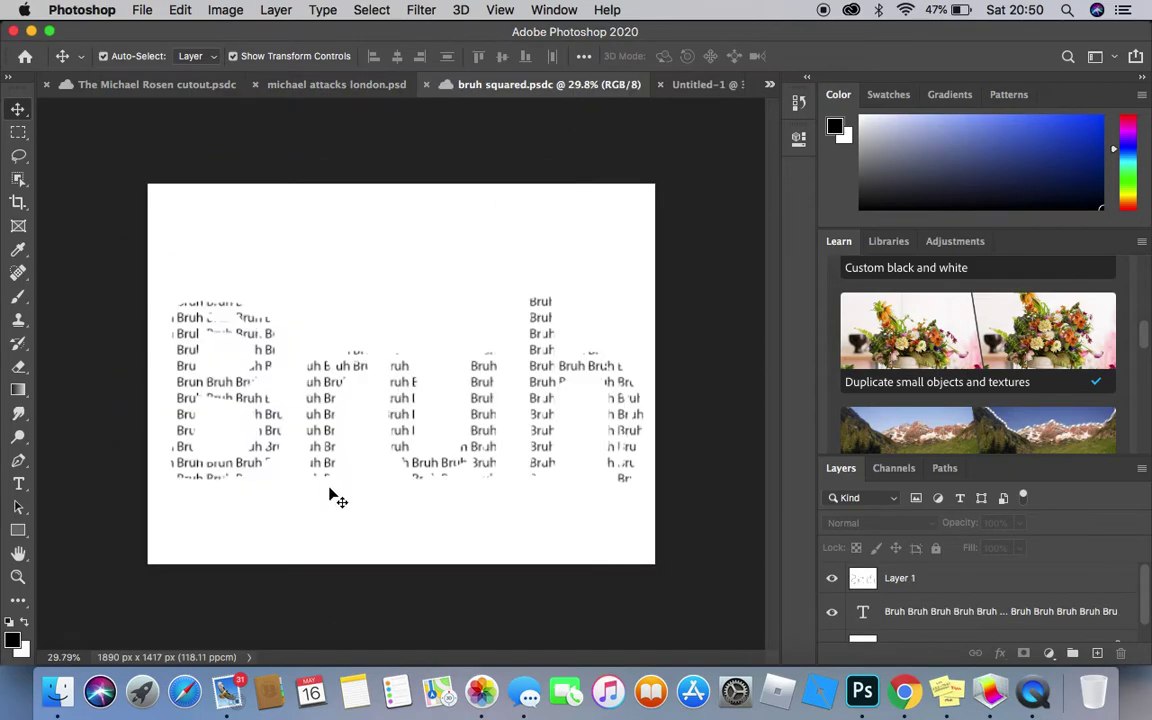
{"action": "left_click", "coordinate": [705, 84]}
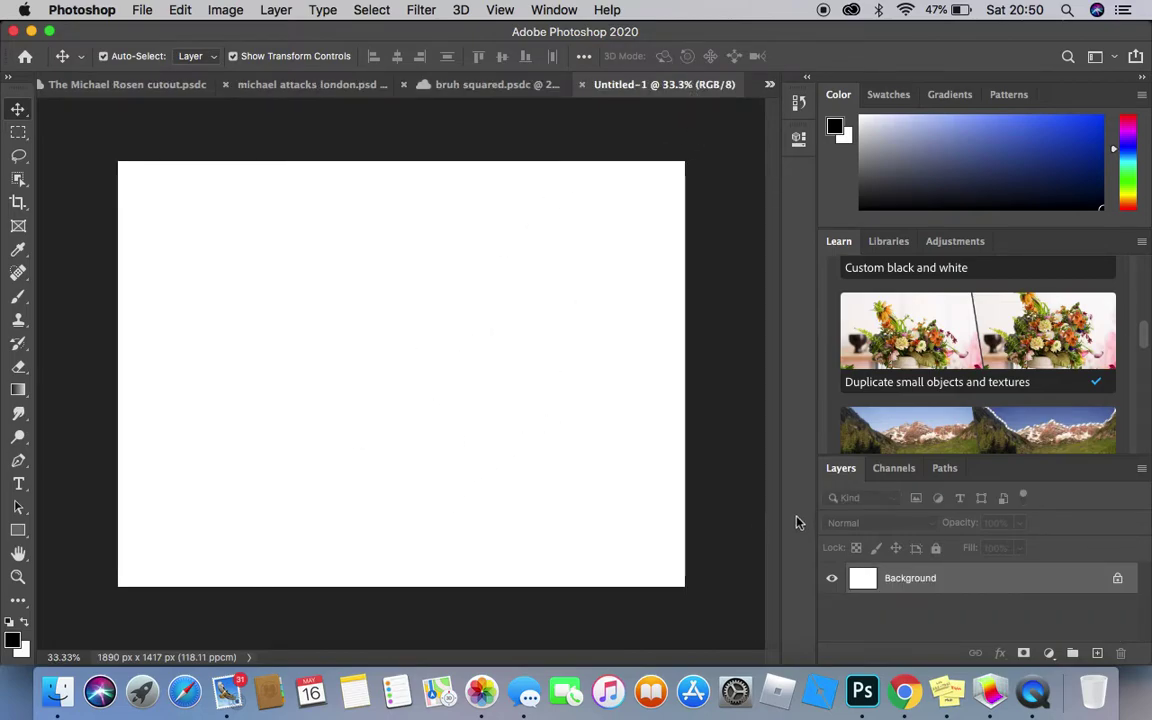
Switch to Chrome, replace the YouTube page with a fresh one and search Bing Images for "co op outside".
{"action": "key", "text": "ctrl+Right"}
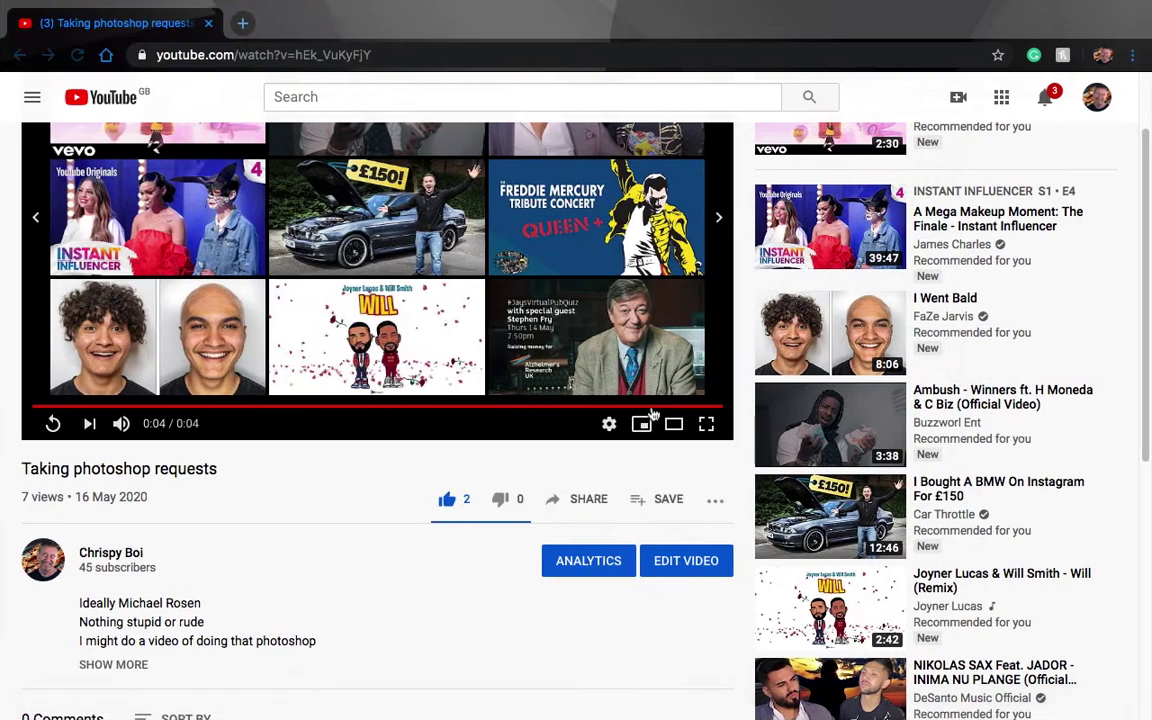
{"action": "left_click", "coordinate": [238, 22]}
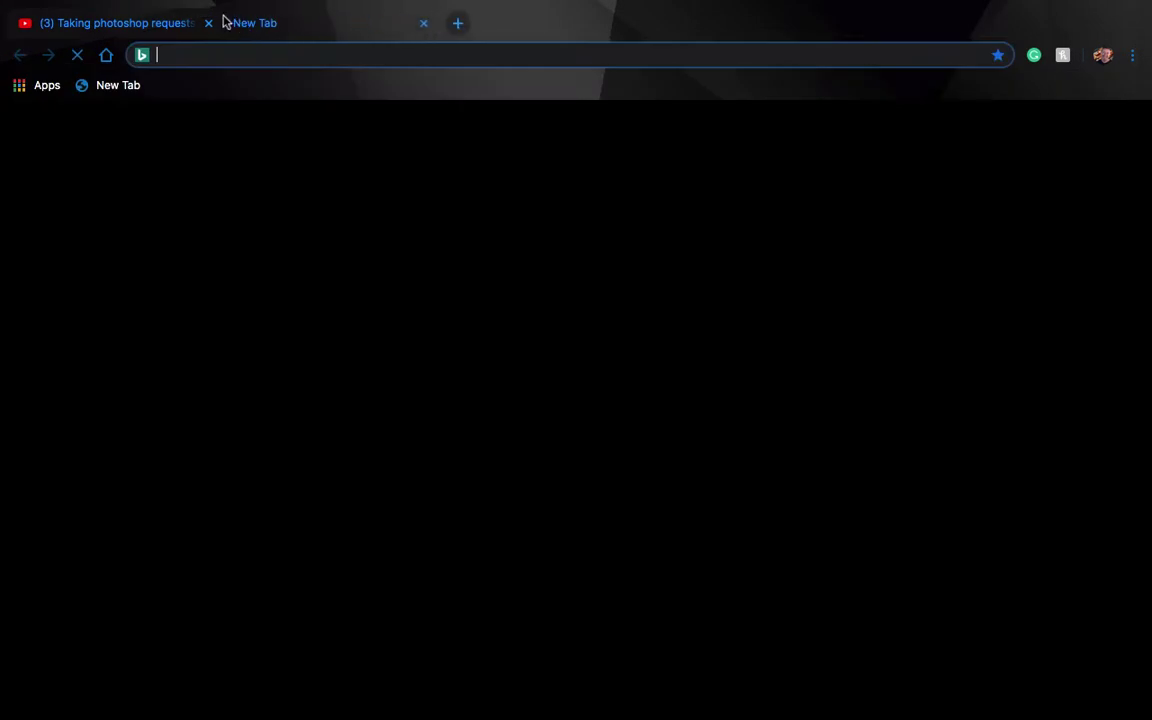
{"action": "left_click", "coordinate": [209, 22]}
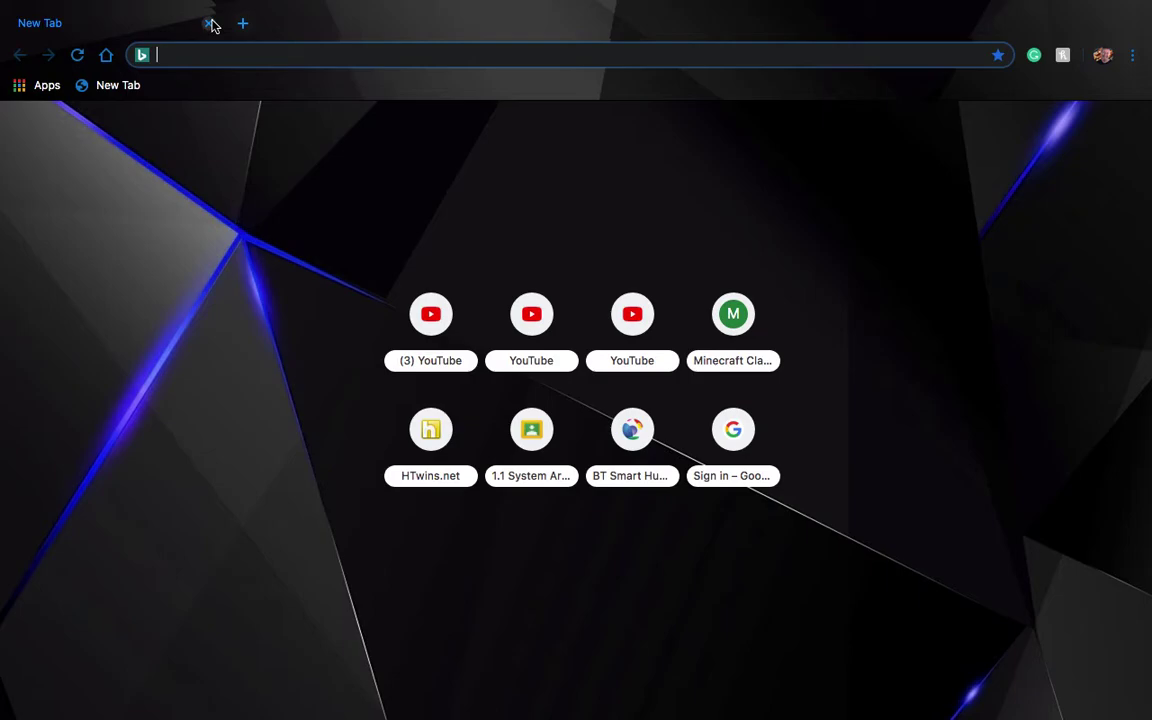
{"action": "type", "text": "co op "}
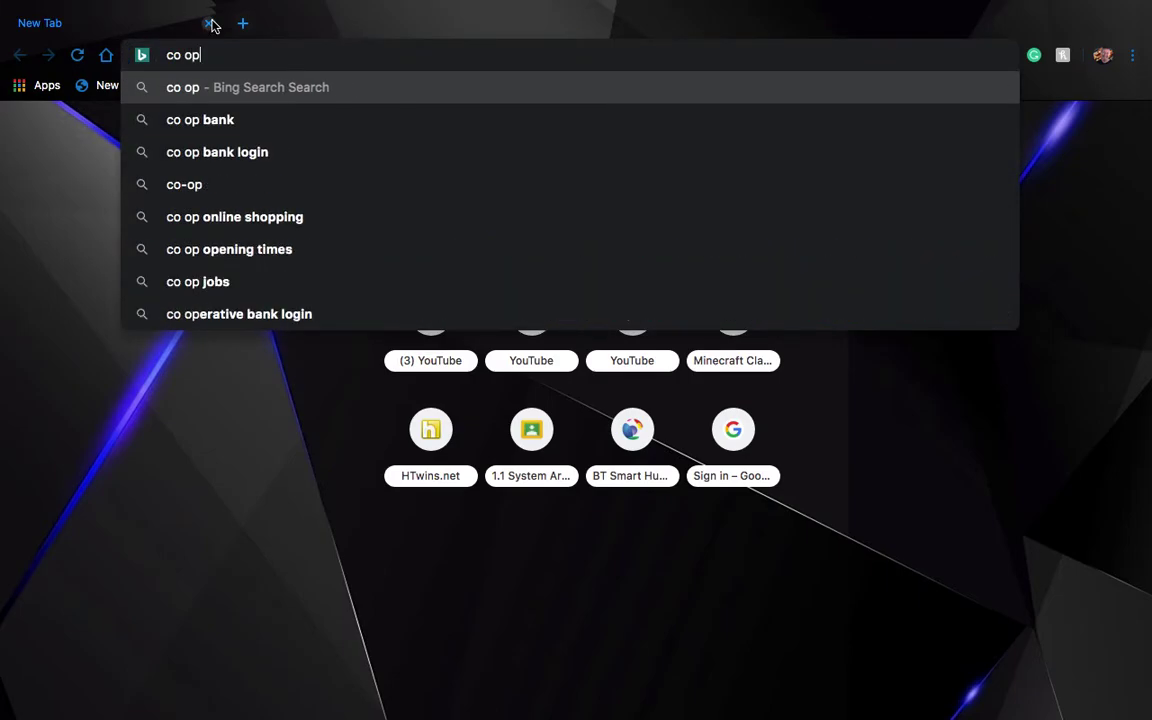
{"action": "type", "text": "outside"}
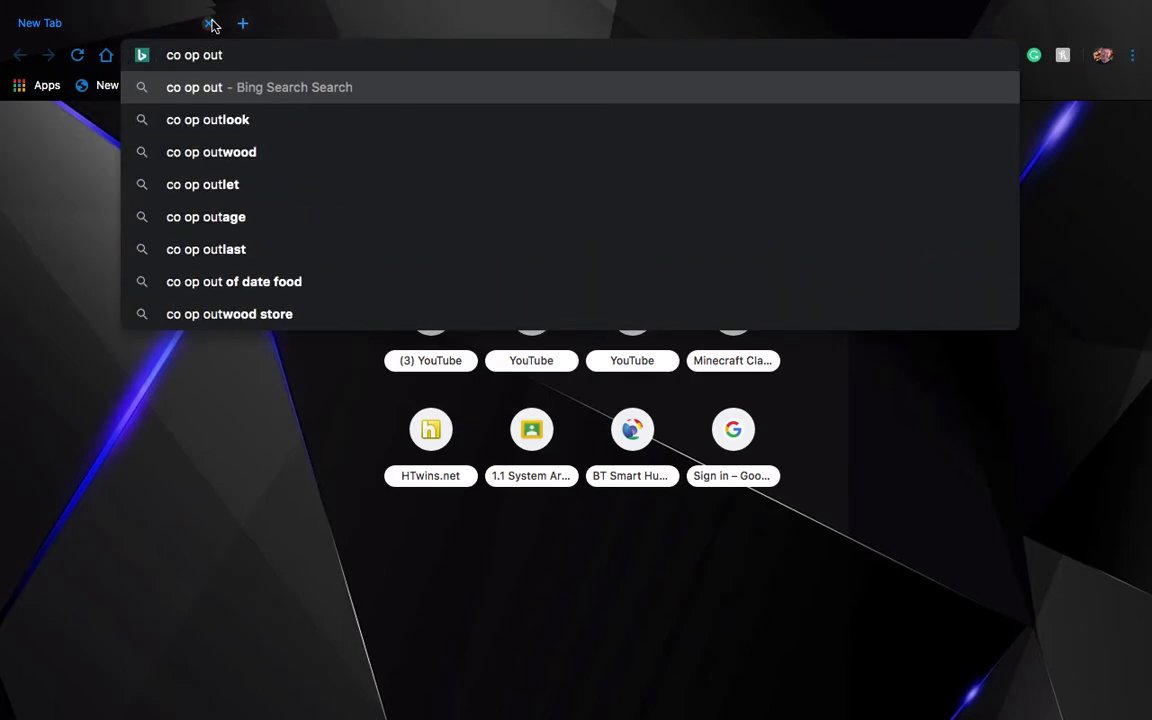
{"action": "key", "text": "Return"}
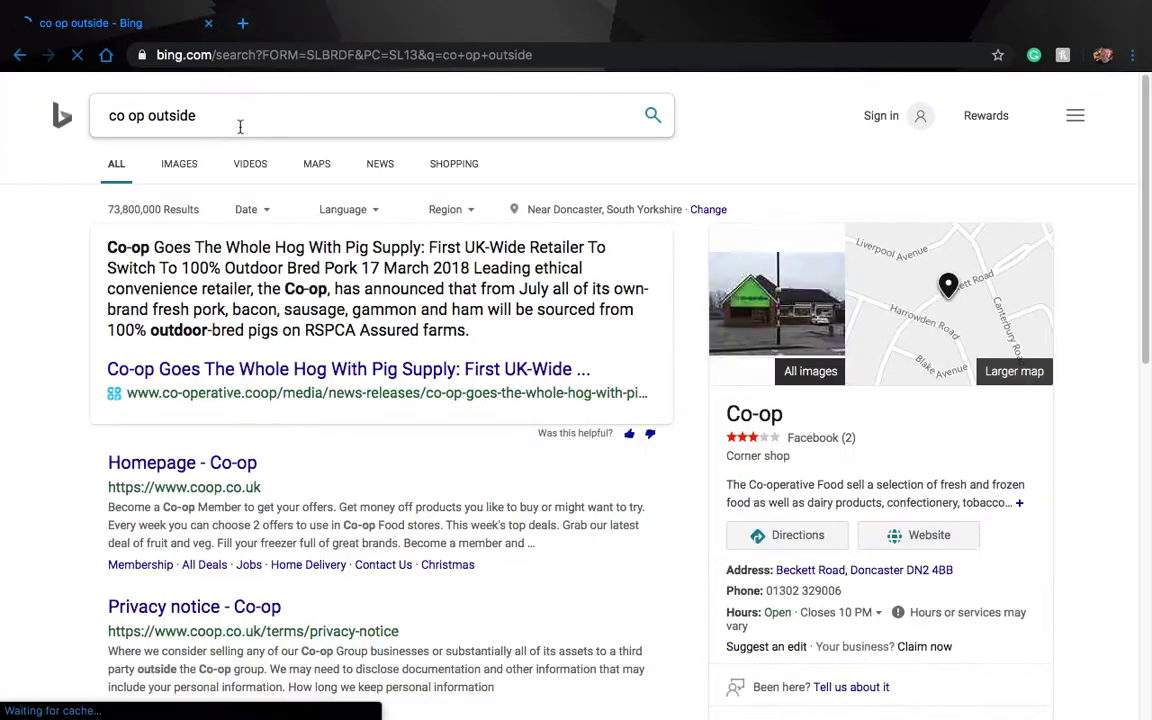
{"action": "left_click", "coordinate": [180, 165]}
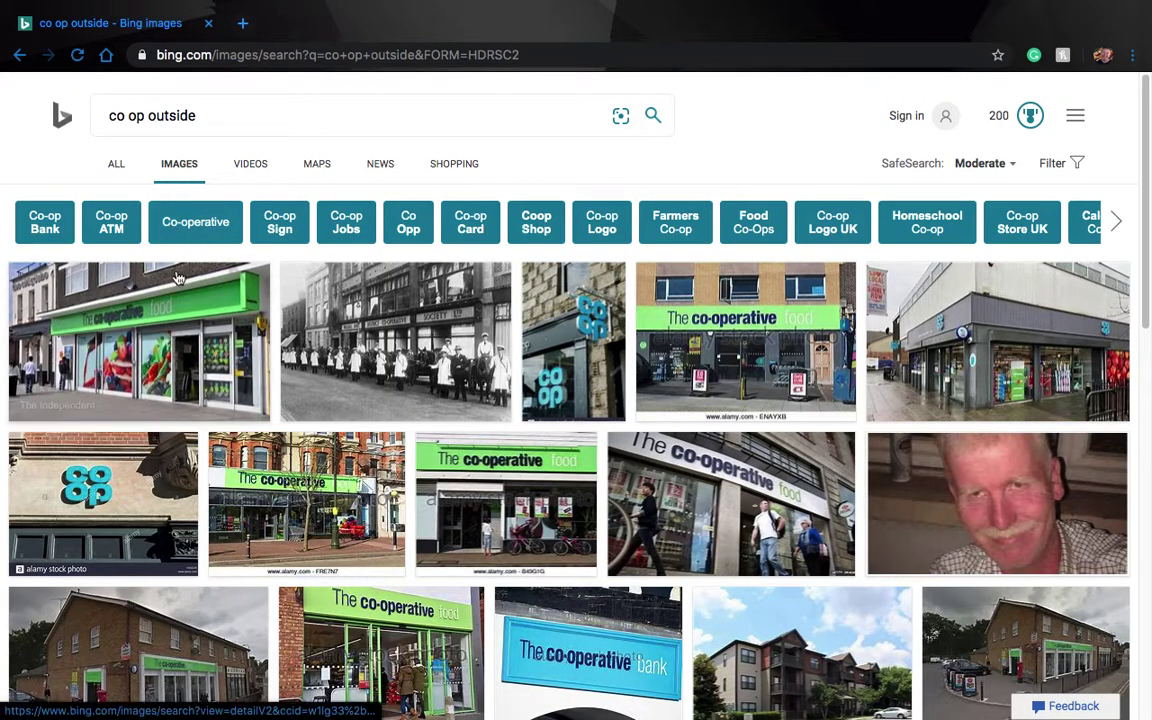
Open the first image result, the green-signed co-operative food storefront, and copy the image.
{"action": "left_click", "coordinate": [178, 302]}
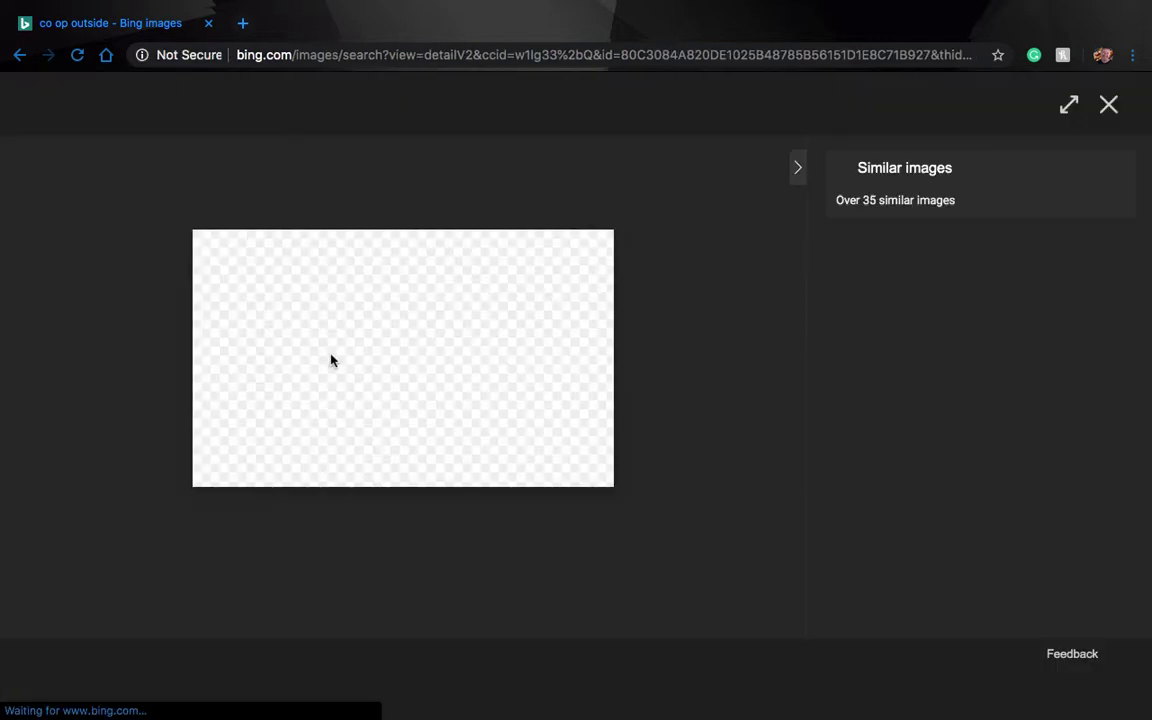
{"action": "right_click", "coordinate": [309, 350]}
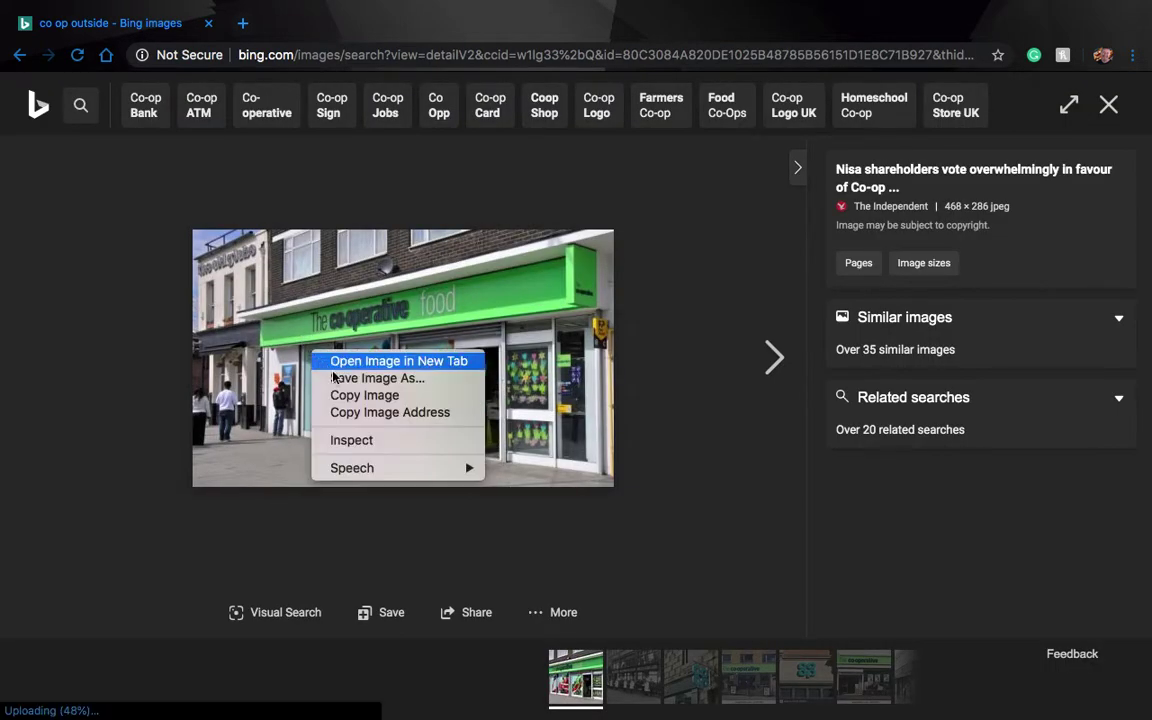
{"action": "left_click", "coordinate": [366, 397]}
Switch to Photoshop, paste the storefront photo into Untitled-1 and scale it to about 402% to span the canvas width.
{"action": "scroll", "coordinate": [366, 399], "scroll_direction": "left", "scroll_amount": 5}
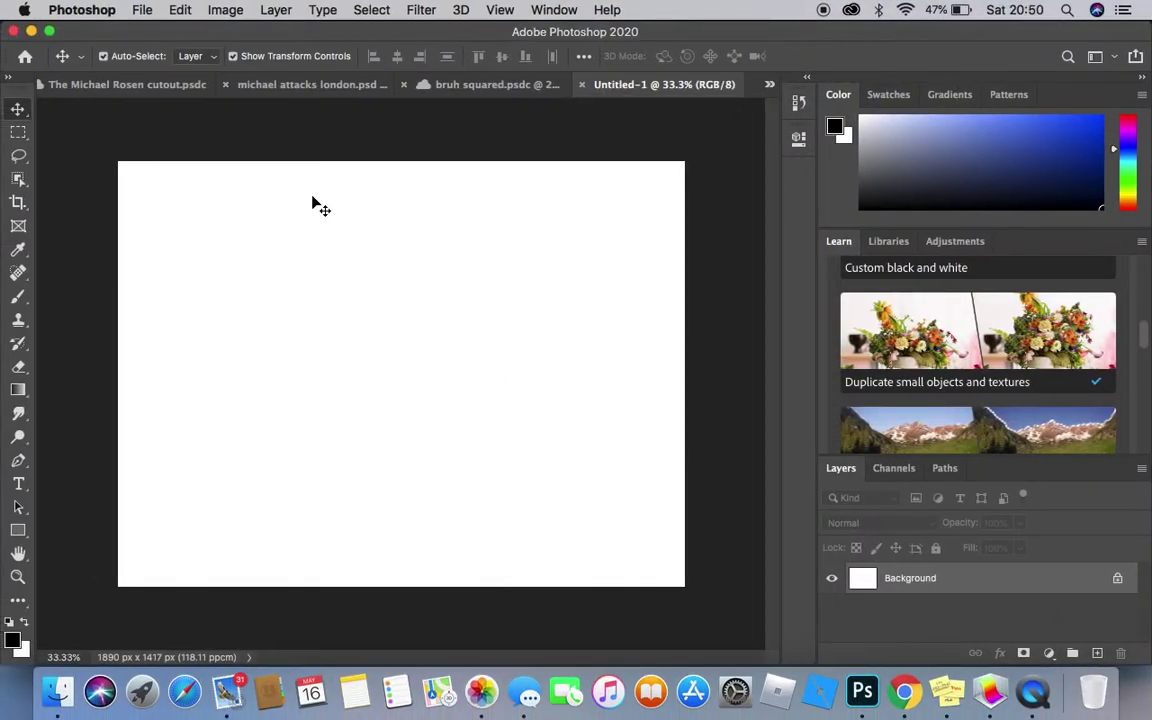
{"action": "left_click", "coordinate": [180, 10]}
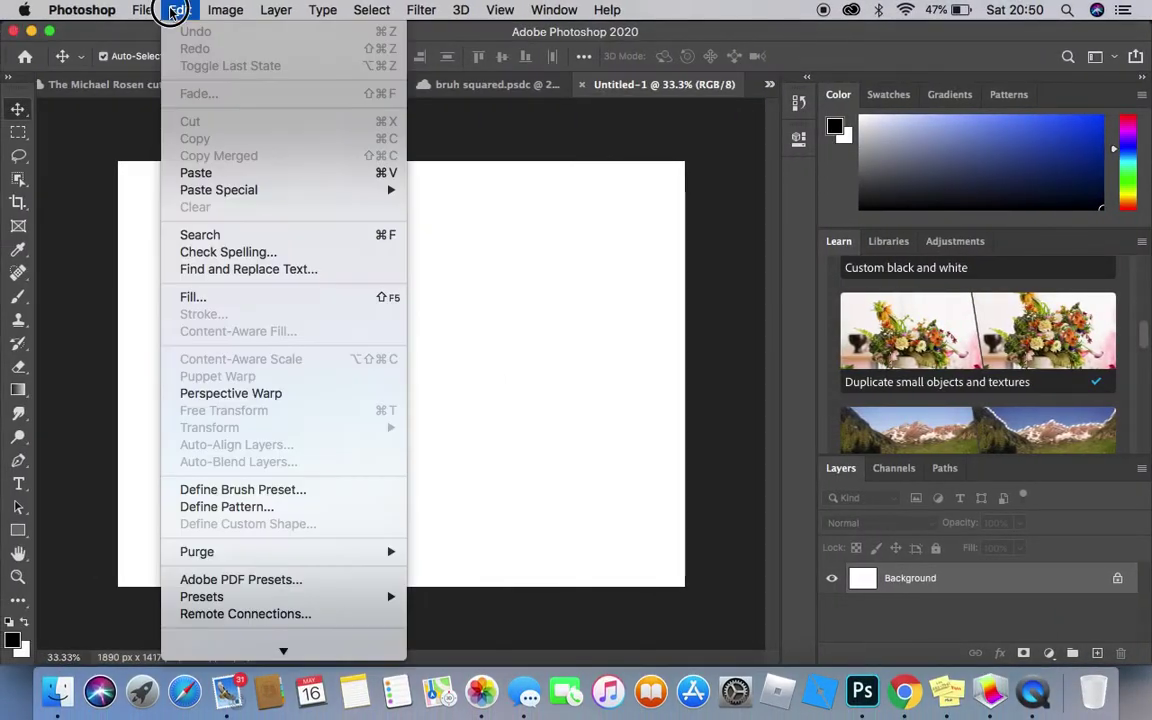
{"action": "left_click", "coordinate": [205, 168]}
{"action": "left_click_drag", "start_coordinate": [332, 330], "coordinate": [136, 173]}
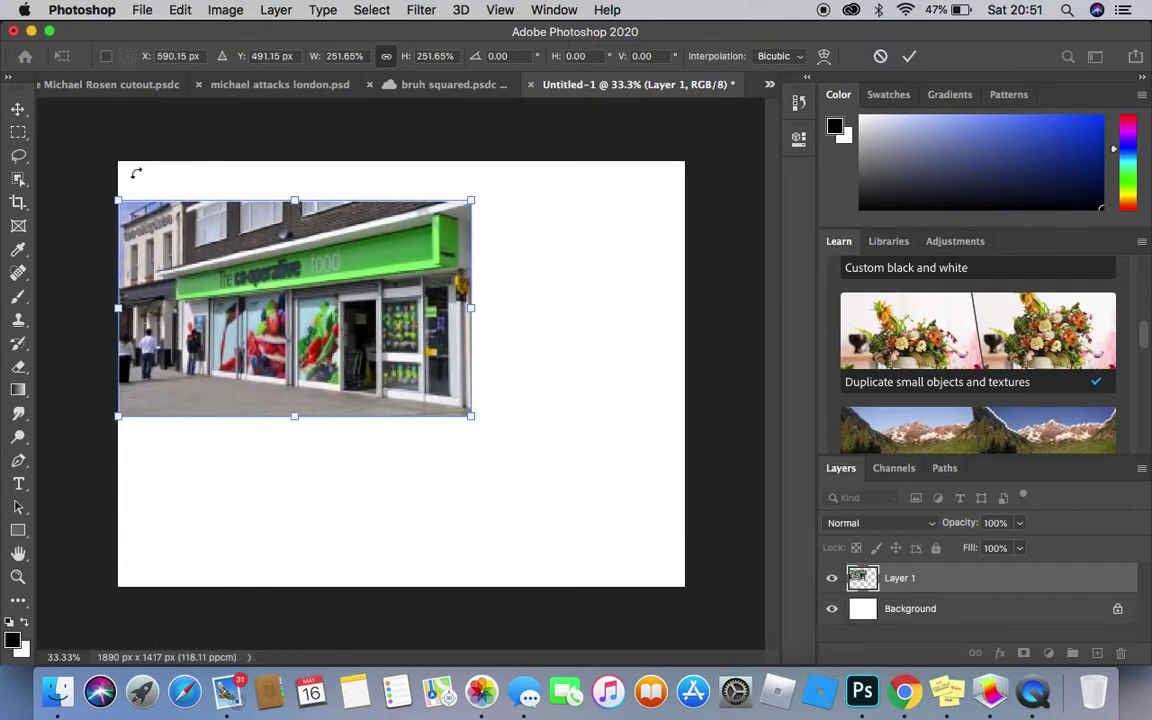
{"action": "left_click_drag", "start_coordinate": [474, 412], "coordinate": [668, 568]}
Switch to Chrome and search Bing Images for "michael rosen tinned peach syrup" in a new browser tab.
{"action": "left_click", "coordinate": [909, 705]}
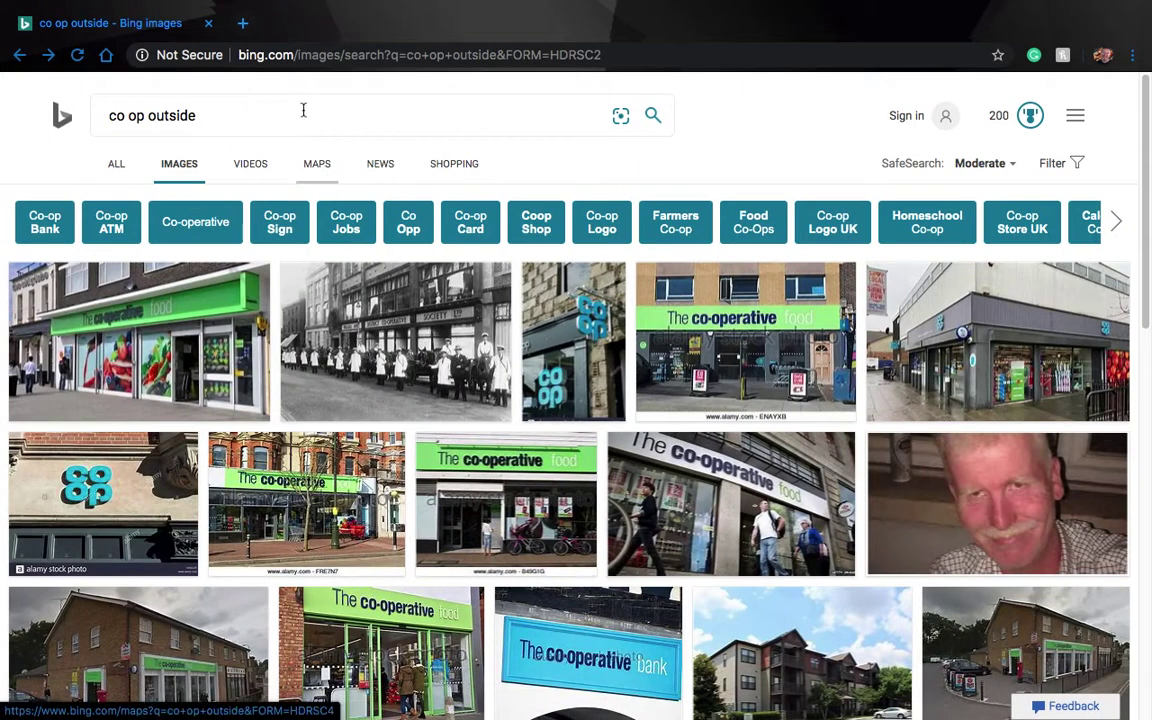
{"action": "left_click", "coordinate": [249, 22]}
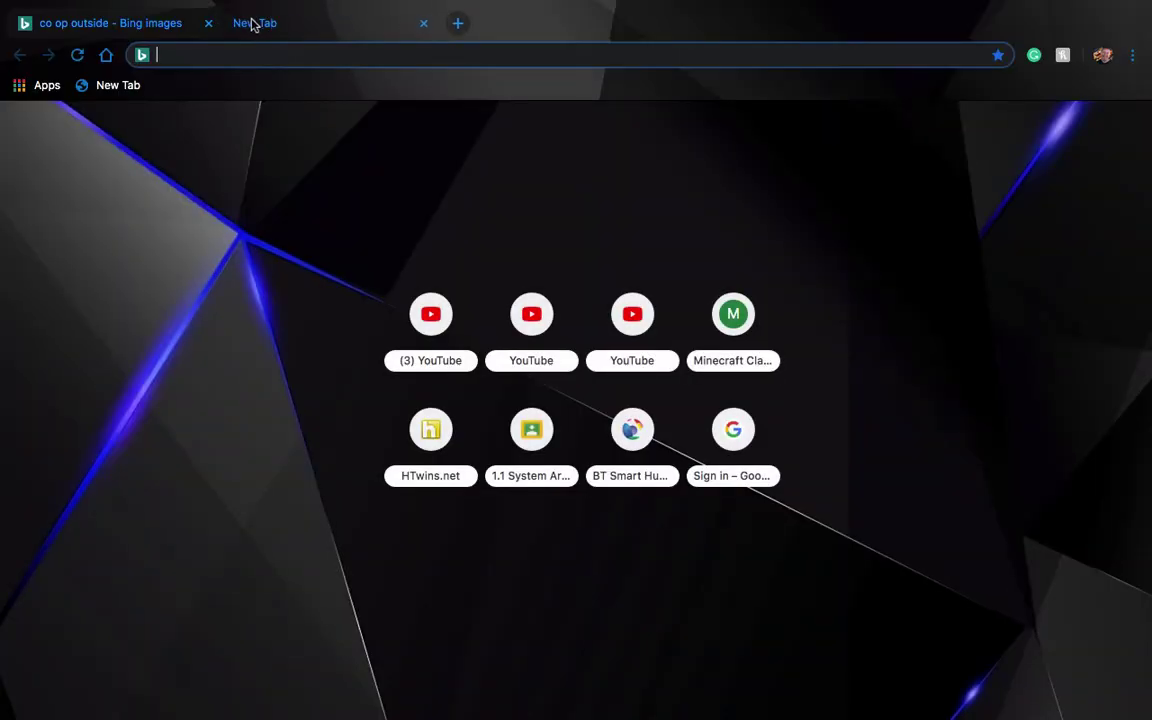
{"action": "type", "text": "mi"}
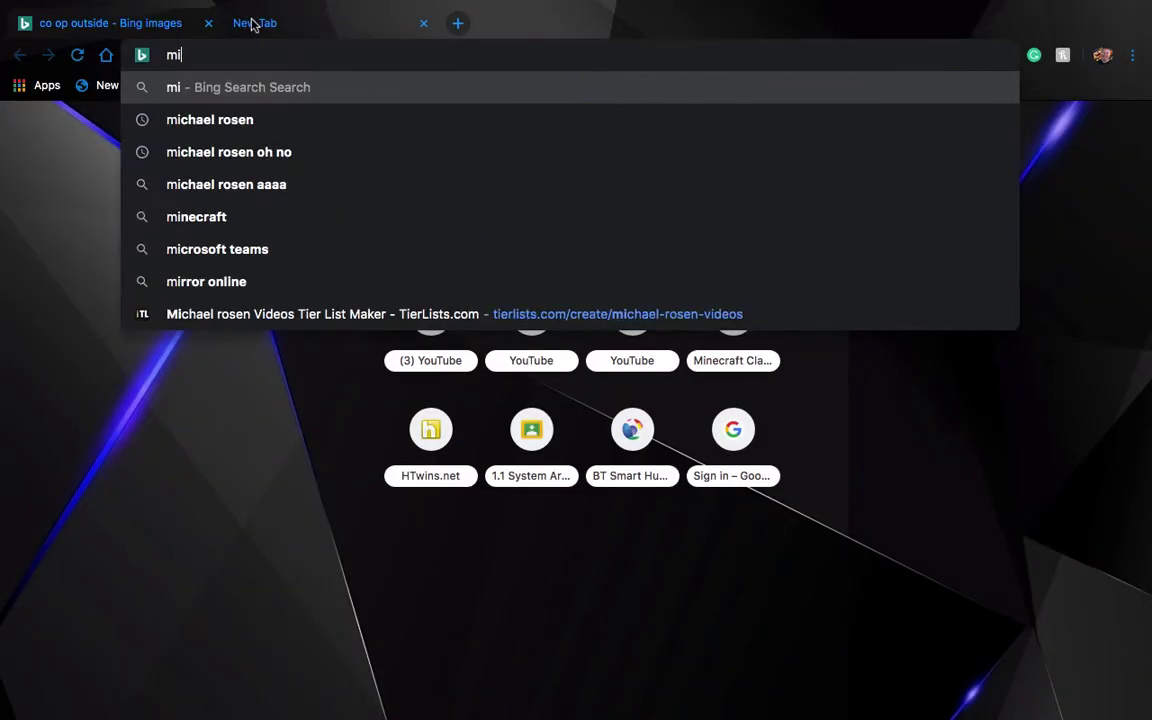
{"action": "type", "text": "chael ro"}
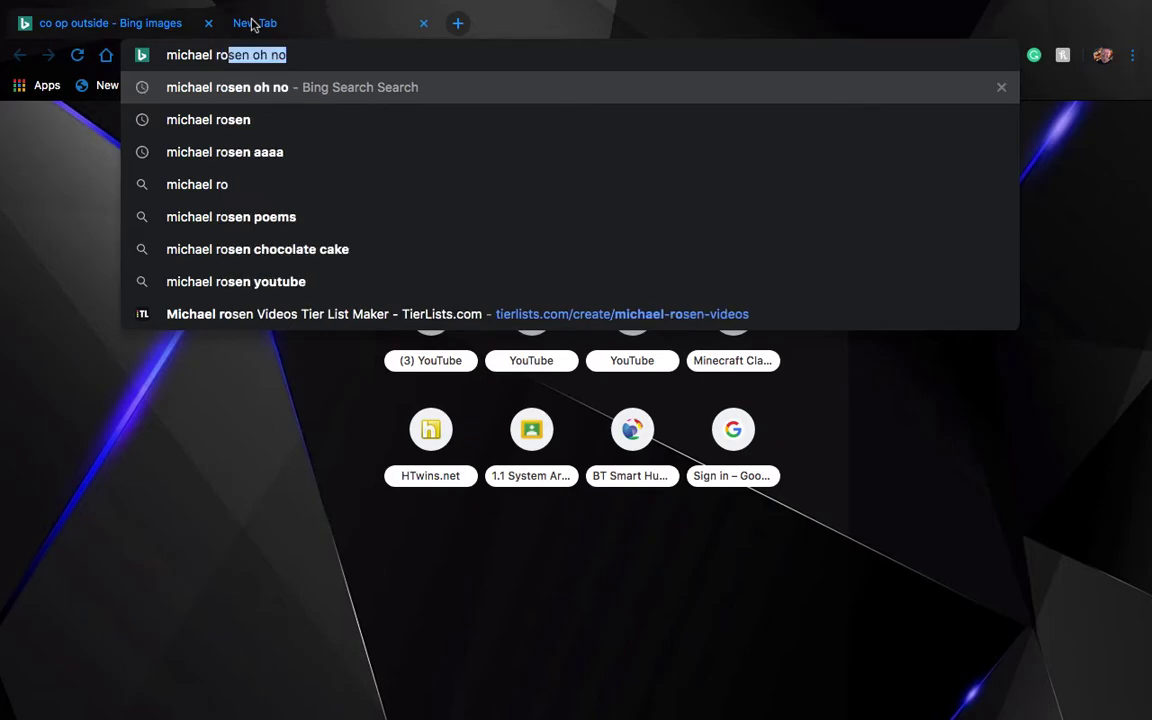
{"action": "type", "text": "sen ti"}
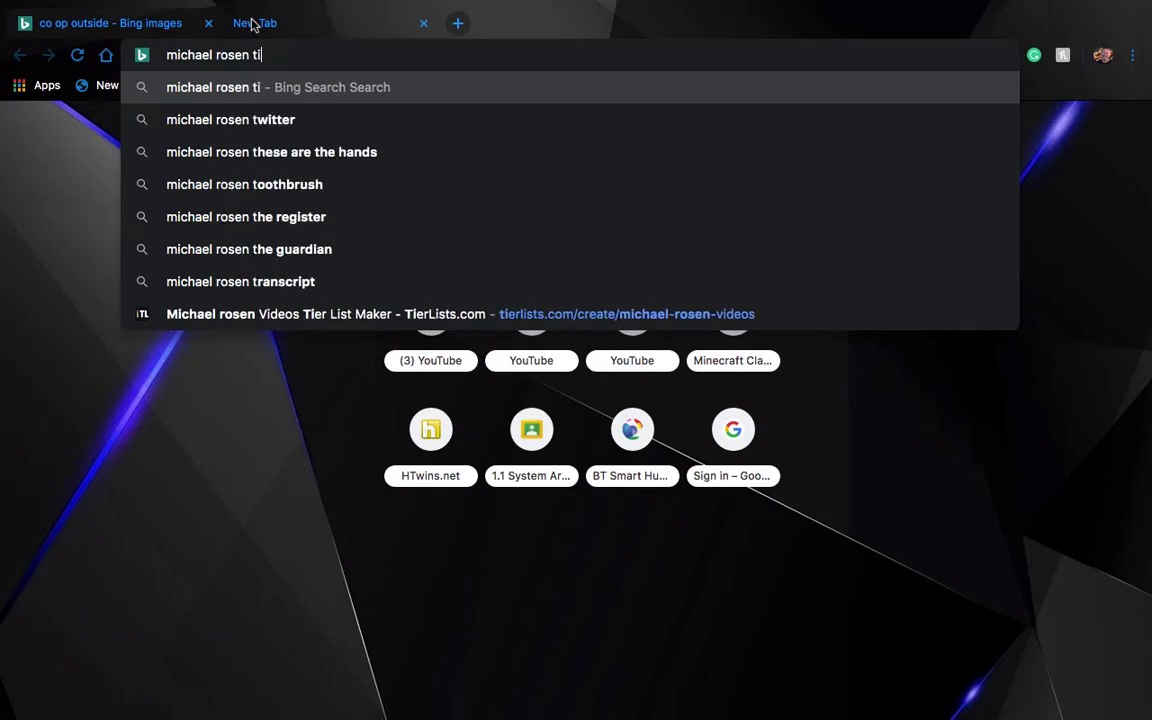
{"action": "type", "text": "nned pe"}
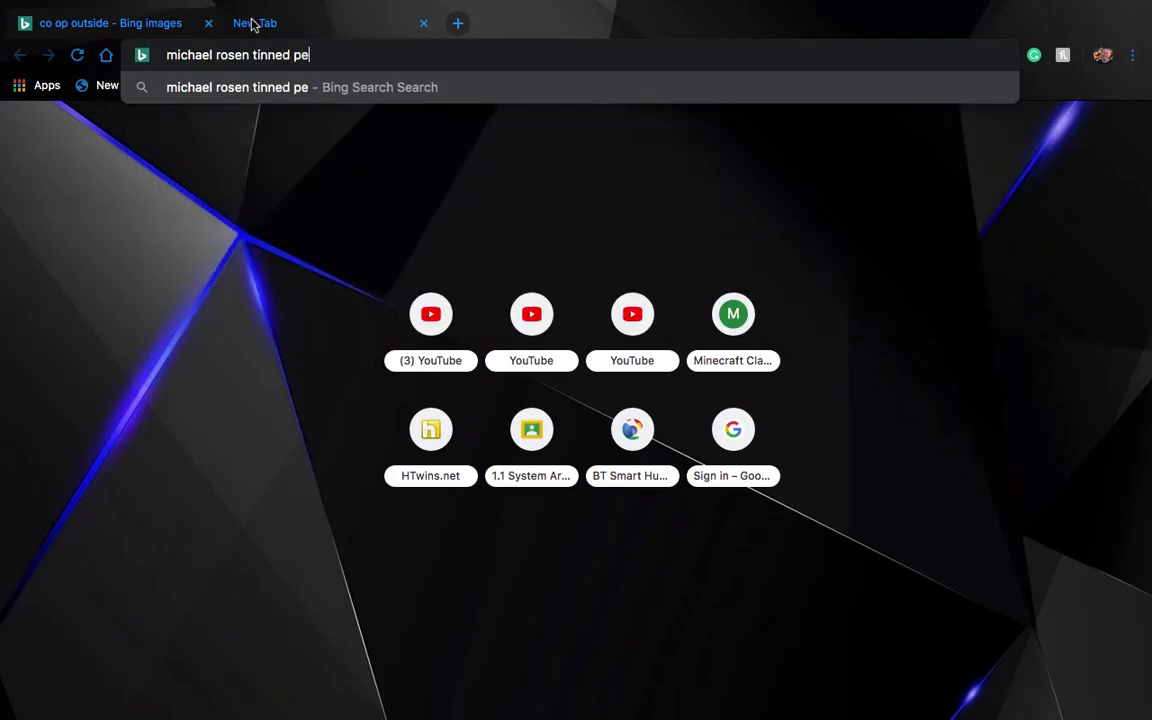
{"action": "type", "text": "ach syrup"}
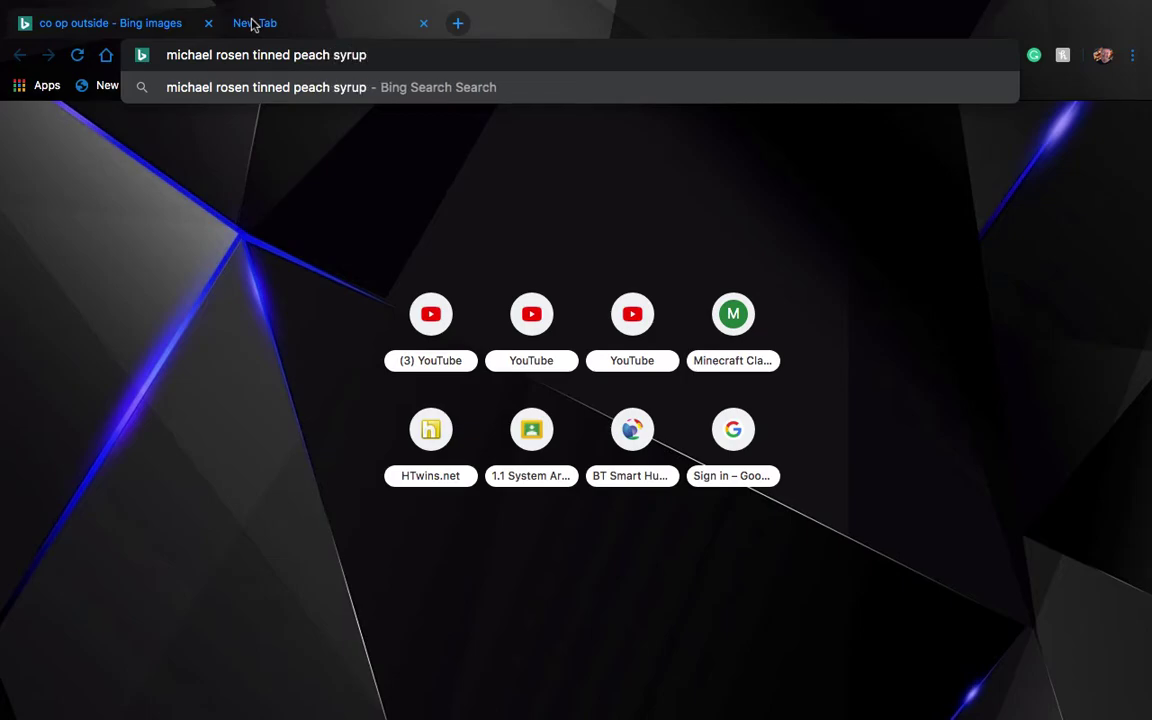
{"action": "key", "text": "Return"}
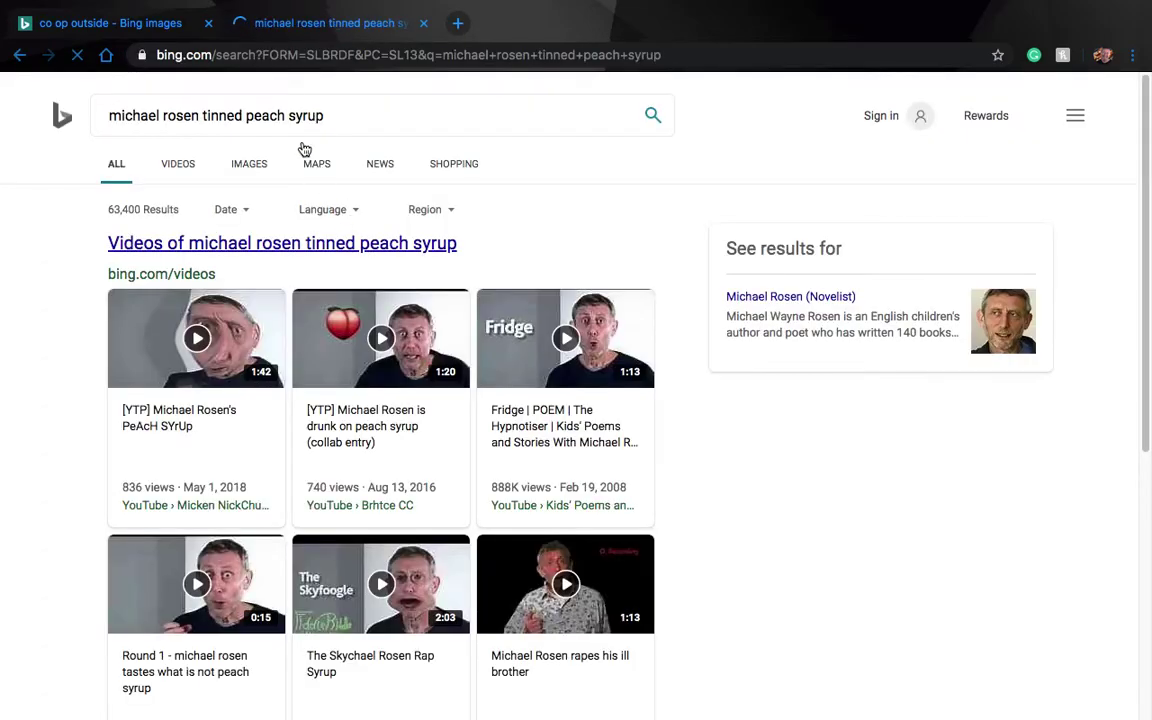
{"action": "left_click", "coordinate": [232, 165]}
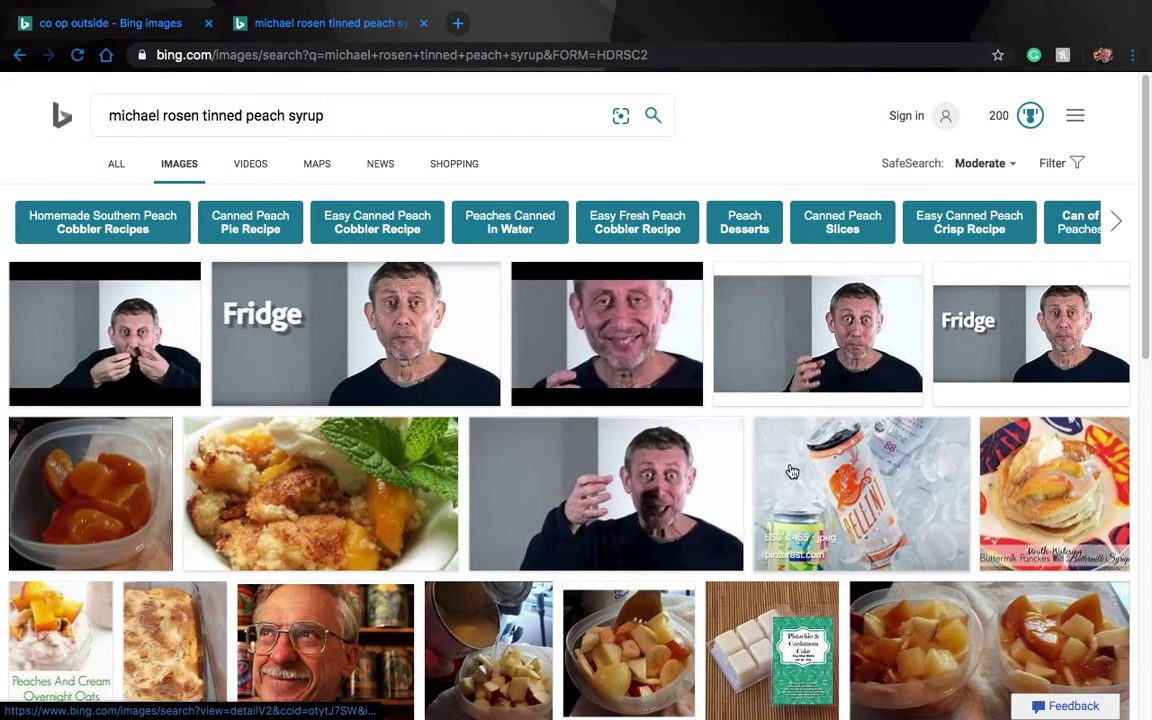
Open the image result of Michael Rosen with one hand raised and copy the image.
{"action": "left_click", "coordinate": [687, 450]}
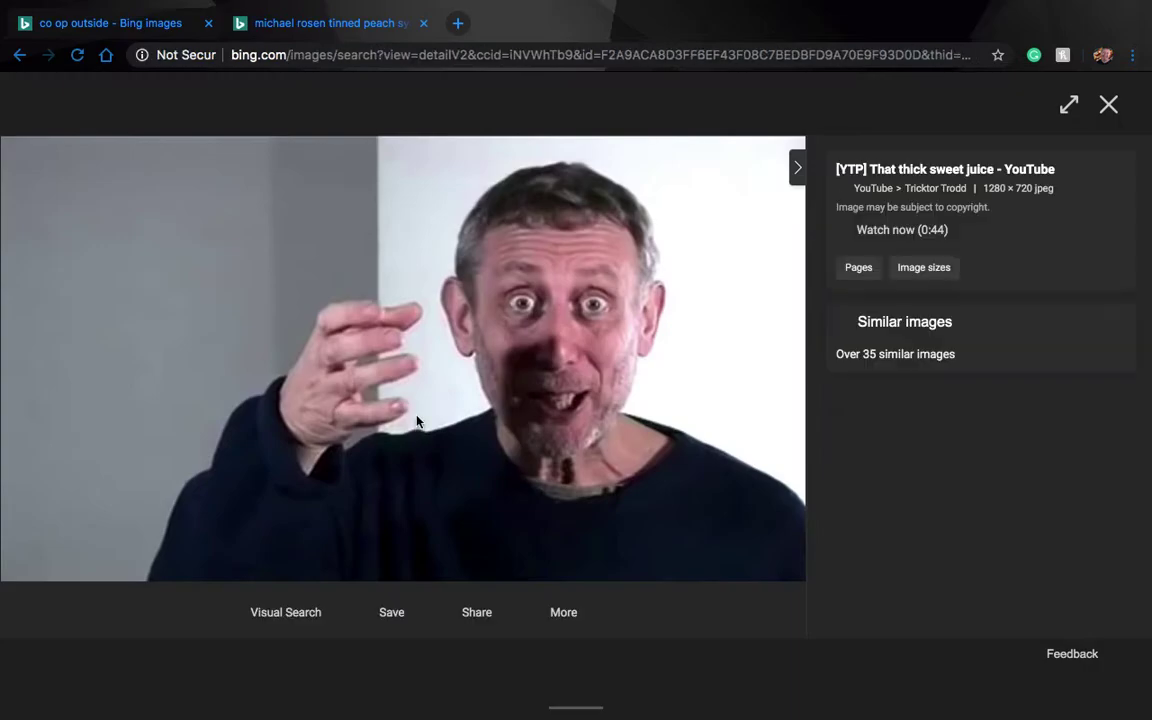
{"action": "right_click", "coordinate": [417, 421]}
{"action": "left_click", "coordinate": [452, 459]}
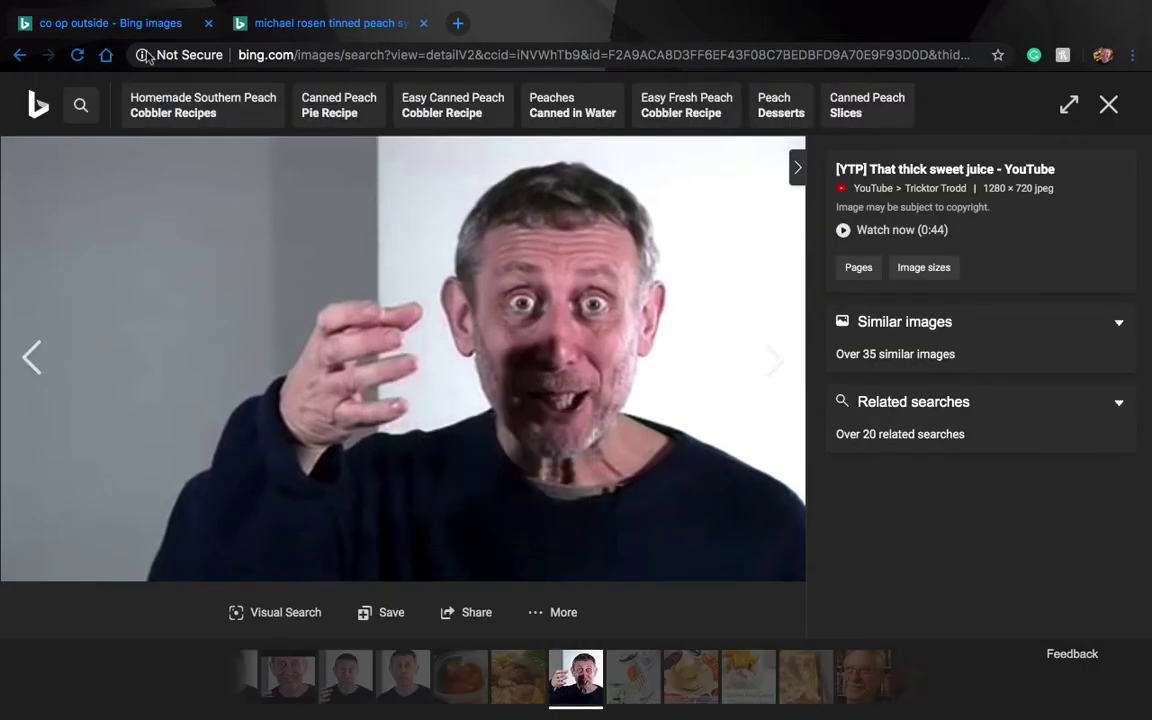
Switch to Photoshop, apply the storefront photo's pending transform and paste the Michael Rosen image as a layer above it.
{"action": "key", "text": "ctrl+Left"}
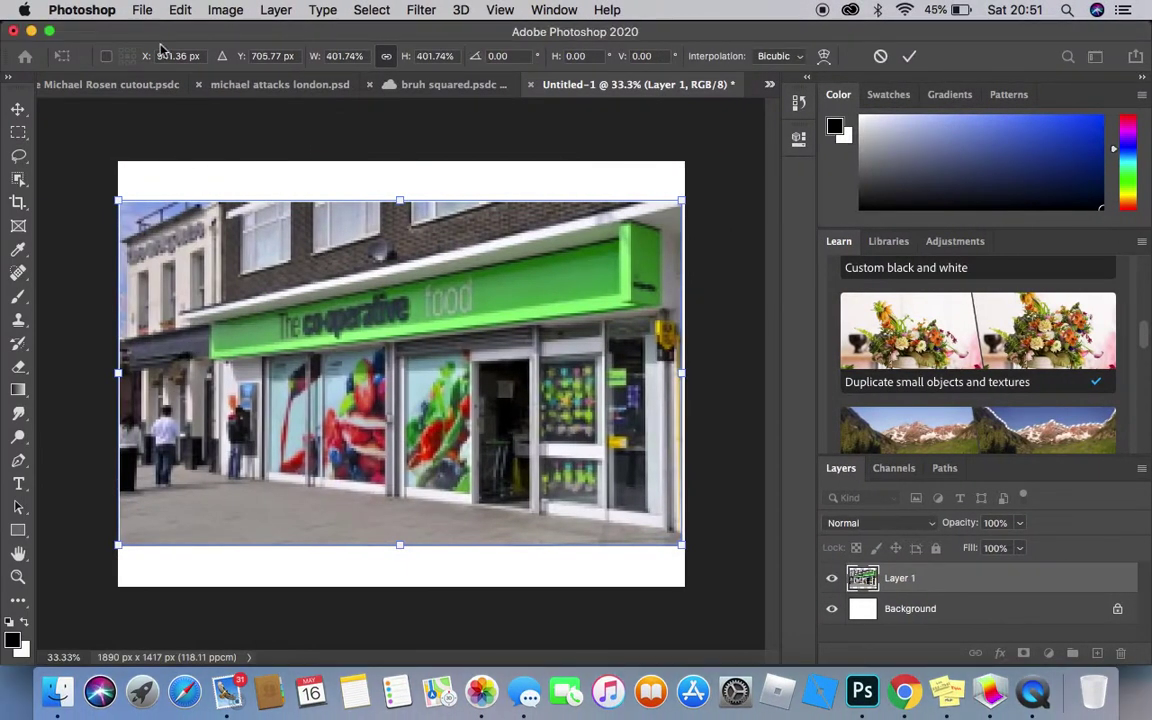
{"action": "left_click", "coordinate": [180, 10]}
{"action": "left_click", "coordinate": [103, 167]}
{"action": "key", "text": "Return"}
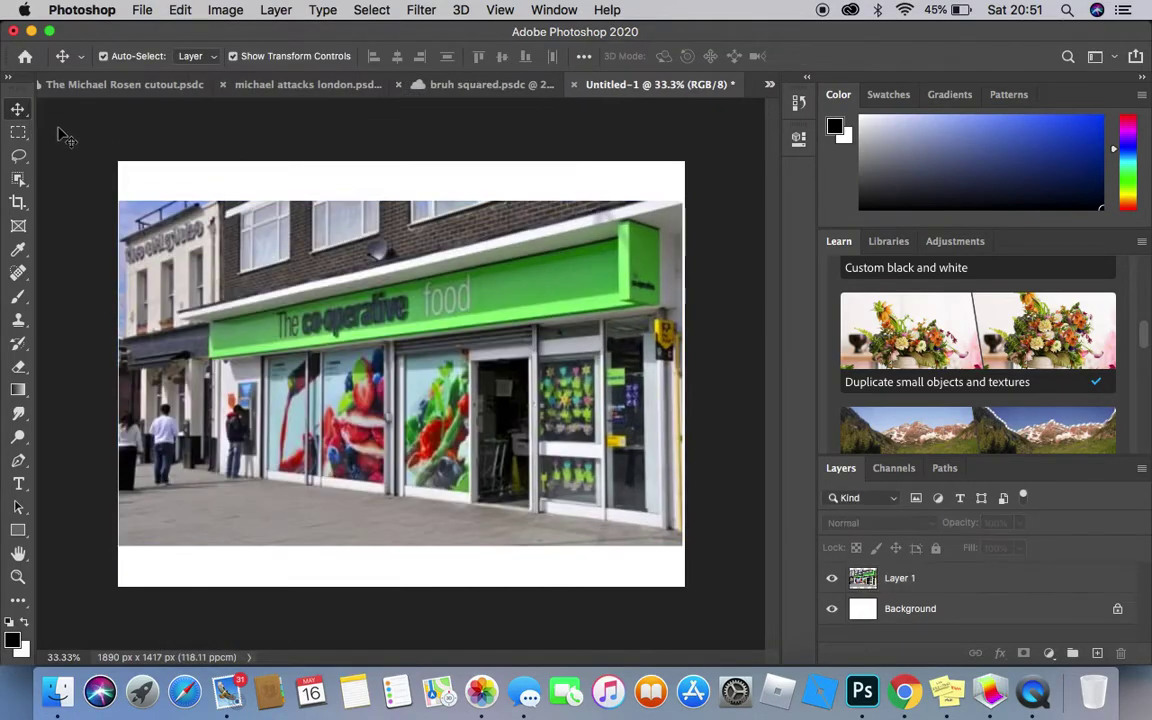
{"action": "left_click", "coordinate": [179, 11]}
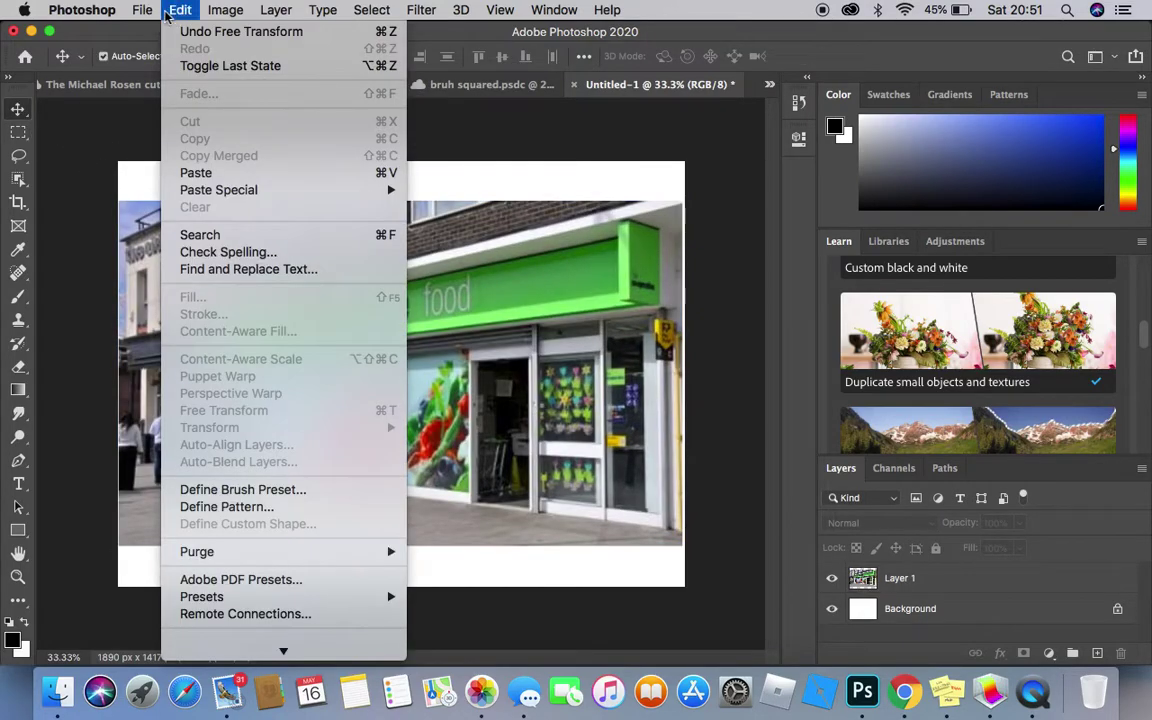
{"action": "left_click", "coordinate": [194, 174]}
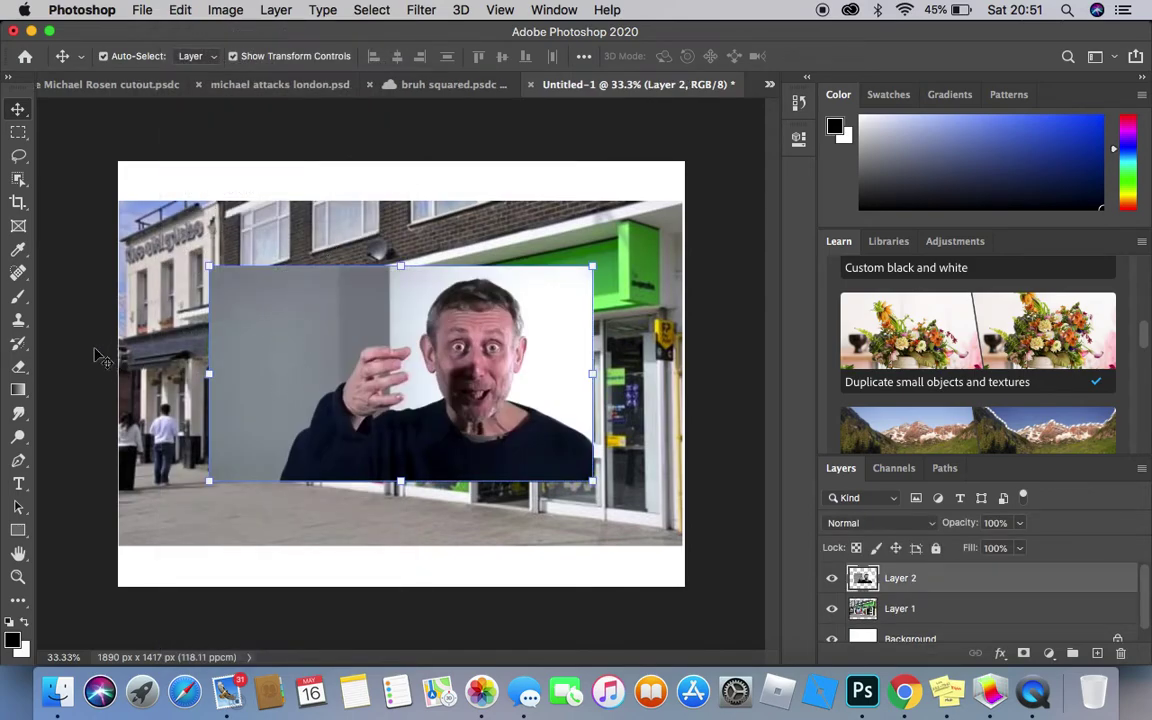
Erase the grey and white background areas around Michael Rosen on Layer 2 with the Magic Eraser at tolerance 32.
{"action": "left_click", "coordinate": [18, 366]}
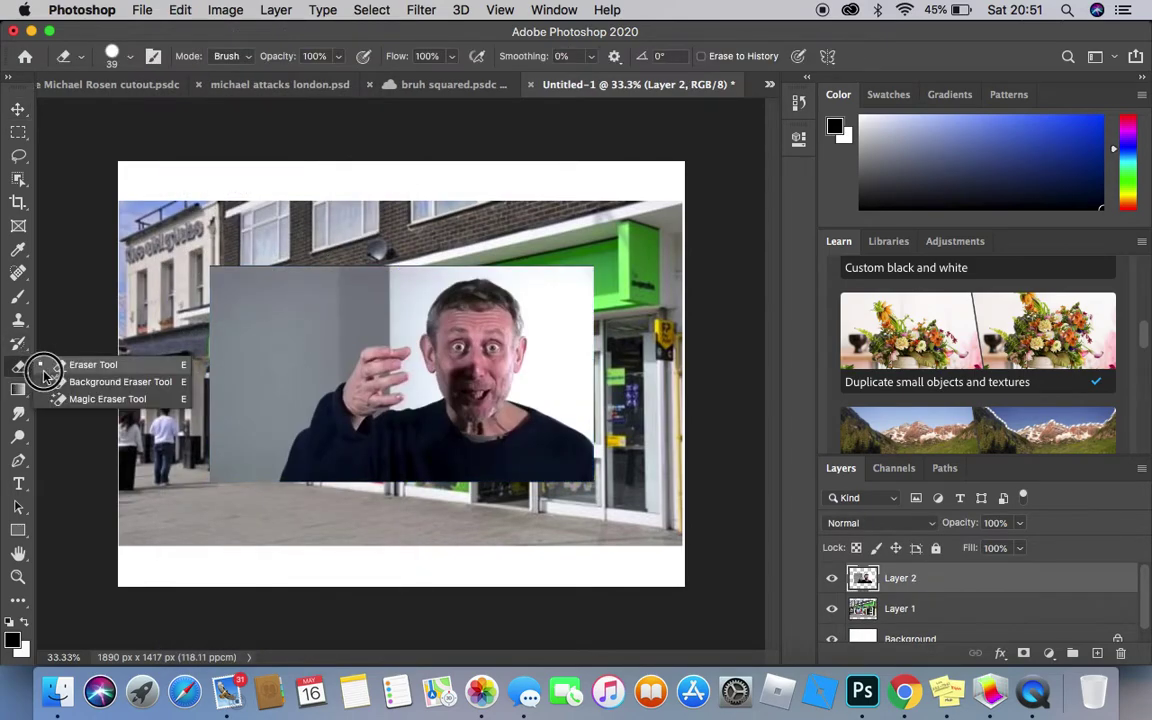
{"action": "left_click", "coordinate": [100, 399]}
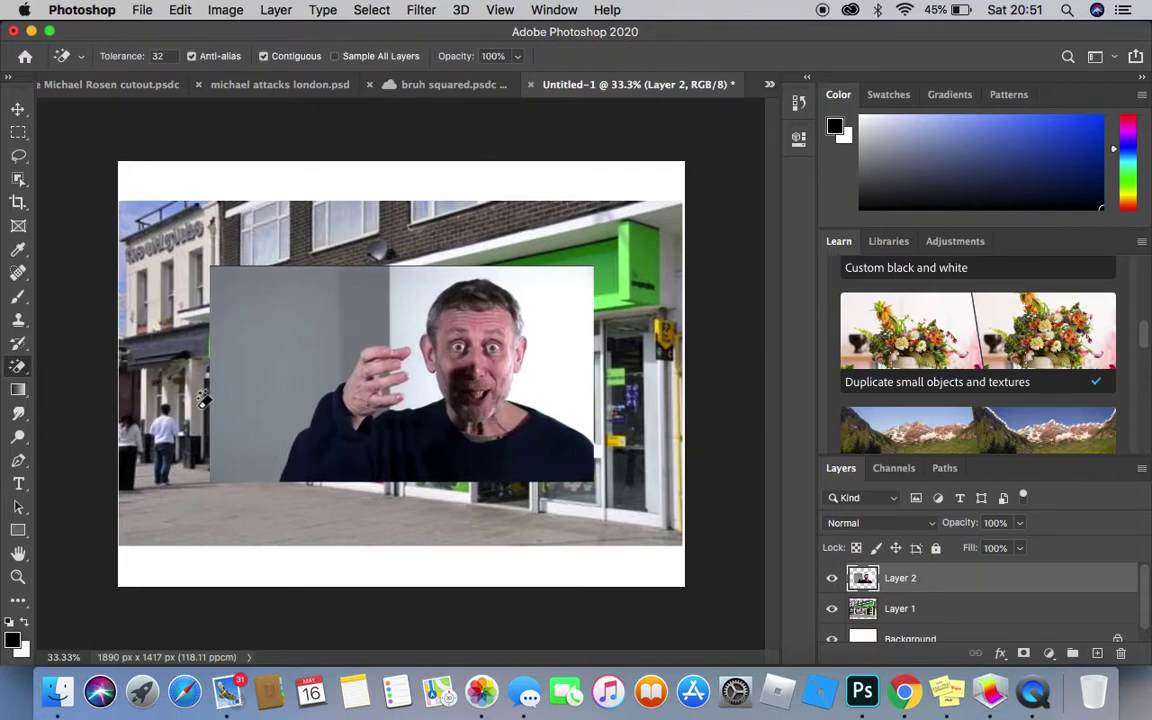
{"action": "left_click", "coordinate": [255, 318]}
{"action": "left_click", "coordinate": [418, 292]}
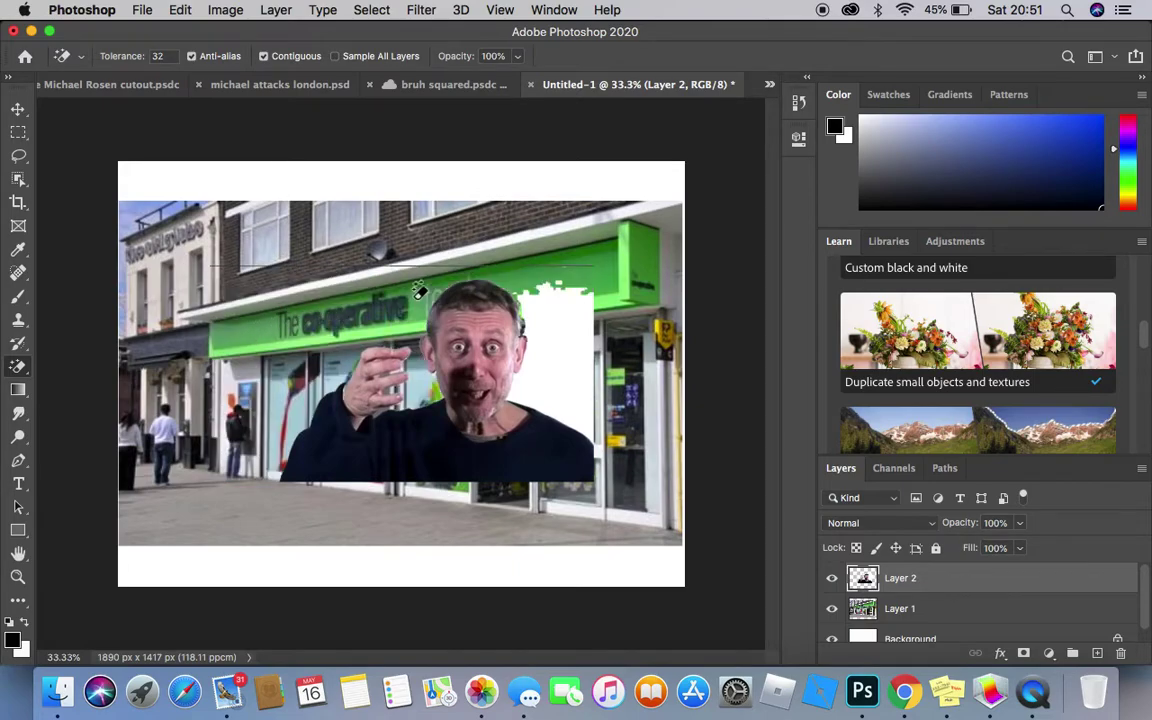
{"action": "left_click", "coordinate": [553, 356]}
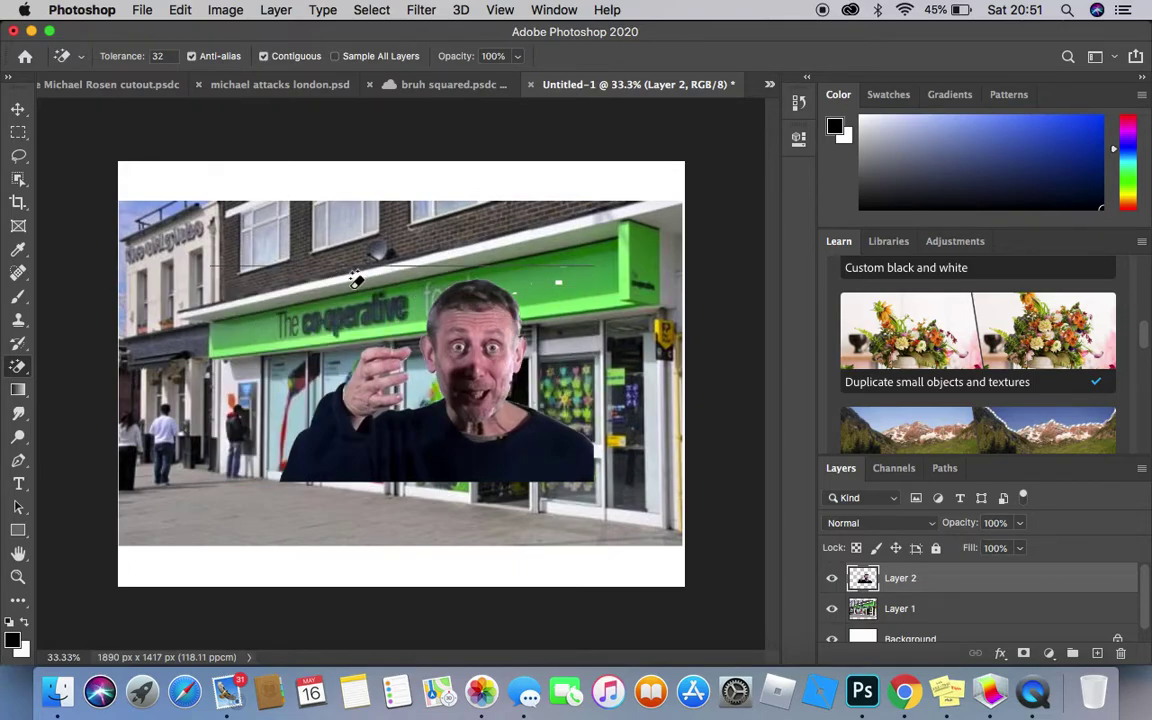
Hide Layer 1 and erase the leftover line above Michael Rosen on Layer 2 using the Eraser at 75 px.
{"action": "left_click", "coordinate": [832, 608]}
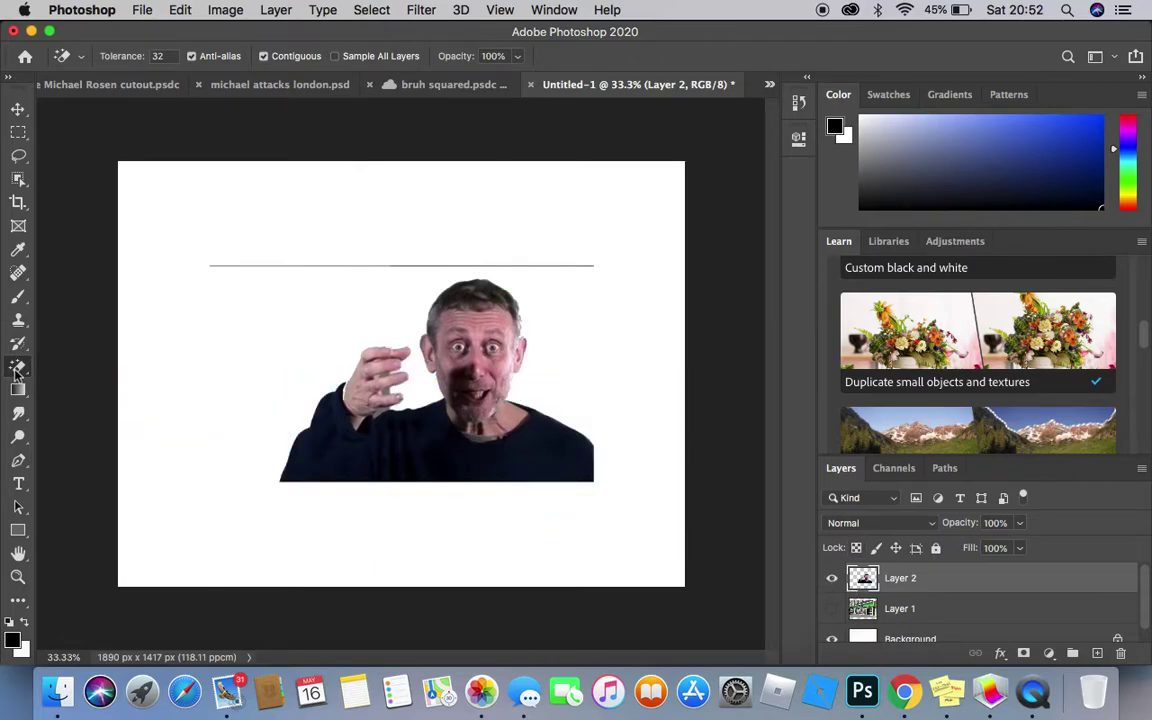
{"action": "left_click_drag", "start_coordinate": [16, 370], "coordinate": [68, 368]}
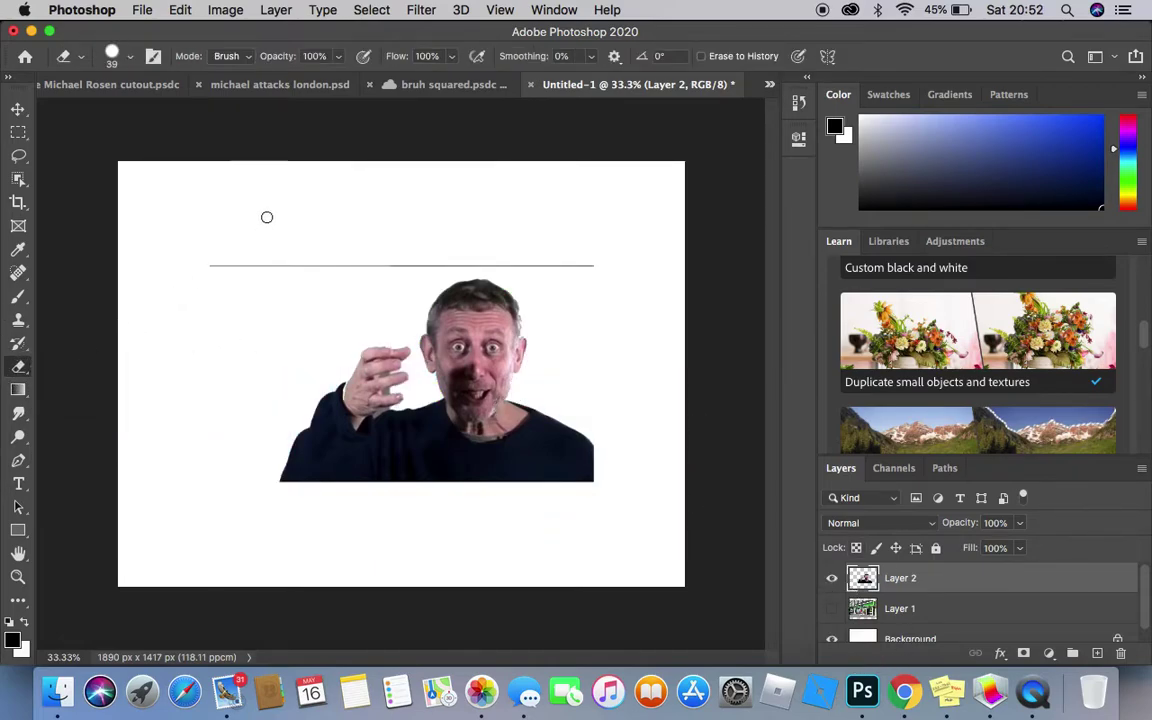
{"action": "left_click", "coordinate": [130, 57]}
{"action": "left_click_drag", "start_coordinate": [124, 117], "coordinate": [143, 113]}
{"action": "mouse_move", "coordinate": [306, 292]}
{"action": "left_mouse_down"}
{"action": "mouse_move", "coordinate": [227, 259]}
{"action": "mouse_move", "coordinate": [190, 272]}
{"action": "mouse_move", "coordinate": [294, 279]}
{"action": "mouse_move", "coordinate": [346, 262]}
{"action": "mouse_move", "coordinate": [443, 260]}
{"action": "mouse_move", "coordinate": [604, 271]}
{"action": "left_mouse_up"}
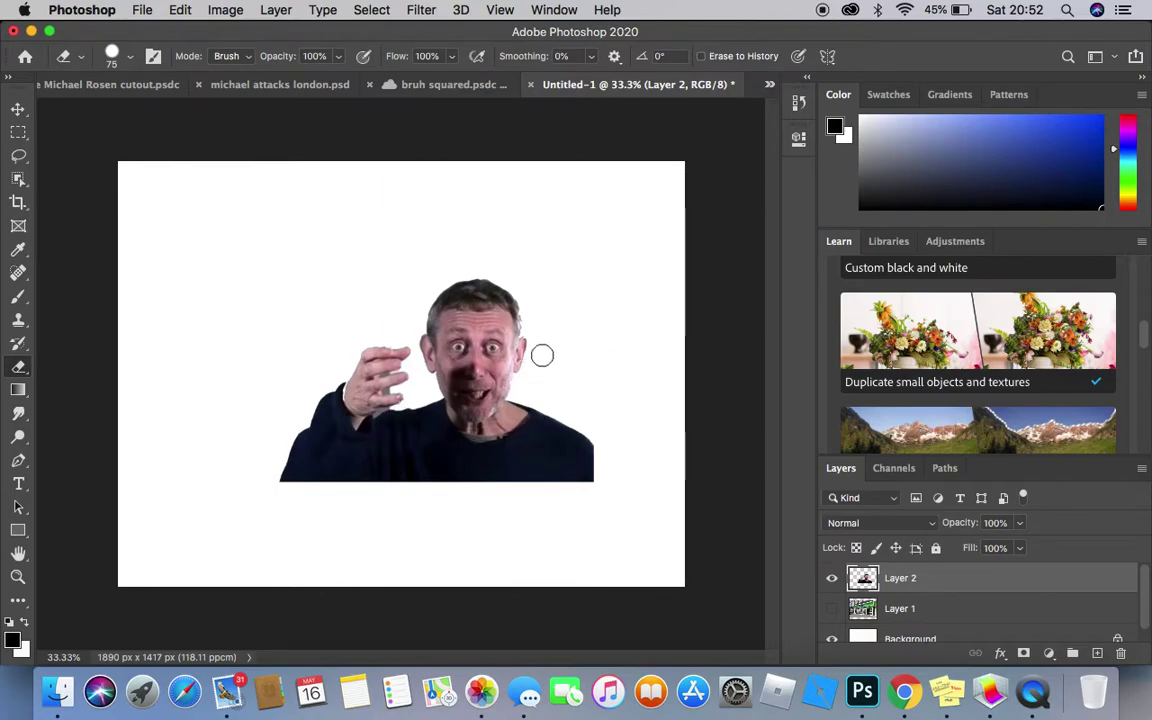
Show Layer 1, then move Michael Rosen to the pavement at the storefront photo's lower edge and scale him to about 70%.
{"action": "left_click", "coordinate": [18, 108]}
{"action": "left_click", "coordinate": [832, 608]}
{"action": "left_click_drag", "start_coordinate": [484, 358], "coordinate": [444, 420]}
{"action": "left_click_drag", "start_coordinate": [548, 334], "coordinate": [454, 398]}
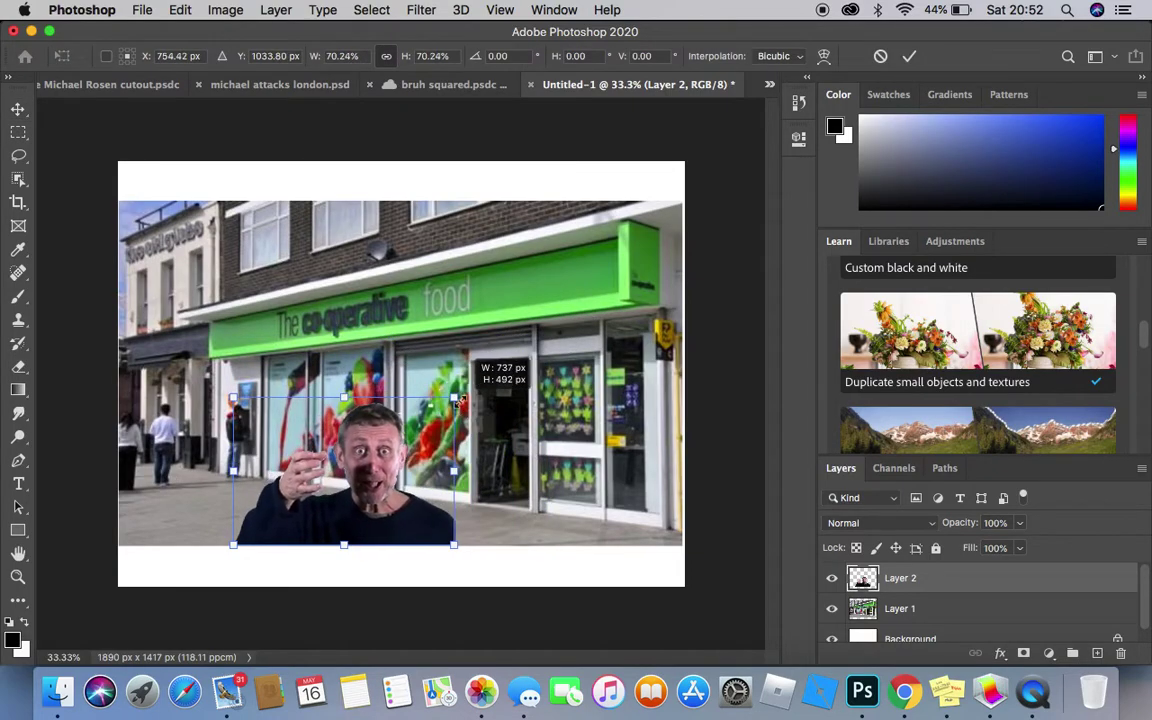
Switch to Chrome and search Bing Images for "bag of plums".
{"action": "left_click", "coordinate": [900, 690]}
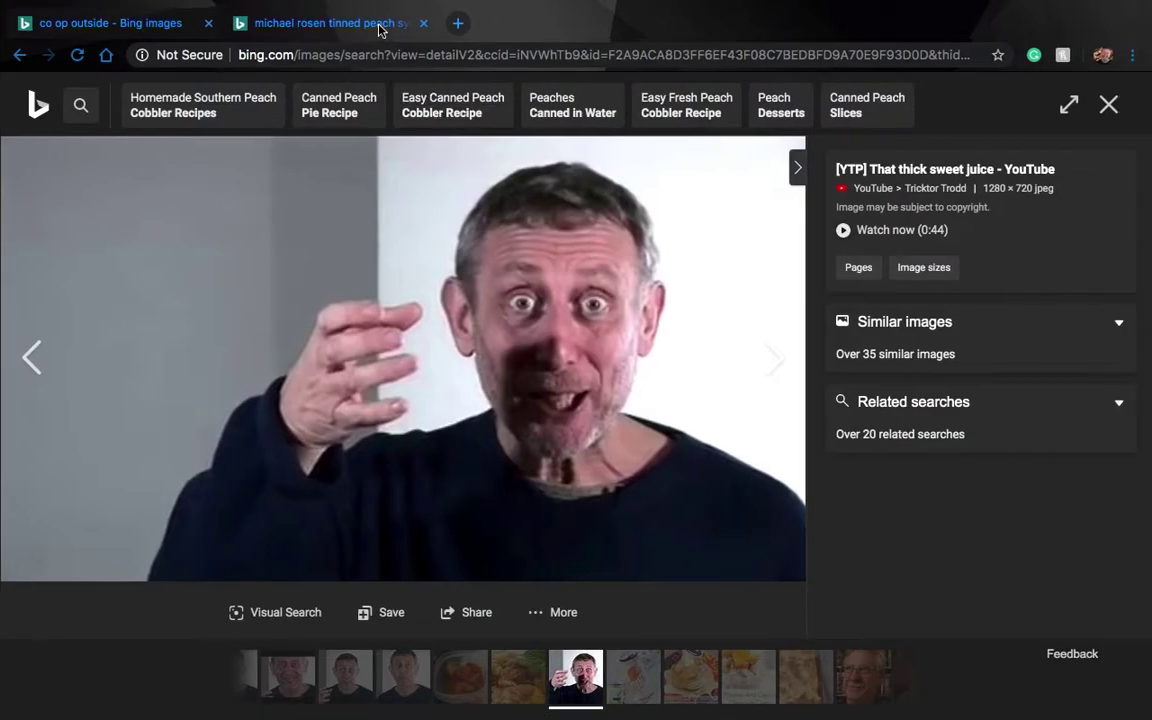
{"action": "left_click", "coordinate": [379, 62]}
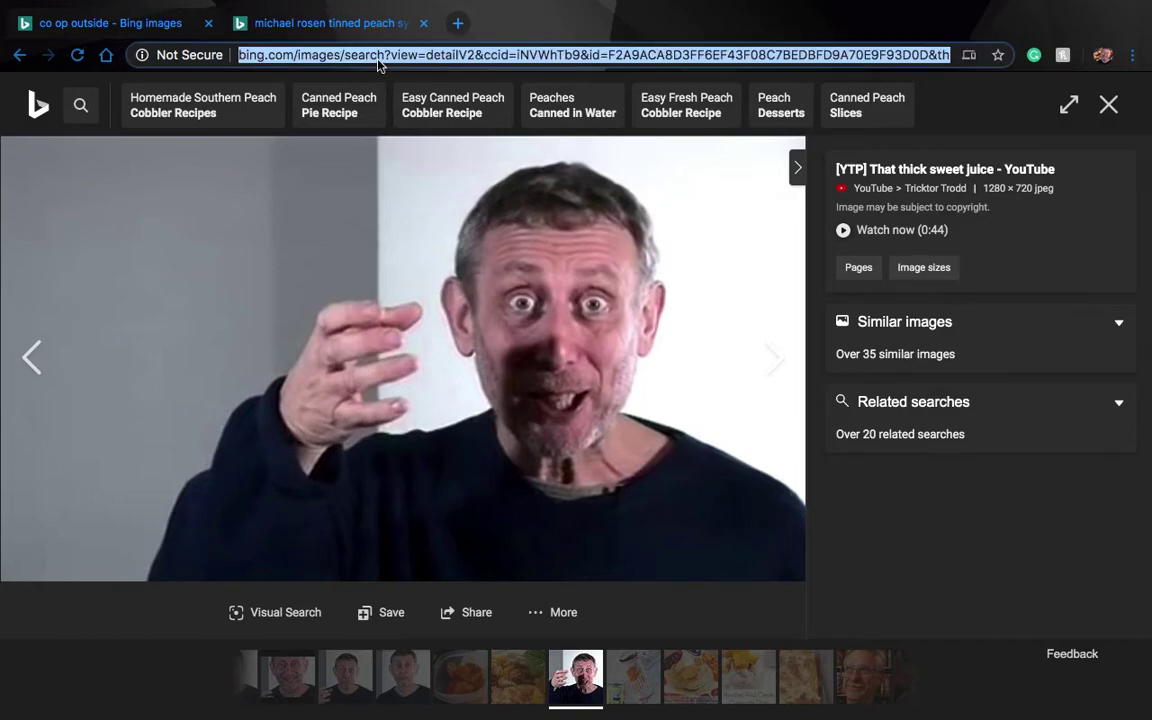
{"action": "type", "text": "bag o"}
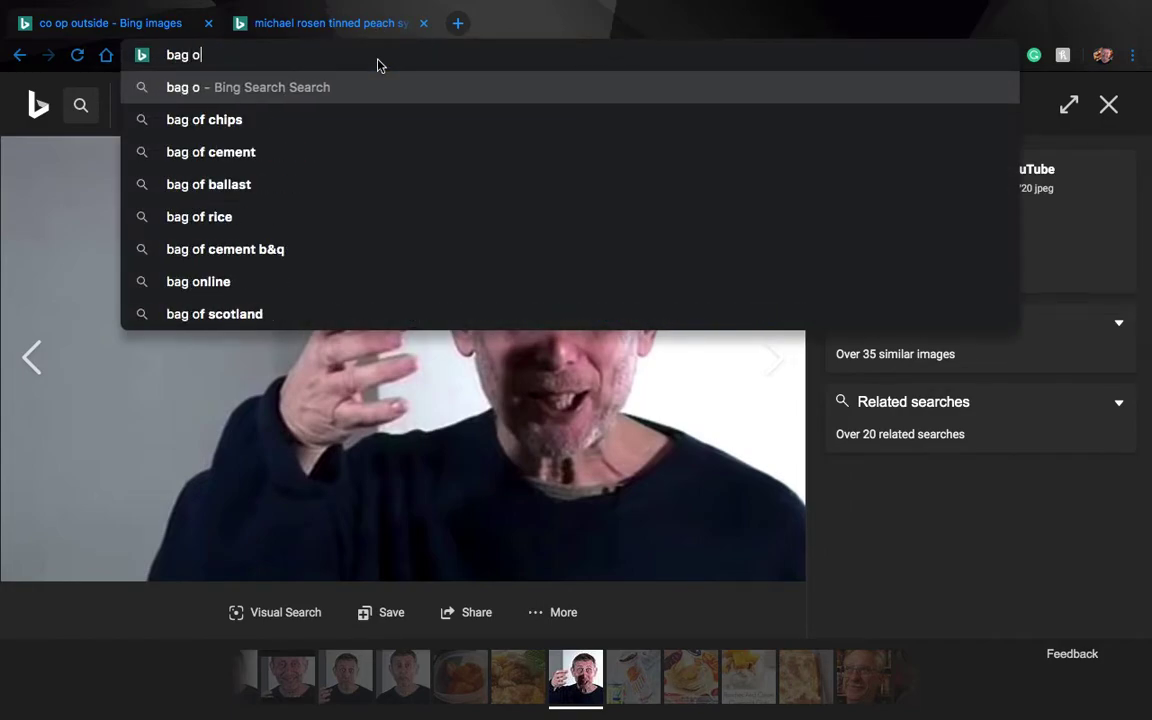
{"action": "type", "text": "f plums"}
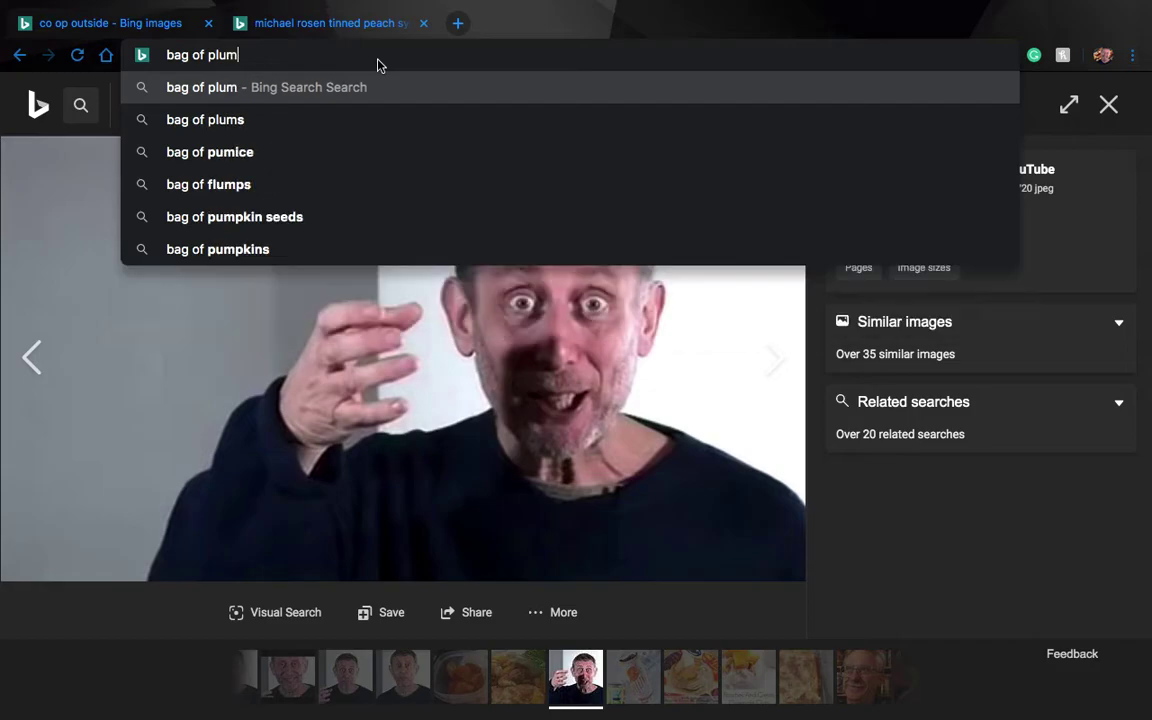
{"action": "key", "text": "Return"}
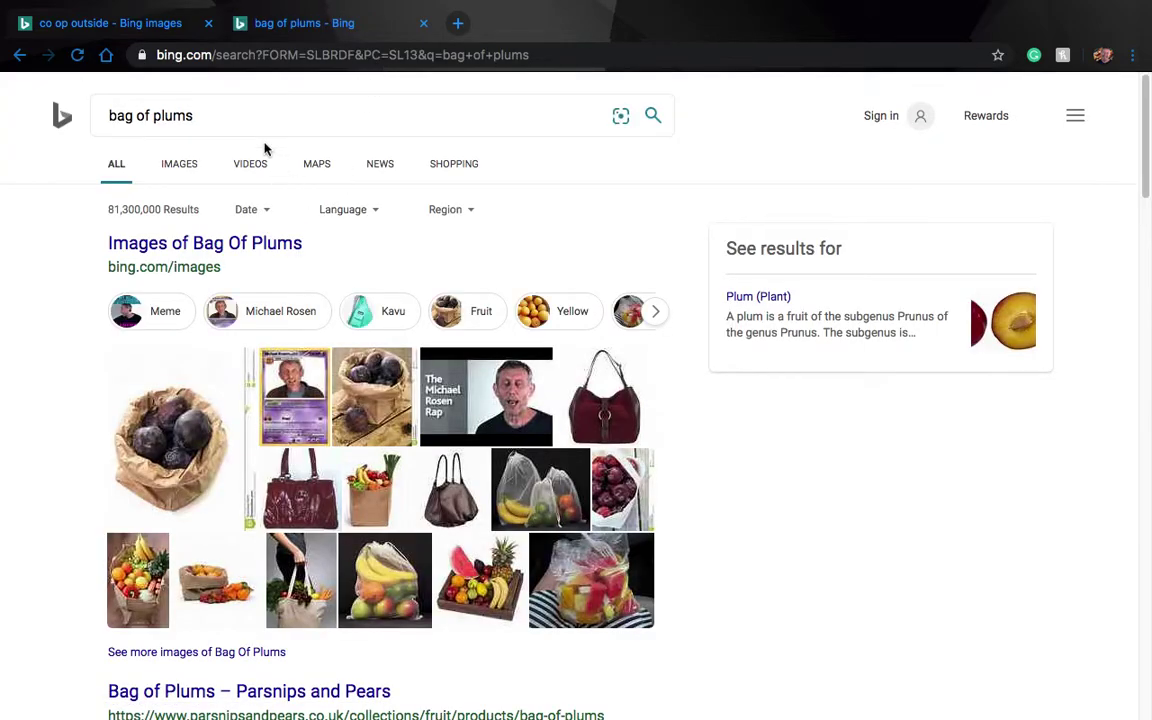
{"action": "left_click", "coordinate": [178, 164]}
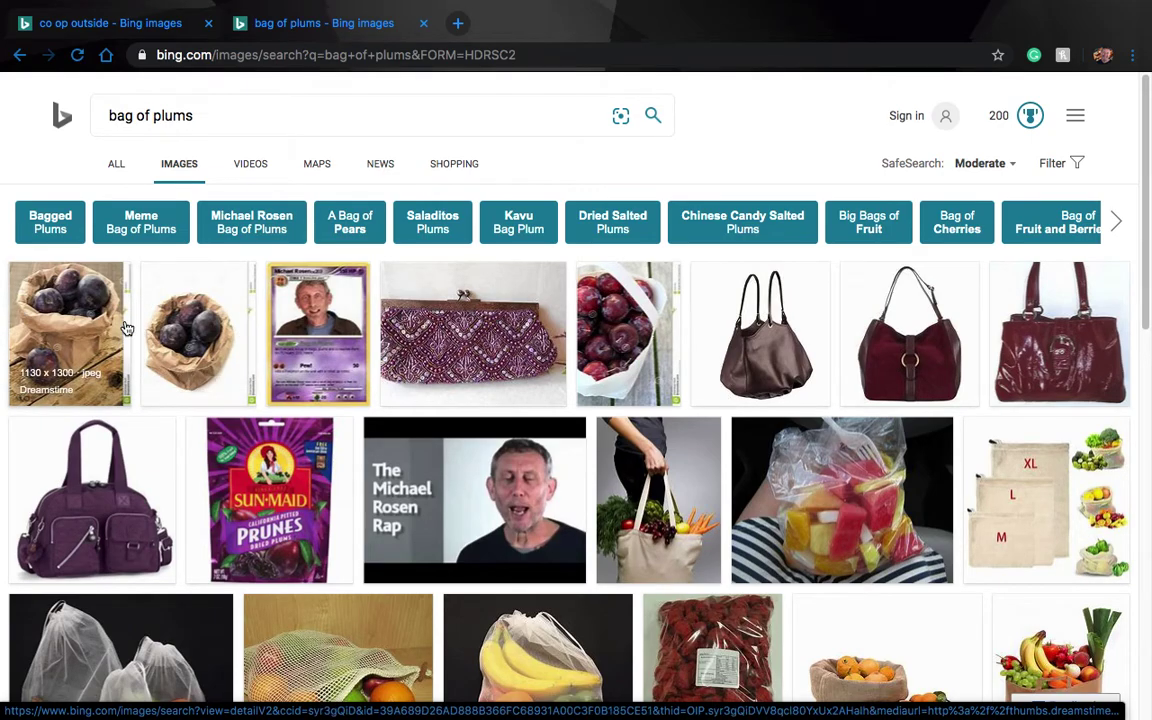
Open the image result of plums in a paper bag on a white background and copy the image.
{"action": "left_click", "coordinate": [190, 317]}
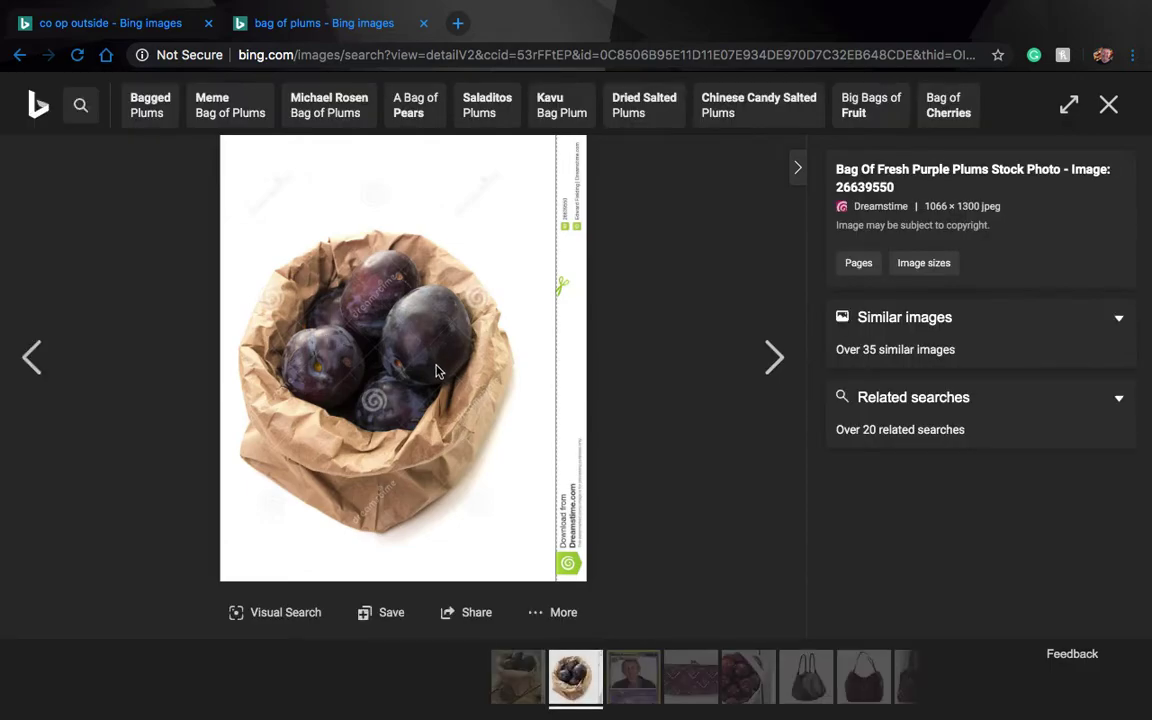
{"action": "right_click", "coordinate": [437, 372]}
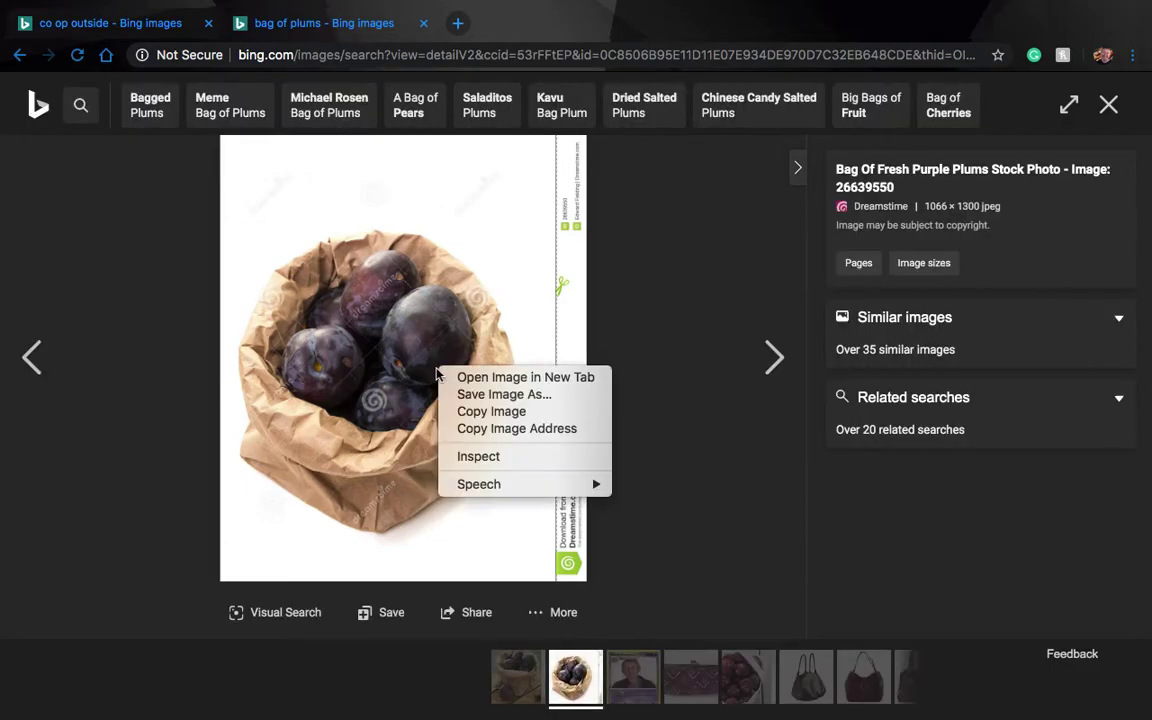
{"action": "left_click", "coordinate": [537, 411]}
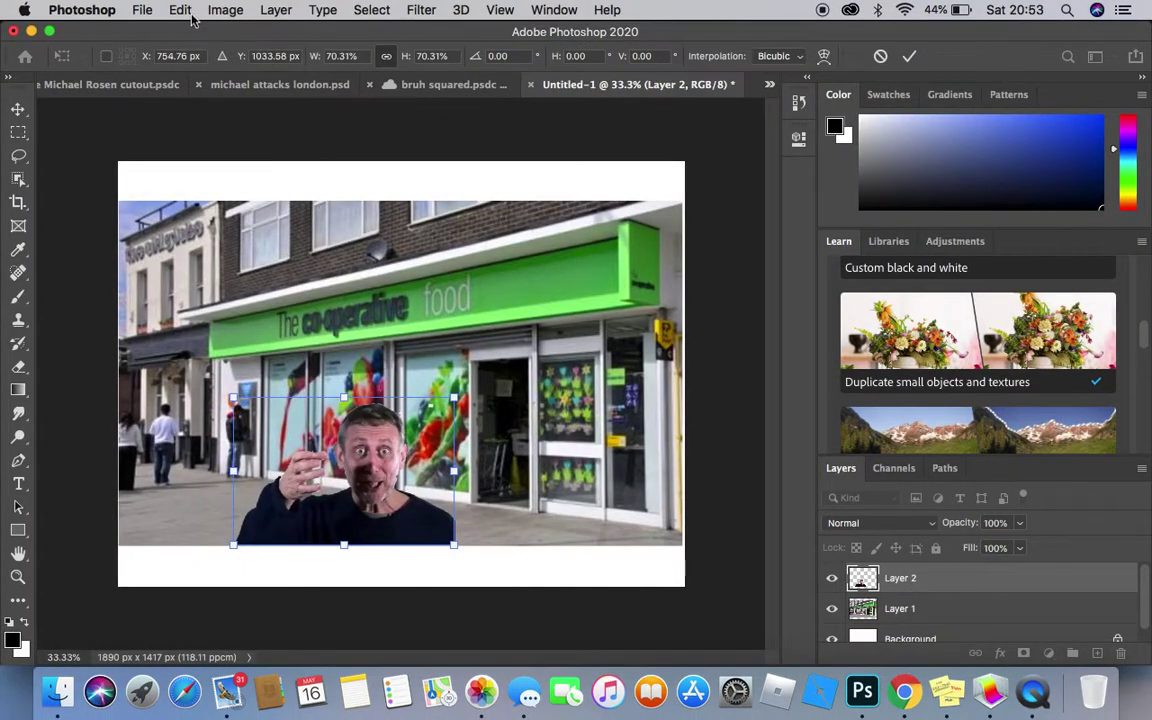
Switch to Photoshop, apply Michael Rosen's pending transform and paste the plum bag image as a new layer.
{"action": "left_click", "coordinate": [182, 11]}
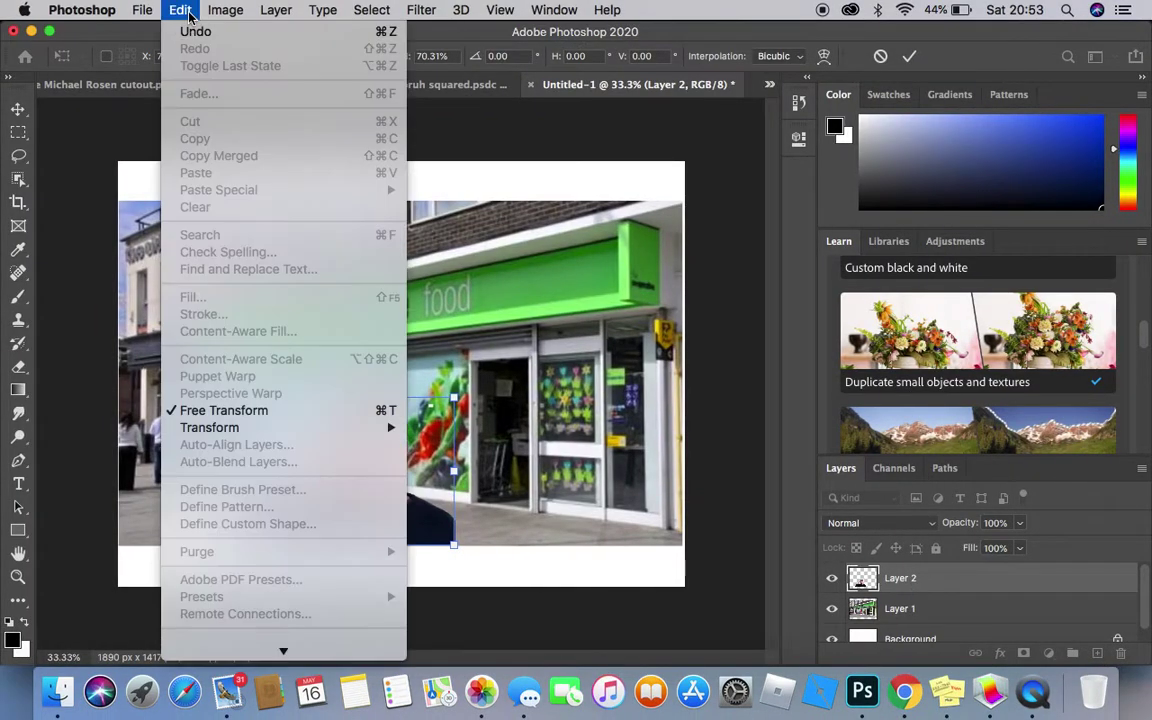
{"action": "left_click", "coordinate": [106, 188]}
{"action": "key", "text": "Return"}
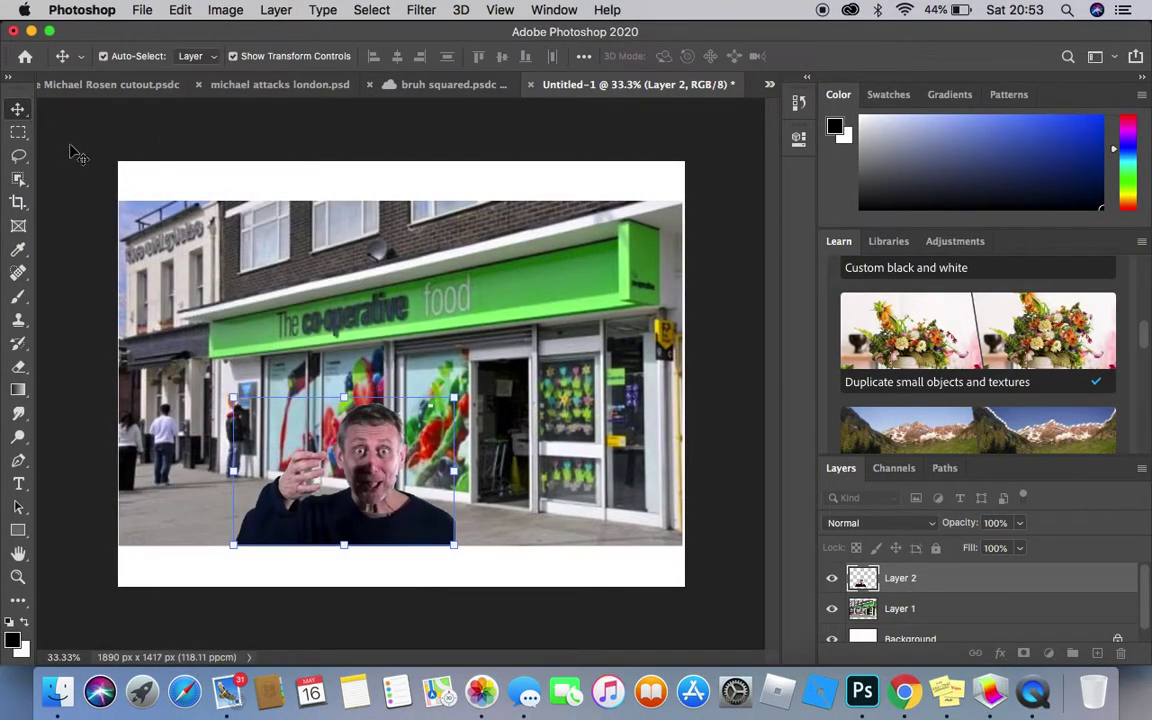
{"action": "left_click", "coordinate": [87, 162]}
{"action": "left_click", "coordinate": [177, 11]}
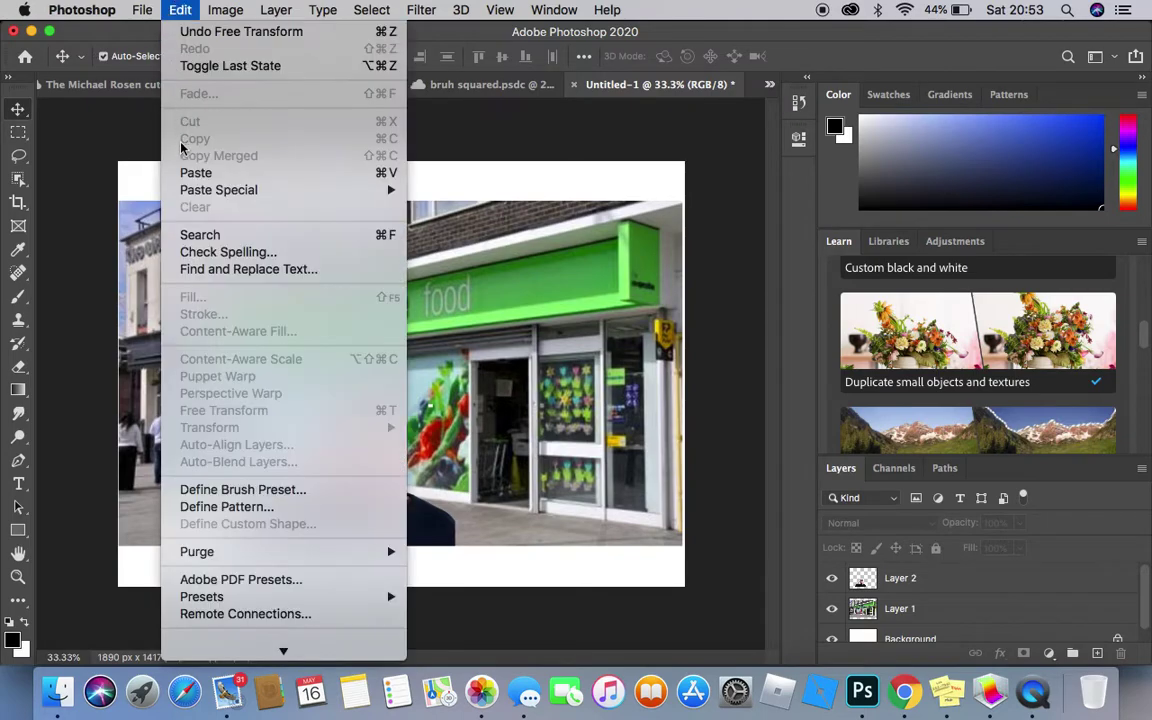
{"action": "left_click", "coordinate": [200, 172]}
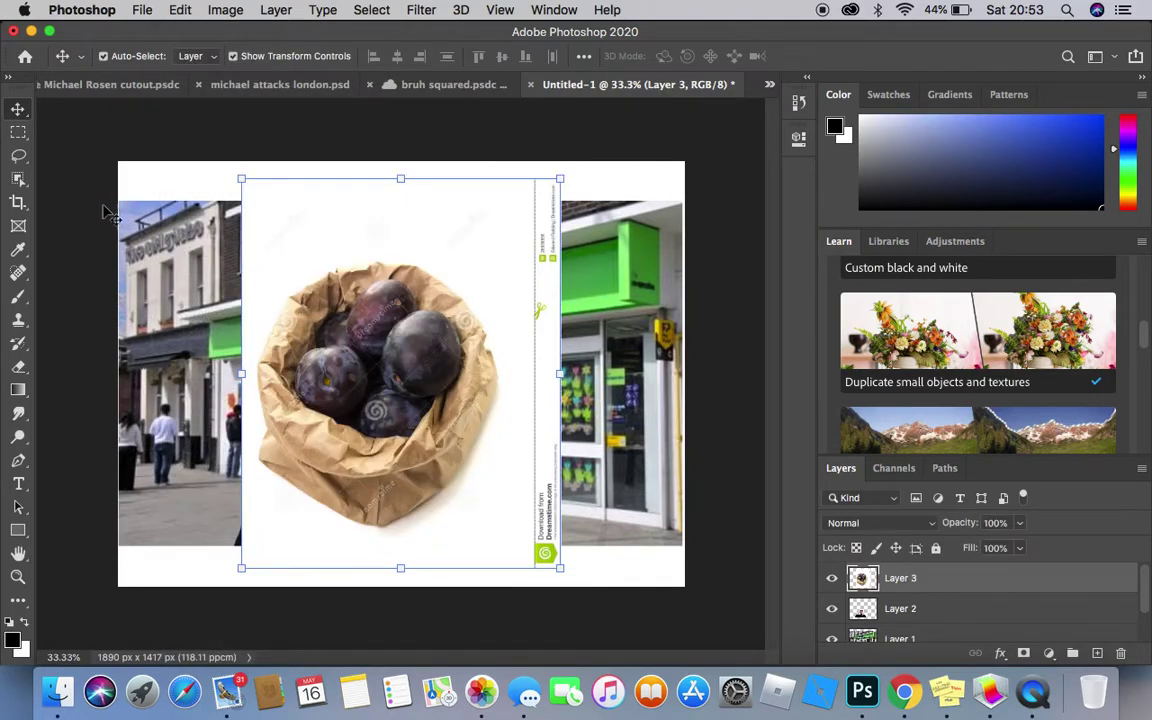
Remove the plum bag's white background with the Magic Eraser at tolerance 32 and delete the Dreamstime watermark strip with a rectangular selection.
{"action": "left_click", "coordinate": [18, 369]}
{"action": "left_click_drag", "start_coordinate": [18, 372], "coordinate": [81, 398]}
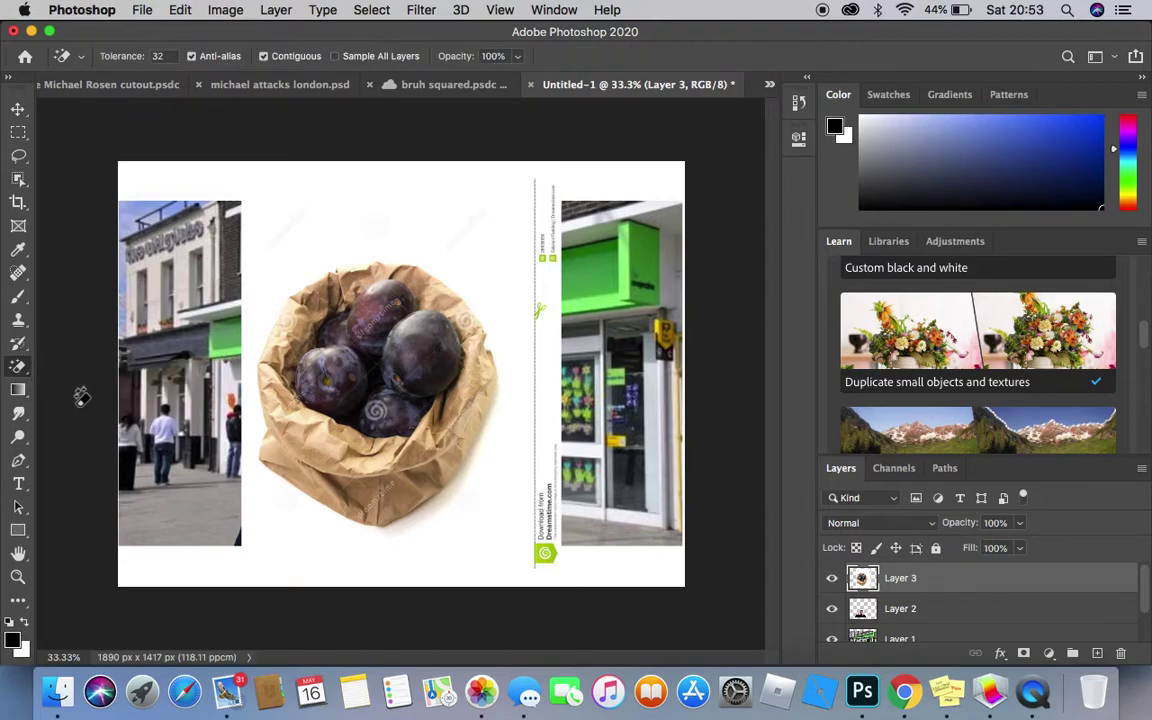
{"action": "left_click", "coordinate": [376, 259]}
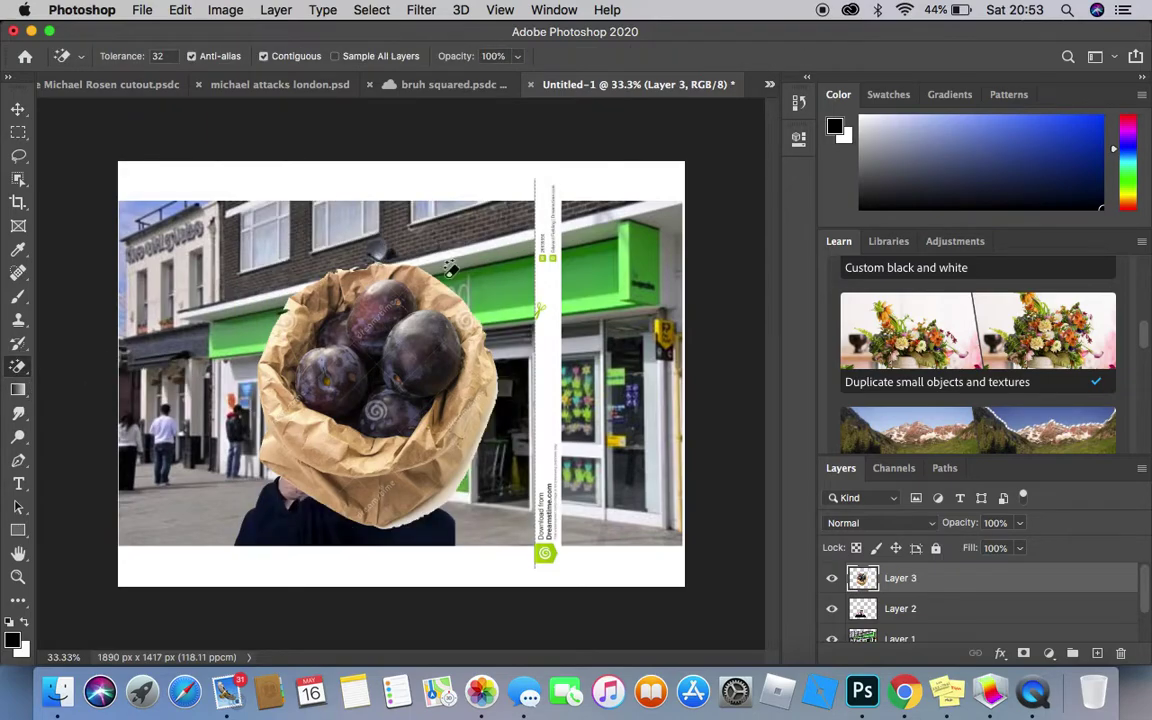
{"action": "left_click", "coordinate": [20, 134]}
{"action": "left_click_drag", "start_coordinate": [576, 160], "coordinate": [510, 576]}
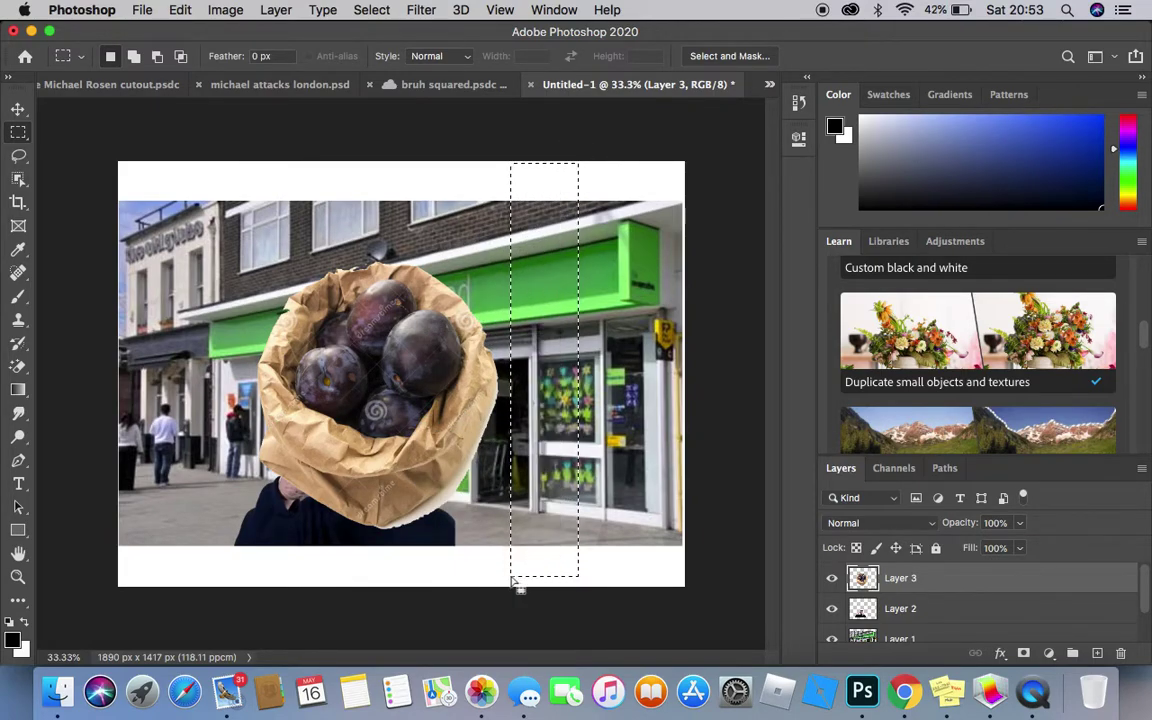
{"action": "key", "text": "ctrl+d"}
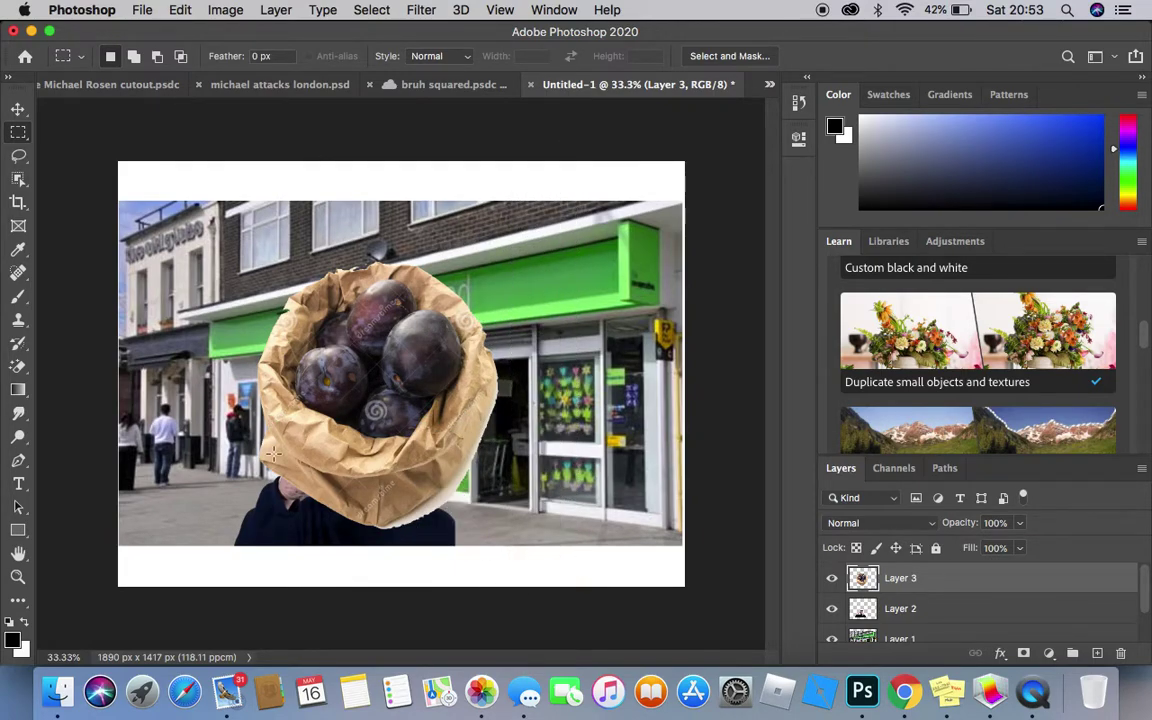
Scale the plum bag on Layer 3 to about 21% and place it over Michael Rosen's raised hand.
{"action": "left_click", "coordinate": [20, 111]}
{"action": "left_click_drag", "start_coordinate": [372, 468], "coordinate": [312, 500]}
{"action": "left_click_drag", "start_coordinate": [437, 298], "coordinate": [354, 467]}
{"action": "left_click_drag", "start_coordinate": [362, 424], "coordinate": [340, 450]}
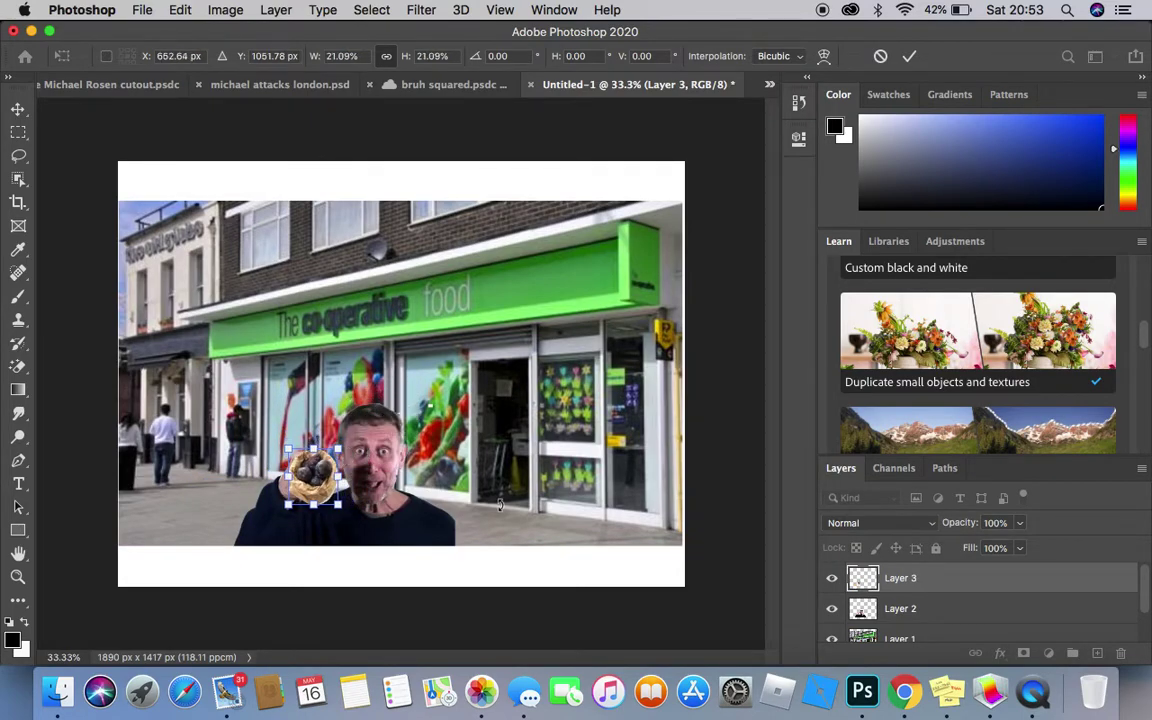
{"action": "key", "text": "Return"}
Hide Layer 3 and magnify Michael Rosen's raised hand to 200%.
{"action": "left_click", "coordinate": [832, 579]}
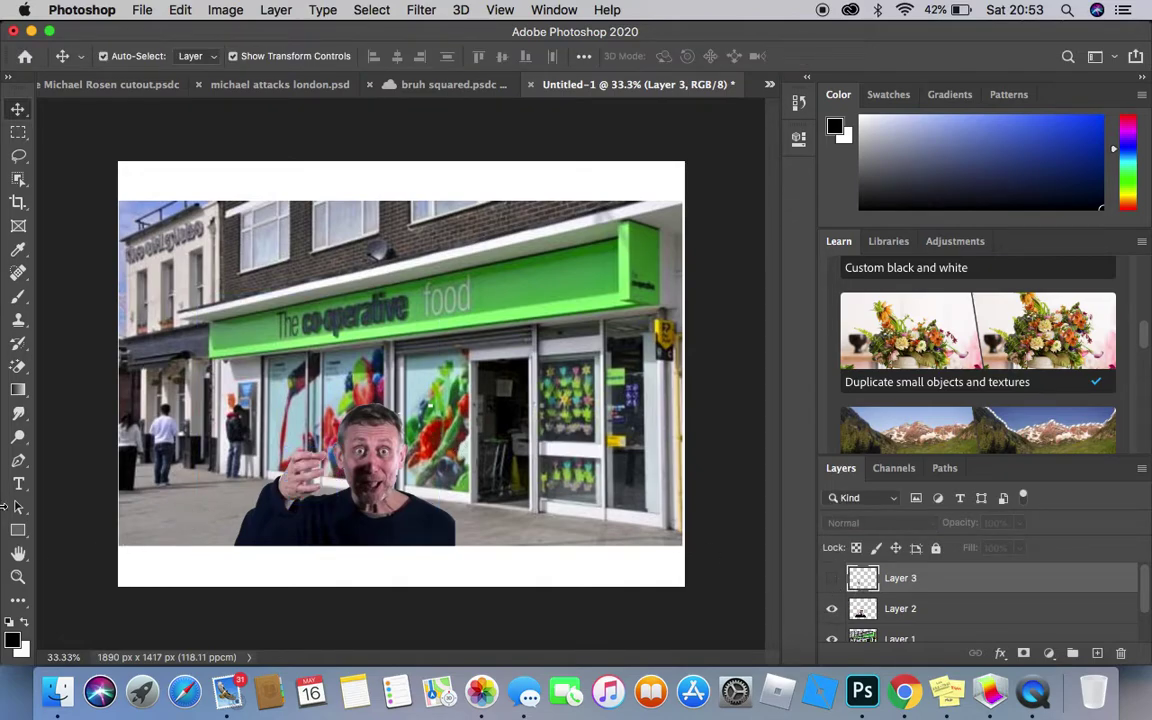
{"action": "left_click", "coordinate": [17, 577]}
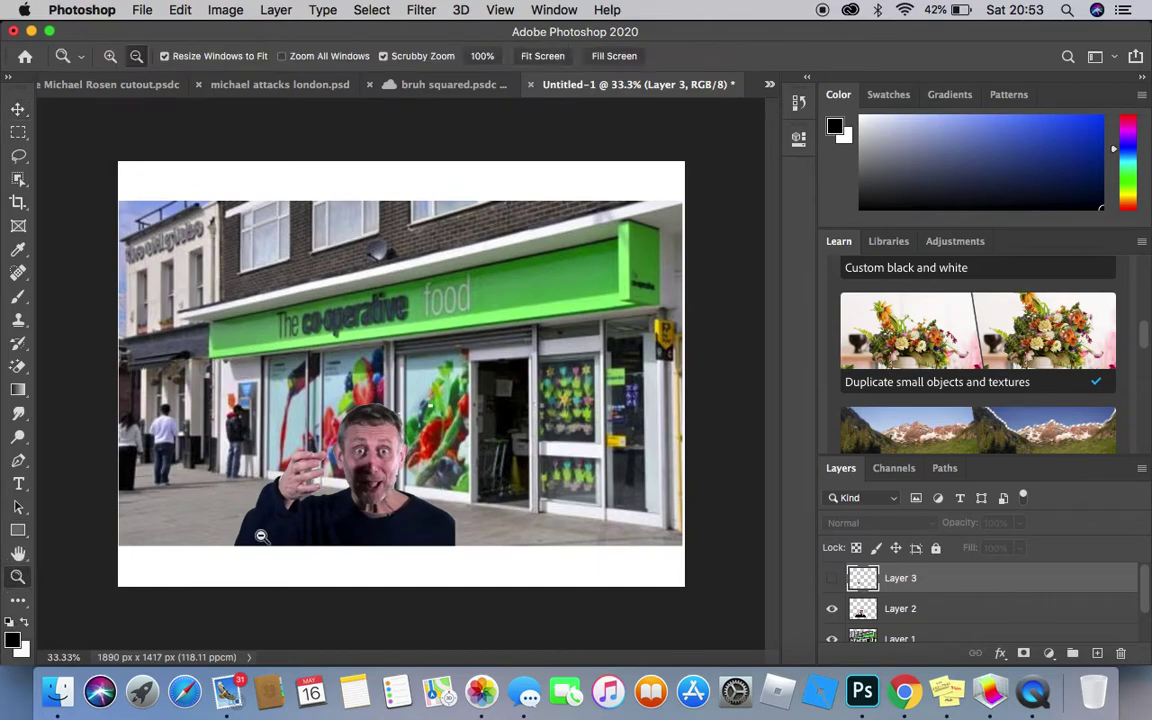
{"action": "left_click", "coordinate": [313, 472], "text": "alt"}
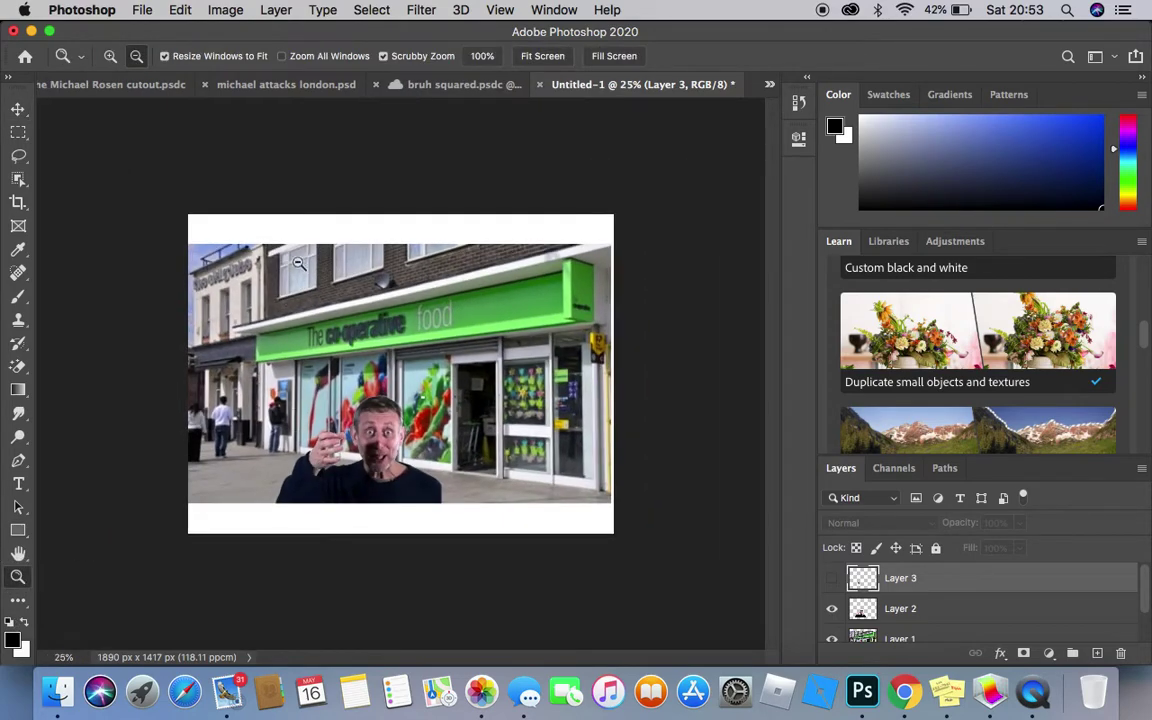
{"action": "left_click", "coordinate": [330, 453]}
{"action": "left_click", "coordinate": [300, 478]}
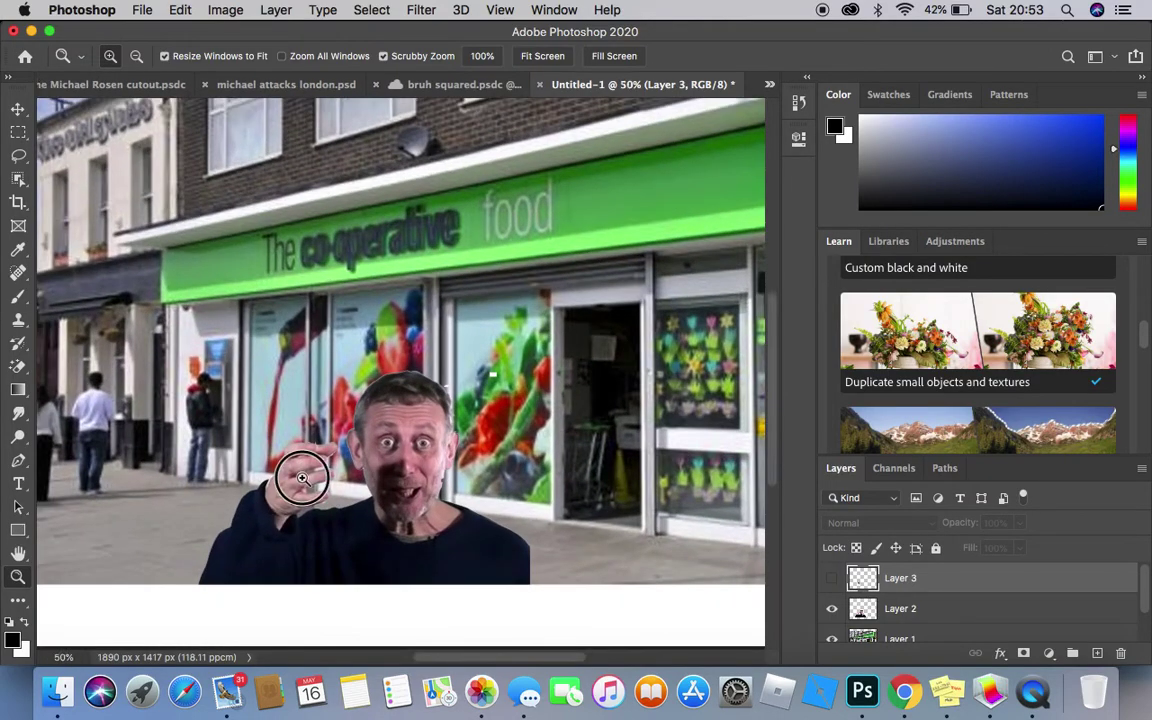
{"action": "left_click", "coordinate": [303, 478]}
{"action": "left_click", "coordinate": [303, 477]}
{"action": "left_click", "coordinate": [303, 476]}
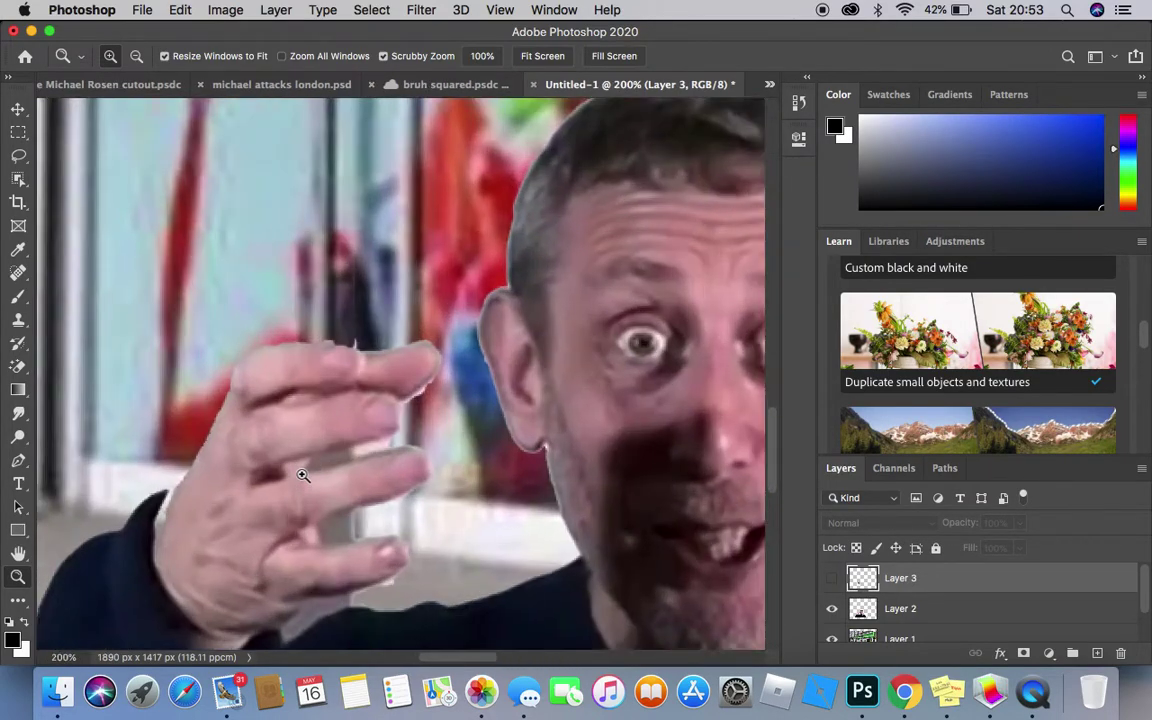
Paint black strokes over the upper fingers of the raised hand on Layer 2 with a 20 px brush.
{"action": "left_click", "coordinate": [17, 297]}
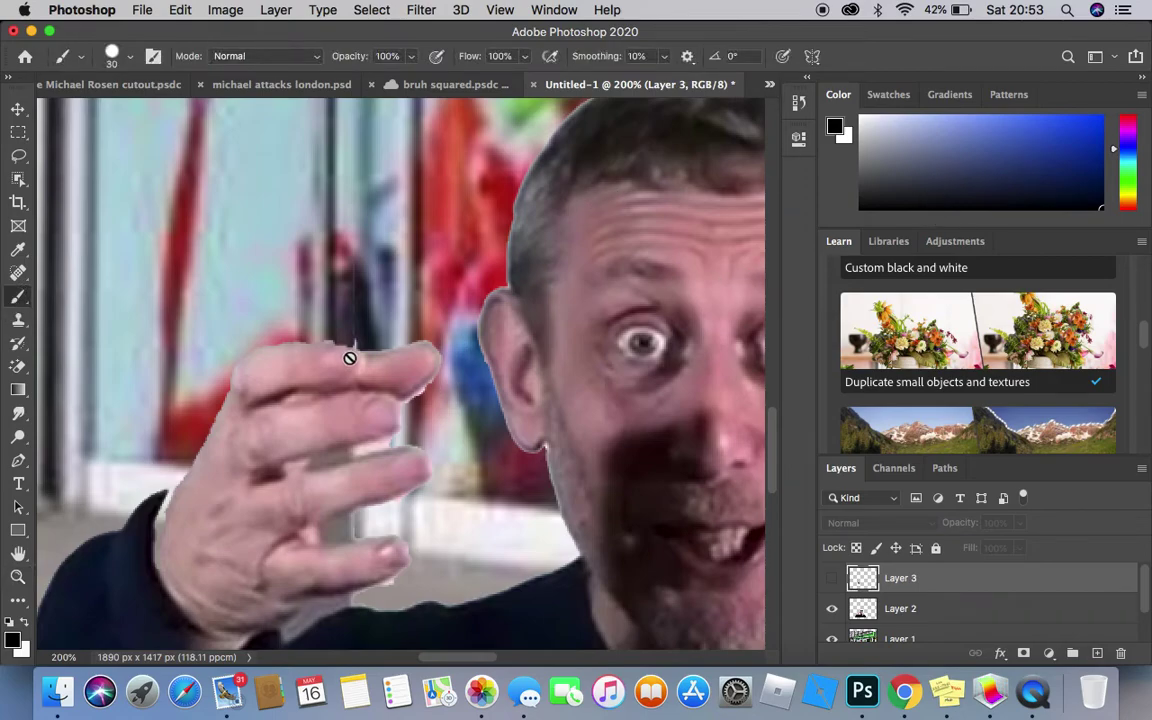
{"action": "left_click", "coordinate": [960, 614]}
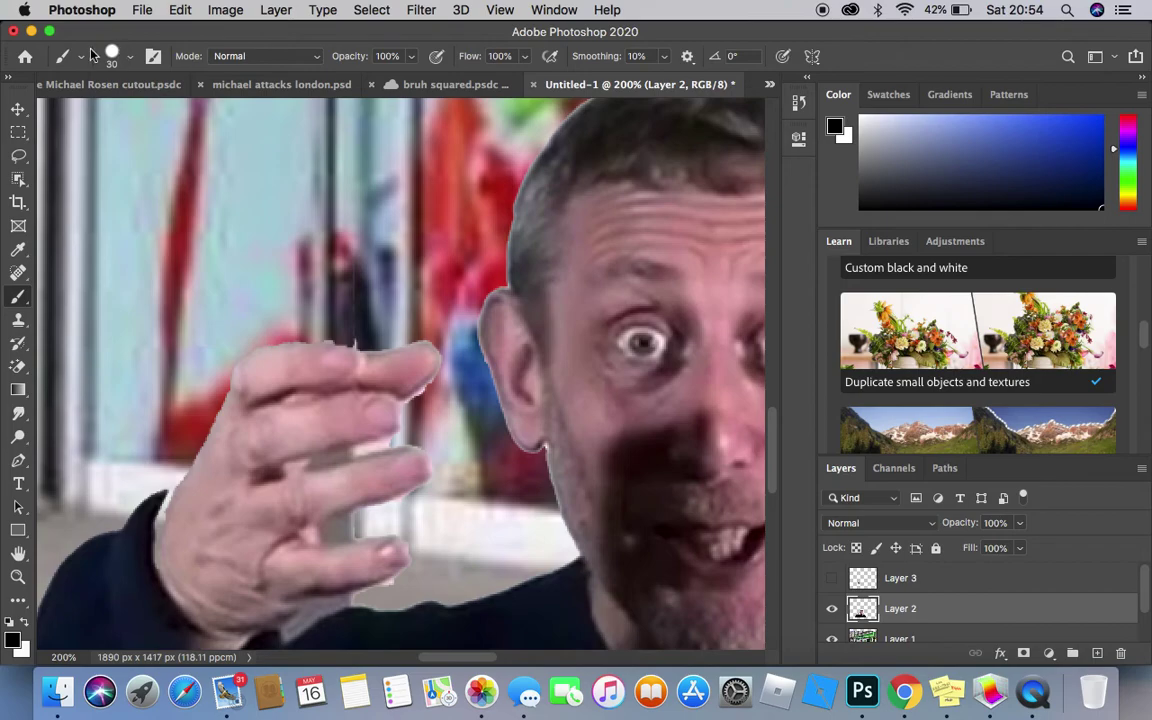
{"action": "left_click", "coordinate": [130, 56]}
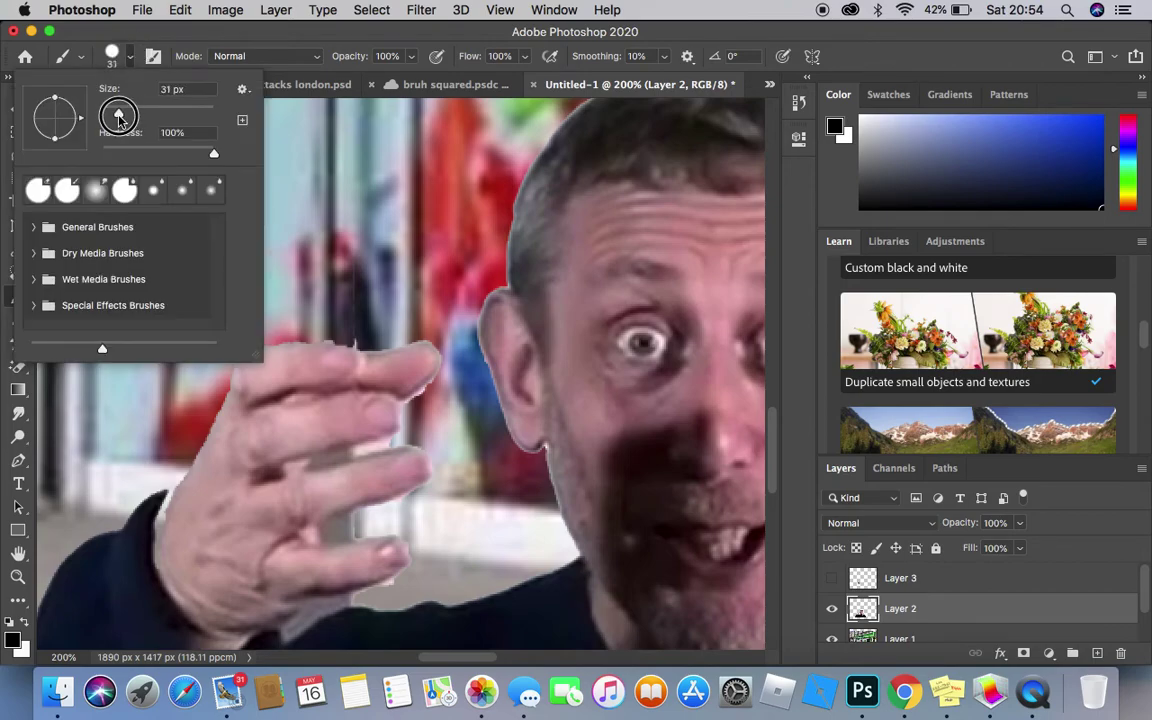
{"action": "left_click", "coordinate": [111, 56]}
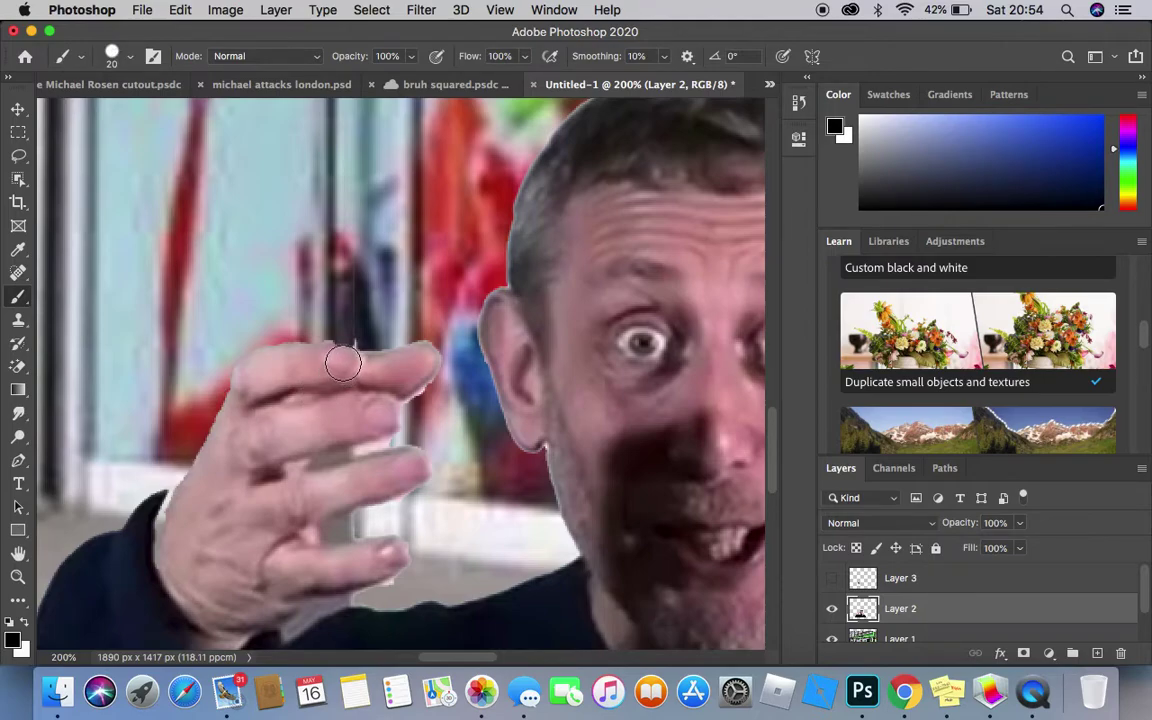
{"action": "mouse_move", "coordinate": [342, 362]}
{"action": "left_mouse_down"}
{"action": "mouse_move", "coordinate": [282, 358]}
{"action": "mouse_move", "coordinate": [250, 379]}
{"action": "mouse_move", "coordinate": [295, 372]}
{"action": "left_mouse_up"}
{"action": "mouse_move", "coordinate": [390, 417]}
{"action": "left_mouse_down"}
{"action": "mouse_move", "coordinate": [347, 406]}
{"action": "mouse_move", "coordinate": [252, 430]}
{"action": "mouse_move", "coordinate": [236, 403]}
{"action": "left_mouse_up"}
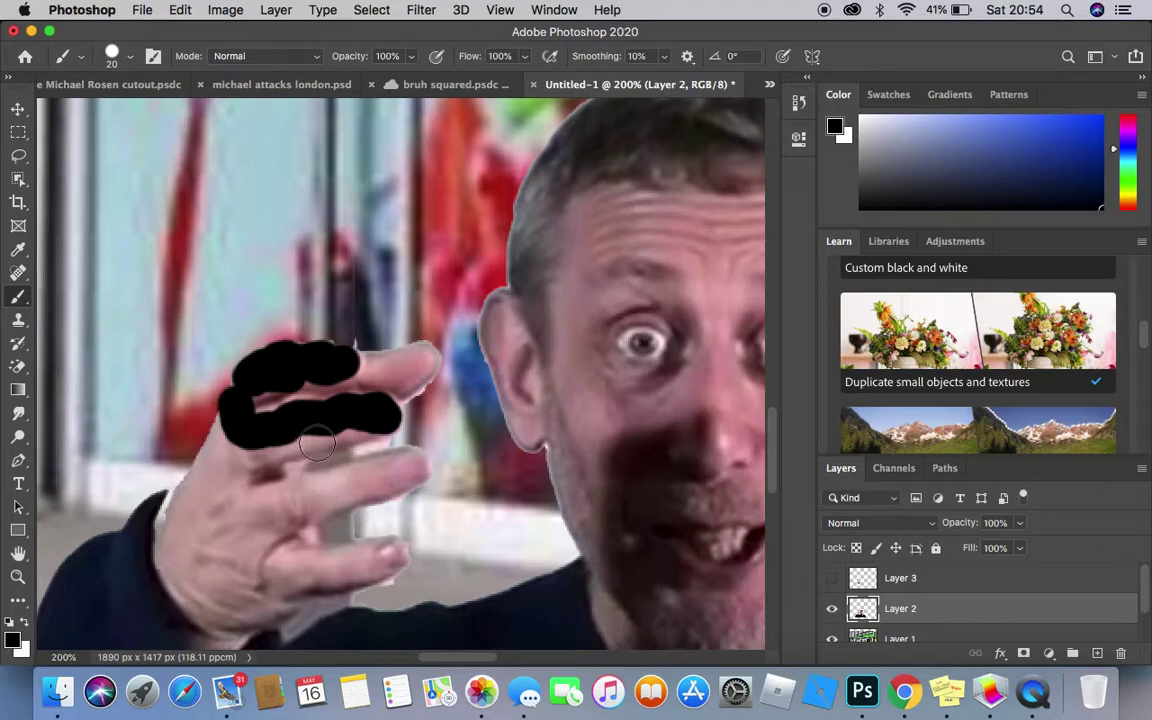
{"action": "left_click_drag", "start_coordinate": [355, 425], "coordinate": [305, 438]}
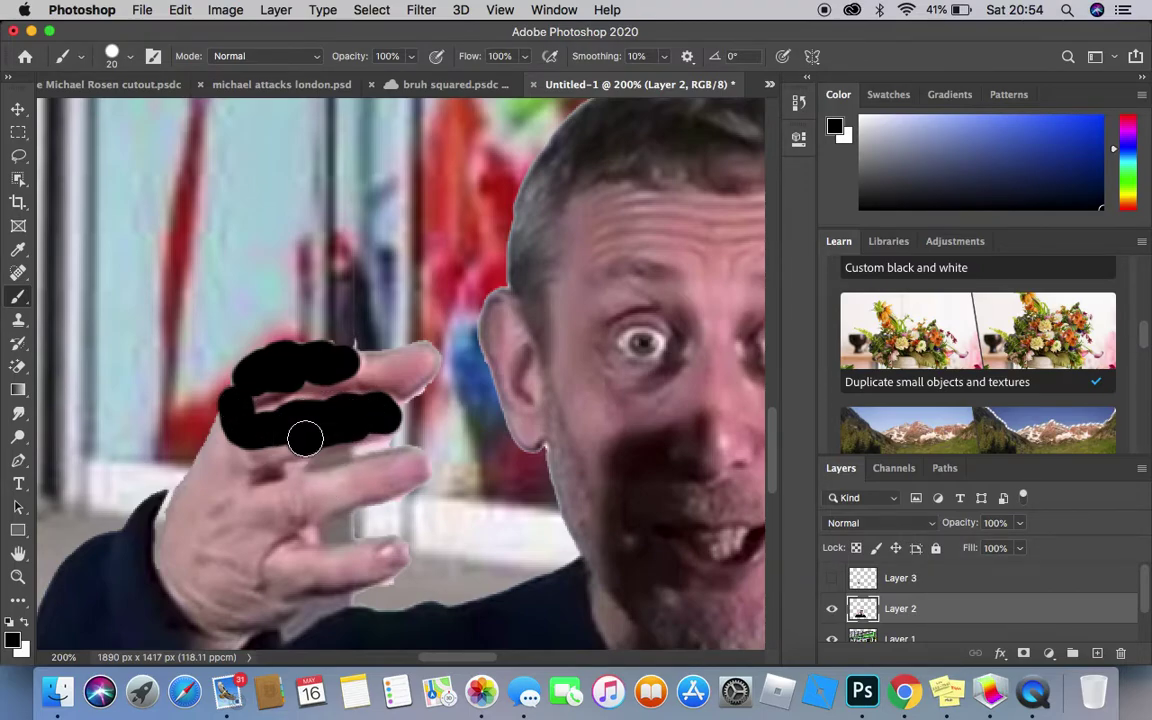
Undo the black brush strokes on the fingers and check the plum bag's position by toggling Layer 3's visibility.
{"action": "key", "text": "super+z"}
{"action": "key", "text": "super+z"}
{"action": "key", "text": "super+z"}
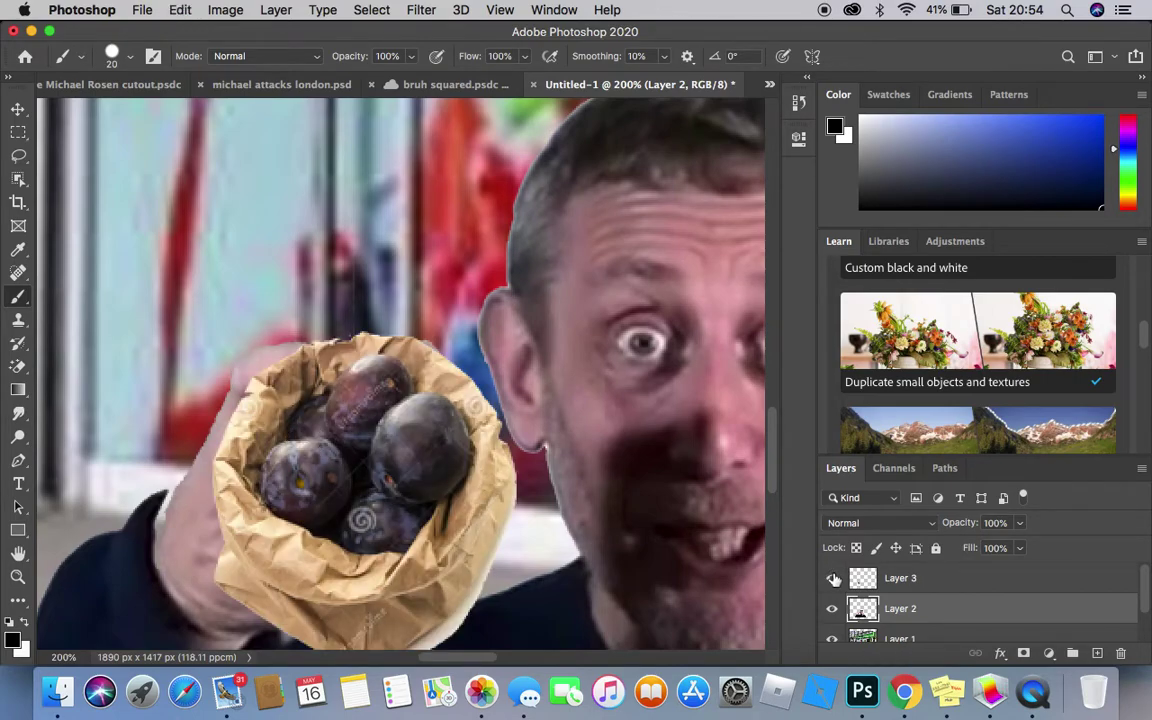
{"action": "left_click", "coordinate": [833, 579]}
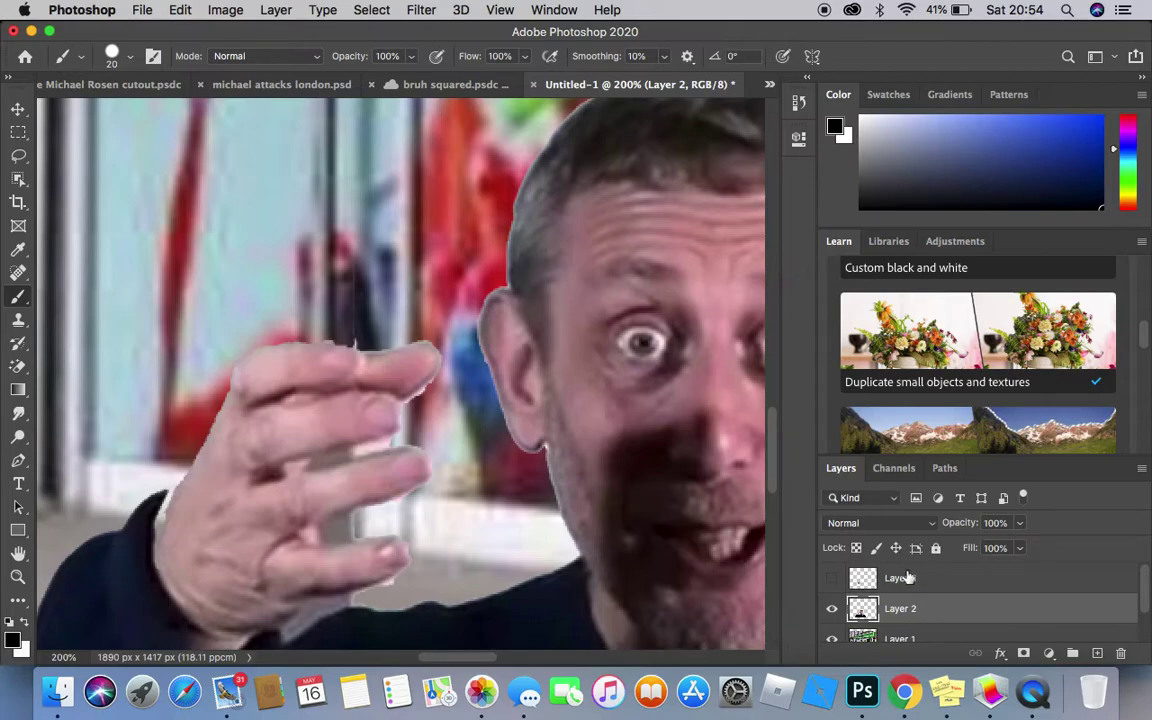
Add a new empty layer named Layer 4 above Layer 3 with Normal mode and 100% opacity.
{"action": "left_click", "coordinate": [907, 578]}
{"action": "left_click", "coordinate": [176, 10]}
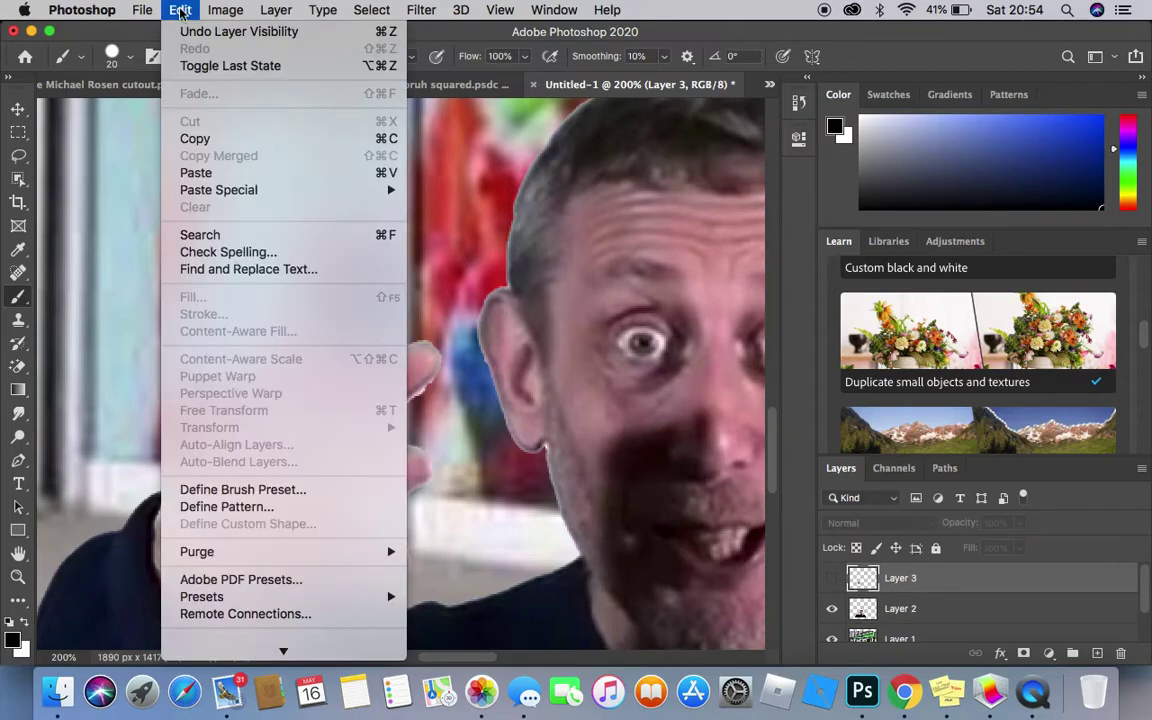
{"action": "mouse_move", "coordinate": [252, 8]}
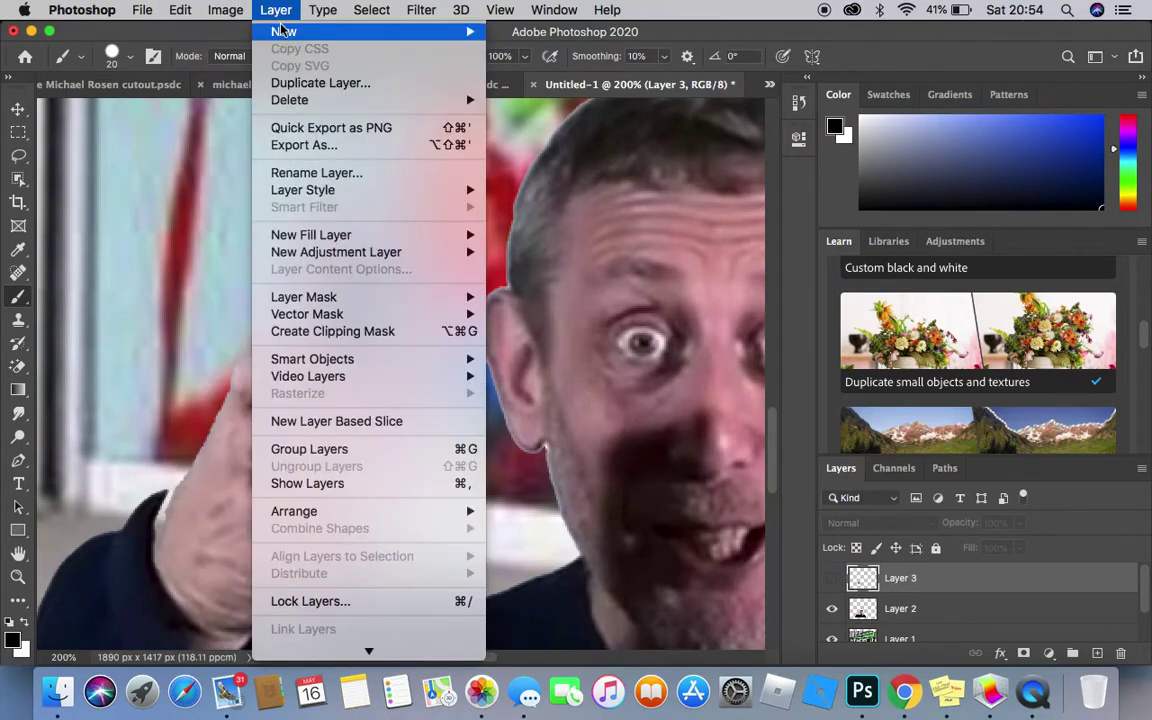
{"action": "mouse_move", "coordinate": [334, 31]}
{"action": "left_click", "coordinate": [522, 37]}
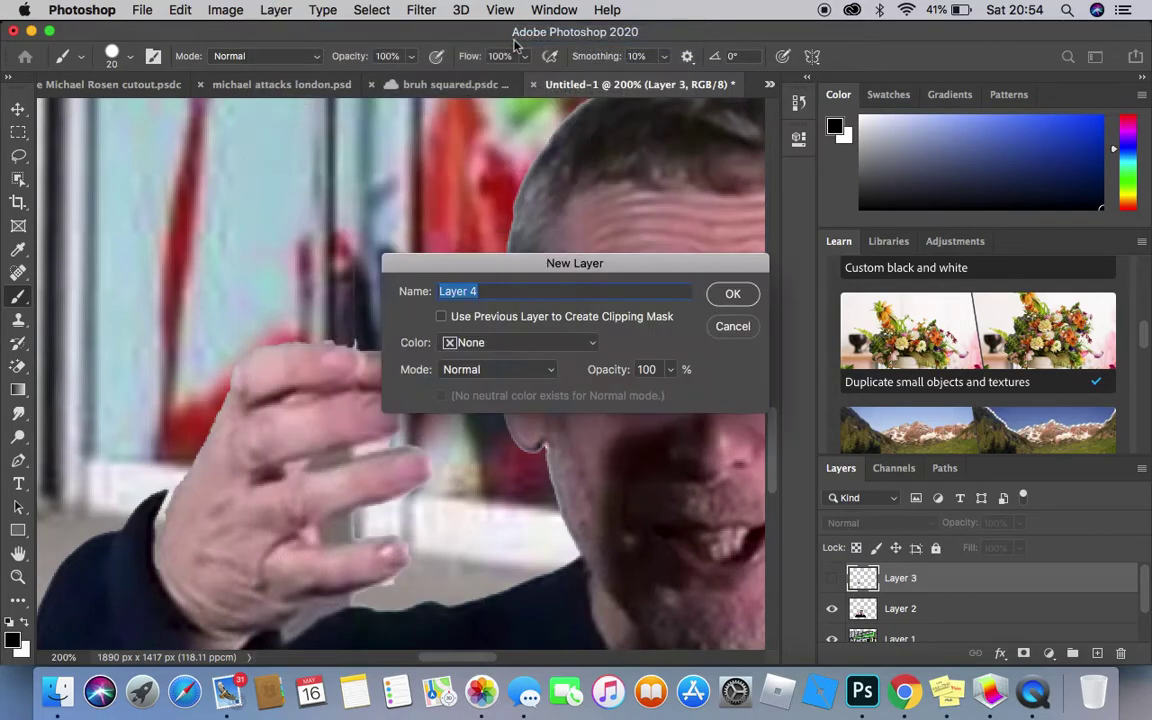
{"action": "left_click", "coordinate": [733, 293]}
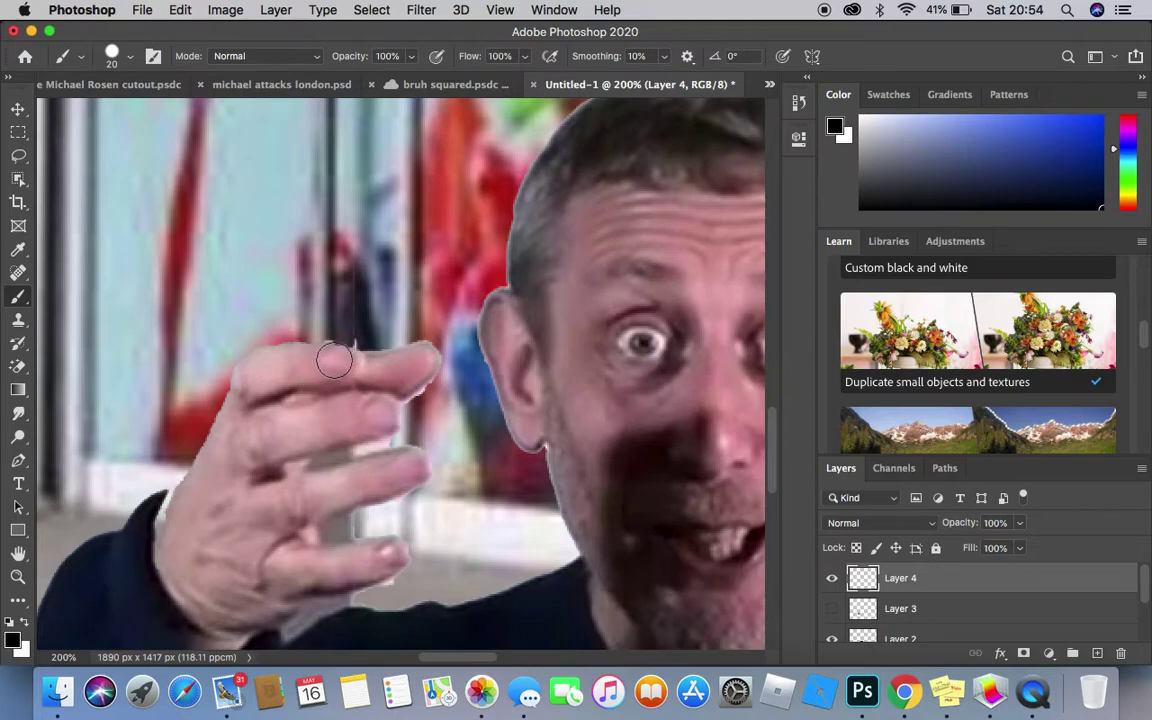
Paint Michael Rosen's raised hand and fingers black on Layer 4 with a 20 px brush, and show Layer 3.
{"action": "mouse_move", "coordinate": [340, 365]}
{"action": "left_mouse_down"}
{"action": "mouse_move", "coordinate": [280, 358]}
{"action": "mouse_move", "coordinate": [249, 373]}
{"action": "mouse_move", "coordinate": [249, 390]}
{"action": "mouse_move", "coordinate": [286, 376]}
{"action": "left_mouse_up"}
{"action": "mouse_move", "coordinate": [262, 436]}
{"action": "left_mouse_down"}
{"action": "mouse_move", "coordinate": [342, 406]}
{"action": "mouse_move", "coordinate": [377, 400]}
{"action": "mouse_move", "coordinate": [380, 411]}
{"action": "mouse_move", "coordinate": [240, 446]}
{"action": "mouse_move", "coordinate": [235, 416]}
{"action": "left_mouse_up"}
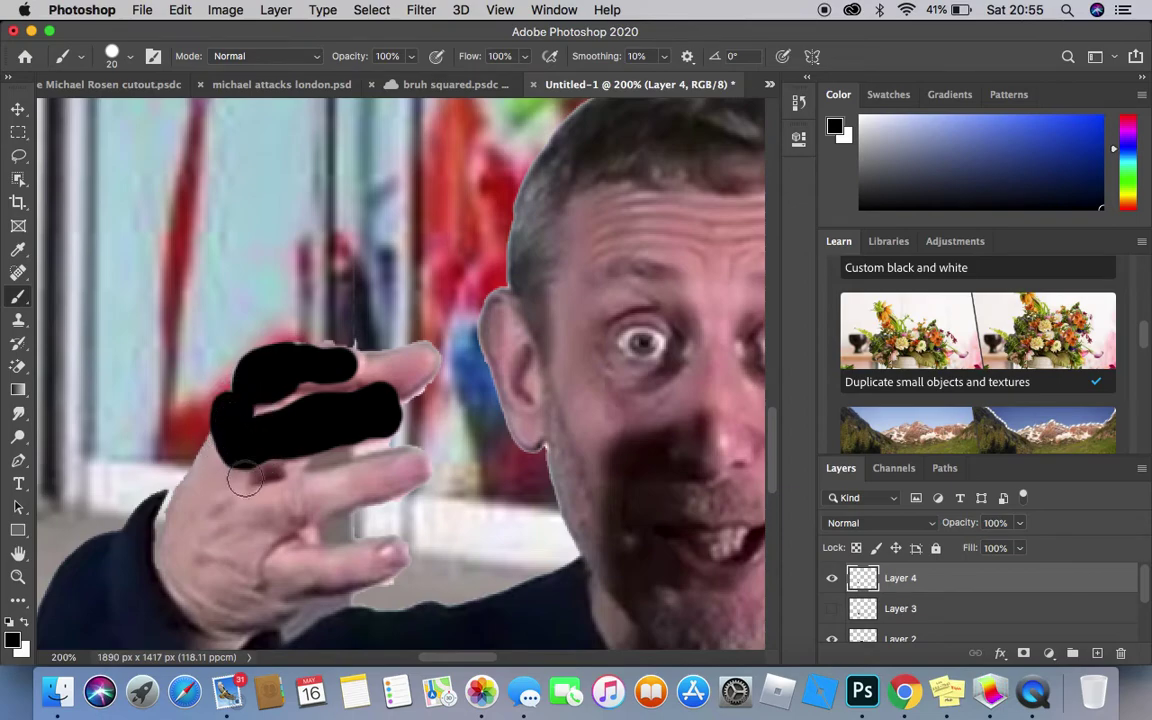
{"action": "mouse_move", "coordinate": [254, 506]}
{"action": "left_mouse_down"}
{"action": "mouse_move", "coordinate": [309, 481]}
{"action": "mouse_move", "coordinate": [411, 463]}
{"action": "mouse_move", "coordinate": [393, 481]}
{"action": "mouse_move", "coordinate": [257, 527]}
{"action": "mouse_move", "coordinate": [256, 541]}
{"action": "mouse_move", "coordinate": [291, 560]}
{"action": "mouse_move", "coordinate": [283, 543]}
{"action": "mouse_move", "coordinate": [303, 566]}
{"action": "mouse_move", "coordinate": [395, 551]}
{"action": "mouse_move", "coordinate": [321, 560]}
{"action": "mouse_move", "coordinate": [265, 604]}
{"action": "mouse_move", "coordinate": [249, 594]}
{"action": "mouse_move", "coordinate": [260, 543]}
{"action": "mouse_move", "coordinate": [262, 560]}
{"action": "mouse_move", "coordinate": [249, 463]}
{"action": "mouse_move", "coordinate": [231, 471]}
{"action": "mouse_move", "coordinate": [221, 450]}
{"action": "mouse_move", "coordinate": [178, 549]}
{"action": "mouse_move", "coordinate": [211, 471]}
{"action": "mouse_move", "coordinate": [150, 572]}
{"action": "mouse_move", "coordinate": [223, 441]}
{"action": "left_mouse_up"}
{"action": "mouse_move", "coordinate": [242, 508]}
{"action": "left_mouse_down"}
{"action": "mouse_move", "coordinate": [203, 620]}
{"action": "mouse_move", "coordinate": [236, 620]}
{"action": "mouse_move", "coordinate": [221, 625]}
{"action": "mouse_move", "coordinate": [212, 553]}
{"action": "mouse_move", "coordinate": [229, 520]}
{"action": "mouse_move", "coordinate": [191, 628]}
{"action": "mouse_move", "coordinate": [195, 598]}
{"action": "mouse_move", "coordinate": [178, 604]}
{"action": "mouse_move", "coordinate": [174, 591]}
{"action": "mouse_move", "coordinate": [231, 601]}
{"action": "left_mouse_up"}
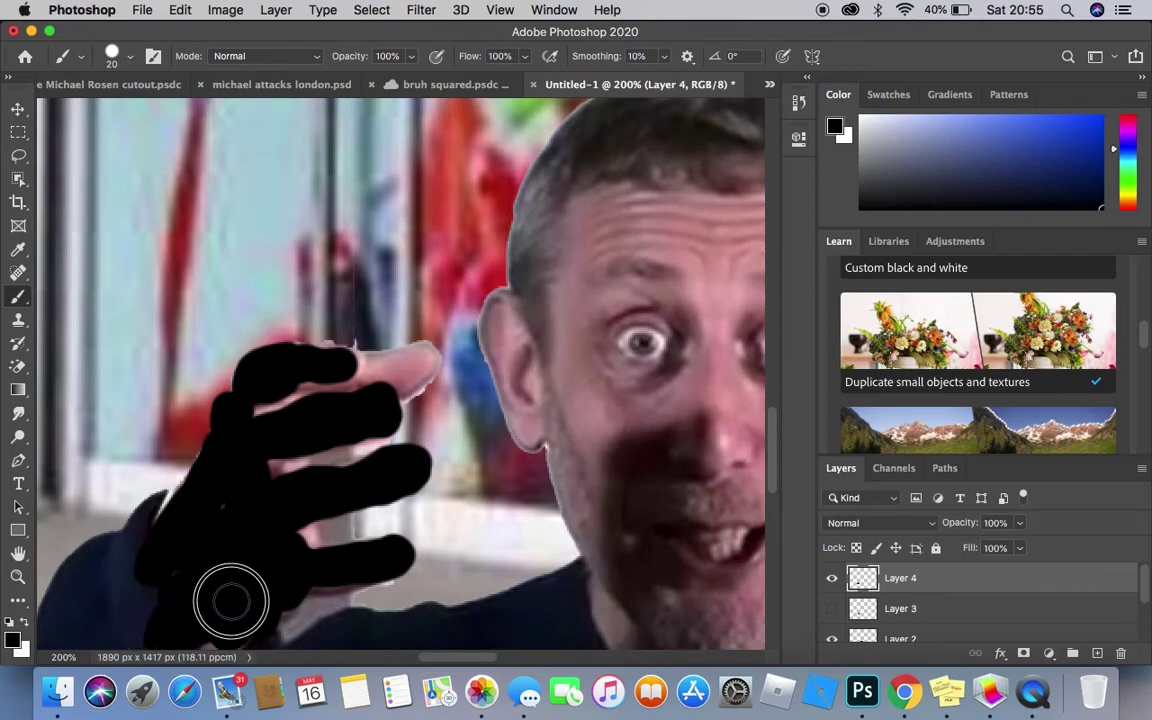
{"action": "left_click", "coordinate": [831, 610]}
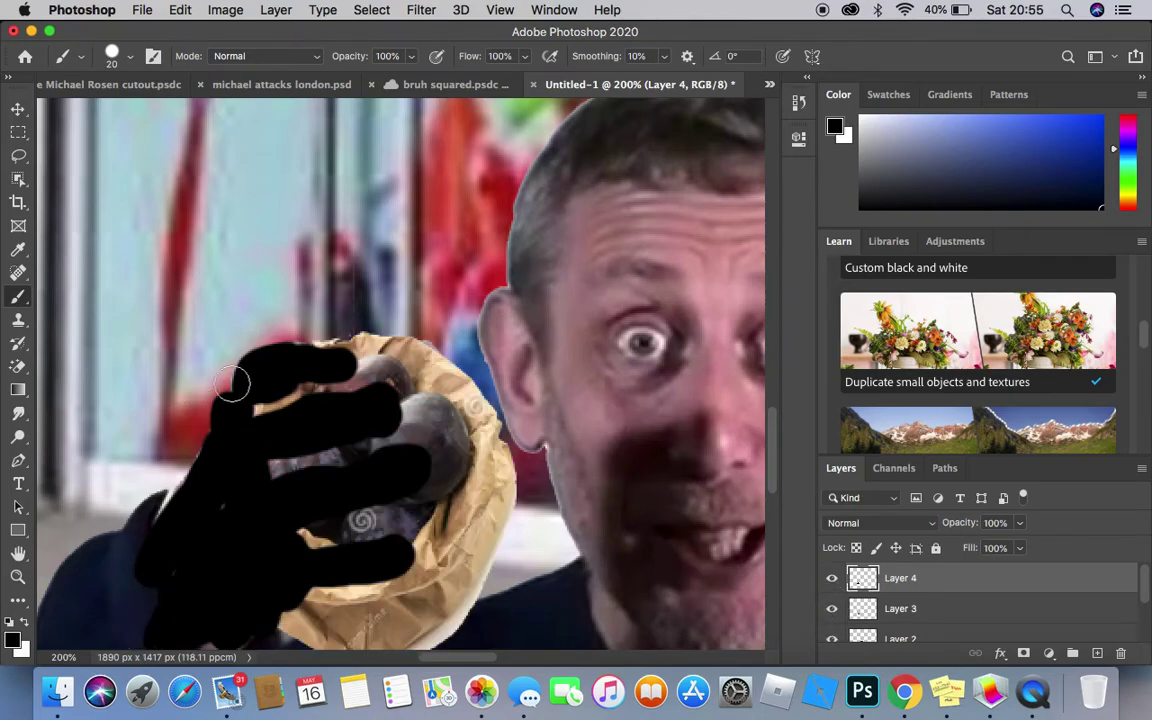
Erase the plum bag on Layer 3 where the painted fingers cover it with a 20 px eraser, and hide Layer 4.
{"action": "left_click", "coordinate": [18, 366]}
{"action": "left_click", "coordinate": [70, 368]}
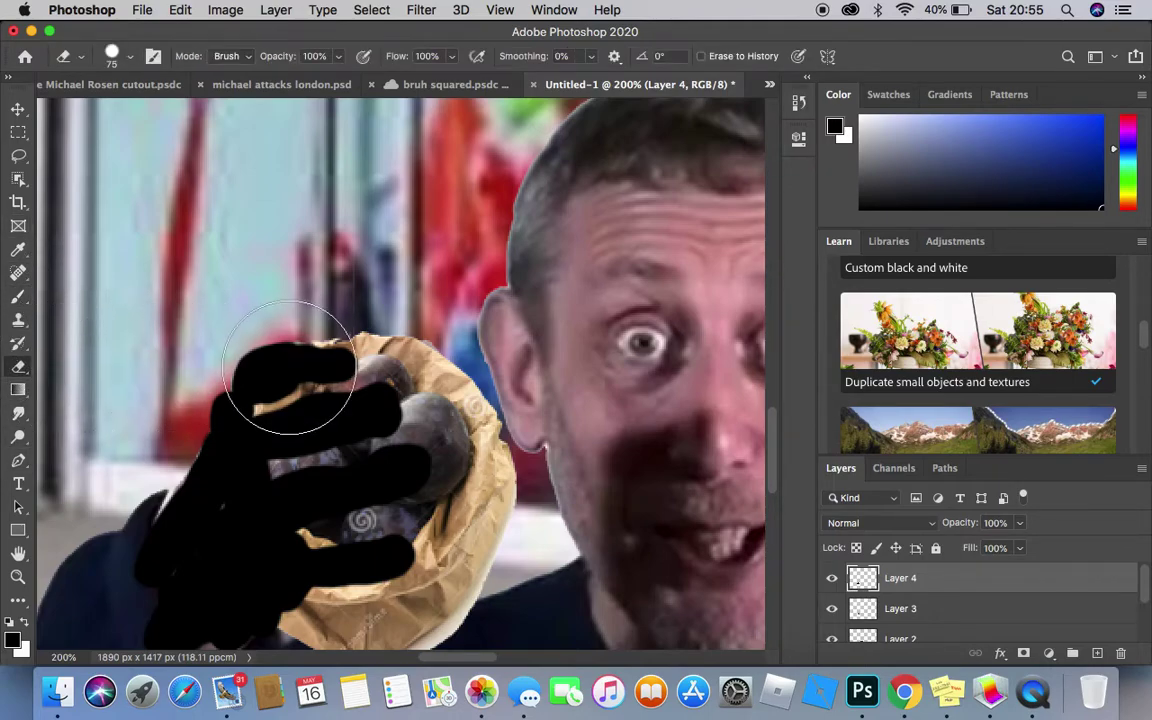
{"action": "left_click", "coordinate": [130, 57]}
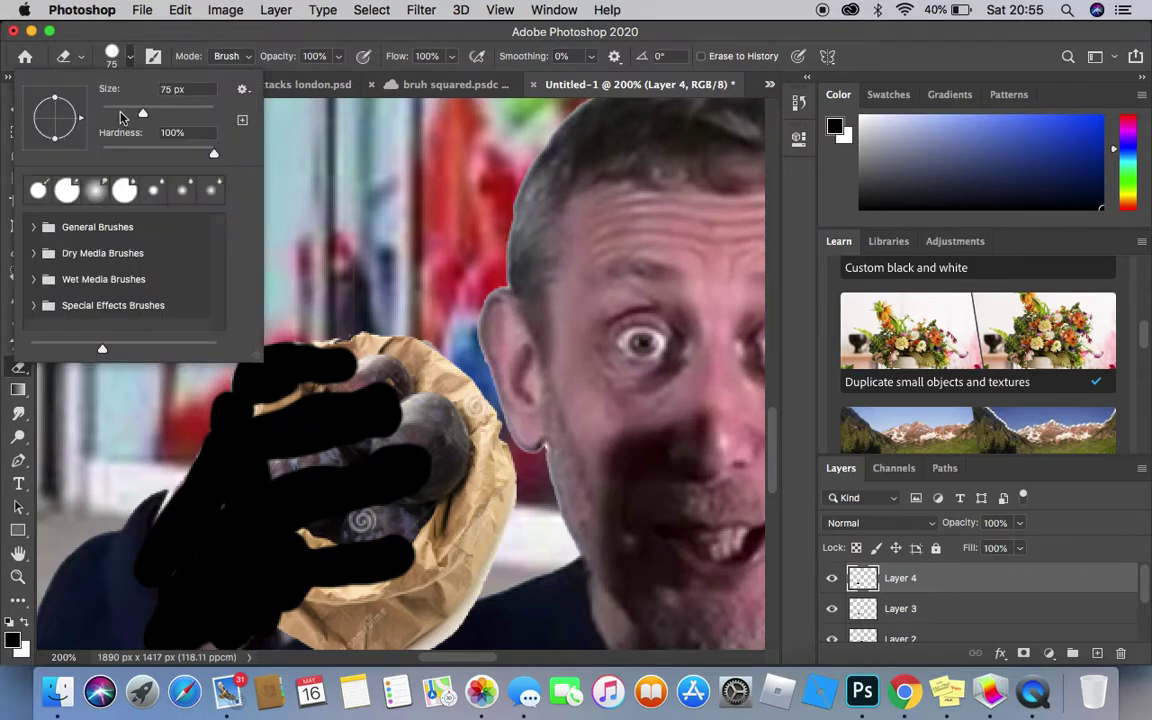
{"action": "left_click", "coordinate": [128, 57]}
{"action": "left_click_drag", "start_coordinate": [336, 361], "coordinate": [320, 362]}
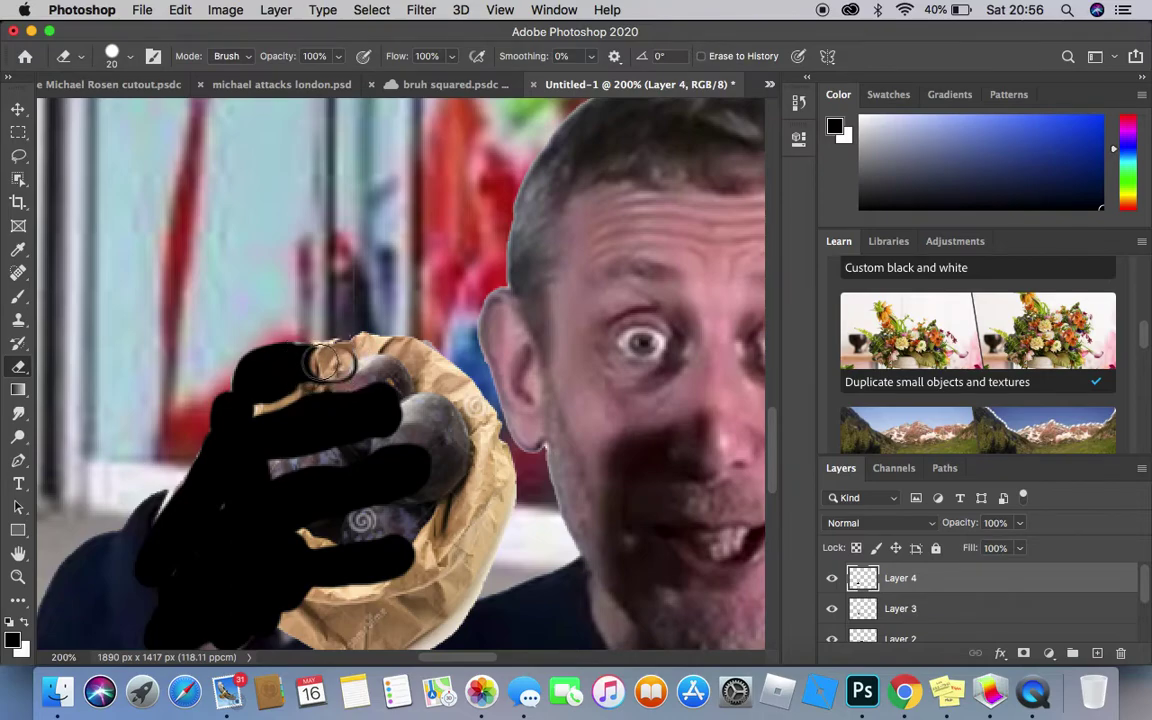
{"action": "left_click", "coordinate": [958, 612]}
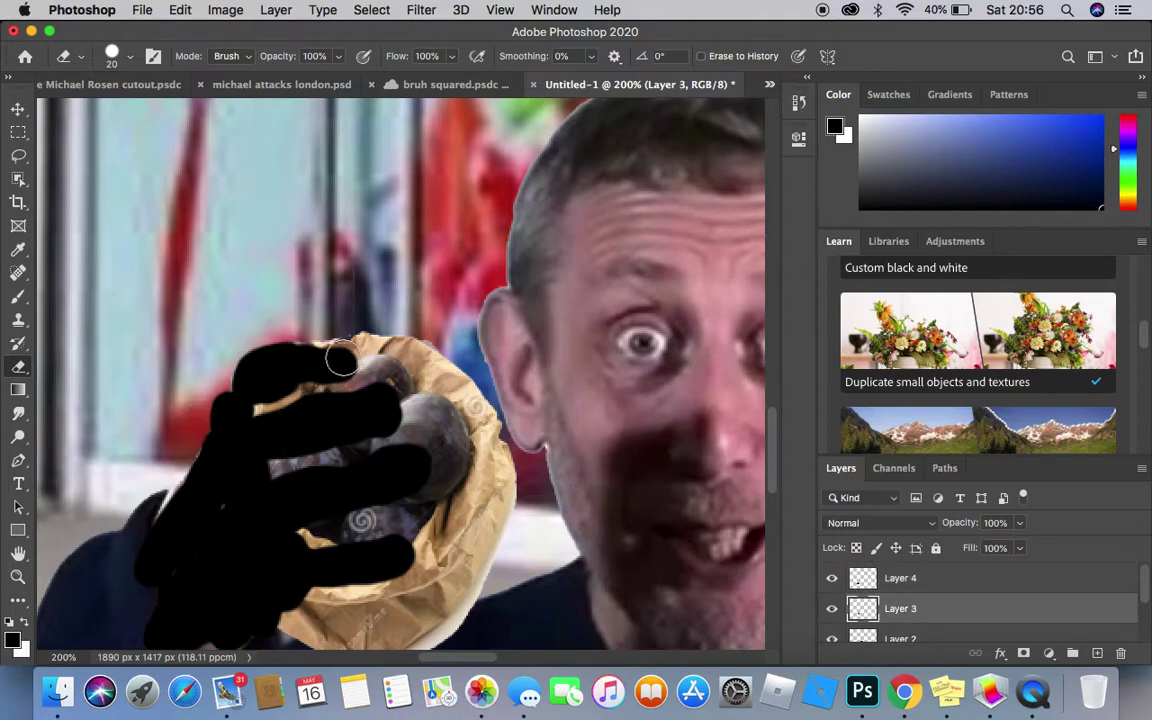
{"action": "mouse_move", "coordinate": [338, 363]}
{"action": "left_mouse_down"}
{"action": "mouse_move", "coordinate": [281, 358]}
{"action": "mouse_move", "coordinate": [274, 366]}
{"action": "mouse_move", "coordinate": [307, 366]}
{"action": "mouse_move", "coordinate": [277, 366]}
{"action": "mouse_move", "coordinate": [274, 386]}
{"action": "mouse_move", "coordinate": [250, 398]}
{"action": "mouse_move", "coordinate": [270, 354]}
{"action": "mouse_move", "coordinate": [260, 361]}
{"action": "mouse_move", "coordinate": [228, 433]}
{"action": "mouse_move", "coordinate": [236, 469]}
{"action": "mouse_move", "coordinate": [246, 487]}
{"action": "mouse_move", "coordinate": [243, 442]}
{"action": "mouse_move", "coordinate": [258, 449]}
{"action": "mouse_move", "coordinate": [295, 425]}
{"action": "mouse_move", "coordinate": [372, 407]}
{"action": "mouse_move", "coordinate": [384, 418]}
{"action": "mouse_move", "coordinate": [384, 405]}
{"action": "mouse_move", "coordinate": [256, 434]}
{"action": "mouse_move", "coordinate": [252, 468]}
{"action": "mouse_move", "coordinate": [292, 496]}
{"action": "mouse_move", "coordinate": [288, 478]}
{"action": "mouse_move", "coordinate": [348, 483]}
{"action": "mouse_move", "coordinate": [416, 465]}
{"action": "mouse_move", "coordinate": [386, 483]}
{"action": "mouse_move", "coordinate": [309, 488]}
{"action": "mouse_move", "coordinate": [270, 506]}
{"action": "mouse_move", "coordinate": [260, 530]}
{"action": "mouse_move", "coordinate": [295, 561]}
{"action": "mouse_move", "coordinate": [393, 563]}
{"action": "left_mouse_up"}
{"action": "key", "text": "super+z"}
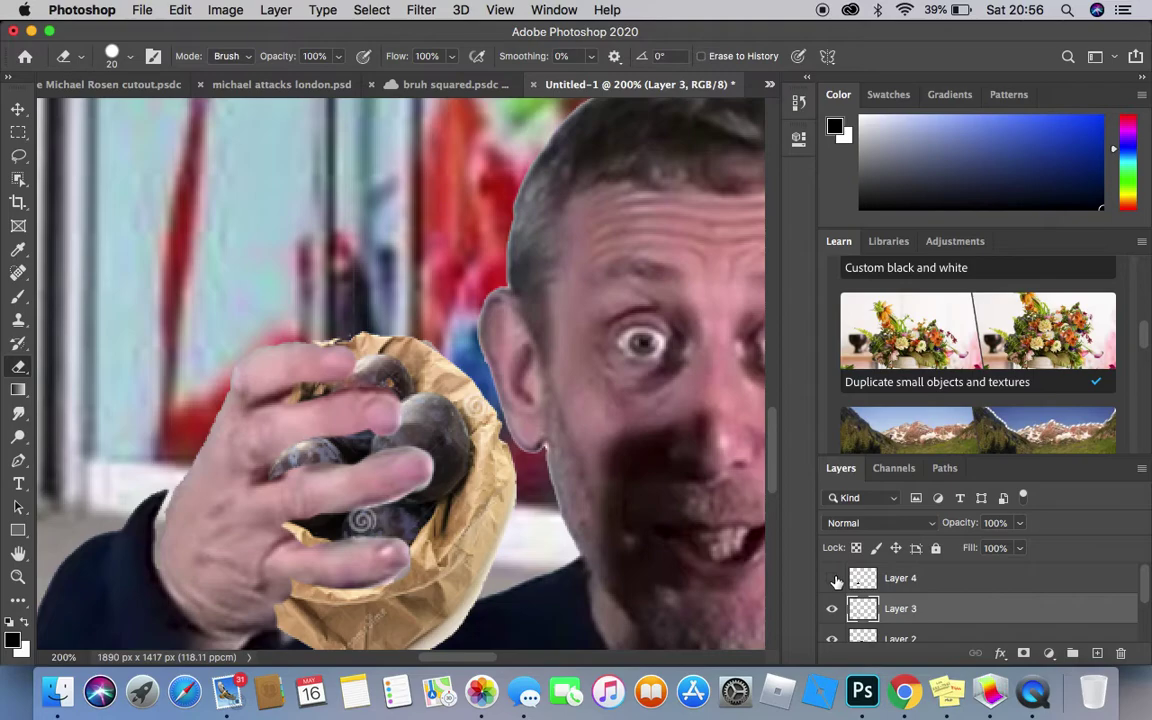
Examine the whole composite at 33.3% magnification to judge how the hand holds the plum bag.
{"action": "left_click", "coordinate": [17, 575]}
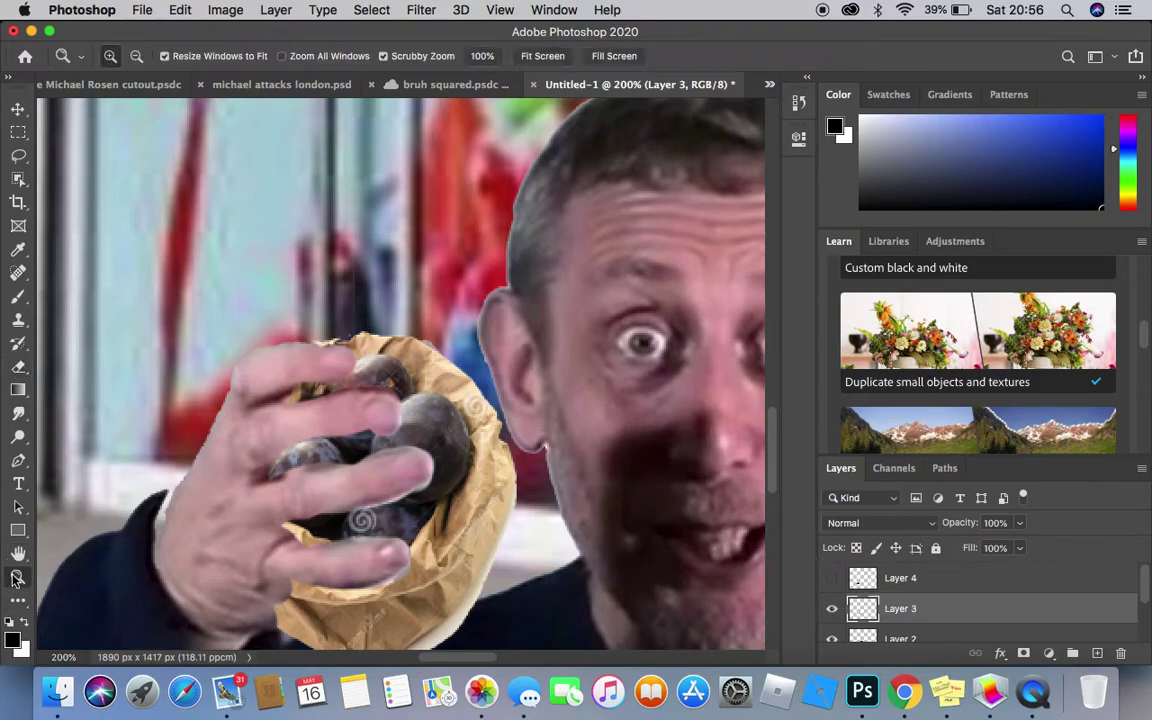
{"action": "left_click", "coordinate": [136, 56]}
{"action": "left_click", "coordinate": [490, 482]}
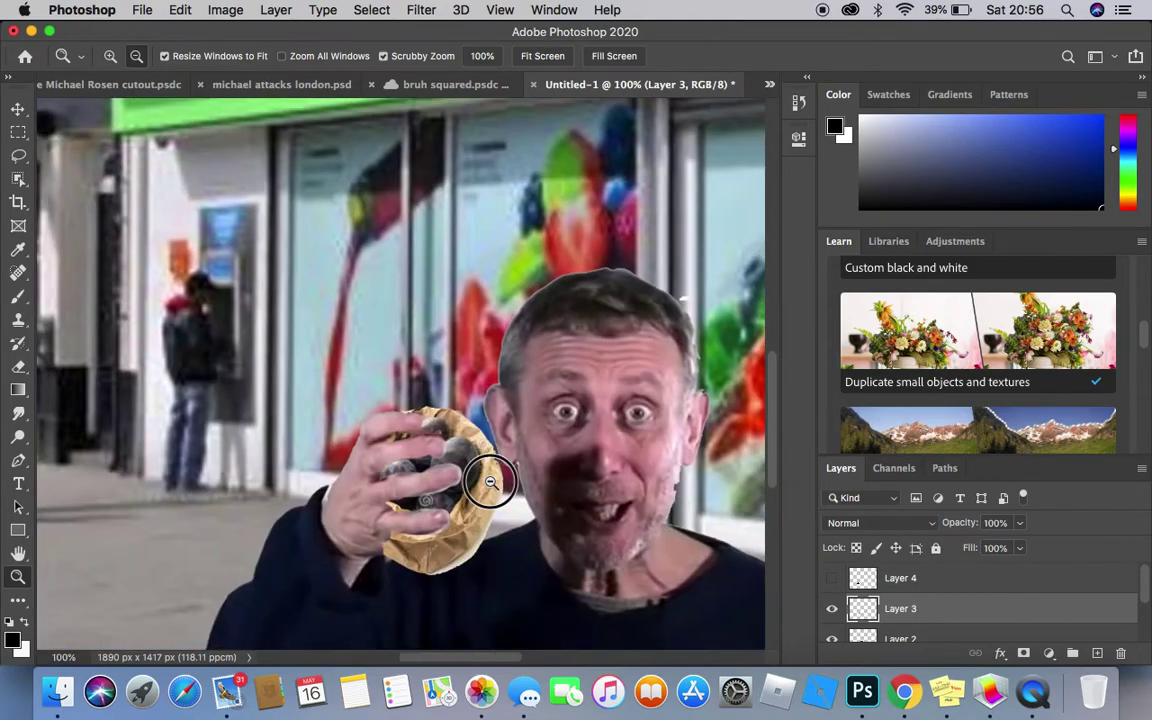
{"action": "left_click", "coordinate": [490, 482]}
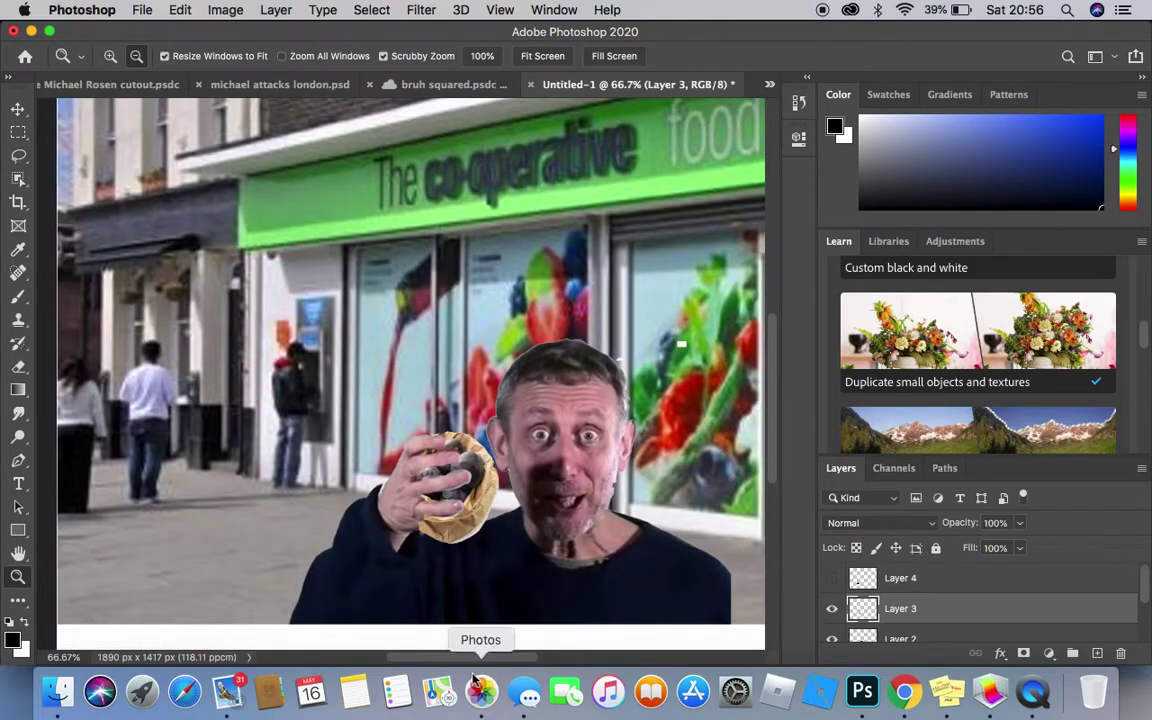
{"action": "left_click_drag", "start_coordinate": [393, 658], "coordinate": [427, 658]}
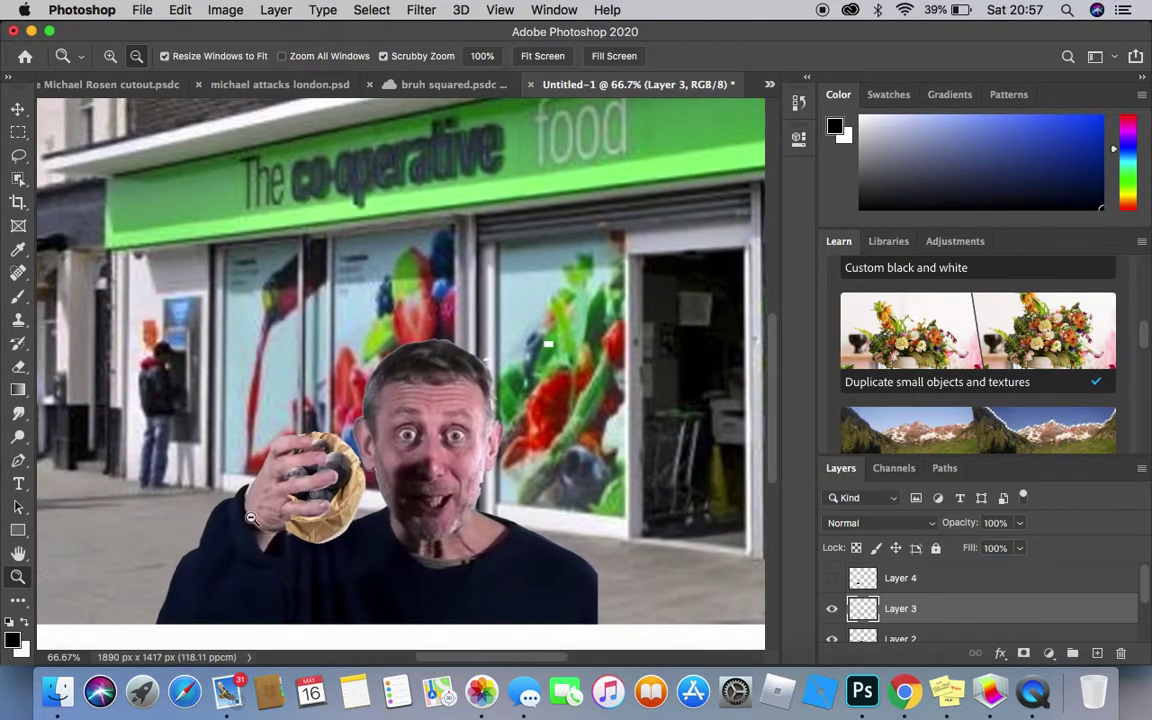
{"action": "left_click", "coordinate": [100, 471], "text": "alt"}
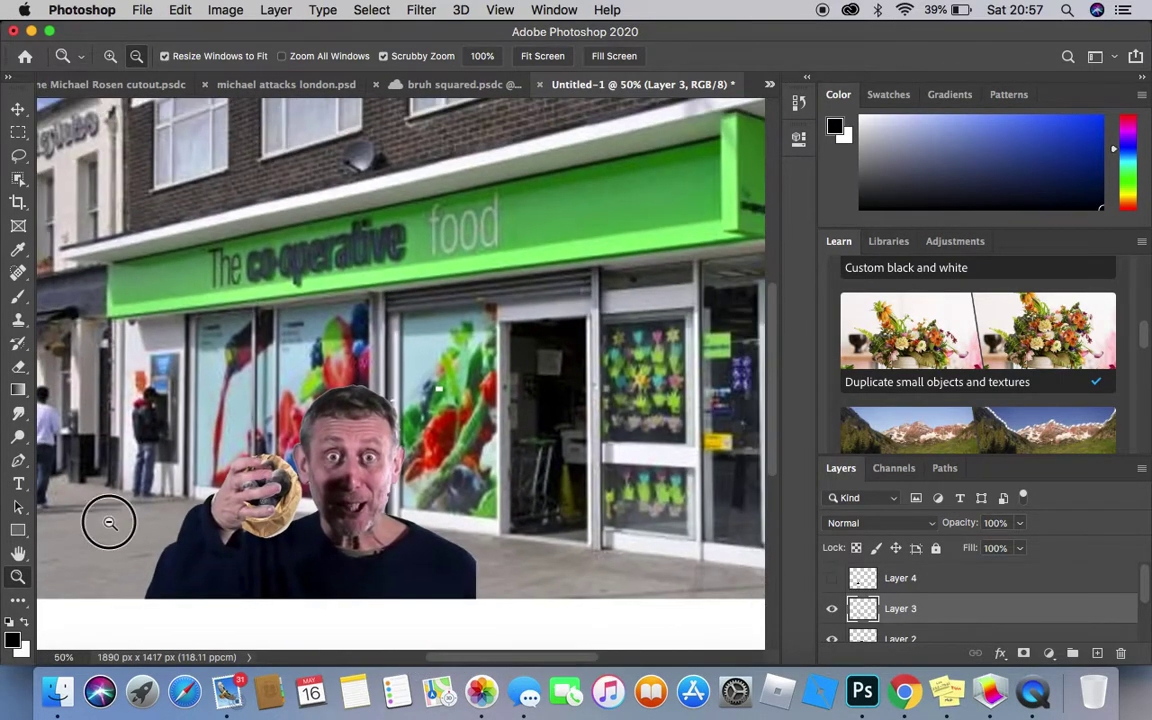
{"action": "left_click", "coordinate": [100, 471], "text": "alt"}
Save the composite as a cloud document named "michael with plamz".
{"action": "left_click", "coordinate": [140, 10]}
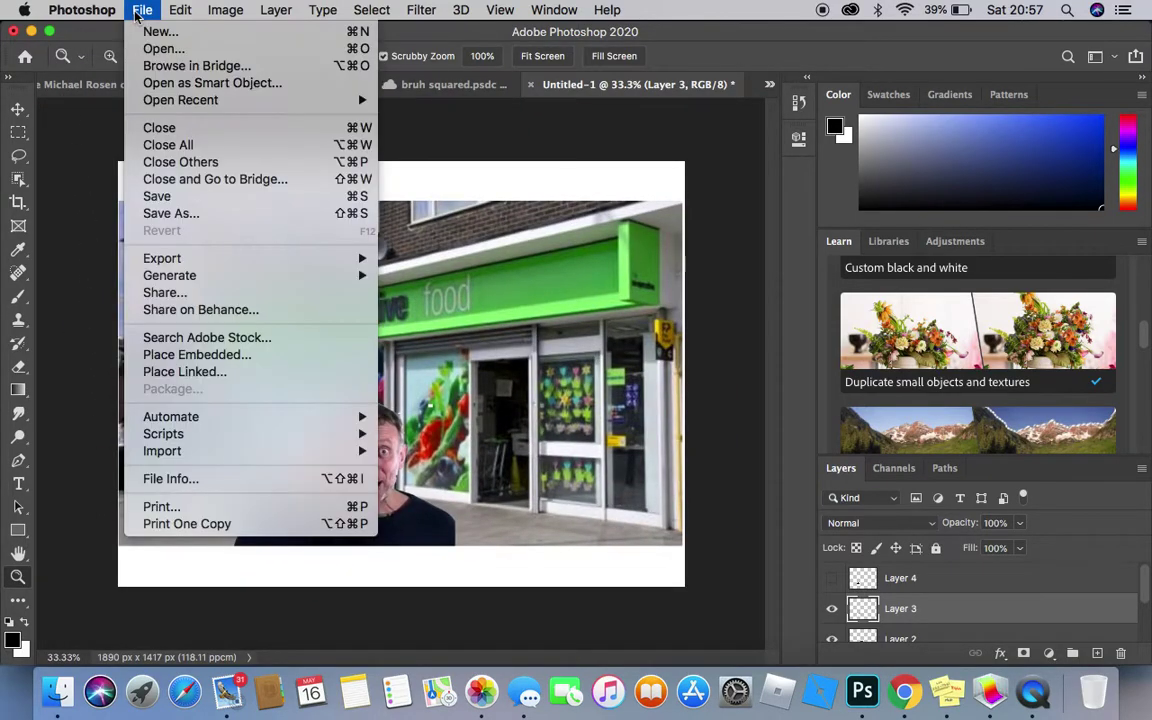
{"action": "left_click", "coordinate": [172, 213]}
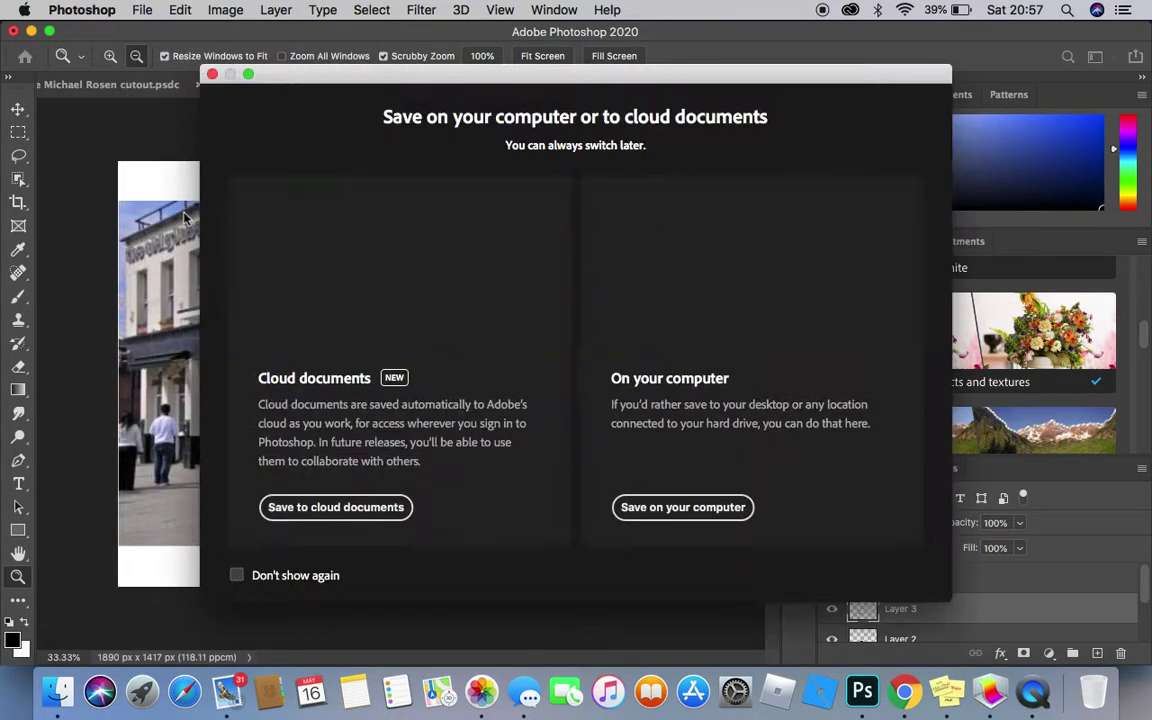
{"action": "left_click", "coordinate": [356, 507]}
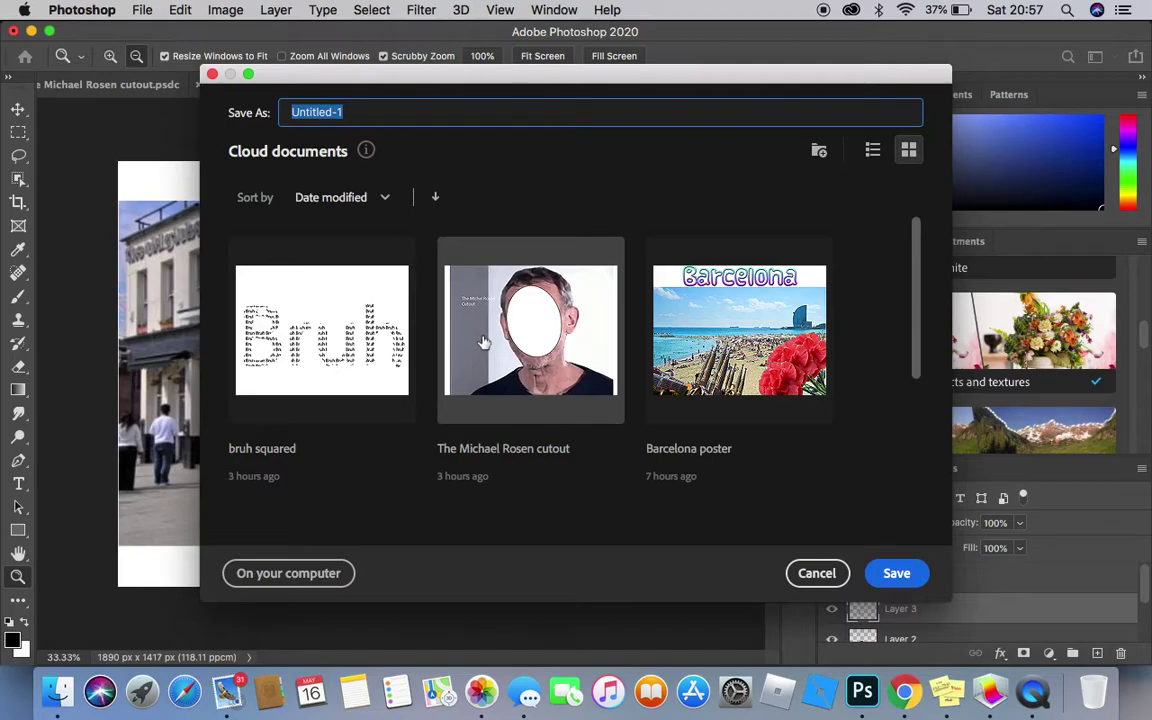
{"action": "type", "text": "michael with plamz"}
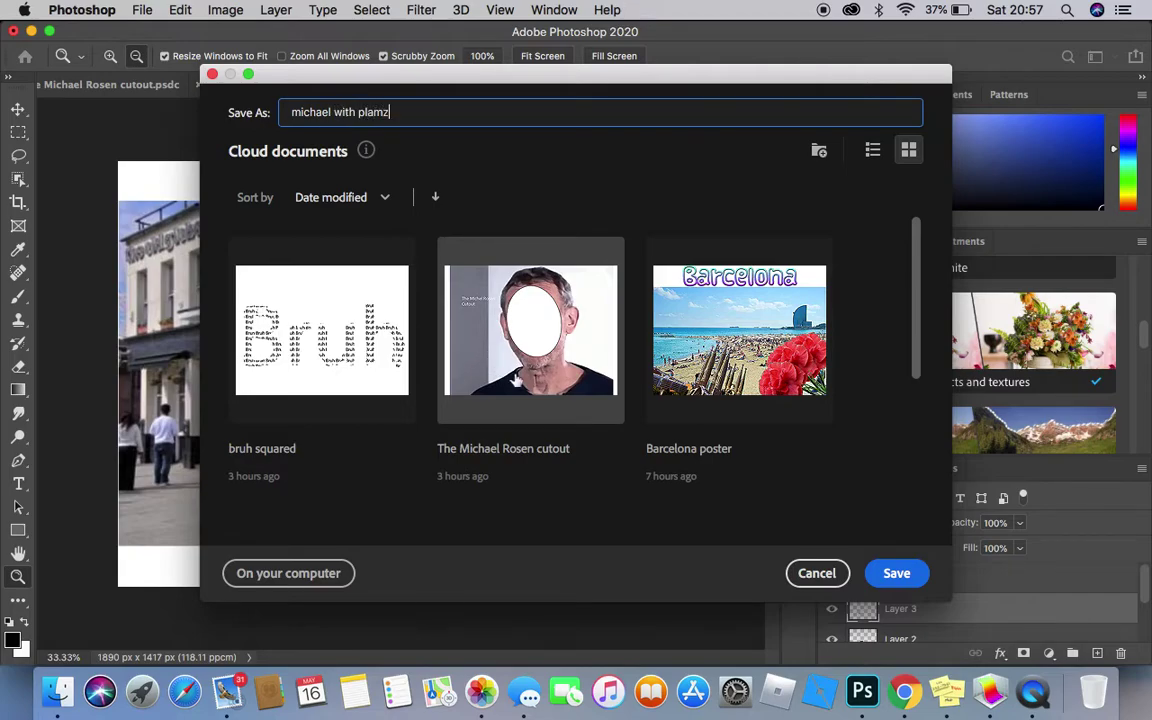
{"action": "left_click", "coordinate": [878, 573]}
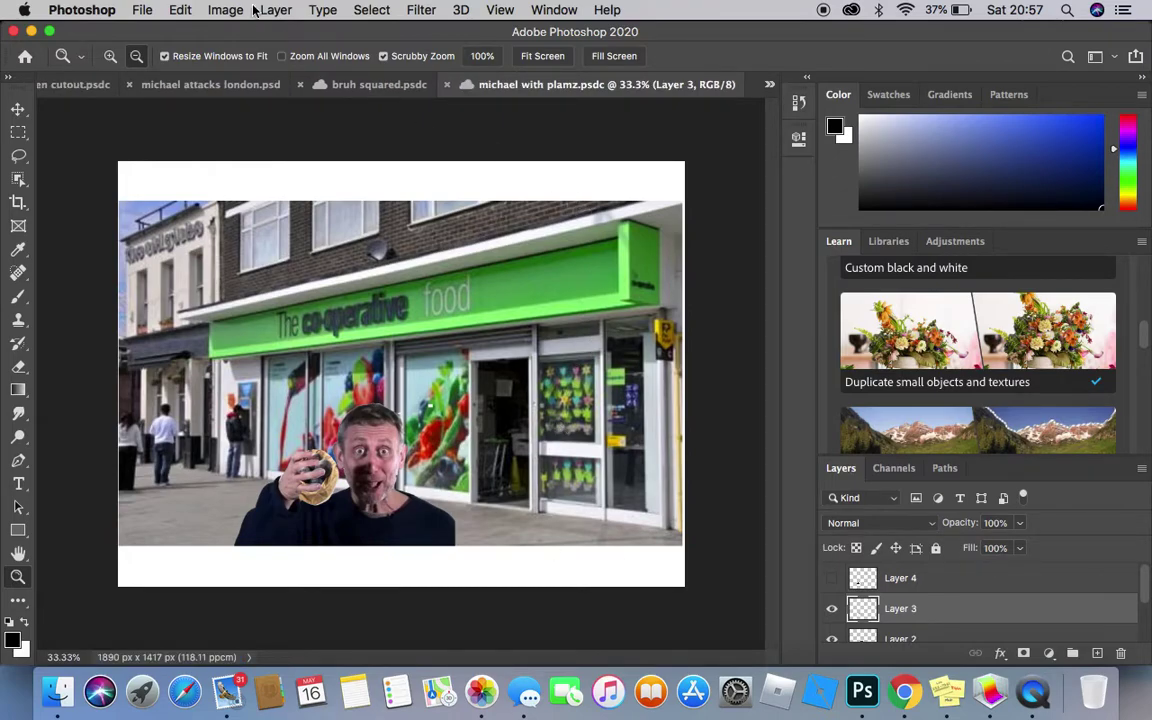
Create a new document from the Default Photoshop Size preset, 16 x 12 cm at 118.11 ppcm.
{"action": "left_click", "coordinate": [142, 12]}
{"action": "left_click", "coordinate": [146, 37]}
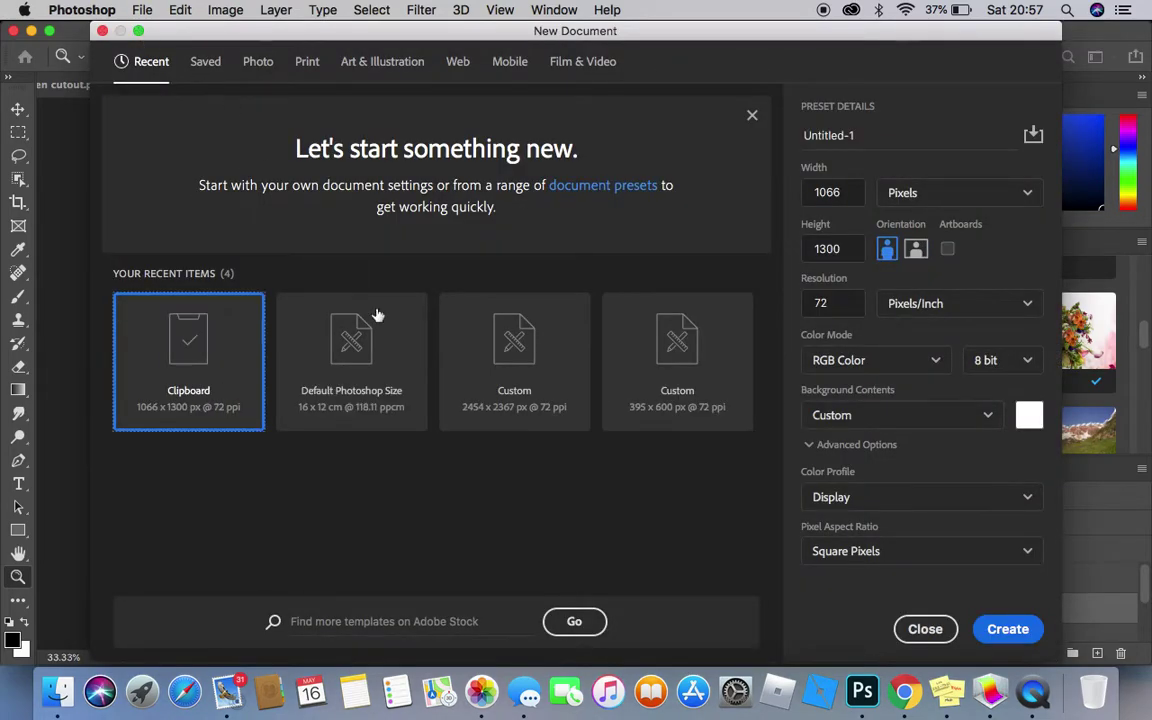
{"action": "left_click", "coordinate": [381, 375]}
{"action": "left_click", "coordinate": [1008, 630]}
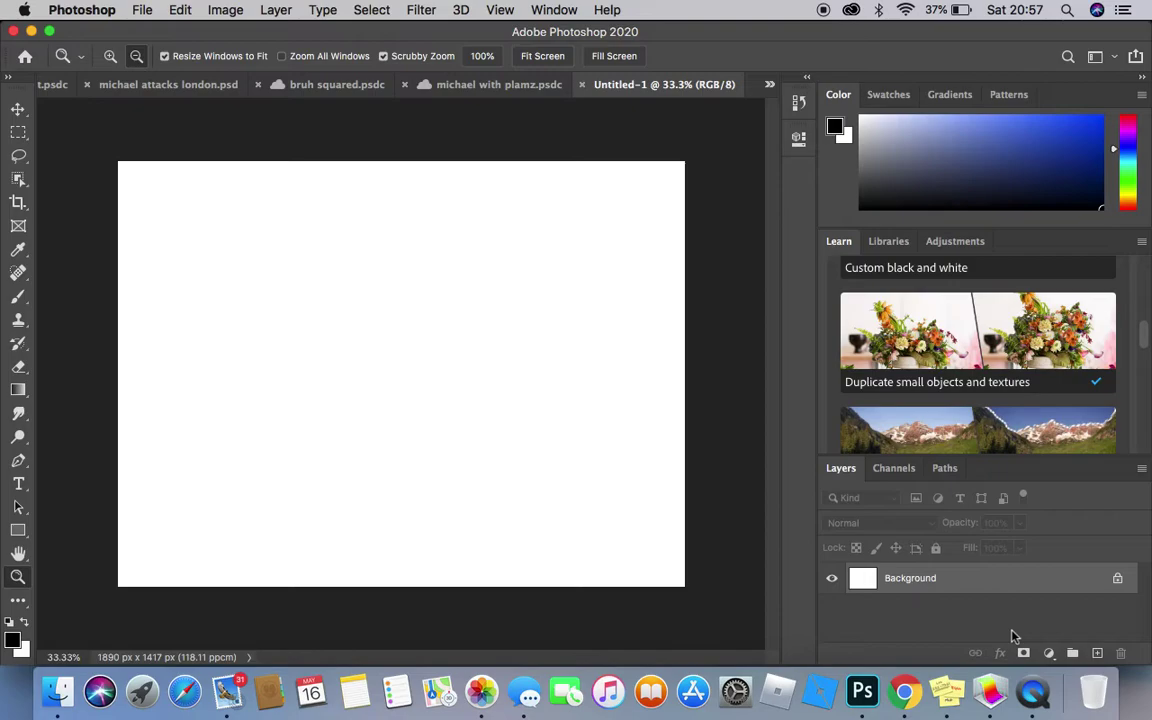
Switch to Chrome and run a Bing image search for "Inside uk parliament" in a new tab.
{"action": "left_click", "coordinate": [903, 690]}
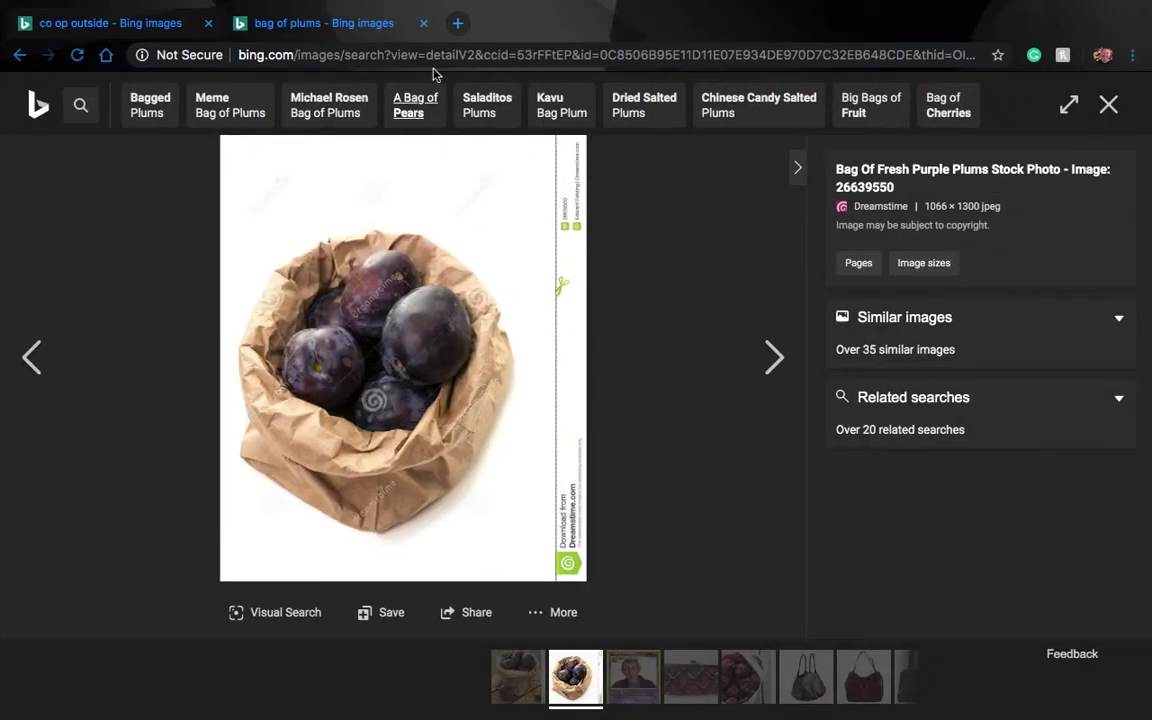
{"action": "left_click", "coordinate": [456, 22]}
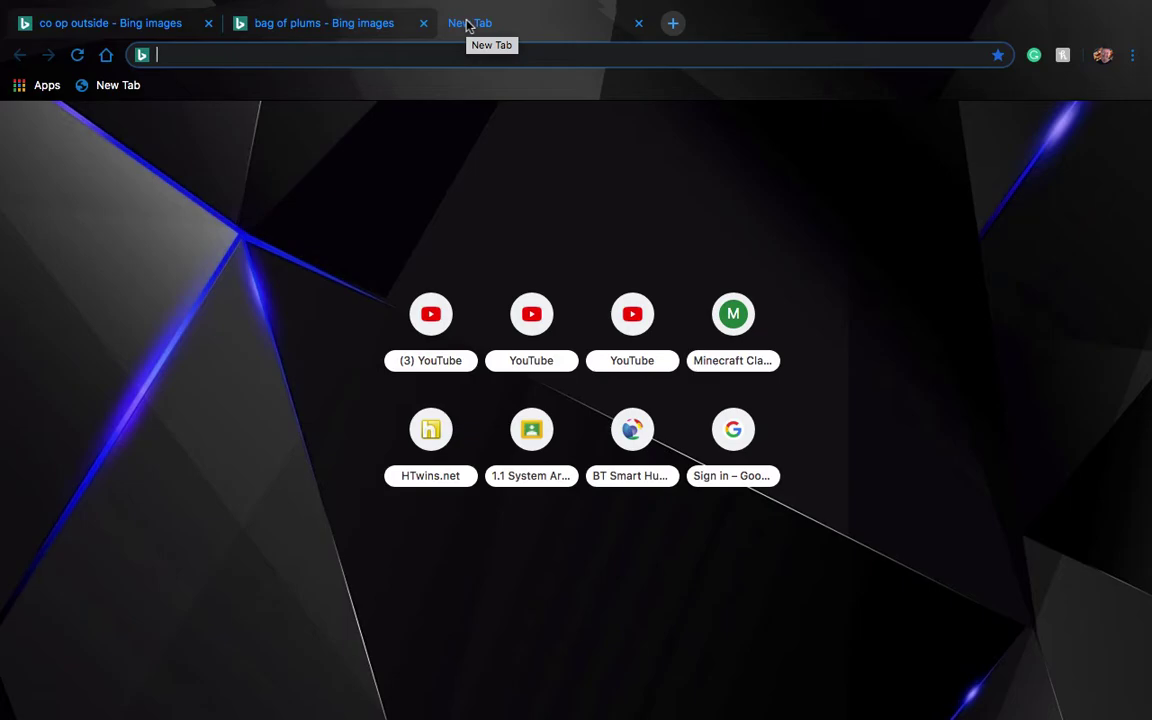
{"action": "type", "text": "Inside"}
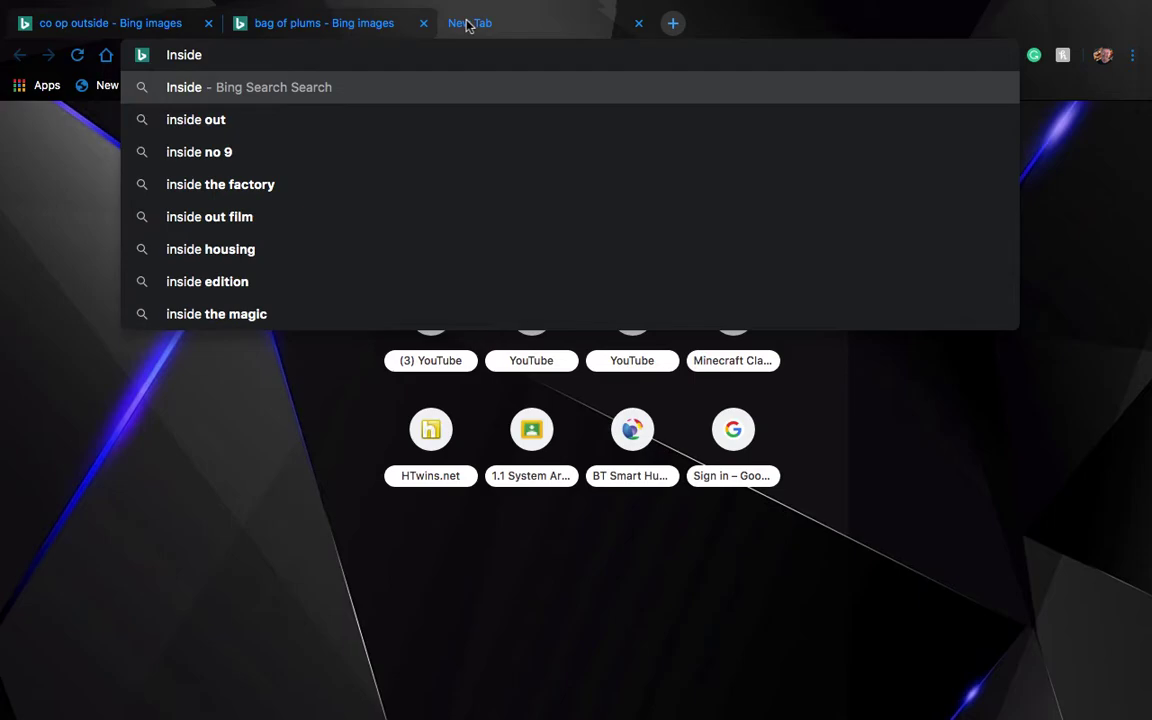
{"action": "type", "text": " uk p"}
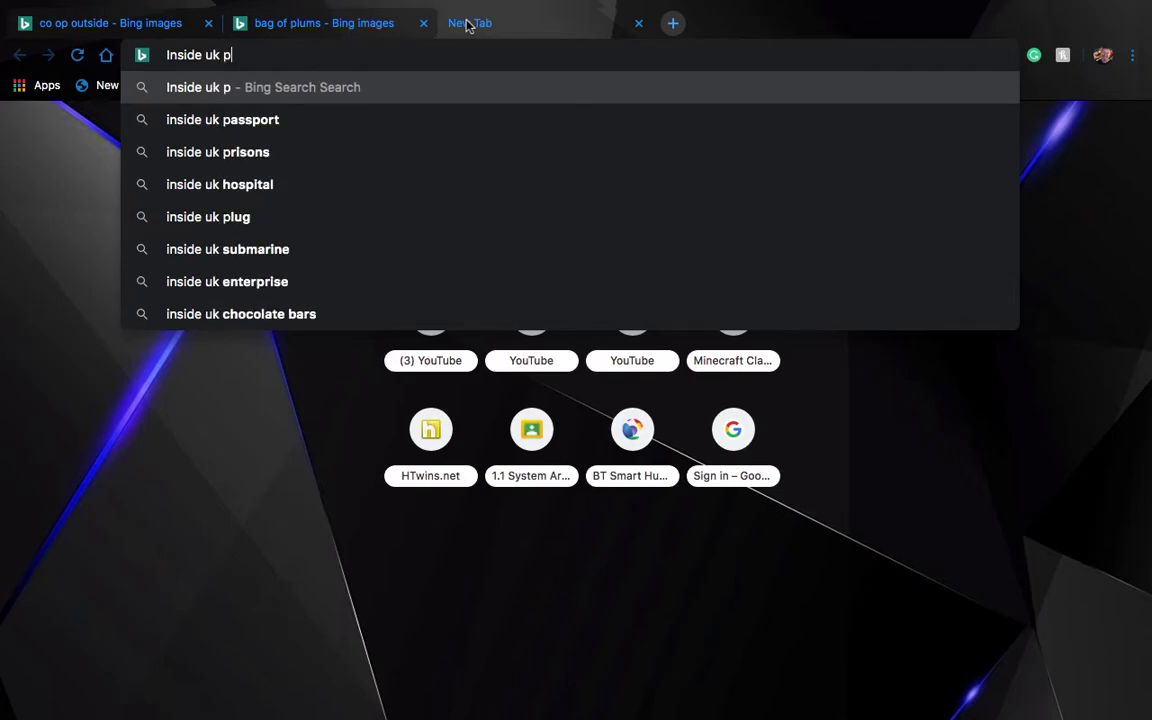
{"action": "type", "text": "arliam"}
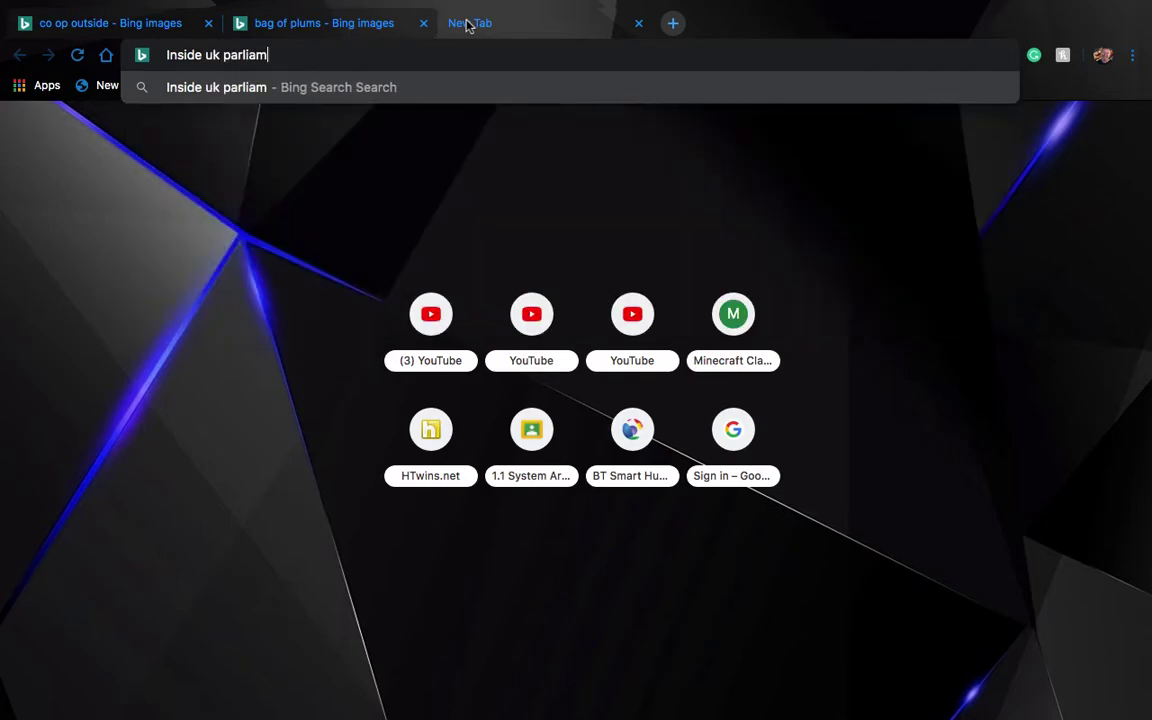
{"action": "type", "text": "ent"}
{"action": "key", "text": "Return"}
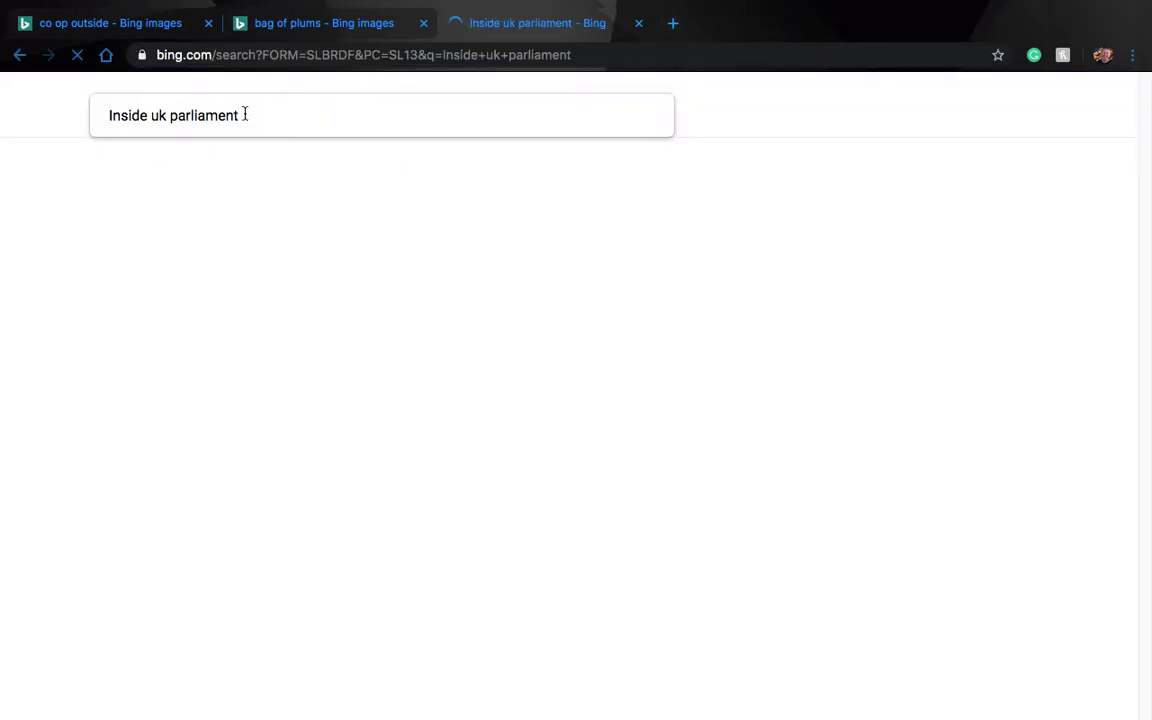
{"action": "left_click", "coordinate": [177, 178]}
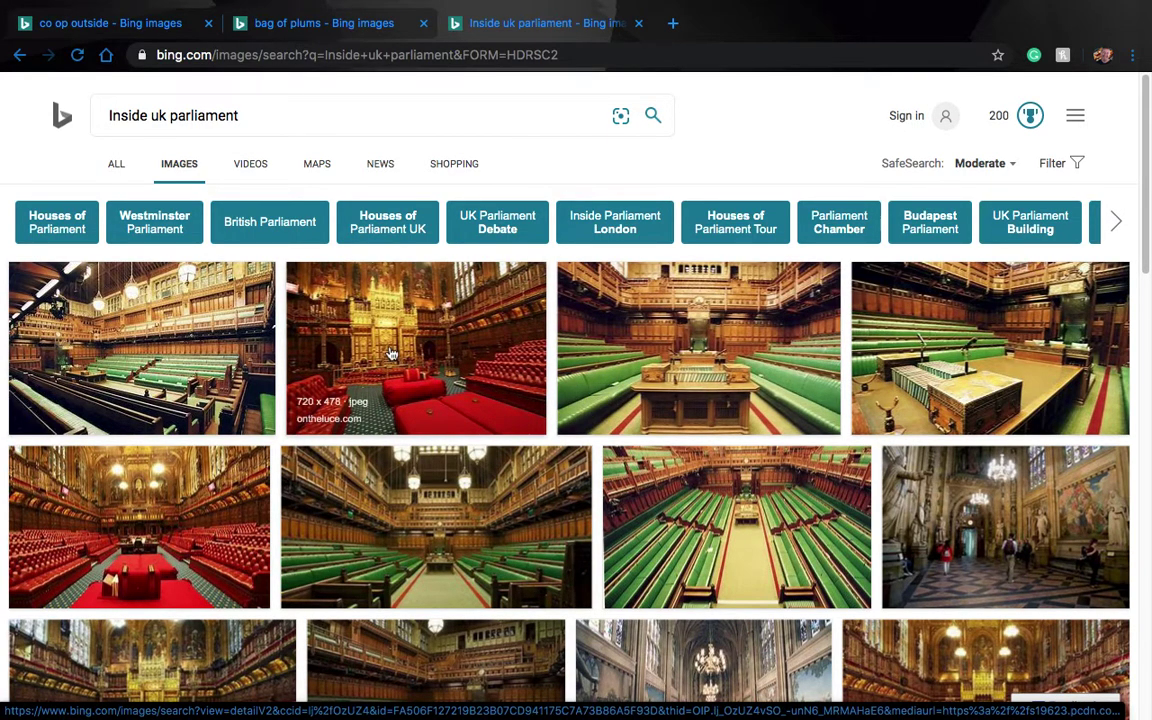
Open the 1100 × 671 beautifullytravelled.com picture of the green-benched Commons chamber and copy the image.
{"action": "left_click", "coordinate": [640, 330]}
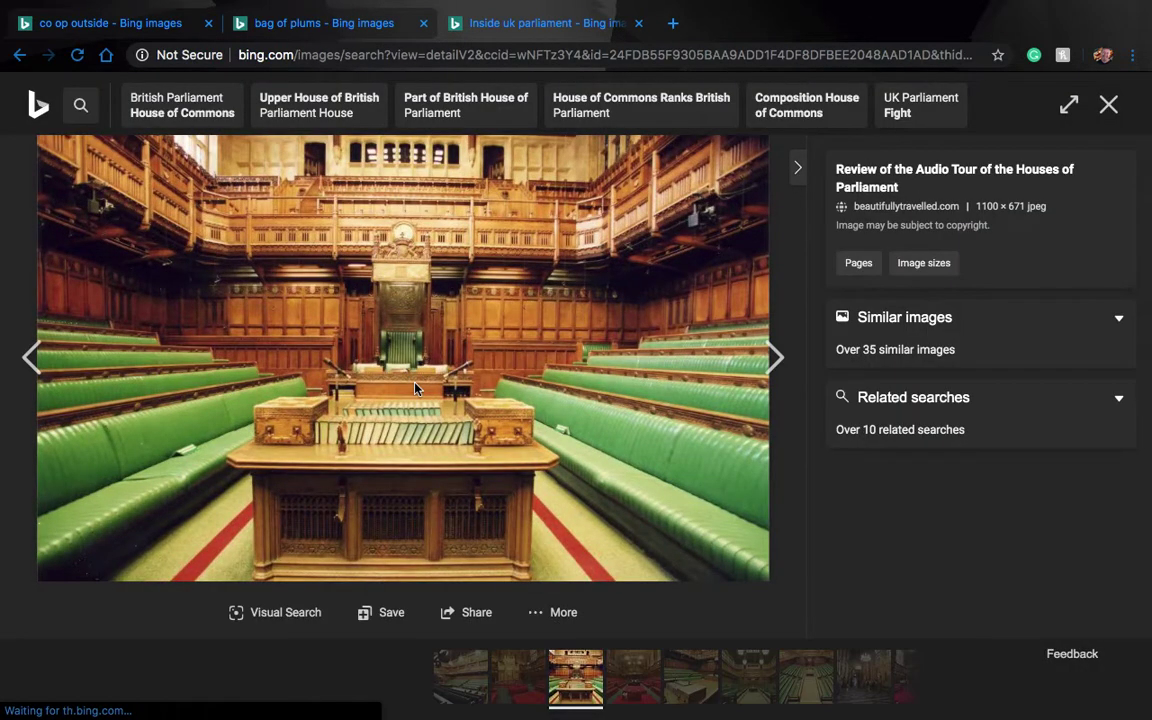
{"action": "right_click", "coordinate": [415, 388]}
{"action": "left_click", "coordinate": [455, 422]}
Switch back to Photoshop and paste the copied parliament image into the blank Untitled-1 document.
{"action": "scroll", "coordinate": [463, 435], "scroll_direction": "left", "scroll_amount": 3}
{"action": "key", "text": "ctrl+Left"}
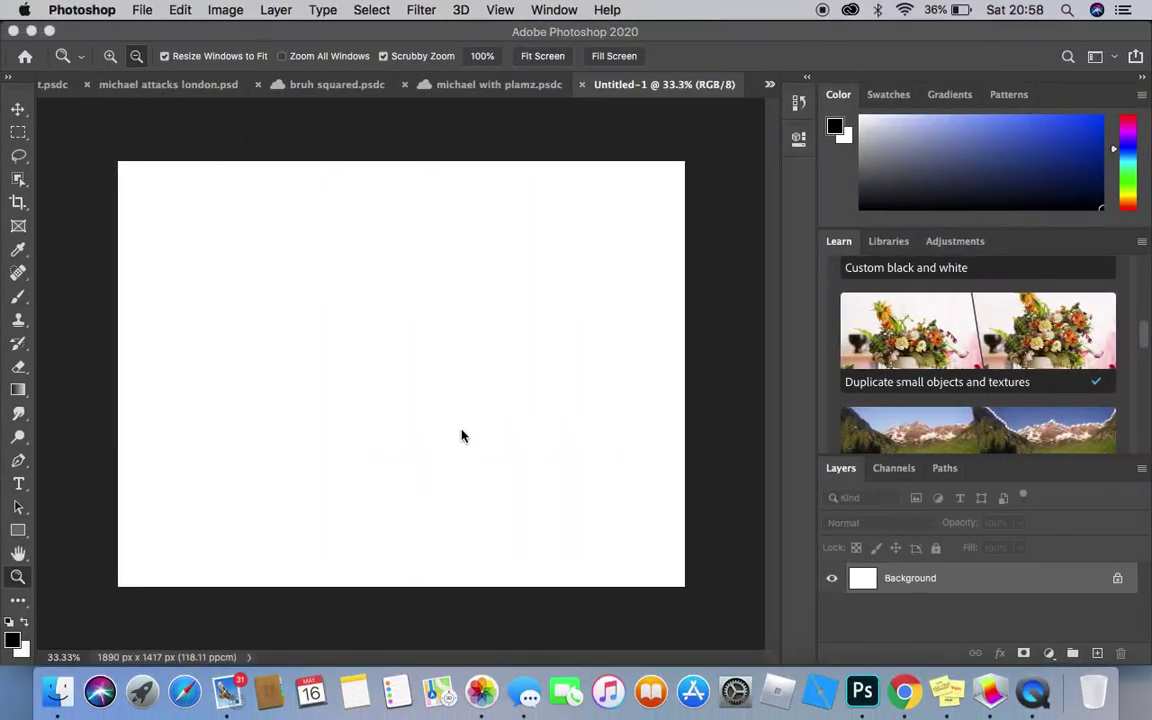
{"action": "left_click", "coordinate": [180, 9]}
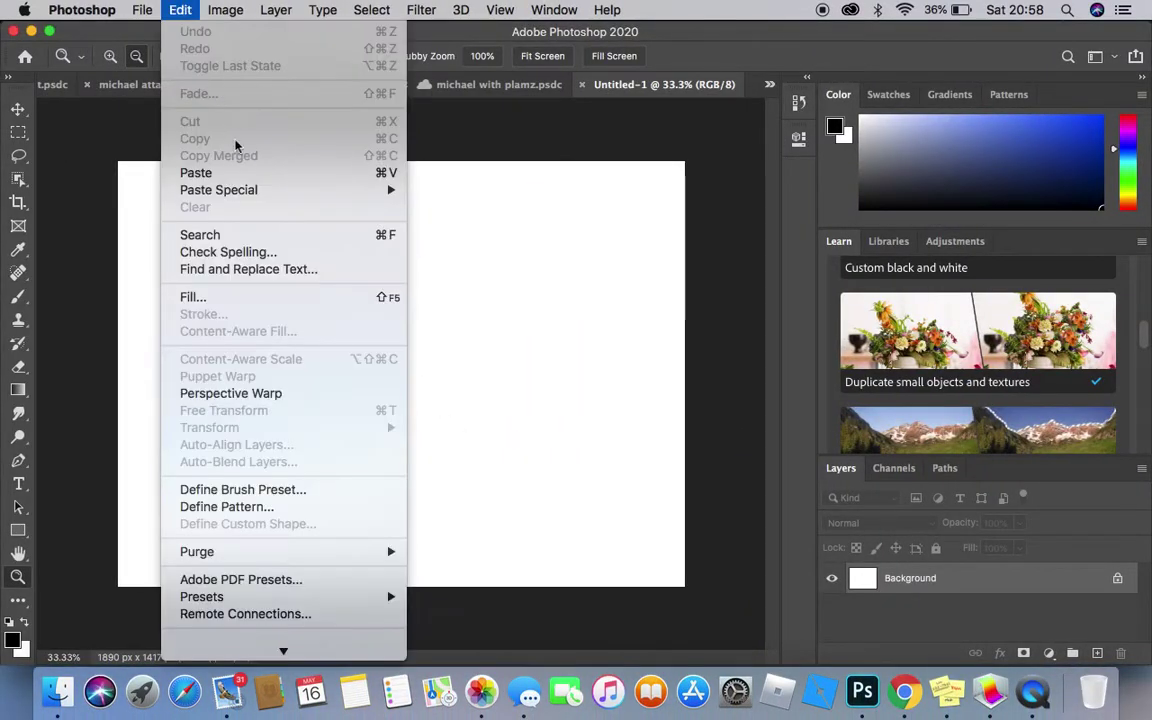
{"action": "left_click", "coordinate": [236, 173]}
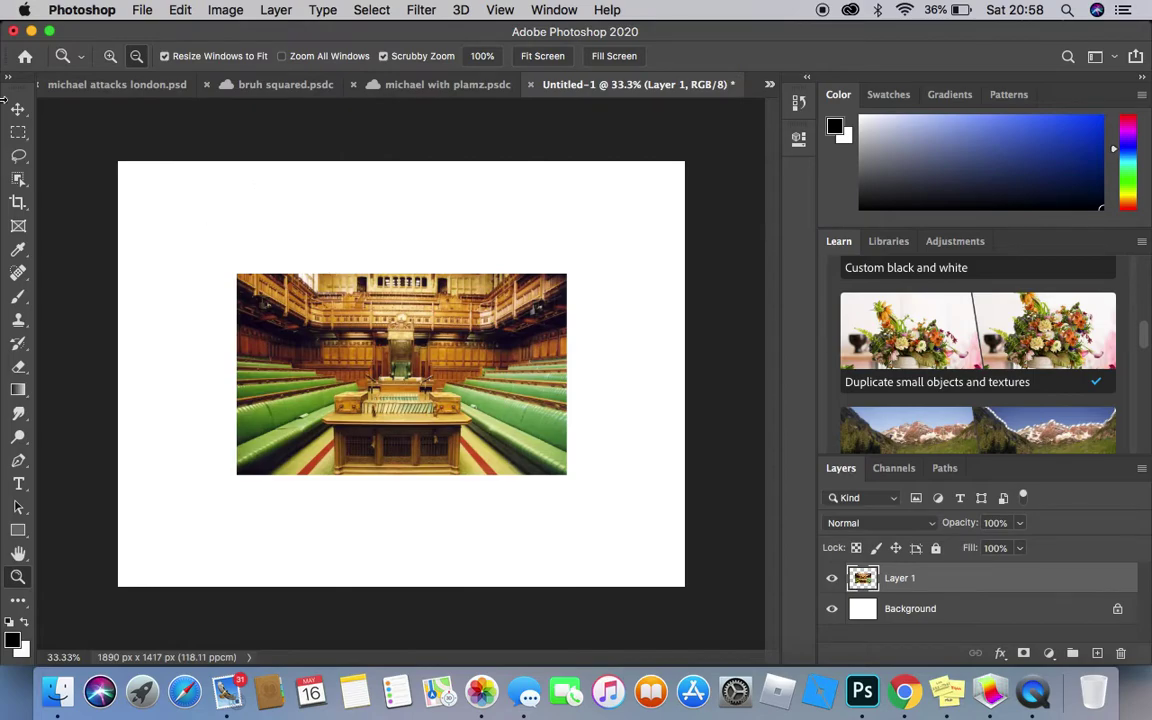
Scale the pasted parliament image proportionally to about 172.77% so it spans the full width of the canvas, and deselect its layer.
{"action": "left_click", "coordinate": [18, 110]}
{"action": "left_click_drag", "start_coordinate": [234, 268], "coordinate": [142, 158]}
{"action": "left_click_drag", "start_coordinate": [566, 474], "coordinate": [688, 547]}
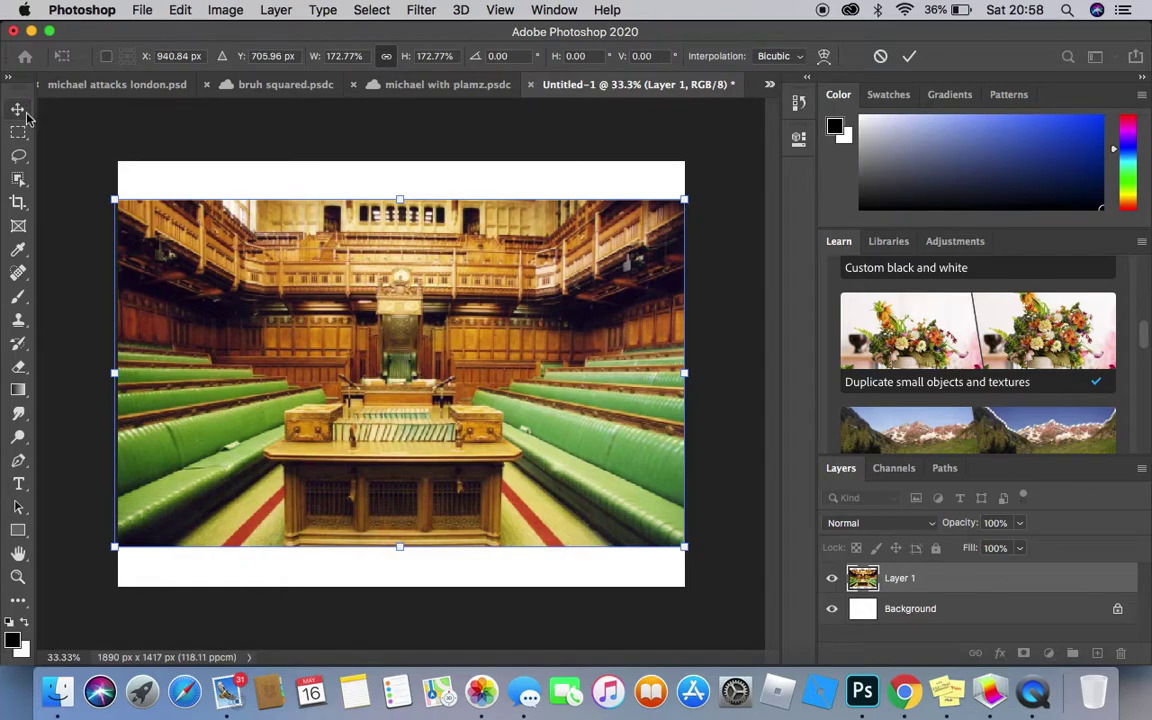
{"action": "key", "text": "Return"}
{"action": "key", "text": "super+t"}
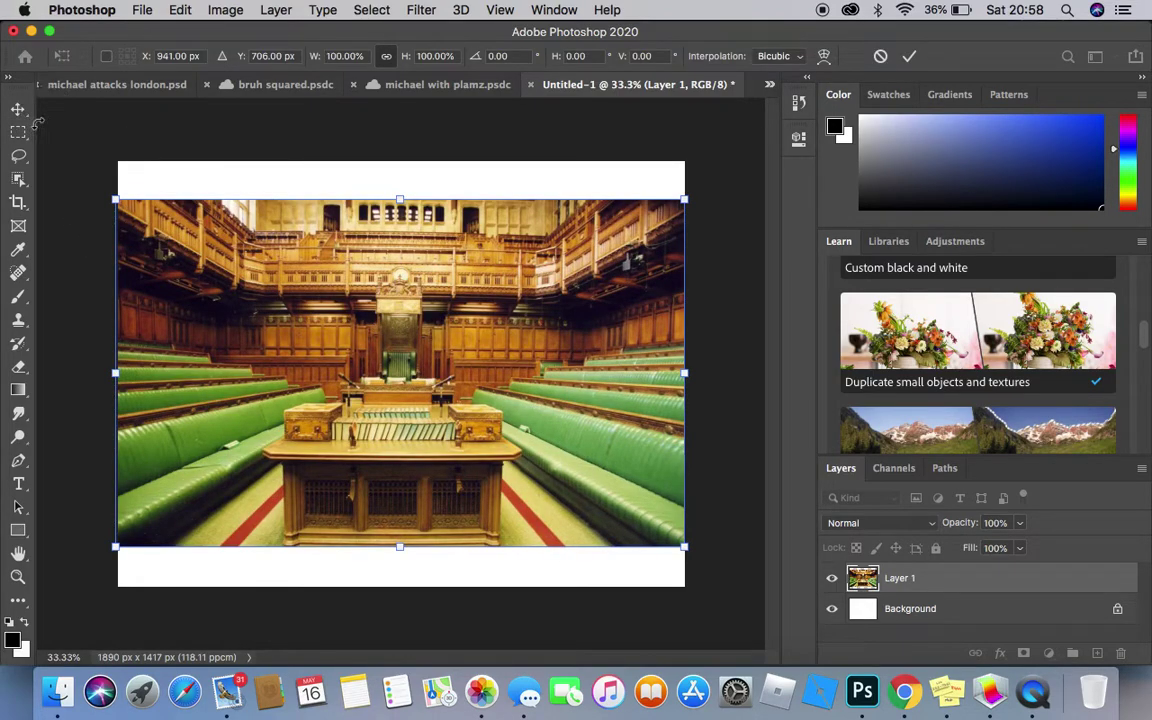
{"action": "key", "text": "Return"}
{"action": "left_click", "coordinate": [95, 147]}
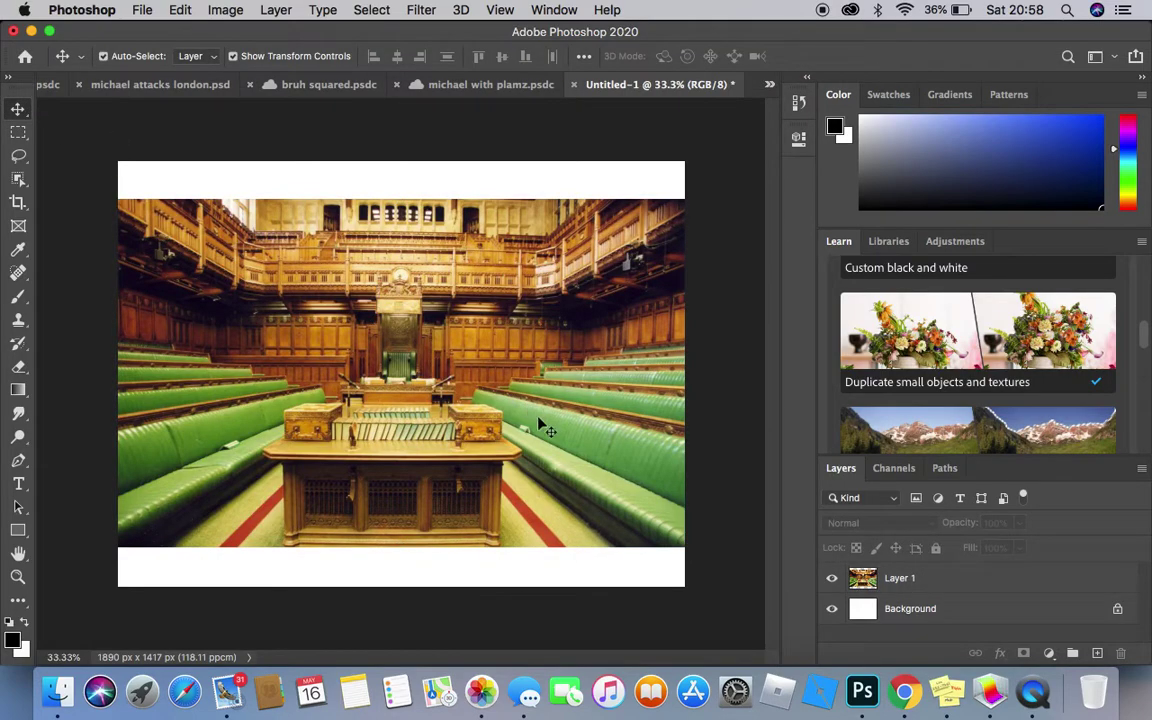
Switch to Chrome and replace the Bing image search with one for "boris johnson".
{"action": "left_click", "coordinate": [906, 692]}
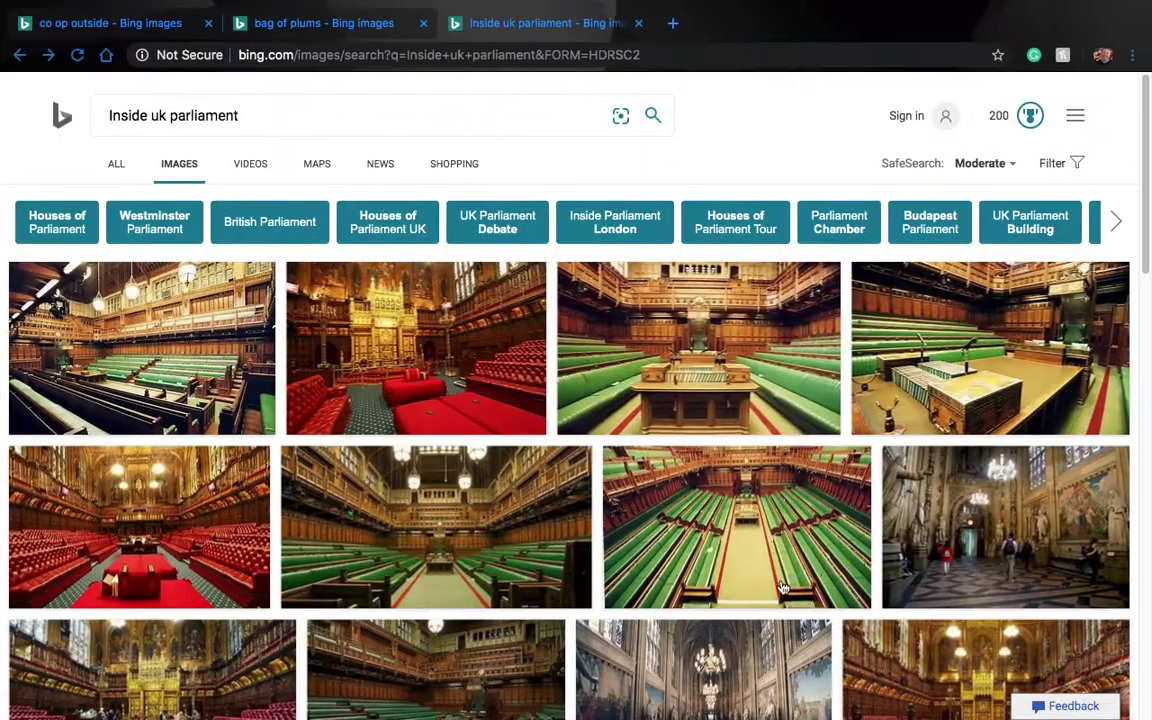
{"action": "left_click", "coordinate": [361, 112]}
{"action": "key", "text": "super+a"}
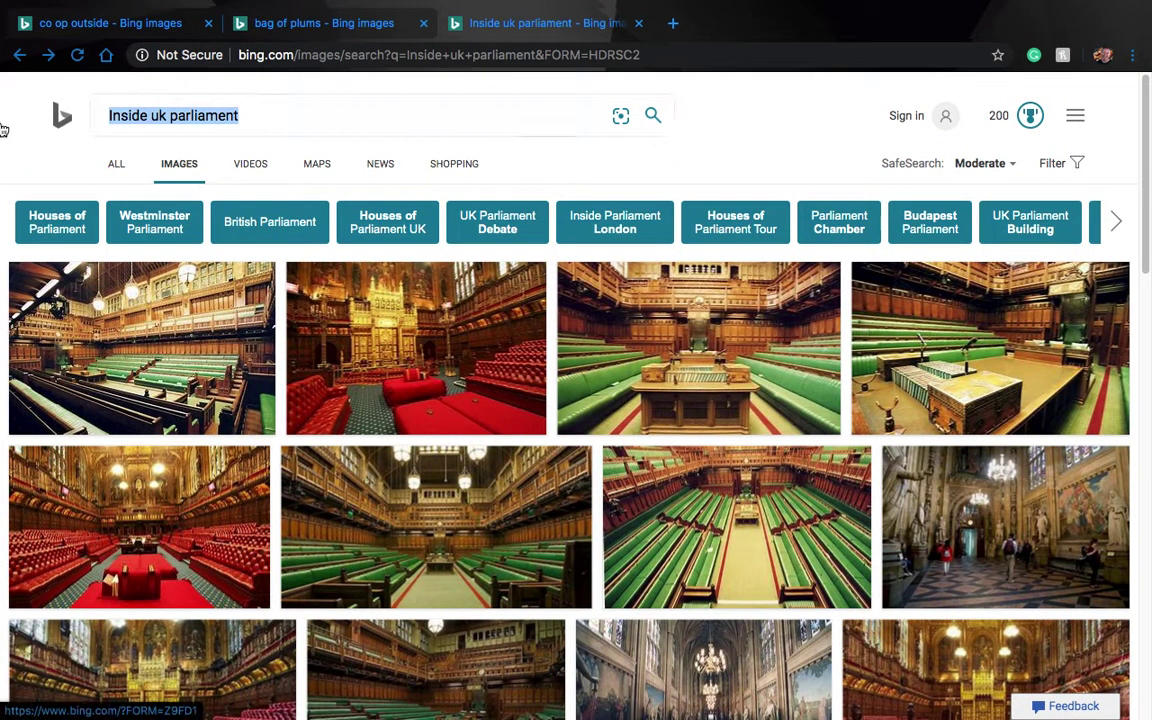
{"action": "key", "text": "BackSpace"}
{"action": "type", "text": "b"}
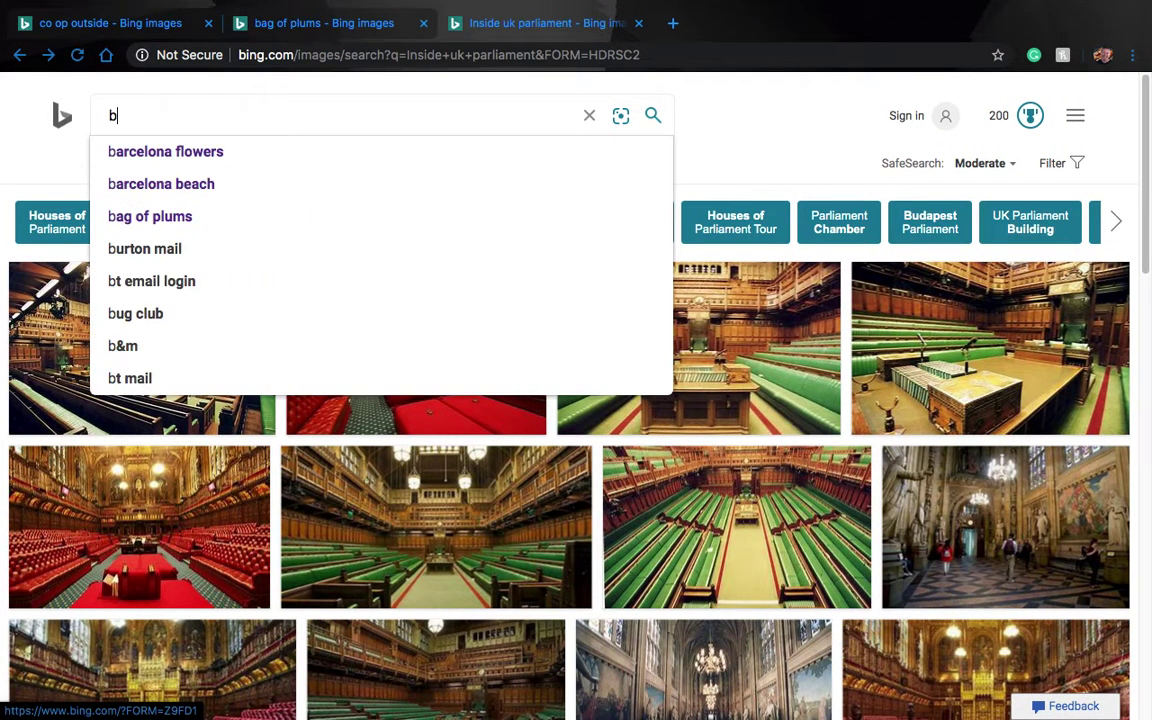
{"action": "type", "text": "oris j"}
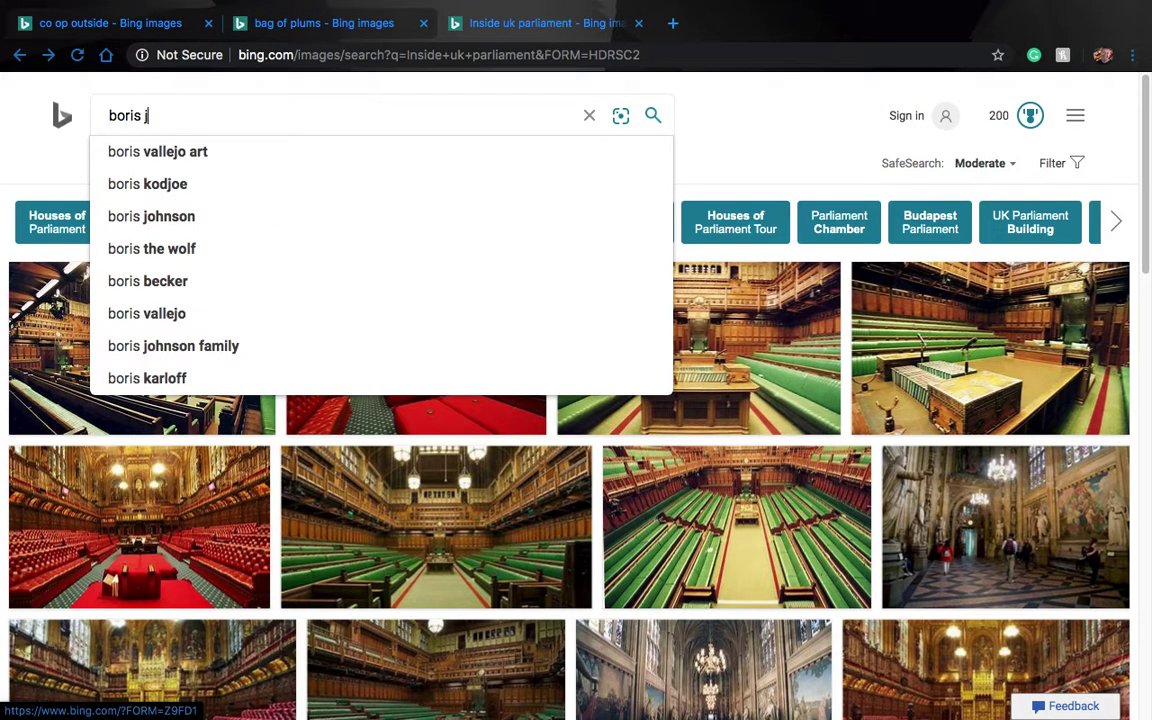
{"action": "type", "text": "o"}
{"action": "key", "text": "Return"}
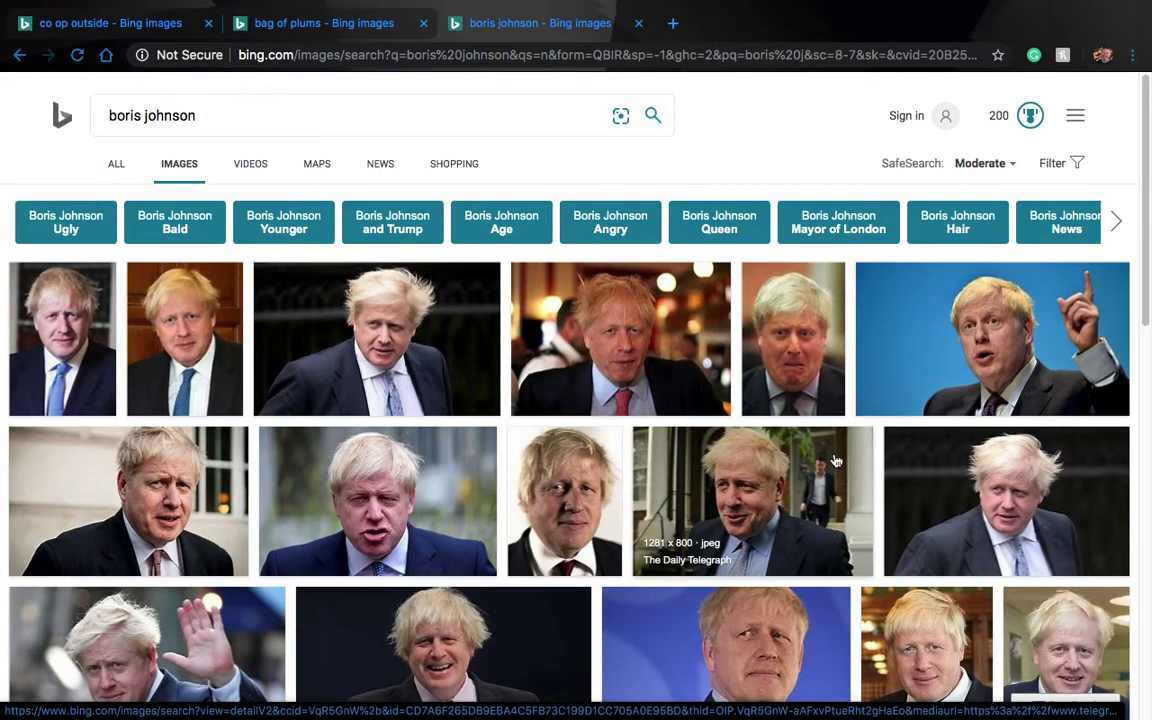
Open the 1200 × 842 picture of Boris Johnson in a red tie with blurred lights behind him and copy the image.
{"action": "left_click", "coordinate": [716, 368]}
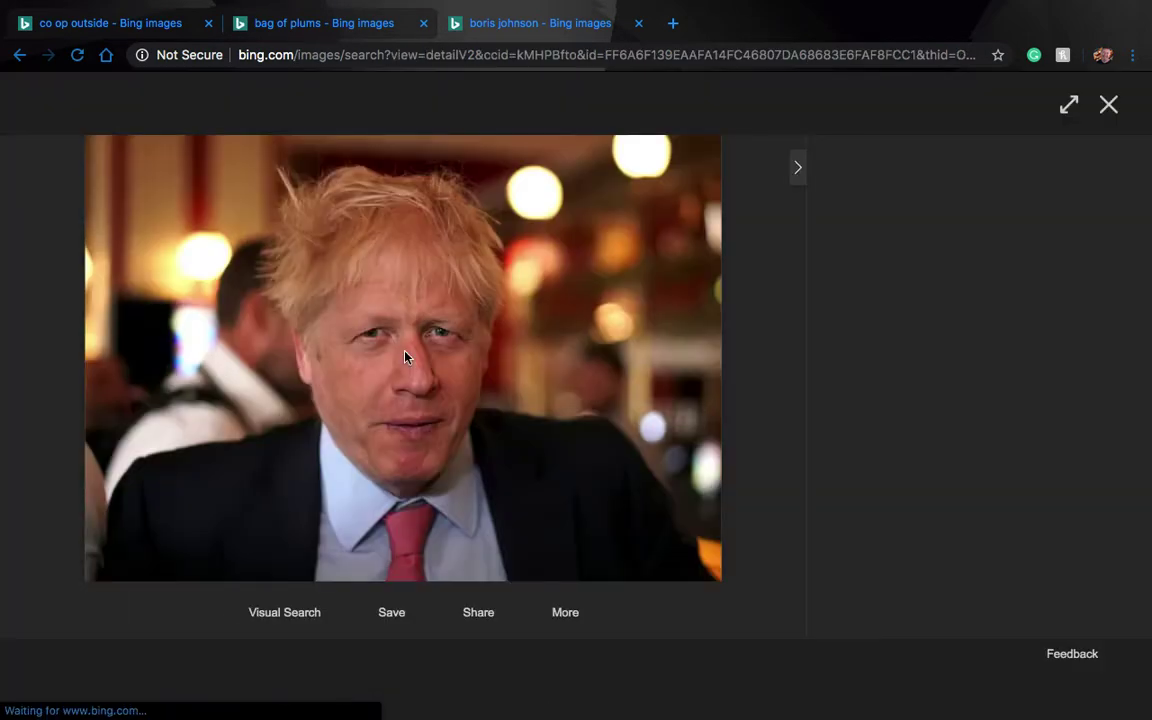
{"action": "left_click", "coordinate": [405, 355]}
{"action": "right_click", "coordinate": [405, 355]}
{"action": "left_click", "coordinate": [348, 320]}
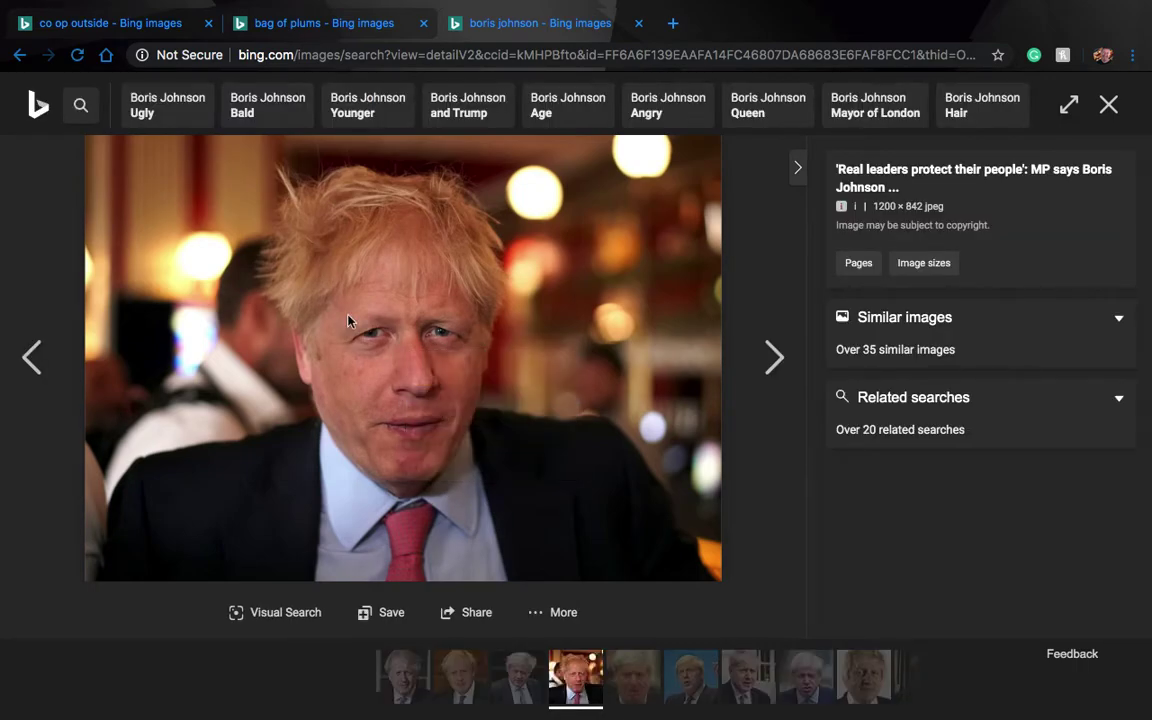
Switch back to Photoshop, paste the Boris Johnson photo above the parliament image, and hide the parliament layer.
{"action": "key", "text": "ctrl+Left"}
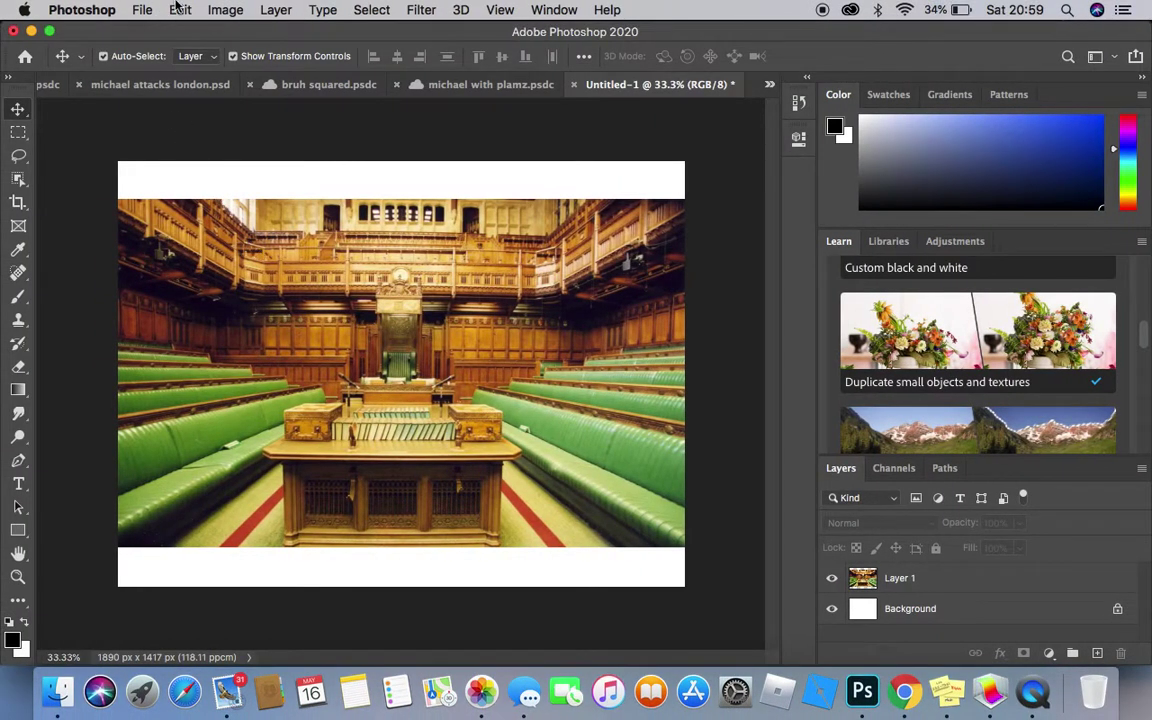
{"action": "left_click", "coordinate": [180, 9]}
{"action": "left_click", "coordinate": [206, 172]}
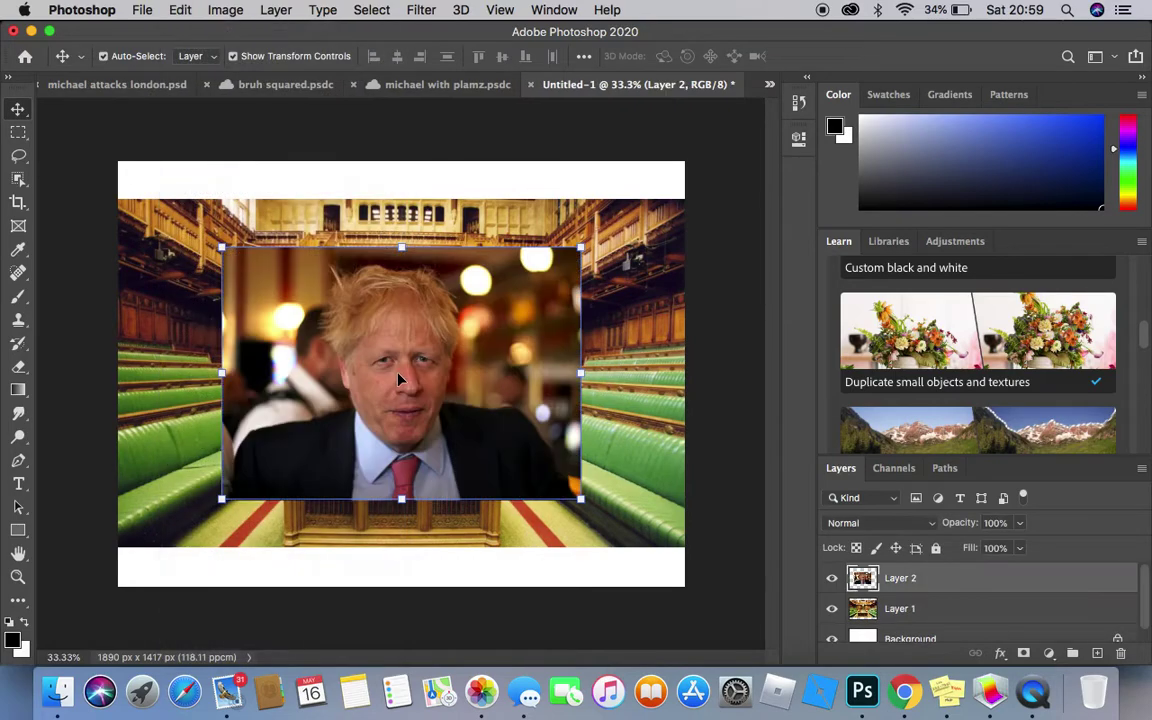
{"action": "left_click", "coordinate": [834, 609]}
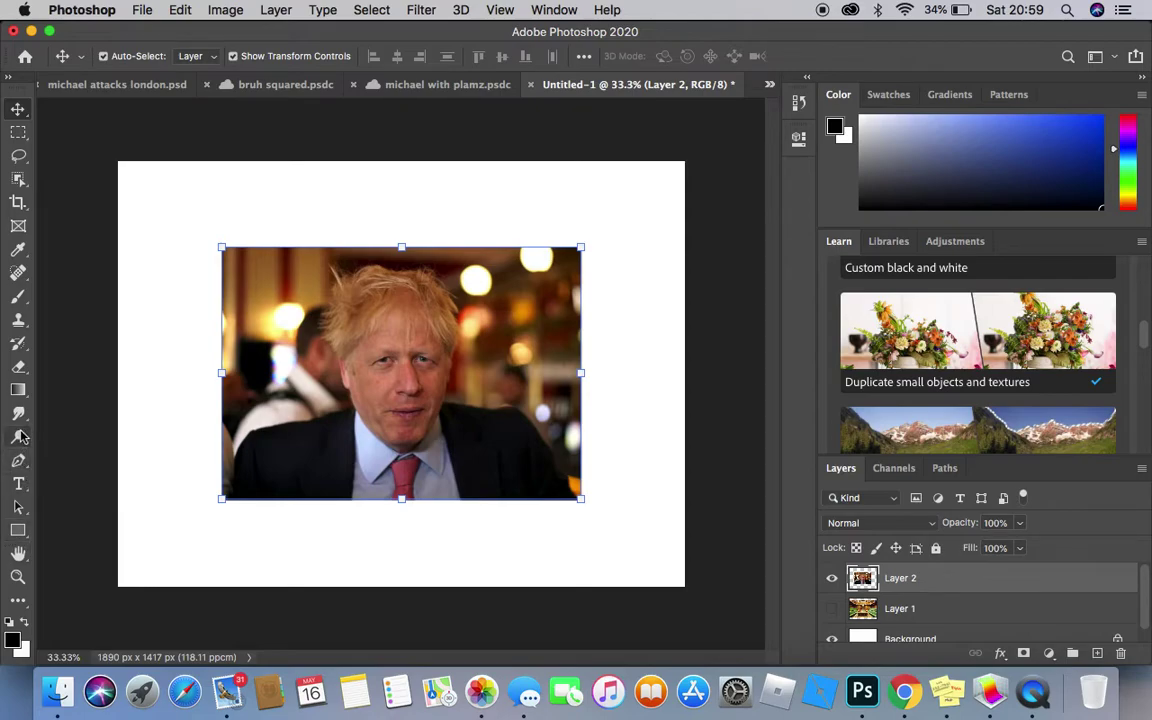
Erase a size 20 outline along the outer sleeve and over the shoulder on the left side of the pasted photo at 200% zoom.
{"action": "left_click", "coordinate": [19, 579]}
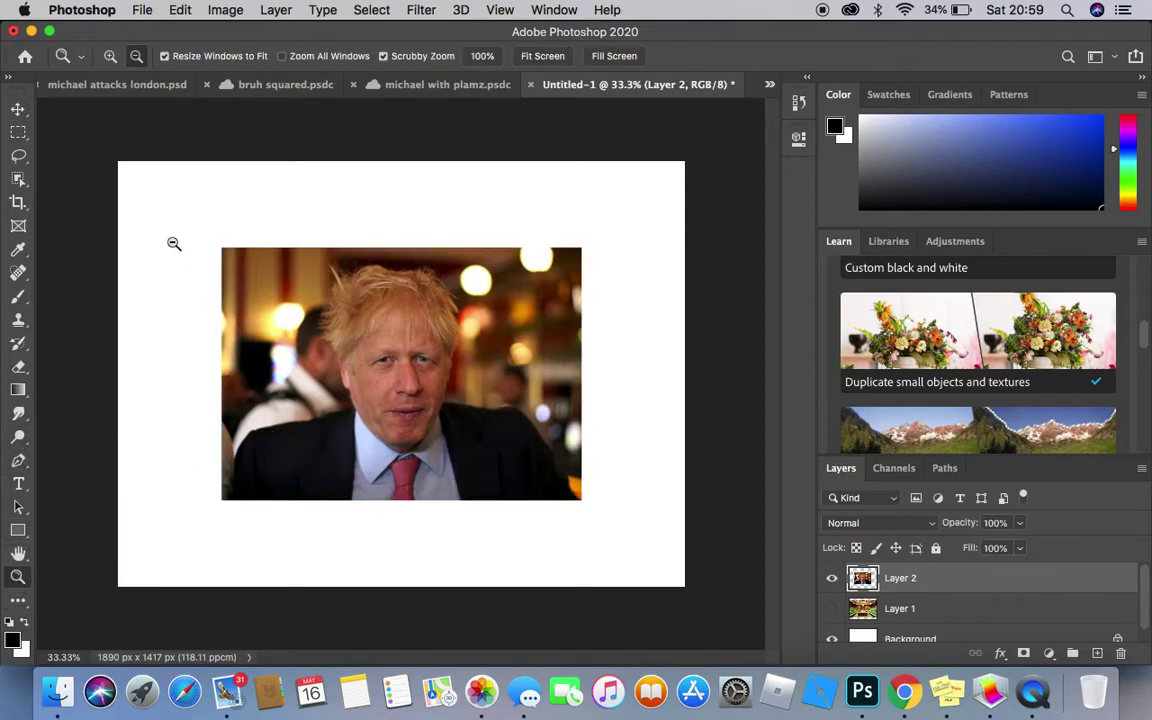
{"action": "left_click", "coordinate": [268, 469]}
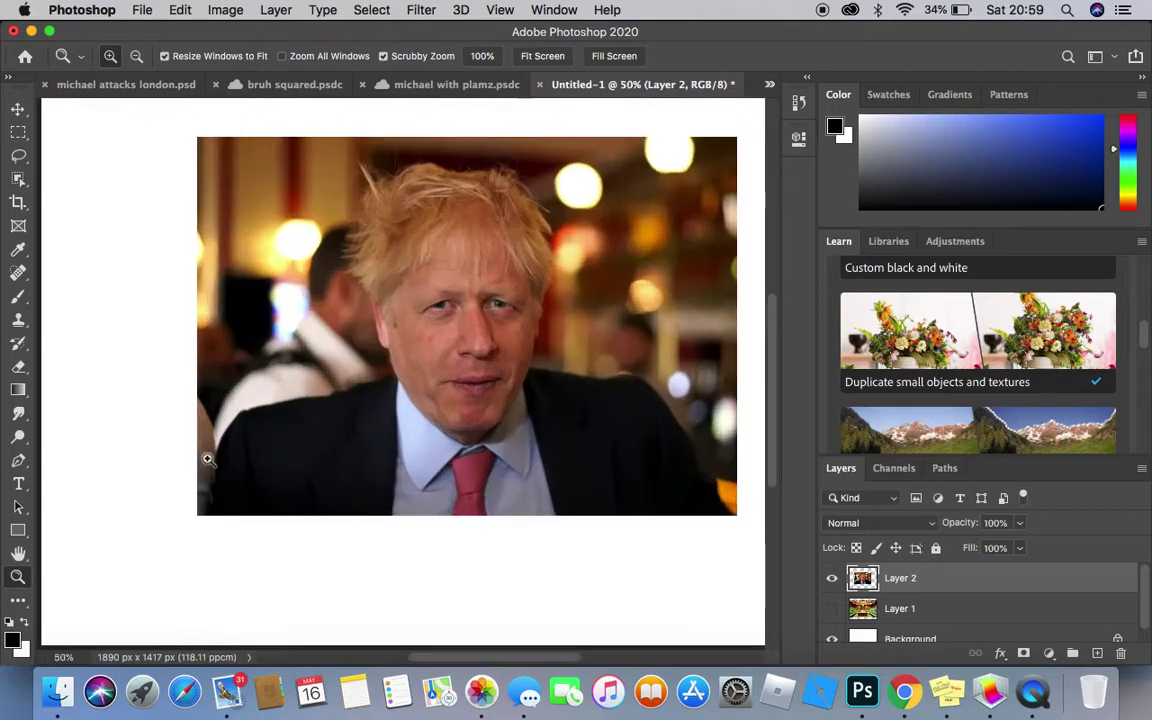
{"action": "left_click", "coordinate": [209, 459]}
{"action": "left_click", "coordinate": [209, 459]}
{"action": "left_click", "coordinate": [202, 458]}
{"action": "left_click", "coordinate": [205, 460]}
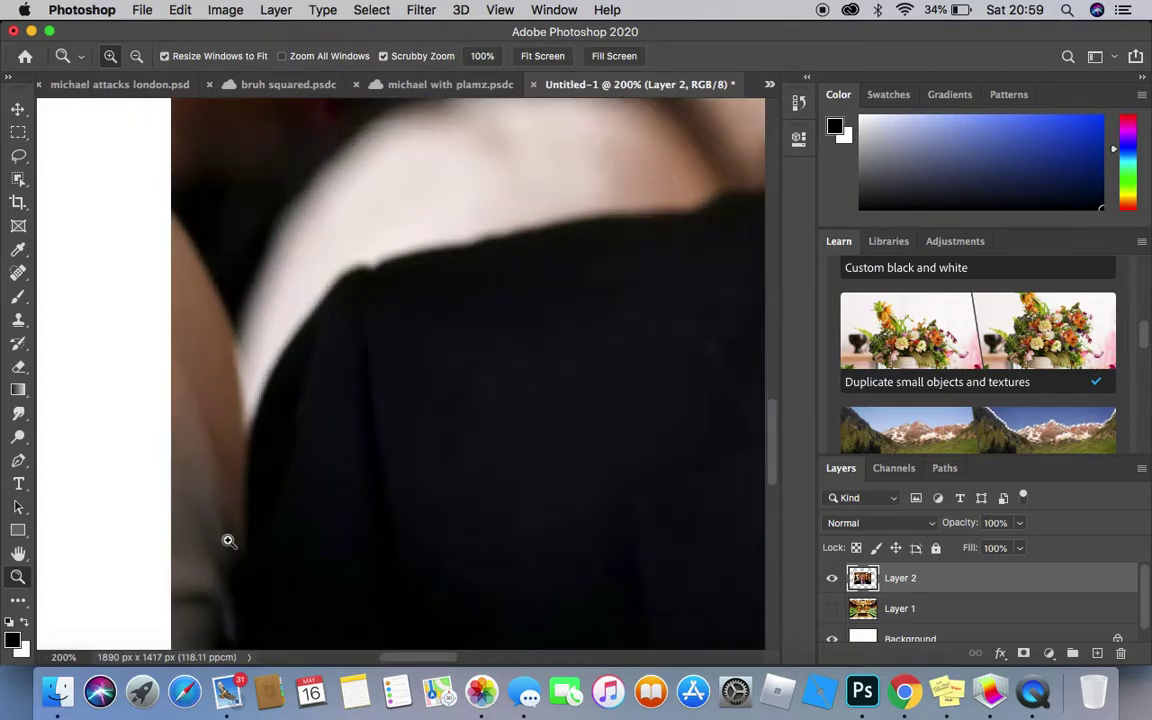
{"action": "left_click_drag", "start_coordinate": [774, 463], "coordinate": [773, 477]}
{"action": "left_click", "coordinate": [18, 366]}
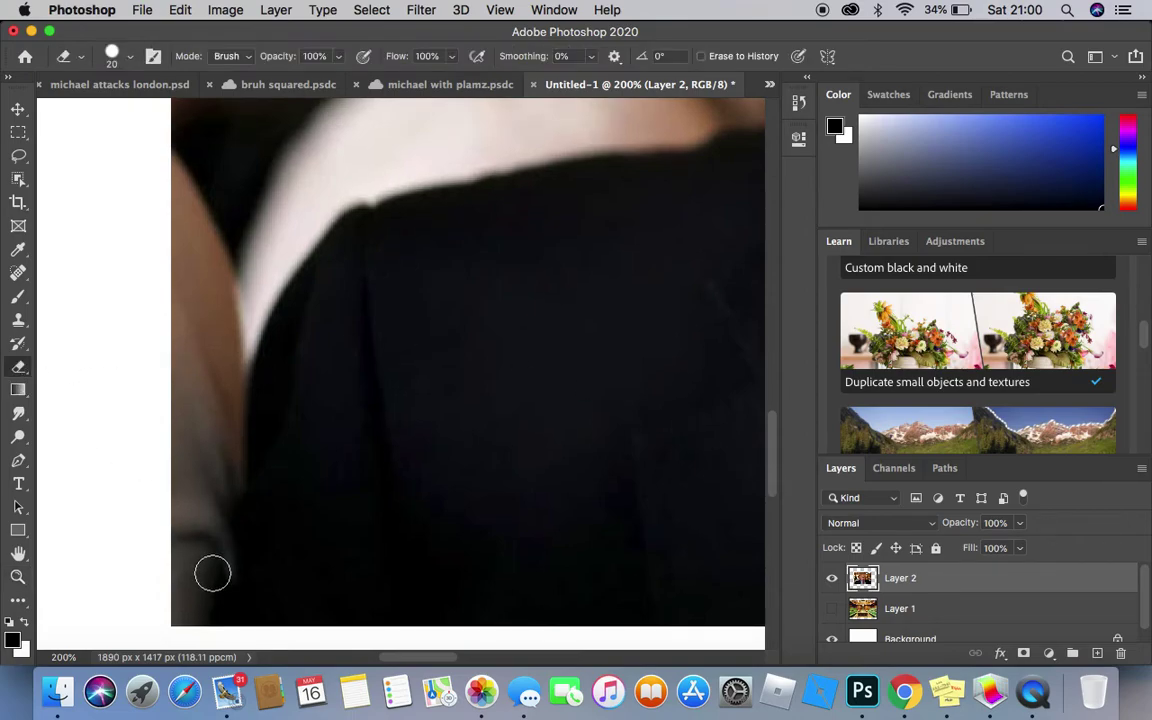
{"action": "left_click", "coordinate": [215, 612]}
{"action": "mouse_move", "coordinate": [215, 612]}
{"action": "left_mouse_down"}
{"action": "mouse_move", "coordinate": [215, 560]}
{"action": "mouse_move", "coordinate": [225, 623]}
{"action": "mouse_move", "coordinate": [223, 468]}
{"action": "left_mouse_up"}
{"action": "mouse_move", "coordinate": [224, 452]}
{"action": "left_mouse_down"}
{"action": "mouse_move", "coordinate": [231, 362]}
{"action": "mouse_move", "coordinate": [248, 322]}
{"action": "left_mouse_up"}
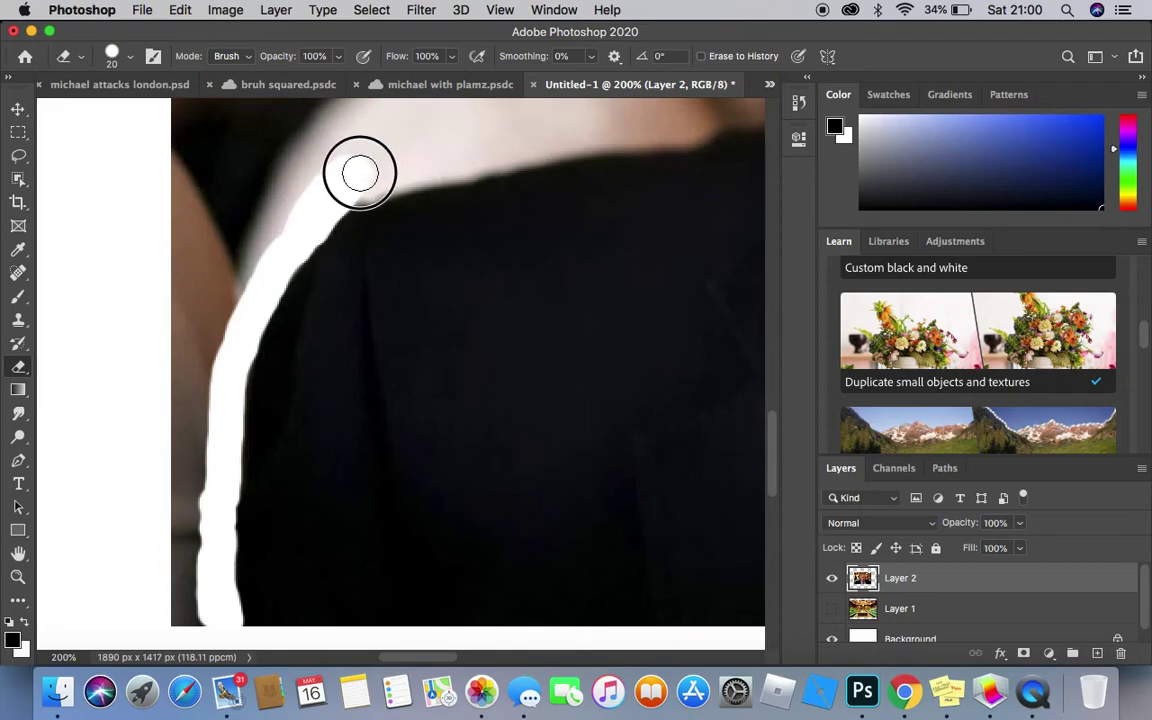
{"action": "left_click_drag", "start_coordinate": [428, 168], "coordinate": [483, 155]}
{"action": "left_click_drag", "start_coordinate": [573, 139], "coordinate": [680, 127]}
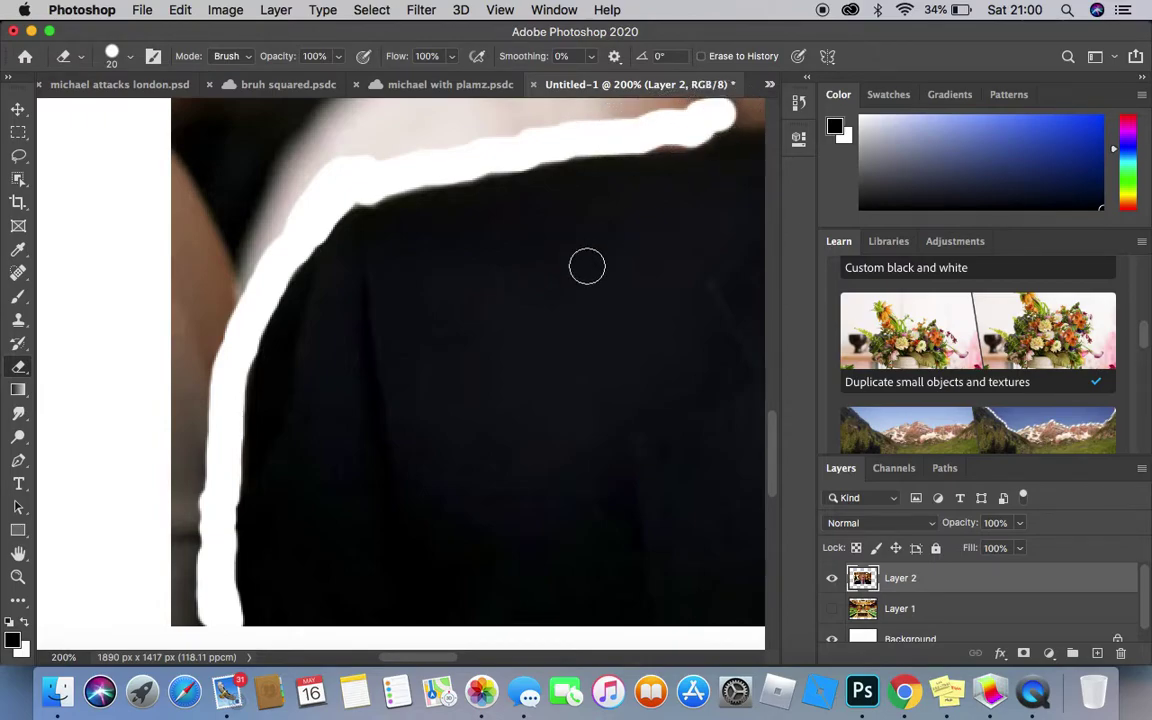
Continue the erased outline along the left shoulder to the neck and up beside the jaw and ear.
{"action": "left_click_drag", "start_coordinate": [397, 660], "coordinate": [459, 648]}
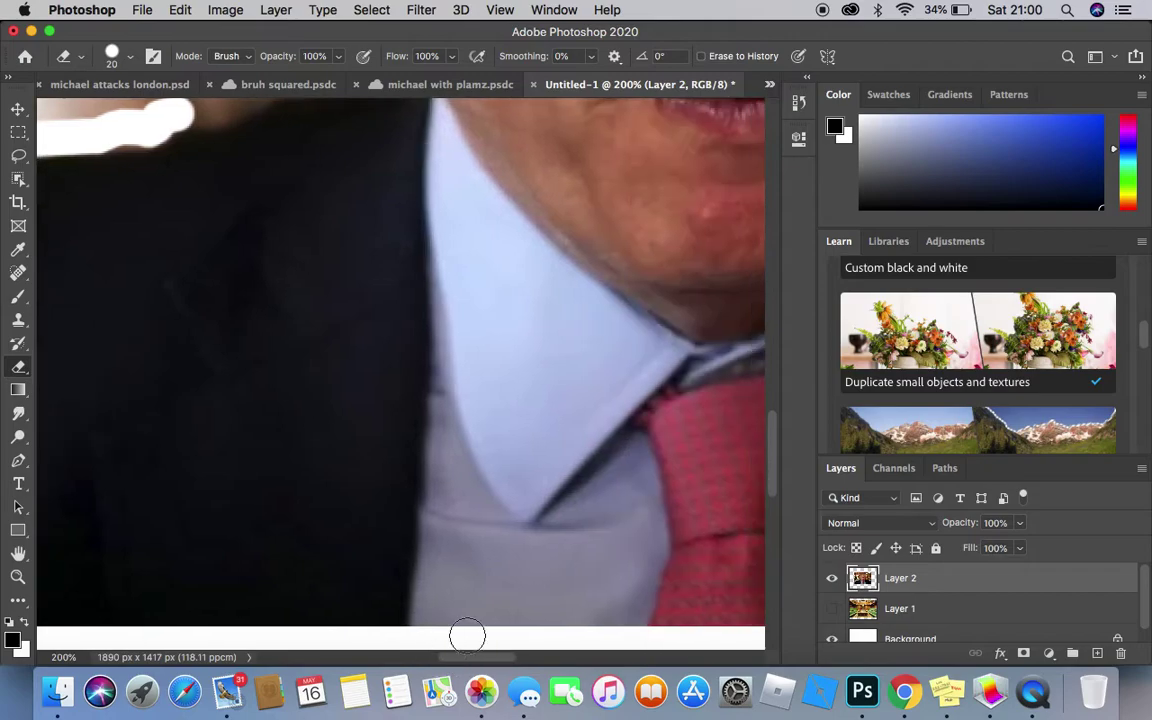
{"action": "left_click_drag", "start_coordinate": [778, 467], "coordinate": [767, 399]}
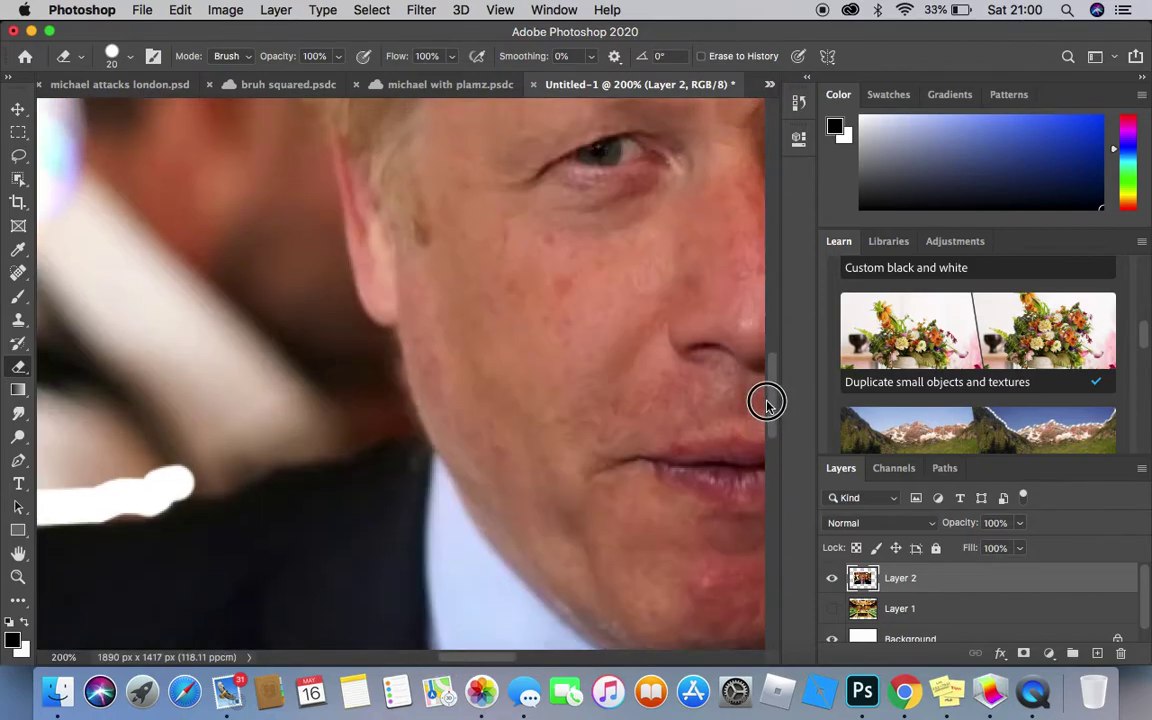
{"action": "mouse_move", "coordinate": [182, 489]}
{"action": "left_mouse_down"}
{"action": "mouse_move", "coordinate": [355, 434]}
{"action": "mouse_move", "coordinate": [400, 432]}
{"action": "left_mouse_up"}
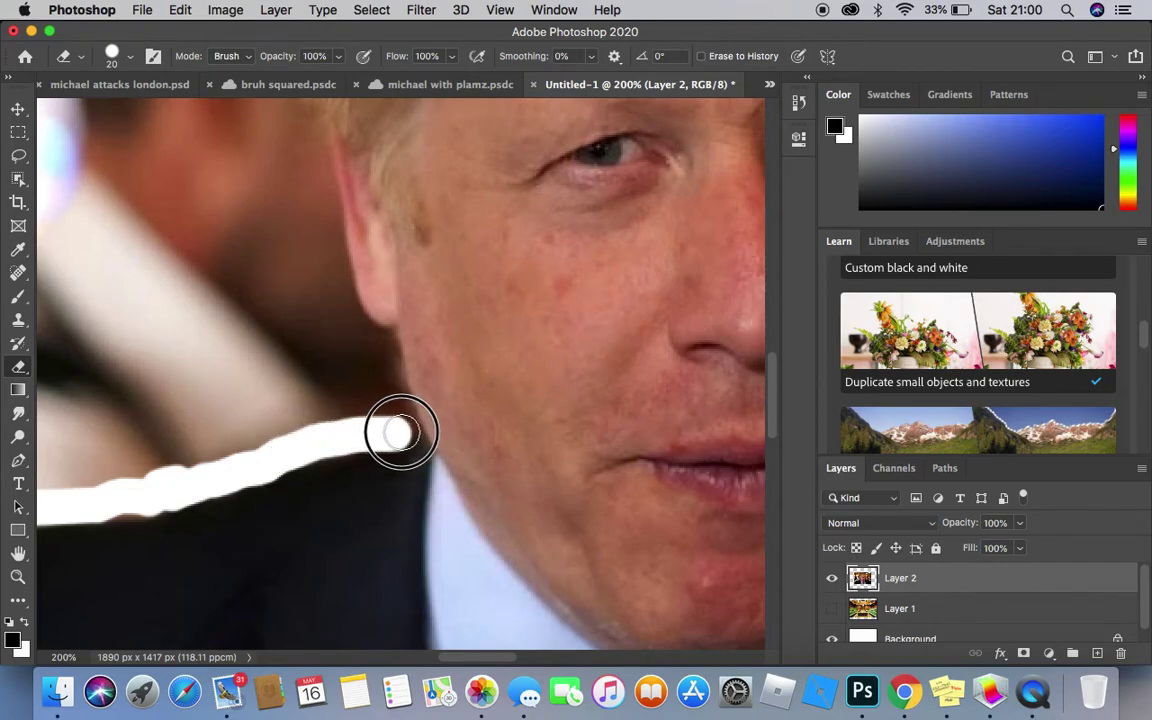
{"action": "mouse_move", "coordinate": [386, 377]}
{"action": "left_mouse_down"}
{"action": "mouse_move", "coordinate": [381, 340]}
{"action": "mouse_move", "coordinate": [345, 316]}
{"action": "left_mouse_up"}
{"action": "left_click_drag", "start_coordinate": [329, 270], "coordinate": [313, 153]}
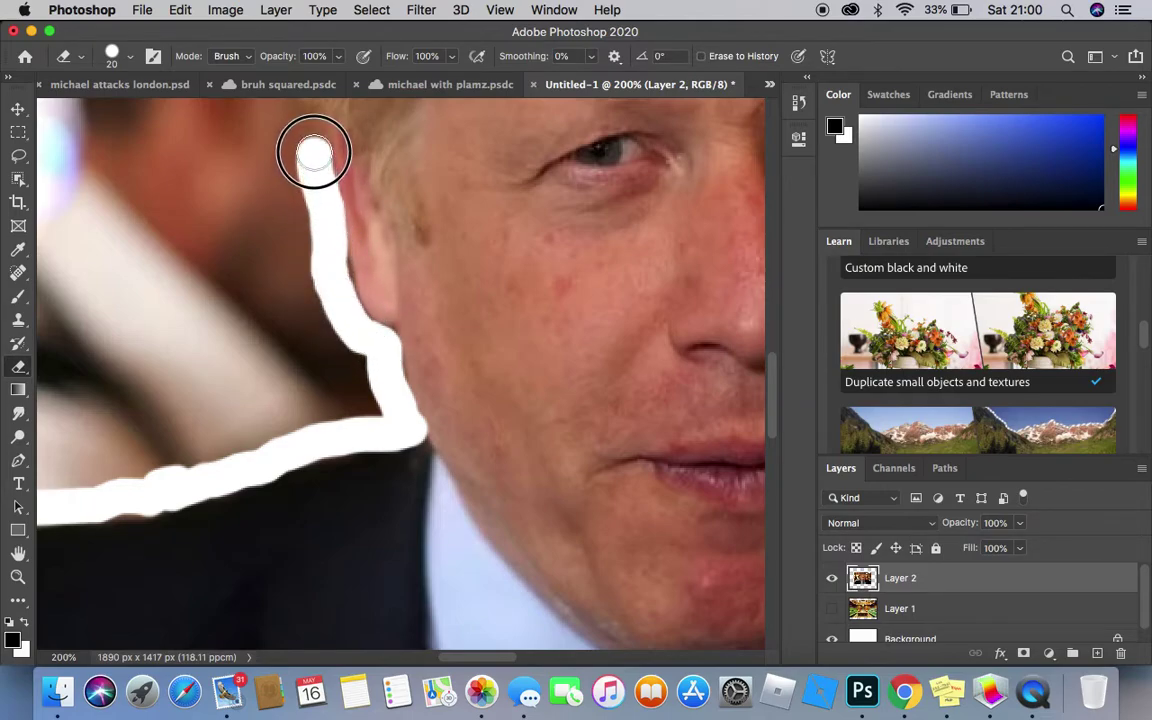
Erase the background along the left edge of the hair, around the sticking-out tuft, and across the top of the head.
{"action": "left_click_drag", "start_coordinate": [766, 395], "coordinate": [764, 337]}
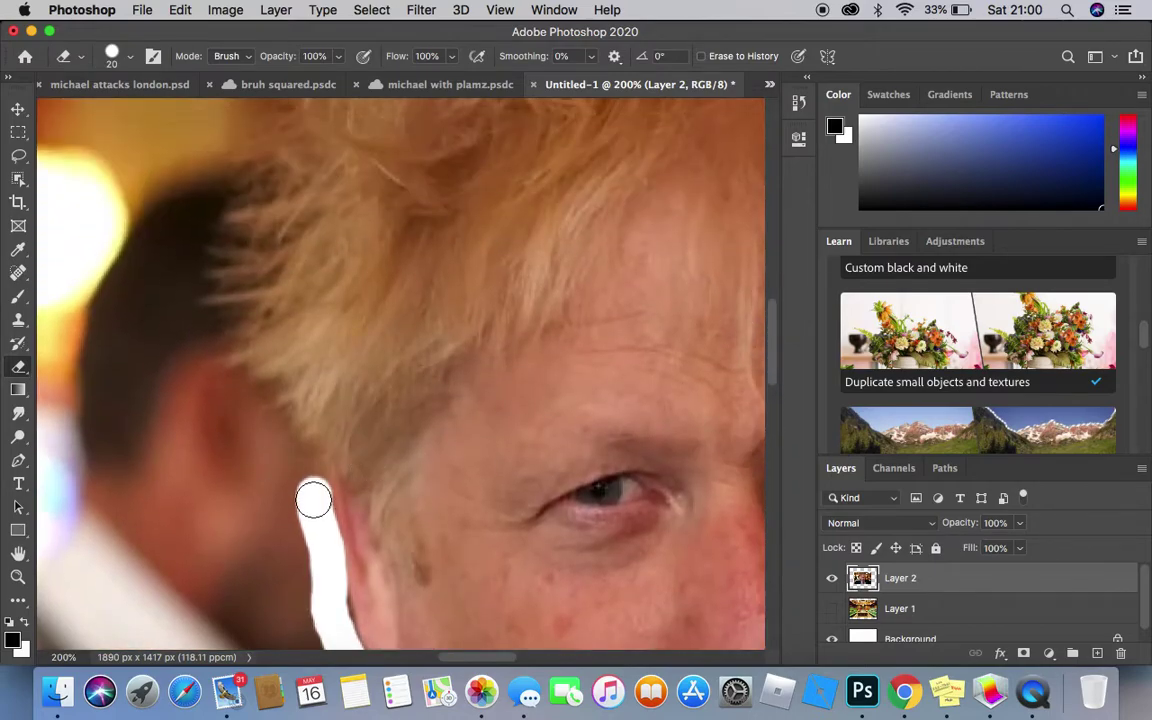
{"action": "mouse_move", "coordinate": [310, 492]}
{"action": "left_mouse_down"}
{"action": "mouse_move", "coordinate": [234, 366]}
{"action": "mouse_move", "coordinate": [225, 220]}
{"action": "left_mouse_up"}
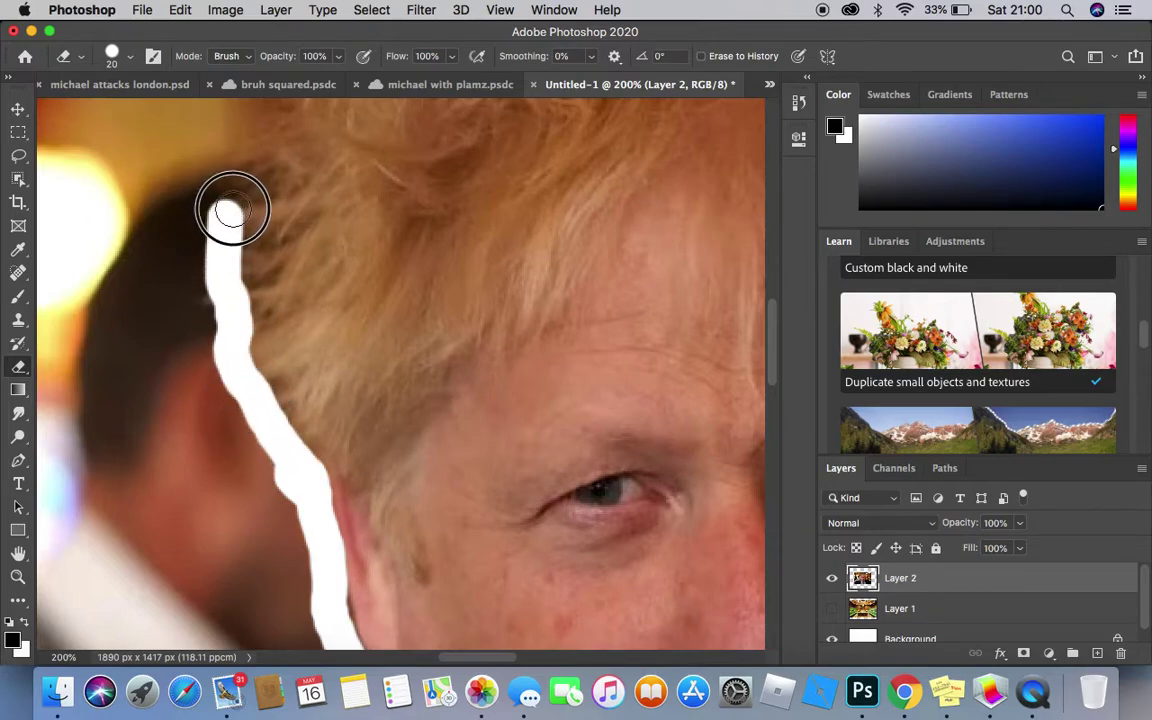
{"action": "left_click_drag", "start_coordinate": [251, 164], "coordinate": [252, 141]}
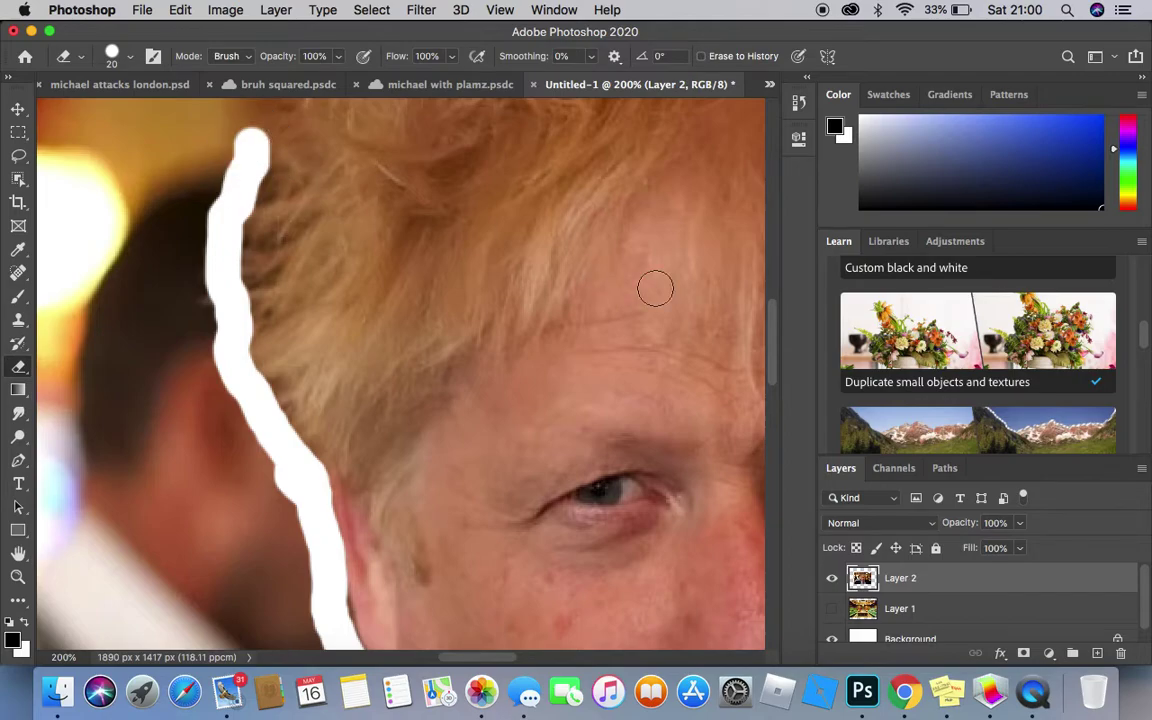
{"action": "left_click_drag", "start_coordinate": [770, 345], "coordinate": [773, 262]}
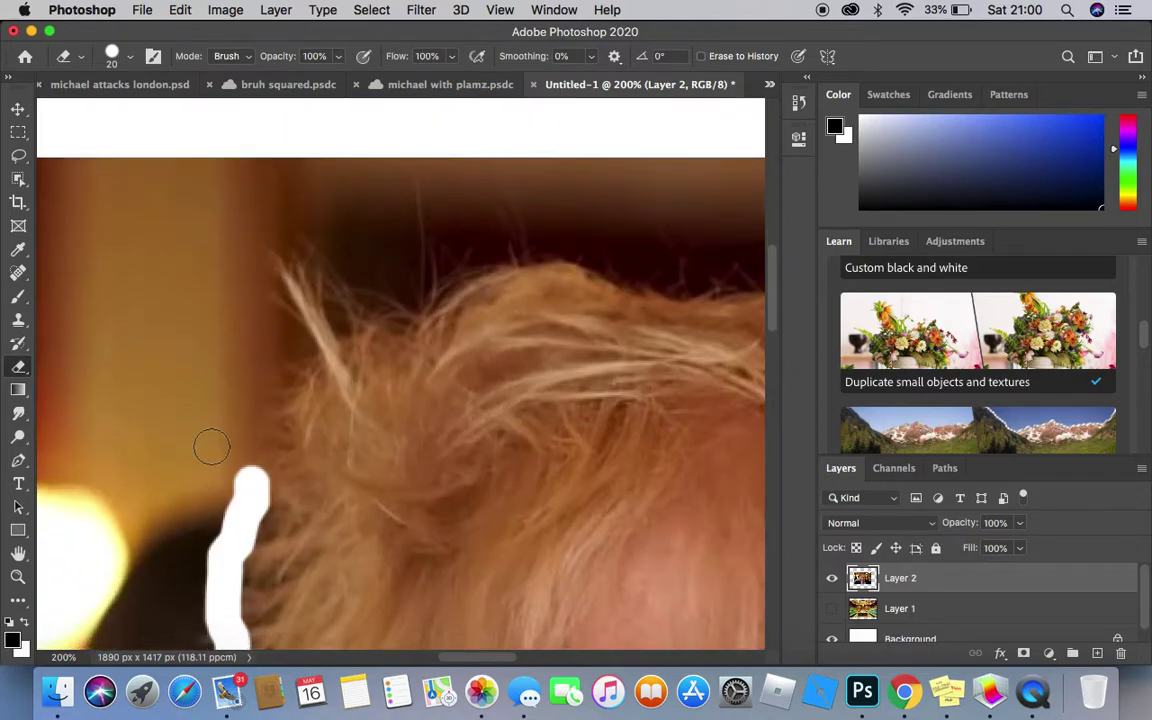
{"action": "mouse_move", "coordinate": [256, 463]}
{"action": "left_mouse_down"}
{"action": "mouse_move", "coordinate": [275, 374]}
{"action": "mouse_move", "coordinate": [294, 351]}
{"action": "mouse_move", "coordinate": [270, 248]}
{"action": "mouse_move", "coordinate": [310, 248]}
{"action": "mouse_move", "coordinate": [353, 310]}
{"action": "mouse_move", "coordinate": [373, 318]}
{"action": "mouse_move", "coordinate": [547, 244]}
{"action": "mouse_move", "coordinate": [591, 250]}
{"action": "mouse_move", "coordinate": [617, 270]}
{"action": "mouse_move", "coordinate": [747, 279]}
{"action": "left_mouse_up"}
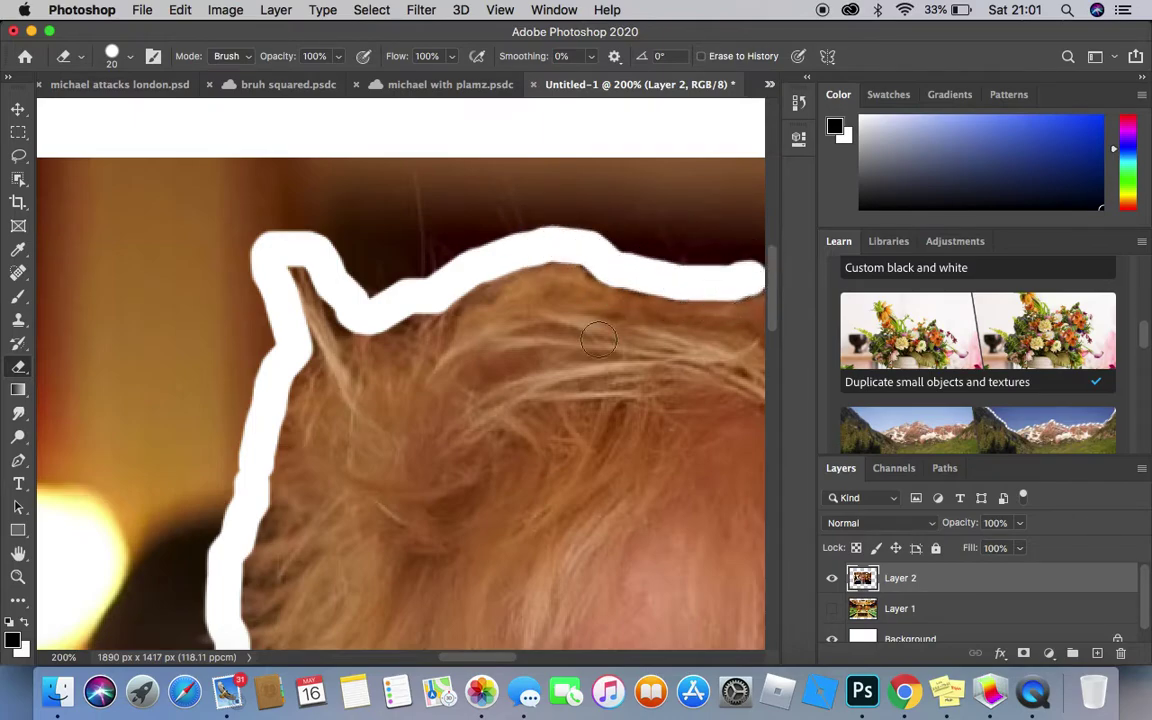
Erase the outline over the rest of the crown and down the right side of the hair to beside the eye.
{"action": "left_click_drag", "start_coordinate": [476, 658], "coordinate": [540, 643]}
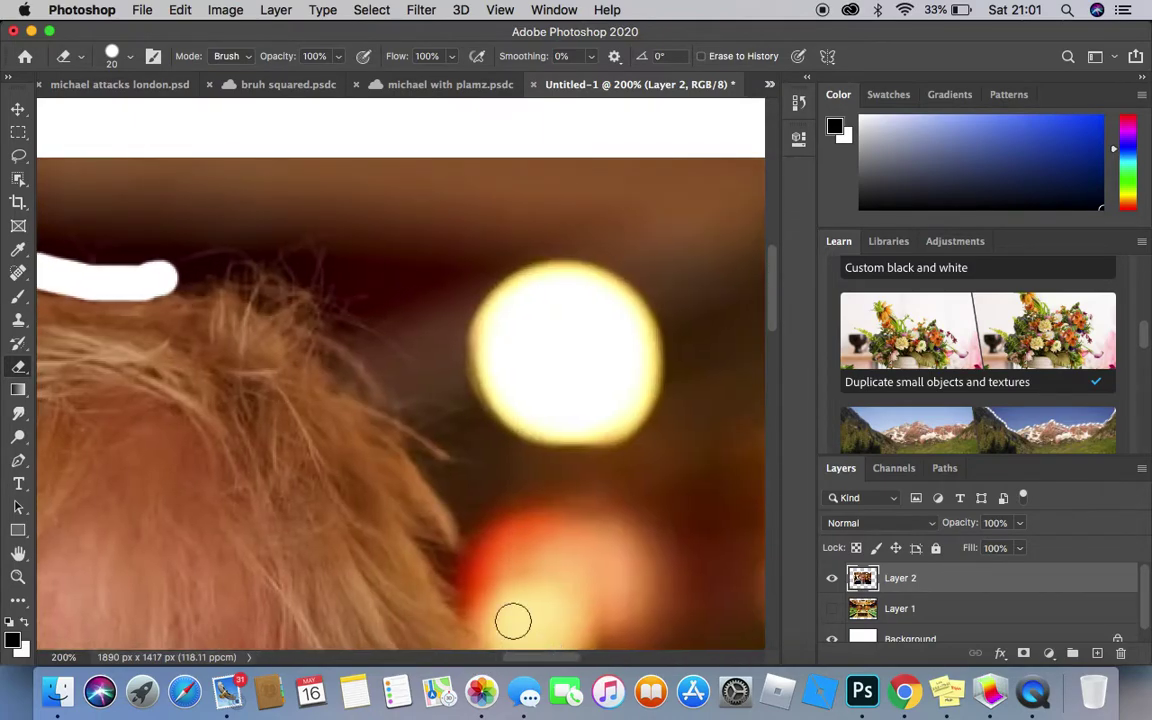
{"action": "mouse_move", "coordinate": [168, 277]}
{"action": "left_mouse_down"}
{"action": "mouse_move", "coordinate": [299, 262]}
{"action": "mouse_move", "coordinate": [332, 291]}
{"action": "mouse_move", "coordinate": [476, 463]}
{"action": "mouse_move", "coordinate": [475, 487]}
{"action": "mouse_move", "coordinate": [440, 485]}
{"action": "mouse_move", "coordinate": [474, 512]}
{"action": "mouse_move", "coordinate": [476, 565]}
{"action": "left_mouse_up"}
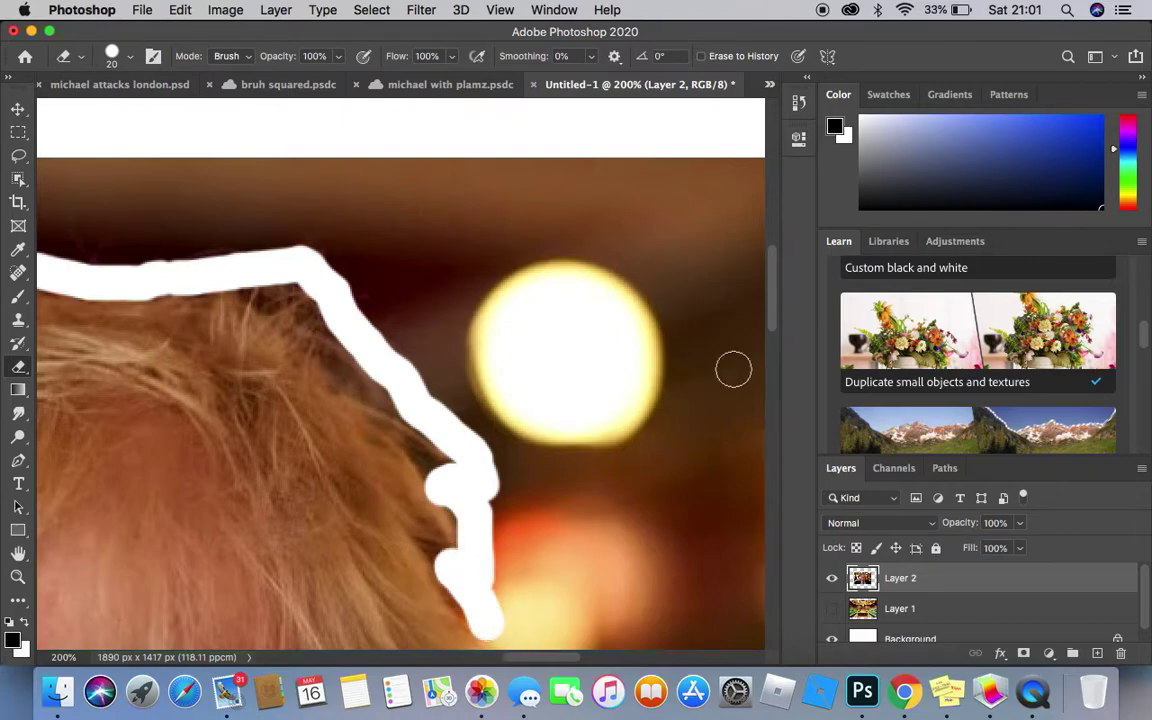
{"action": "left_click_drag", "start_coordinate": [772, 330], "coordinate": [771, 375]}
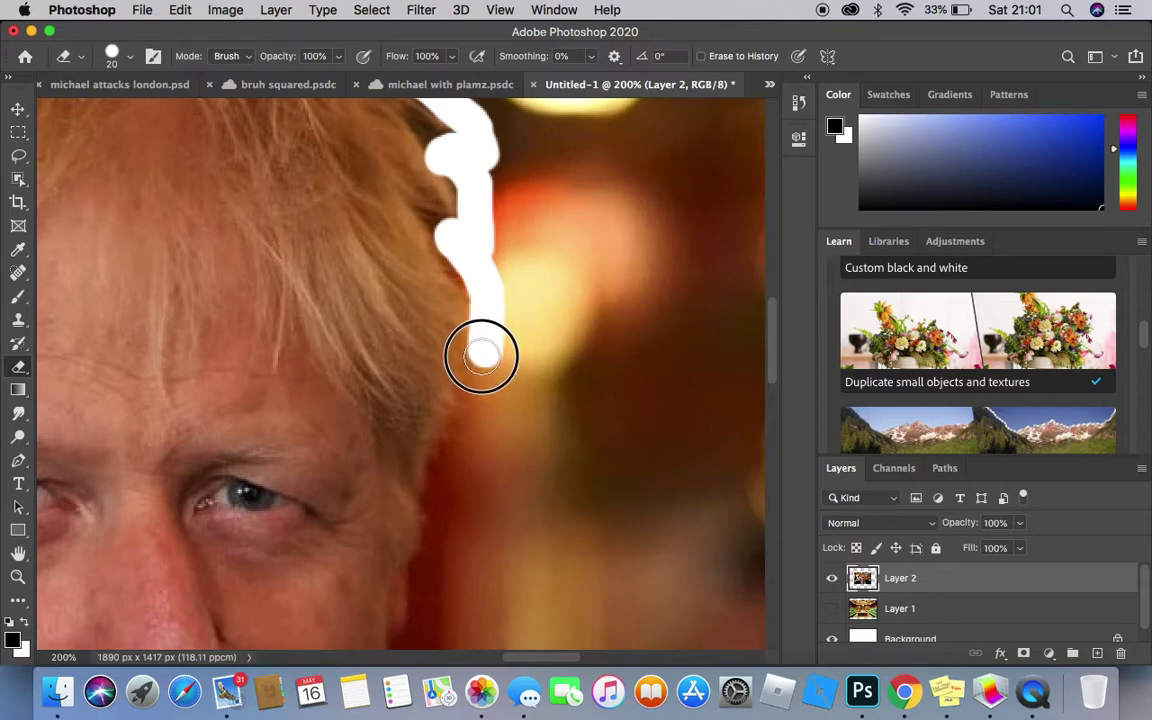
{"action": "mouse_move", "coordinate": [477, 349]}
{"action": "left_mouse_down"}
{"action": "mouse_move", "coordinate": [476, 413]}
{"action": "mouse_move", "coordinate": [441, 469]}
{"action": "mouse_move", "coordinate": [417, 629]}
{"action": "left_mouse_up"}
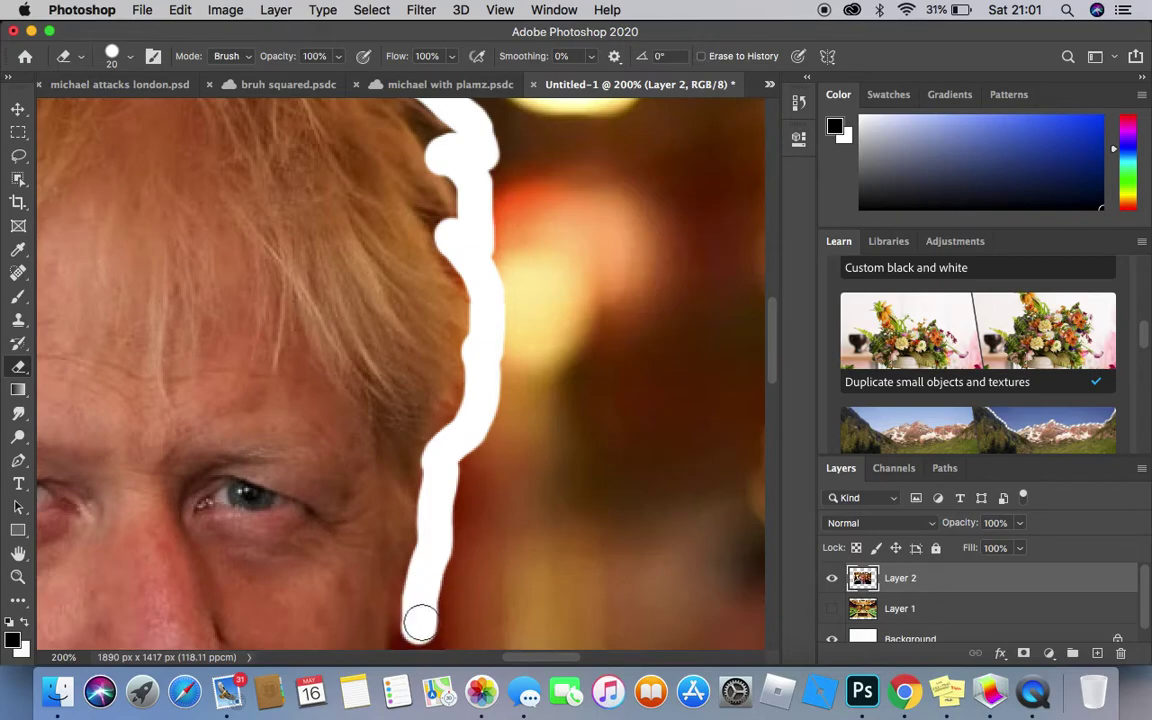
Continue the size 20 erased outline from the cheek across the right shoulder and down the outer sleeve to the photo's bottom edge.
{"action": "scroll", "coordinate": [775, 345], "scroll_direction": "down", "scroll_amount": 6}
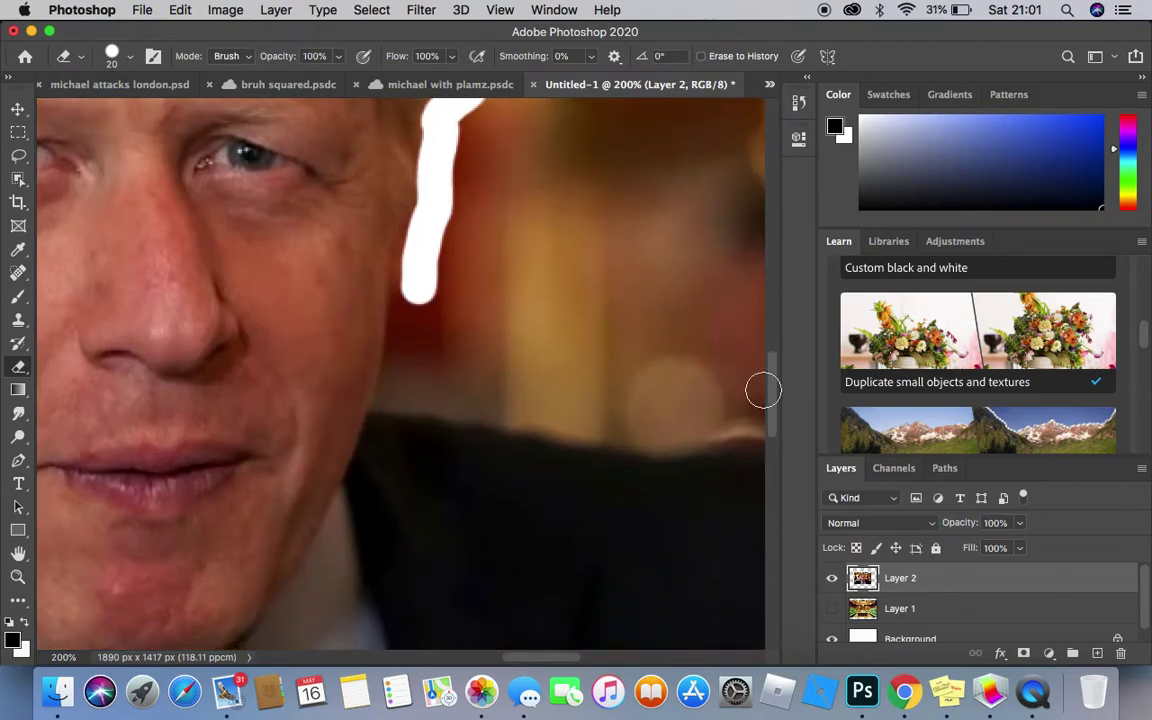
{"action": "mouse_move", "coordinate": [404, 305]}
{"action": "left_mouse_down"}
{"action": "mouse_move", "coordinate": [394, 400]}
{"action": "mouse_move", "coordinate": [681, 440]}
{"action": "mouse_move", "coordinate": [649, 434]}
{"action": "mouse_move", "coordinate": [657, 439]}
{"action": "mouse_move", "coordinate": [753, 421]}
{"action": "left_mouse_up"}
{"action": "left_click_drag", "start_coordinate": [530, 662], "coordinate": [586, 660]}
{"action": "mouse_move", "coordinate": [286, 421]}
{"action": "left_mouse_down"}
{"action": "mouse_move", "coordinate": [363, 464]}
{"action": "mouse_move", "coordinate": [445, 548]}
{"action": "mouse_move", "coordinate": [490, 634]}
{"action": "left_mouse_up"}
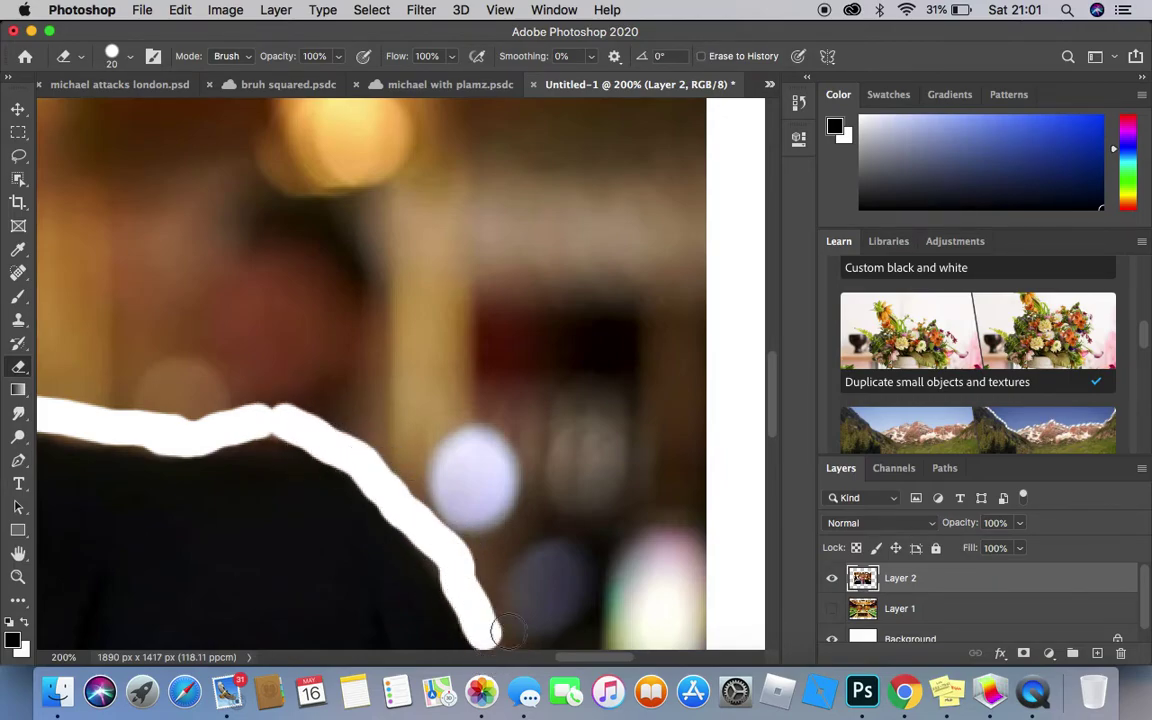
{"action": "left_click_drag", "start_coordinate": [778, 393], "coordinate": [770, 445]}
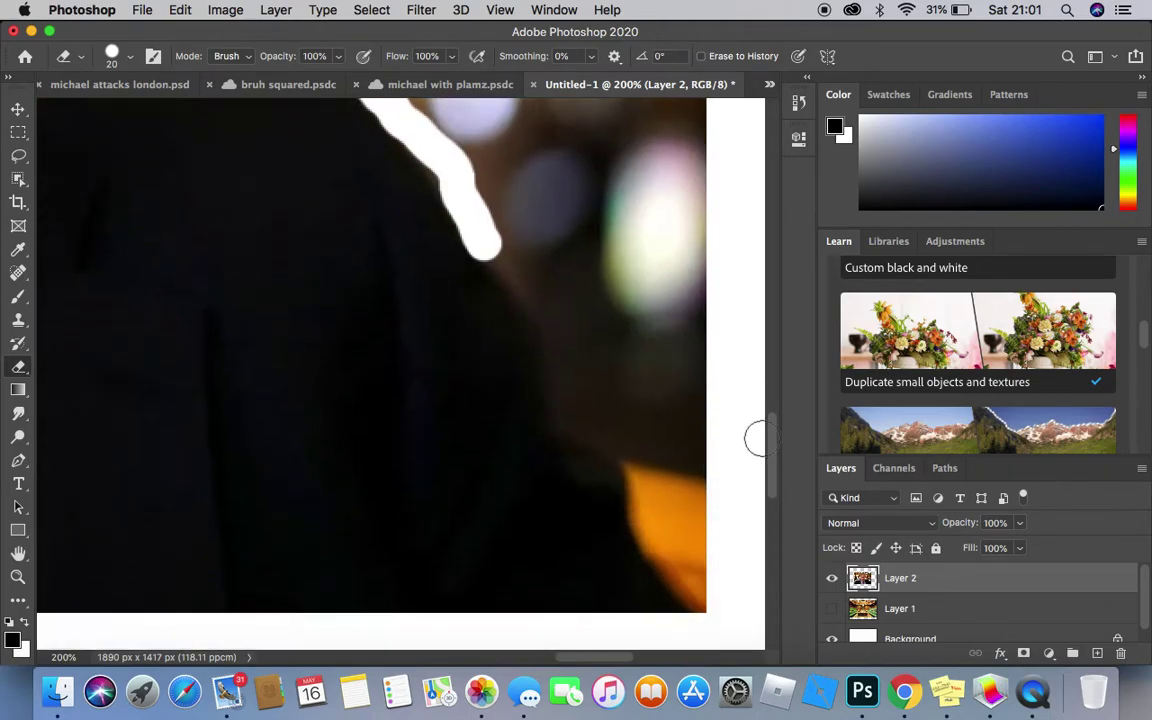
{"action": "mouse_move", "coordinate": [506, 257]}
{"action": "left_mouse_down"}
{"action": "mouse_move", "coordinate": [589, 417]}
{"action": "mouse_move", "coordinate": [633, 454]}
{"action": "mouse_move", "coordinate": [651, 531]}
{"action": "mouse_move", "coordinate": [687, 571]}
{"action": "left_mouse_up"}
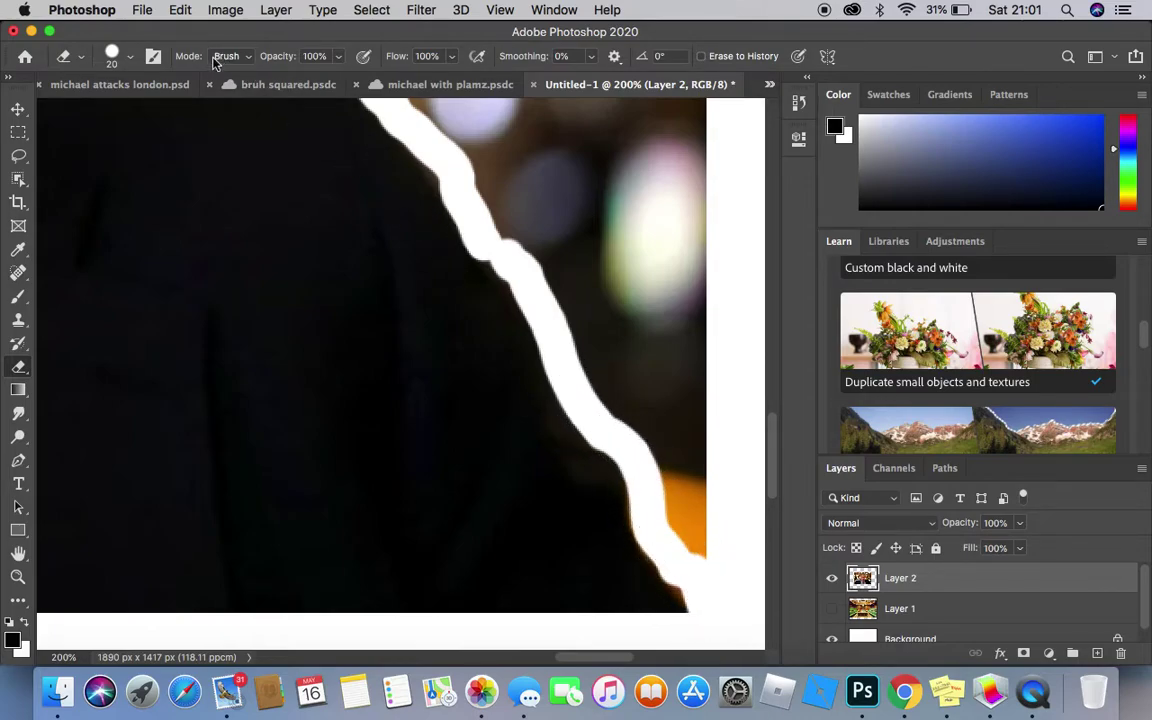
Enlarge the eraser to 51 px and erase the background beside the right sleeve and above the outer right shoulder.
{"action": "left_click", "coordinate": [129, 56]}
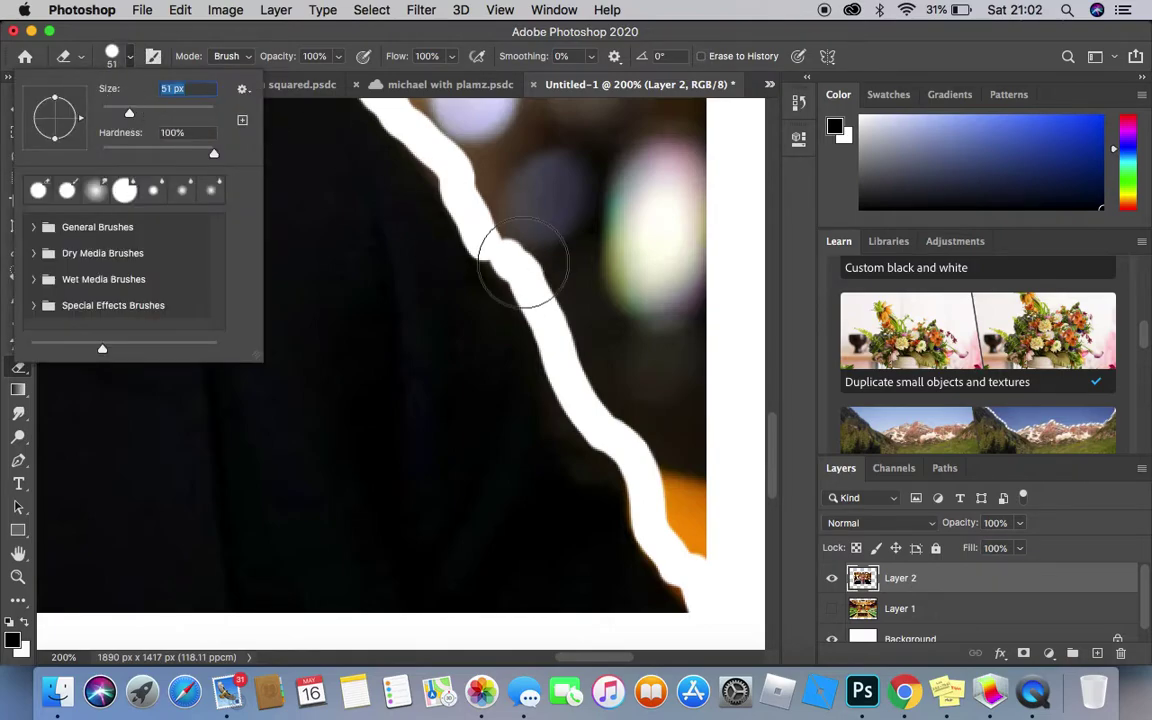
{"action": "mouse_move", "coordinate": [689, 507]}
{"action": "left_mouse_down"}
{"action": "mouse_move", "coordinate": [657, 400]}
{"action": "mouse_move", "coordinate": [616, 340]}
{"action": "mouse_move", "coordinate": [633, 390]}
{"action": "mouse_move", "coordinate": [581, 268]}
{"action": "mouse_move", "coordinate": [692, 342]}
{"action": "mouse_move", "coordinate": [695, 322]}
{"action": "mouse_move", "coordinate": [720, 324]}
{"action": "mouse_move", "coordinate": [664, 199]}
{"action": "mouse_move", "coordinate": [650, 365]}
{"action": "mouse_move", "coordinate": [610, 227]}
{"action": "mouse_move", "coordinate": [553, 185]}
{"action": "mouse_move", "coordinate": [542, 234]}
{"action": "mouse_move", "coordinate": [500, 117]}
{"action": "mouse_move", "coordinate": [616, 183]}
{"action": "mouse_move", "coordinate": [588, 80]}
{"action": "mouse_move", "coordinate": [708, 142]}
{"action": "mouse_move", "coordinate": [700, 60]}
{"action": "left_mouse_up"}
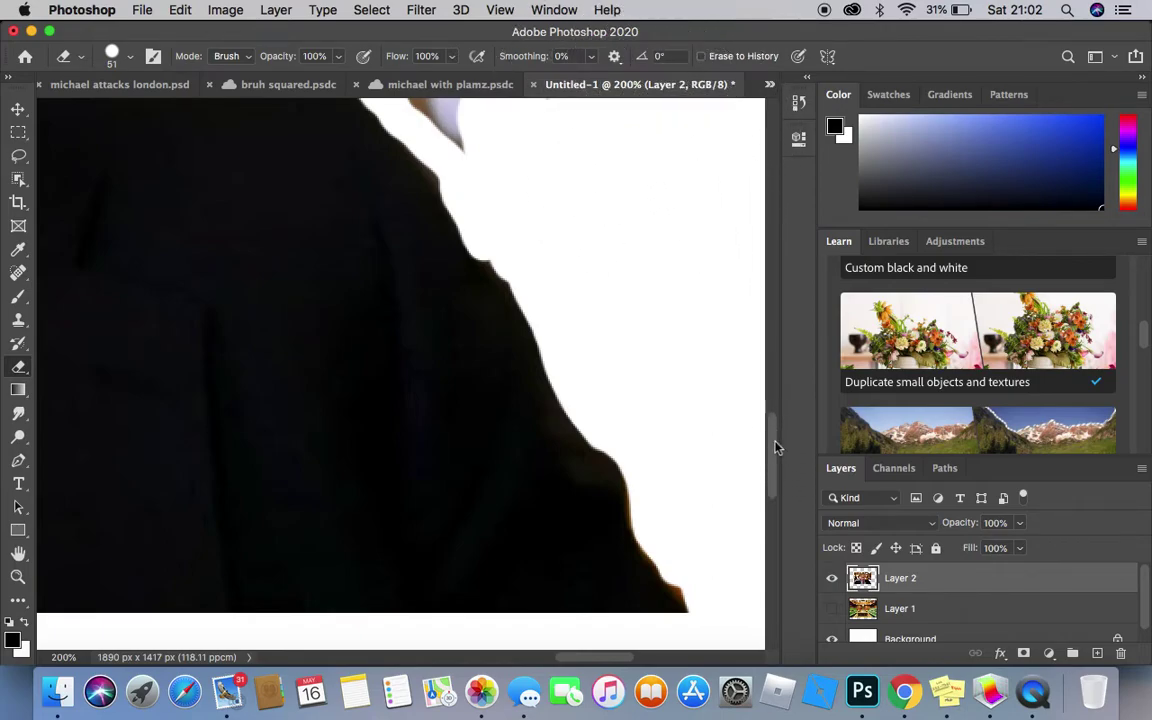
{"action": "left_click_drag", "start_coordinate": [775, 447], "coordinate": [769, 399]}
{"action": "mouse_move", "coordinate": [416, 310]}
{"action": "left_mouse_down"}
{"action": "mouse_move", "coordinate": [433, 347]}
{"action": "mouse_move", "coordinate": [352, 246]}
{"action": "mouse_move", "coordinate": [654, 298]}
{"action": "mouse_move", "coordinate": [523, 346]}
{"action": "mouse_move", "coordinate": [612, 271]}
{"action": "mouse_move", "coordinate": [481, 368]}
{"action": "mouse_move", "coordinate": [502, 320]}
{"action": "mouse_move", "coordinate": [650, 293]}
{"action": "mouse_move", "coordinate": [706, 194]}
{"action": "mouse_move", "coordinate": [652, 204]}
{"action": "mouse_move", "coordinate": [584, 240]}
{"action": "mouse_move", "coordinate": [622, 190]}
{"action": "mouse_move", "coordinate": [536, 200]}
{"action": "mouse_move", "coordinate": [570, 170]}
{"action": "mouse_move", "coordinate": [471, 185]}
{"action": "mouse_move", "coordinate": [526, 176]}
{"action": "mouse_move", "coordinate": [427, 197]}
{"action": "mouse_move", "coordinate": [400, 216]}
{"action": "left_mouse_up"}
{"action": "left_click", "coordinate": [320, 267]}
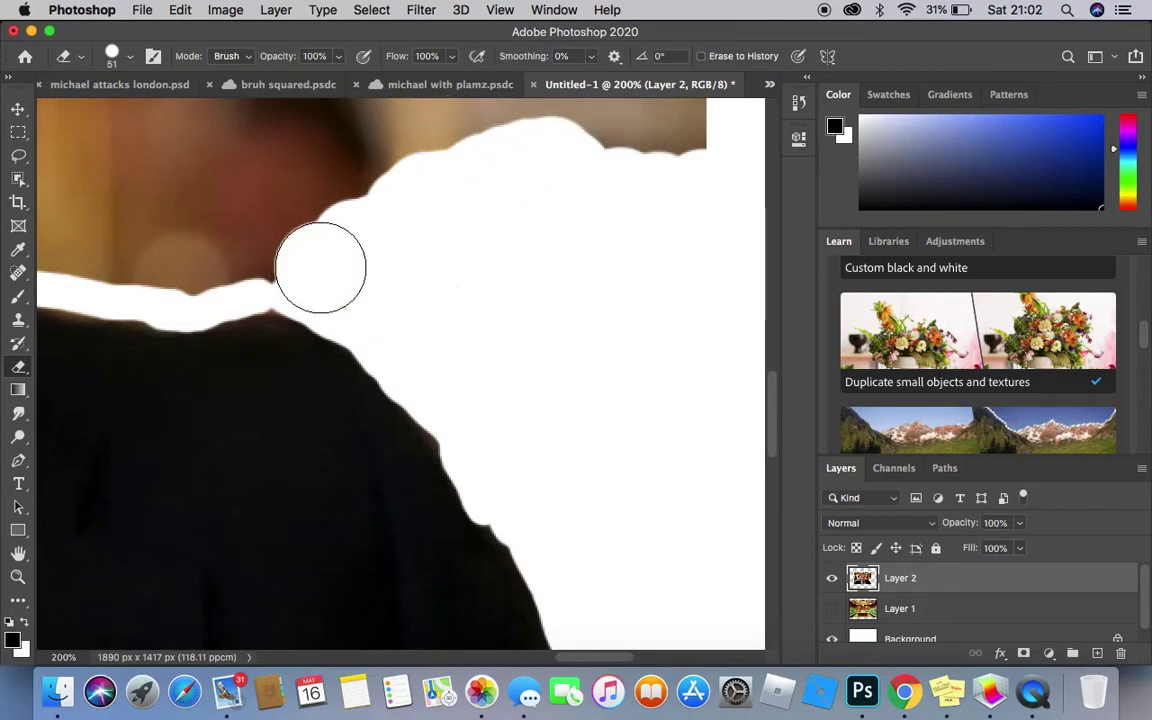
{"action": "left_click_drag", "start_coordinate": [343, 279], "coordinate": [342, 229]}
{"action": "mouse_move", "coordinate": [257, 242]}
{"action": "left_mouse_down"}
{"action": "mouse_move", "coordinate": [506, 154]}
{"action": "mouse_move", "coordinate": [694, 129]}
{"action": "mouse_move", "coordinate": [660, 150]}
{"action": "mouse_move", "coordinate": [748, 305]}
{"action": "left_mouse_up"}
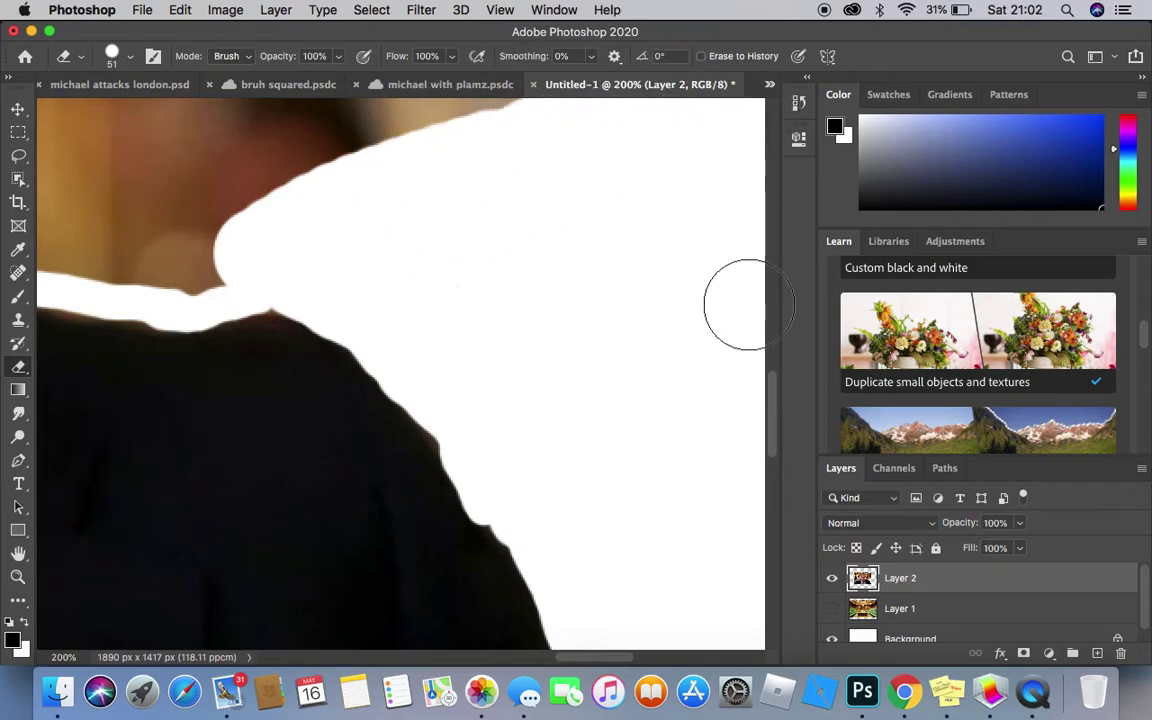
Erase the background along the photo's right side, from above the shoulder up to the top edge.
{"action": "left_click_drag", "start_coordinate": [773, 427], "coordinate": [775, 362]}
{"action": "left_click_drag", "start_coordinate": [698, 449], "coordinate": [667, 212]}
{"action": "left_click_drag", "start_coordinate": [771, 360], "coordinate": [774, 285]}
{"action": "mouse_move", "coordinate": [663, 555]}
{"action": "left_mouse_down"}
{"action": "mouse_move", "coordinate": [701, 142]}
{"action": "mouse_move", "coordinate": [702, 185]}
{"action": "mouse_move", "coordinate": [651, 345]}
{"action": "mouse_move", "coordinate": [618, 346]}
{"action": "mouse_move", "coordinate": [628, 196]}
{"action": "mouse_move", "coordinate": [616, 263]}
{"action": "mouse_move", "coordinate": [657, 102]}
{"action": "mouse_move", "coordinate": [515, 445]}
{"action": "mouse_move", "coordinate": [656, 184]}
{"action": "mouse_move", "coordinate": [626, 207]}
{"action": "mouse_move", "coordinate": [510, 406]}
{"action": "mouse_move", "coordinate": [624, 170]}
{"action": "mouse_move", "coordinate": [628, 120]}
{"action": "mouse_move", "coordinate": [552, 303]}
{"action": "mouse_move", "coordinate": [488, 237]}
{"action": "mouse_move", "coordinate": [407, 468]}
{"action": "mouse_move", "coordinate": [622, 82]}
{"action": "mouse_move", "coordinate": [596, 139]}
{"action": "mouse_move", "coordinate": [447, 272]}
{"action": "mouse_move", "coordinate": [487, 213]}
{"action": "mouse_move", "coordinate": [516, 97]}
{"action": "mouse_move", "coordinate": [439, 309]}
{"action": "mouse_move", "coordinate": [451, 255]}
{"action": "mouse_move", "coordinate": [341, 394]}
{"action": "mouse_move", "coordinate": [307, 365]}
{"action": "mouse_move", "coordinate": [169, 554]}
{"action": "mouse_move", "coordinate": [340, 228]}
{"action": "mouse_move", "coordinate": [305, 259]}
{"action": "mouse_move", "coordinate": [338, 184]}
{"action": "mouse_move", "coordinate": [336, 209]}
{"action": "mouse_move", "coordinate": [397, 215]}
{"action": "left_mouse_up"}
{"action": "mouse_move", "coordinate": [617, 410]}
{"action": "left_mouse_down"}
{"action": "mouse_move", "coordinate": [617, 535]}
{"action": "mouse_move", "coordinate": [741, 381]}
{"action": "left_mouse_up"}
{"action": "left_click_drag", "start_coordinate": [783, 275], "coordinate": [779, 345]}
{"action": "mouse_move", "coordinate": [666, 417]}
{"action": "left_mouse_down"}
{"action": "mouse_move", "coordinate": [643, 185]}
{"action": "mouse_move", "coordinate": [617, 226]}
{"action": "mouse_move", "coordinate": [579, 159]}
{"action": "mouse_move", "coordinate": [533, 326]}
{"action": "mouse_move", "coordinate": [427, 530]}
{"action": "mouse_move", "coordinate": [504, 154]}
{"action": "mouse_move", "coordinate": [491, 478]}
{"action": "mouse_move", "coordinate": [398, 540]}
{"action": "mouse_move", "coordinate": [399, 393]}
{"action": "mouse_move", "coordinate": [442, 247]}
{"action": "mouse_move", "coordinate": [365, 481]}
{"action": "mouse_move", "coordinate": [336, 431]}
{"action": "mouse_move", "coordinate": [360, 249]}
{"action": "mouse_move", "coordinate": [239, 553]}
{"action": "mouse_move", "coordinate": [309, 584]}
{"action": "mouse_move", "coordinate": [338, 161]}
{"action": "mouse_move", "coordinate": [332, 411]}
{"action": "mouse_move", "coordinate": [319, 424]}
{"action": "mouse_move", "coordinate": [254, 178]}
{"action": "mouse_move", "coordinate": [188, 180]}
{"action": "mouse_move", "coordinate": [225, 506]}
{"action": "left_mouse_up"}
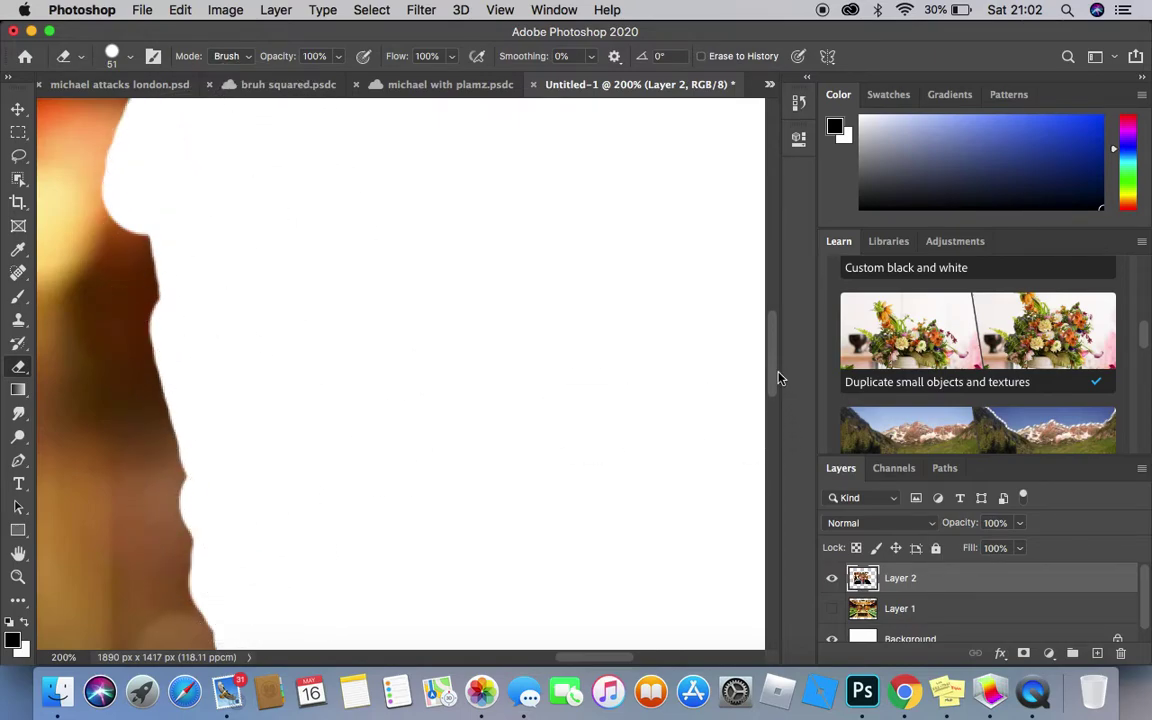
Erase the remaining background between the right shoulder, the cheek and the right side of the hair.
{"action": "scroll", "coordinate": [781, 379], "scroll_direction": "down", "scroll_amount": 5}
{"action": "scroll", "coordinate": [777, 411], "scroll_direction": "up", "scroll_amount": 5}
{"action": "scroll", "coordinate": [764, 378], "scroll_direction": "down", "scroll_amount": 1}
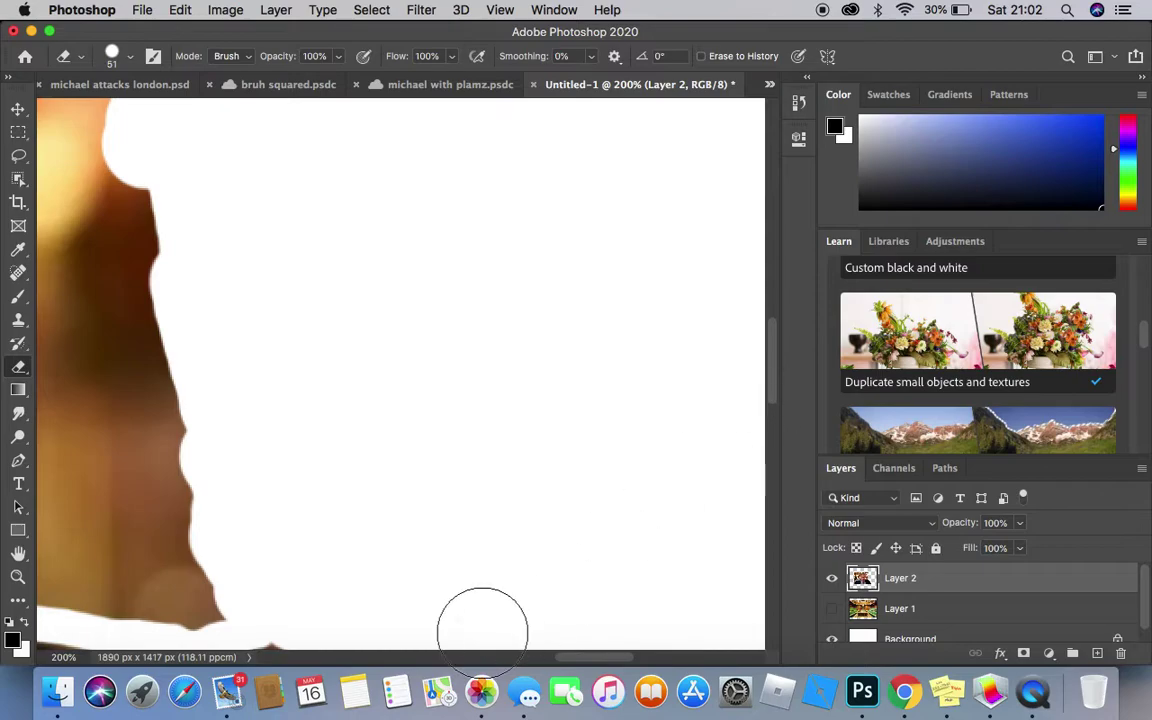
{"action": "left_click_drag", "start_coordinate": [572, 658], "coordinate": [520, 640]}
{"action": "mouse_move", "coordinate": [309, 563]}
{"action": "left_mouse_down"}
{"action": "mouse_move", "coordinate": [527, 609]}
{"action": "mouse_move", "coordinate": [572, 610]}
{"action": "mouse_move", "coordinate": [571, 589]}
{"action": "left_mouse_up"}
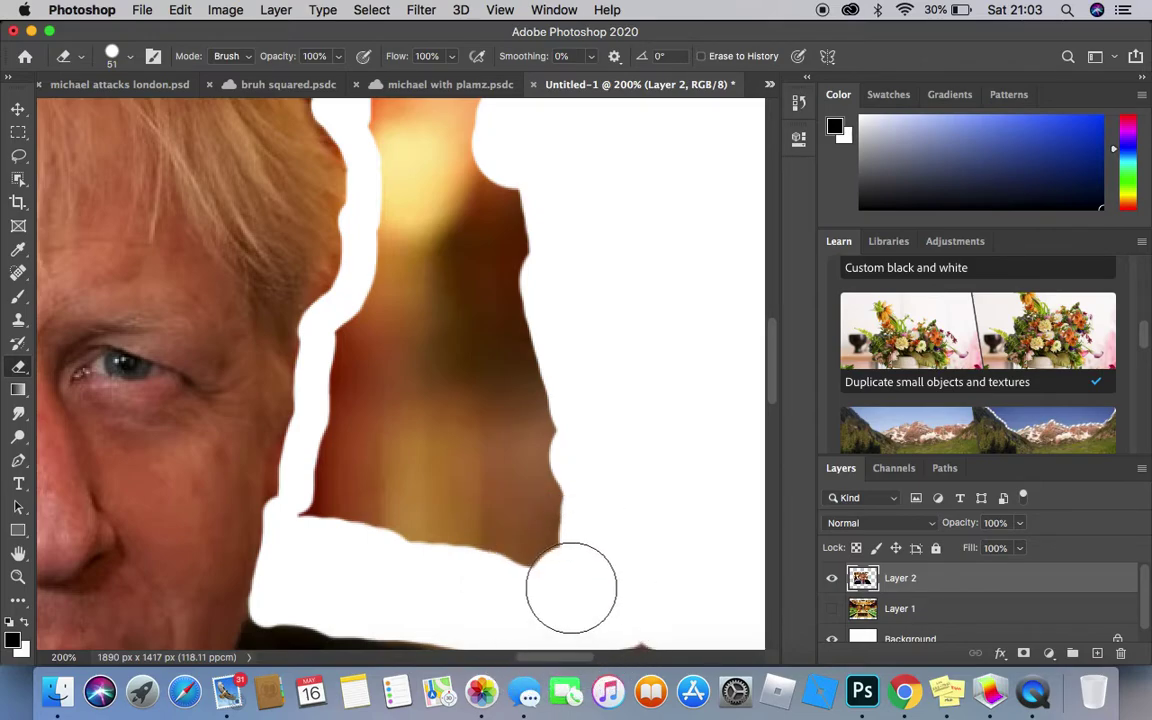
{"action": "mouse_move", "coordinate": [768, 376]}
{"action": "left_mouse_down"}
{"action": "mouse_move", "coordinate": [771, 417]}
{"action": "mouse_move", "coordinate": [770, 380]}
{"action": "left_mouse_up"}
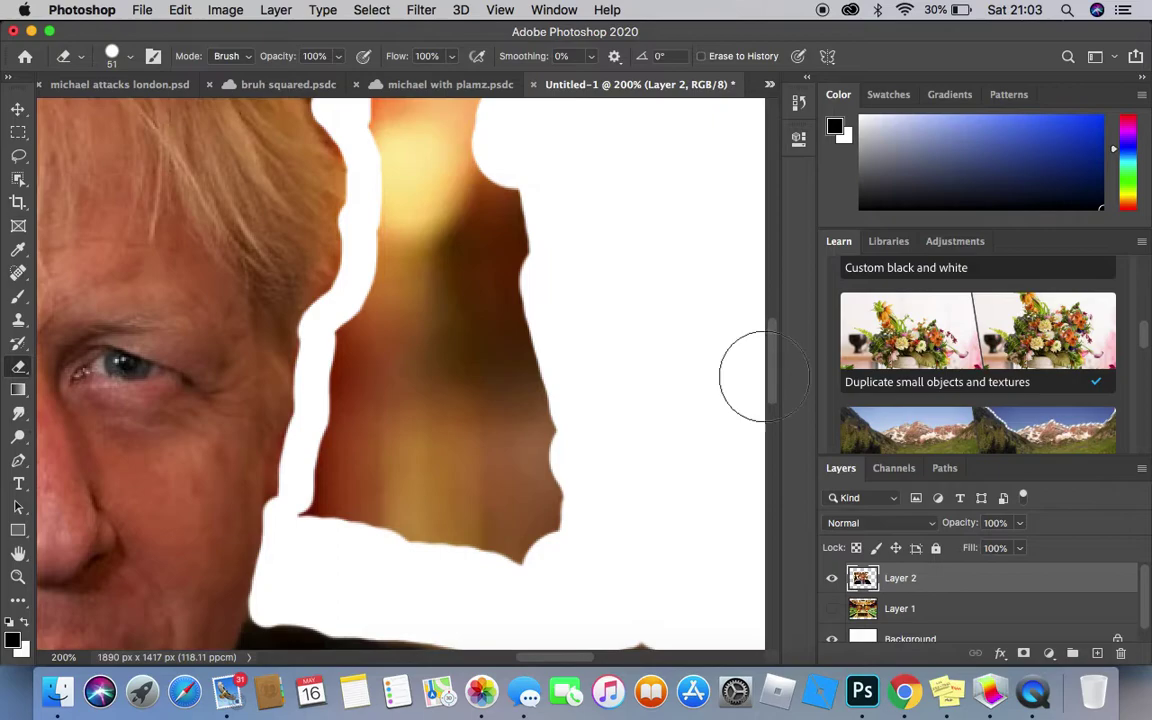
{"action": "mouse_move", "coordinate": [336, 498]}
{"action": "left_mouse_down"}
{"action": "mouse_move", "coordinate": [488, 548]}
{"action": "mouse_move", "coordinate": [530, 494]}
{"action": "mouse_move", "coordinate": [389, 460]}
{"action": "mouse_move", "coordinate": [373, 426]}
{"action": "mouse_move", "coordinate": [328, 456]}
{"action": "mouse_move", "coordinate": [378, 329]}
{"action": "mouse_move", "coordinate": [527, 424]}
{"action": "mouse_move", "coordinate": [472, 326]}
{"action": "mouse_move", "coordinate": [414, 278]}
{"action": "mouse_move", "coordinate": [429, 226]}
{"action": "mouse_move", "coordinate": [407, 283]}
{"action": "mouse_move", "coordinate": [450, 275]}
{"action": "mouse_move", "coordinate": [489, 224]}
{"action": "mouse_move", "coordinate": [540, 288]}
{"action": "mouse_move", "coordinate": [501, 215]}
{"action": "mouse_move", "coordinate": [465, 208]}
{"action": "mouse_move", "coordinate": [409, 162]}
{"action": "mouse_move", "coordinate": [419, 165]}
{"action": "mouse_move", "coordinate": [420, 125]}
{"action": "left_mouse_up"}
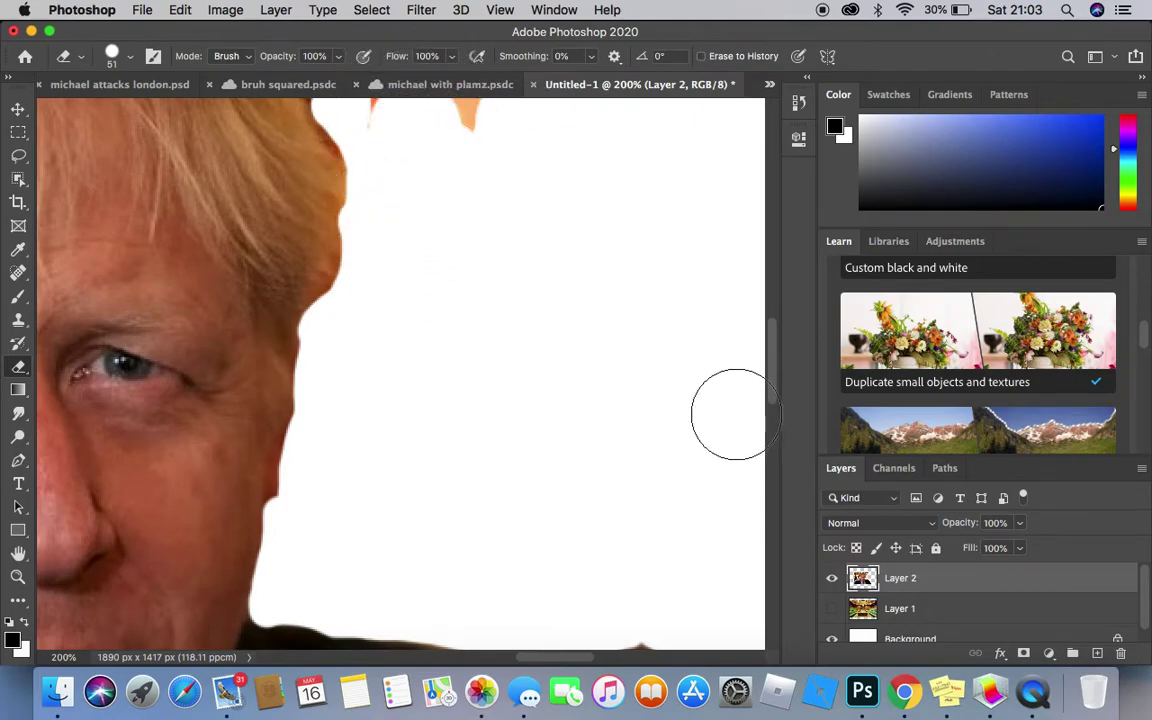
Erase the background beside the upper right of the hair, up to the photo's top edge.
{"action": "left_click_drag", "start_coordinate": [775, 388], "coordinate": [771, 341]}
{"action": "mouse_move", "coordinate": [392, 381]}
{"action": "left_mouse_down"}
{"action": "mouse_move", "coordinate": [396, 399]}
{"action": "mouse_move", "coordinate": [399, 342]}
{"action": "mouse_move", "coordinate": [463, 342]}
{"action": "mouse_move", "coordinate": [500, 394]}
{"action": "left_mouse_up"}
{"action": "mouse_move", "coordinate": [465, 238]}
{"action": "left_mouse_down"}
{"action": "mouse_move", "coordinate": [397, 250]}
{"action": "mouse_move", "coordinate": [384, 241]}
{"action": "mouse_move", "coordinate": [399, 296]}
{"action": "mouse_move", "coordinate": [394, 248]}
{"action": "mouse_move", "coordinate": [415, 144]}
{"action": "mouse_move", "coordinate": [504, 217]}
{"action": "mouse_move", "coordinate": [490, 155]}
{"action": "mouse_move", "coordinate": [482, 253]}
{"action": "mouse_move", "coordinate": [500, 158]}
{"action": "mouse_move", "coordinate": [458, 200]}
{"action": "mouse_move", "coordinate": [506, 168]}
{"action": "mouse_move", "coordinate": [429, 158]}
{"action": "mouse_move", "coordinate": [601, 244]}
{"action": "mouse_move", "coordinate": [724, 369]}
{"action": "left_mouse_up"}
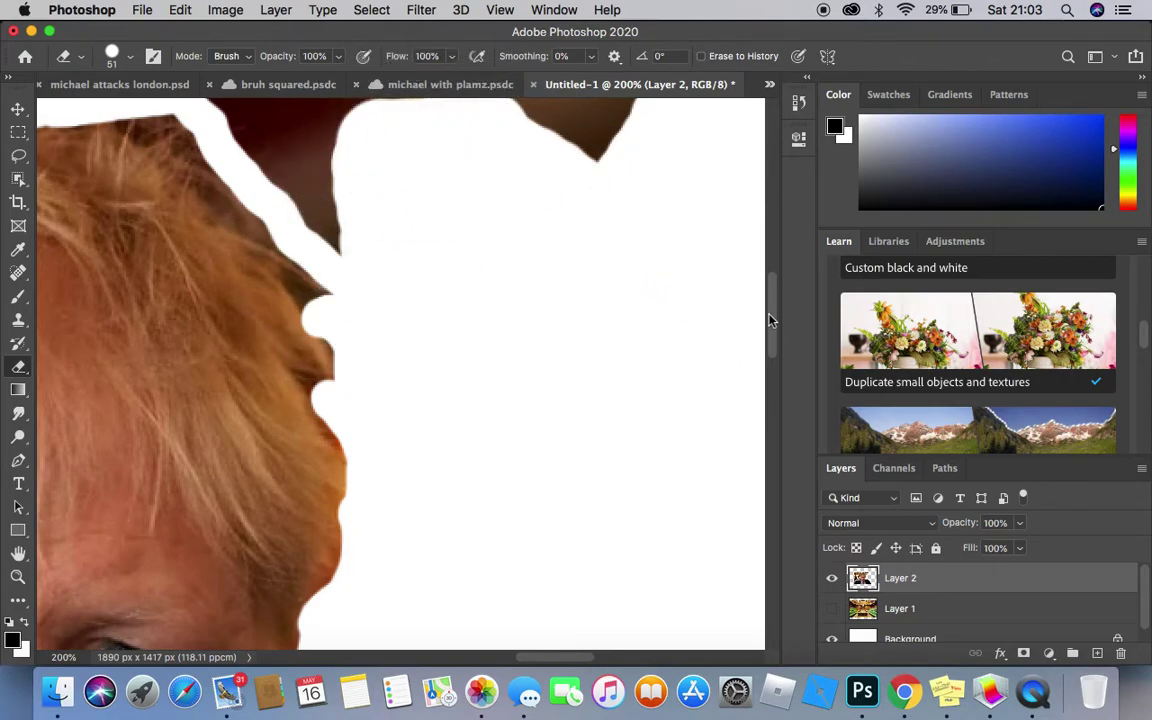
{"action": "left_click_drag", "start_coordinate": [772, 318], "coordinate": [771, 278]}
{"action": "mouse_move", "coordinate": [558, 444]}
{"action": "left_mouse_down"}
{"action": "mouse_move", "coordinate": [638, 257]}
{"action": "mouse_move", "coordinate": [468, 478]}
{"action": "mouse_move", "coordinate": [522, 288]}
{"action": "mouse_move", "coordinate": [473, 339]}
{"action": "mouse_move", "coordinate": [458, 313]}
{"action": "left_mouse_up"}
{"action": "mouse_move", "coordinate": [320, 497]}
{"action": "left_mouse_down"}
{"action": "mouse_move", "coordinate": [319, 406]}
{"action": "mouse_move", "coordinate": [367, 514]}
{"action": "mouse_move", "coordinate": [327, 407]}
{"action": "mouse_move", "coordinate": [259, 399]}
{"action": "mouse_move", "coordinate": [285, 435]}
{"action": "mouse_move", "coordinate": [219, 366]}
{"action": "mouse_move", "coordinate": [368, 279]}
{"action": "mouse_move", "coordinate": [429, 302]}
{"action": "mouse_move", "coordinate": [402, 332]}
{"action": "mouse_move", "coordinate": [397, 384]}
{"action": "mouse_move", "coordinate": [379, 321]}
{"action": "left_mouse_up"}
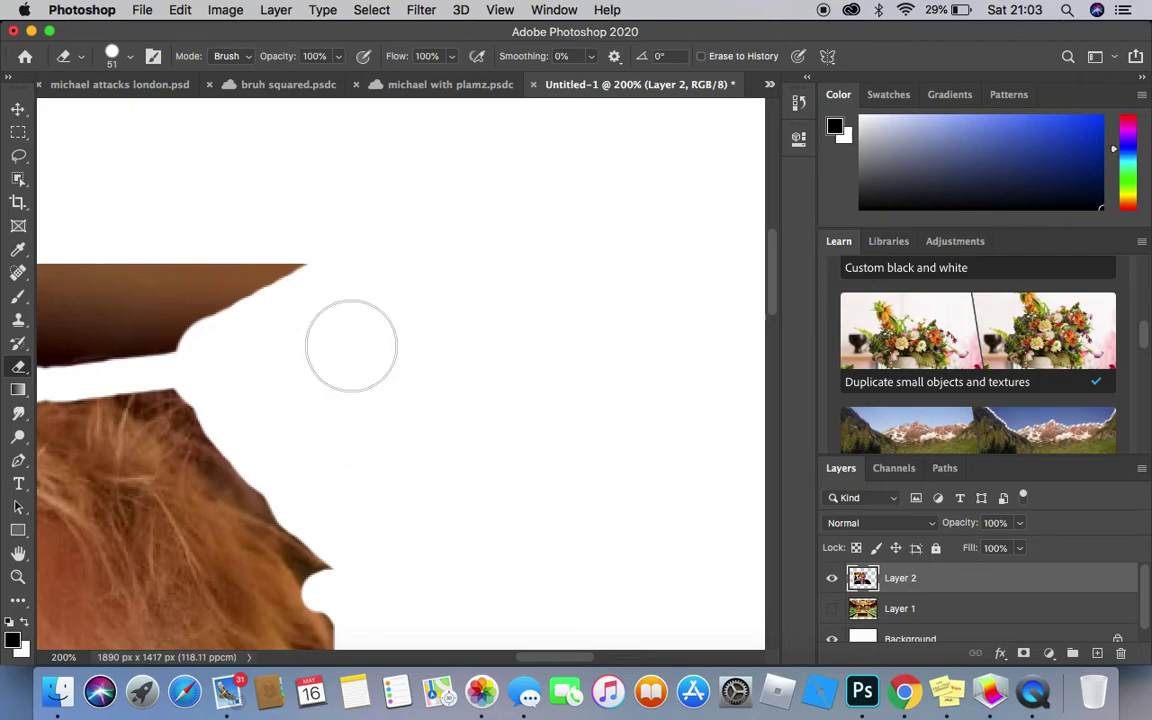
{"action": "left_click", "coordinate": [310, 272]}
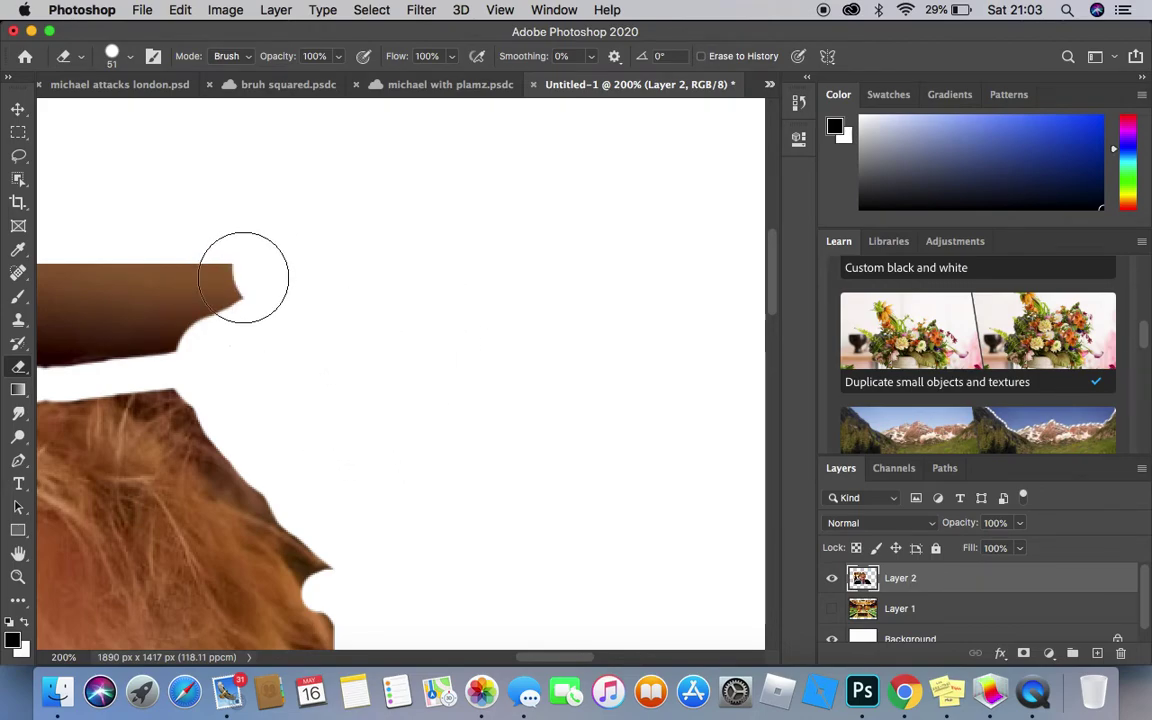
{"action": "left_click_drag", "start_coordinate": [223, 278], "coordinate": [218, 275]}
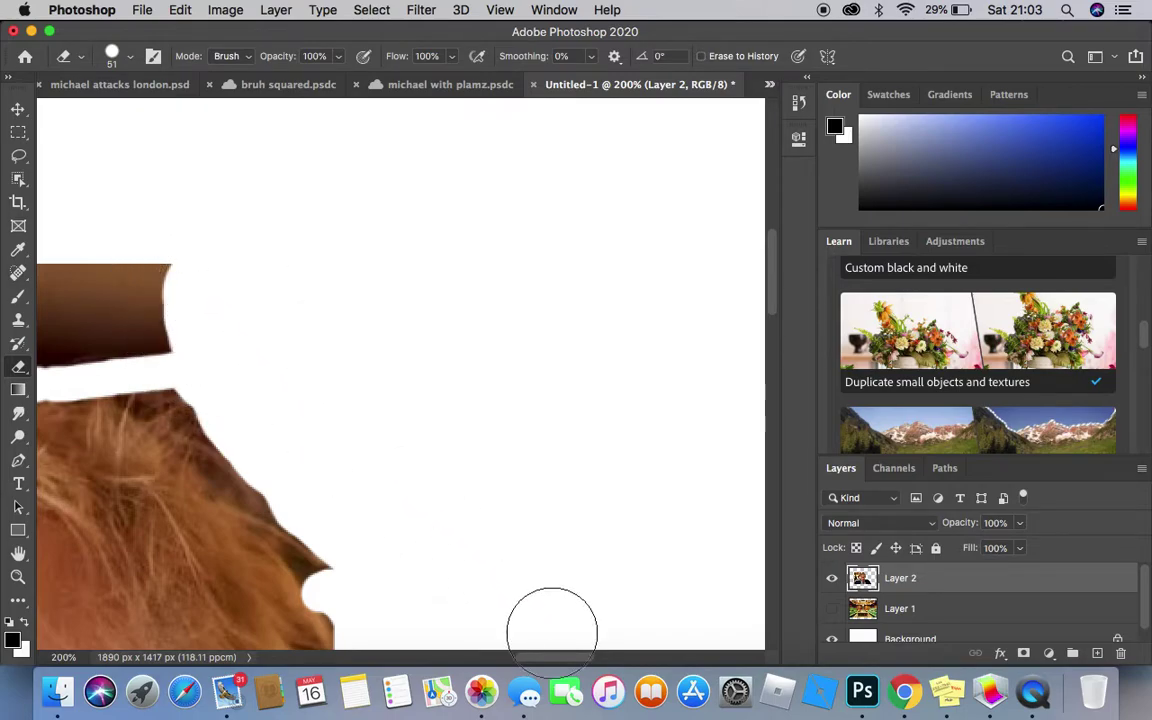
Erase the strip of background above the crown, working leftward until just before the sticking-out tuft.
{"action": "scroll", "coordinate": [509, 630], "scroll_direction": "left", "scroll_amount": 10}
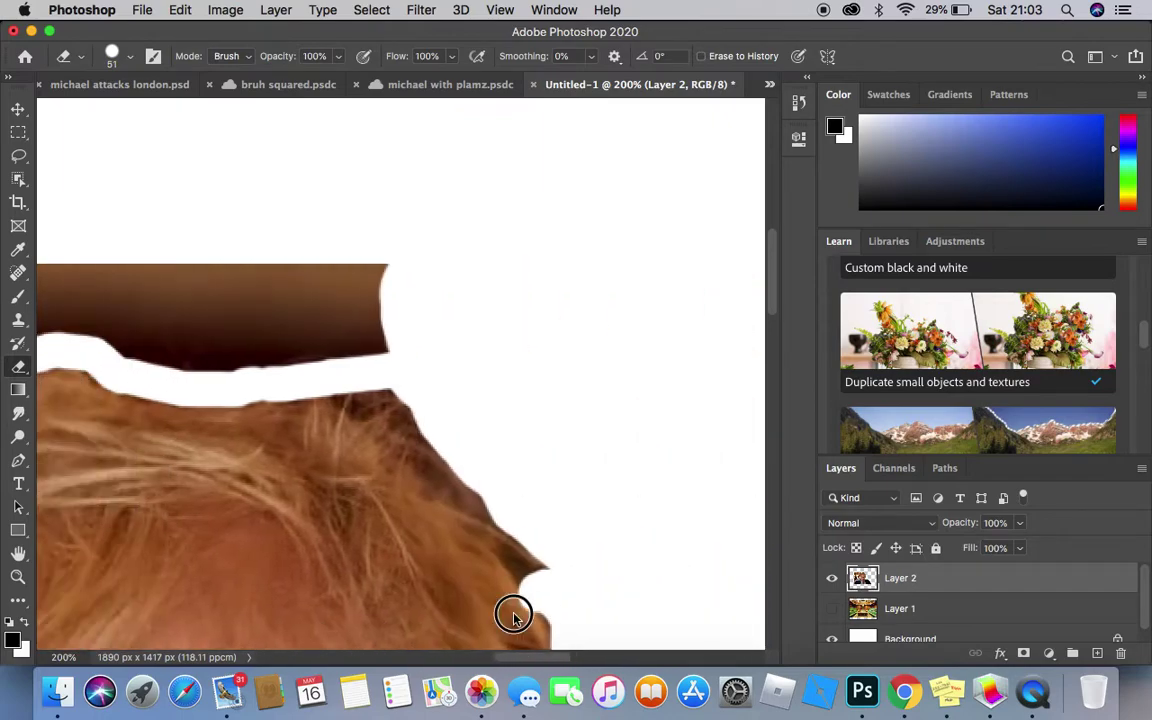
{"action": "scroll", "coordinate": [509, 625], "scroll_direction": "right", "scroll_amount": 2}
{"action": "mouse_move", "coordinate": [651, 301]}
{"action": "left_mouse_down"}
{"action": "mouse_move", "coordinate": [624, 316]}
{"action": "mouse_move", "coordinate": [674, 330]}
{"action": "mouse_move", "coordinate": [620, 287]}
{"action": "mouse_move", "coordinate": [576, 316]}
{"action": "mouse_move", "coordinate": [606, 344]}
{"action": "mouse_move", "coordinate": [534, 340]}
{"action": "mouse_move", "coordinate": [534, 303]}
{"action": "mouse_move", "coordinate": [568, 274]}
{"action": "mouse_move", "coordinate": [554, 270]}
{"action": "mouse_move", "coordinate": [510, 288]}
{"action": "left_mouse_up"}
{"action": "left_click", "coordinate": [436, 308]}
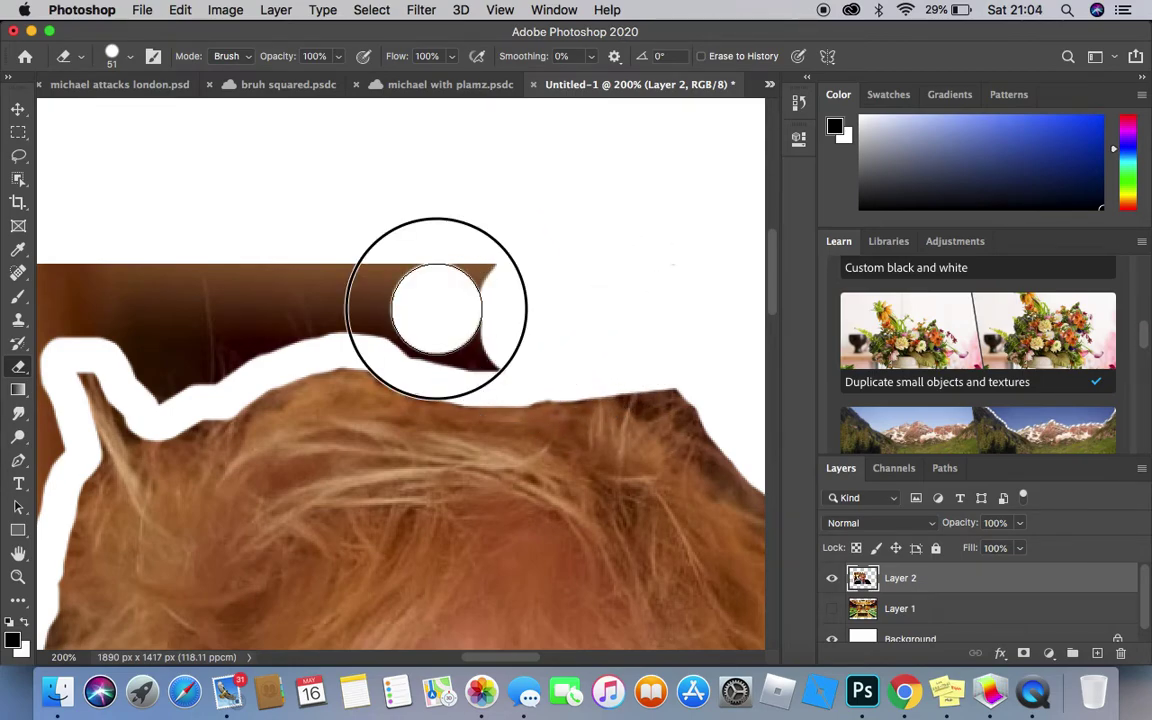
{"action": "left_click", "coordinate": [471, 330]}
{"action": "left_click", "coordinate": [476, 339]}
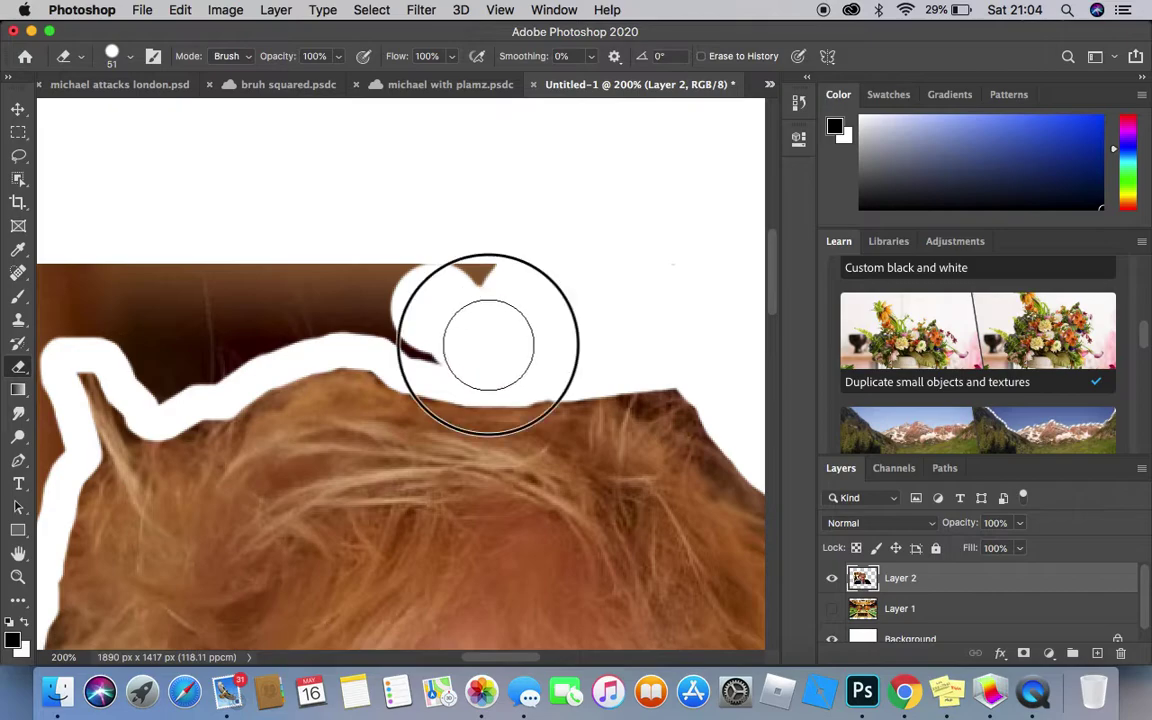
{"action": "left_click", "coordinate": [395, 296]}
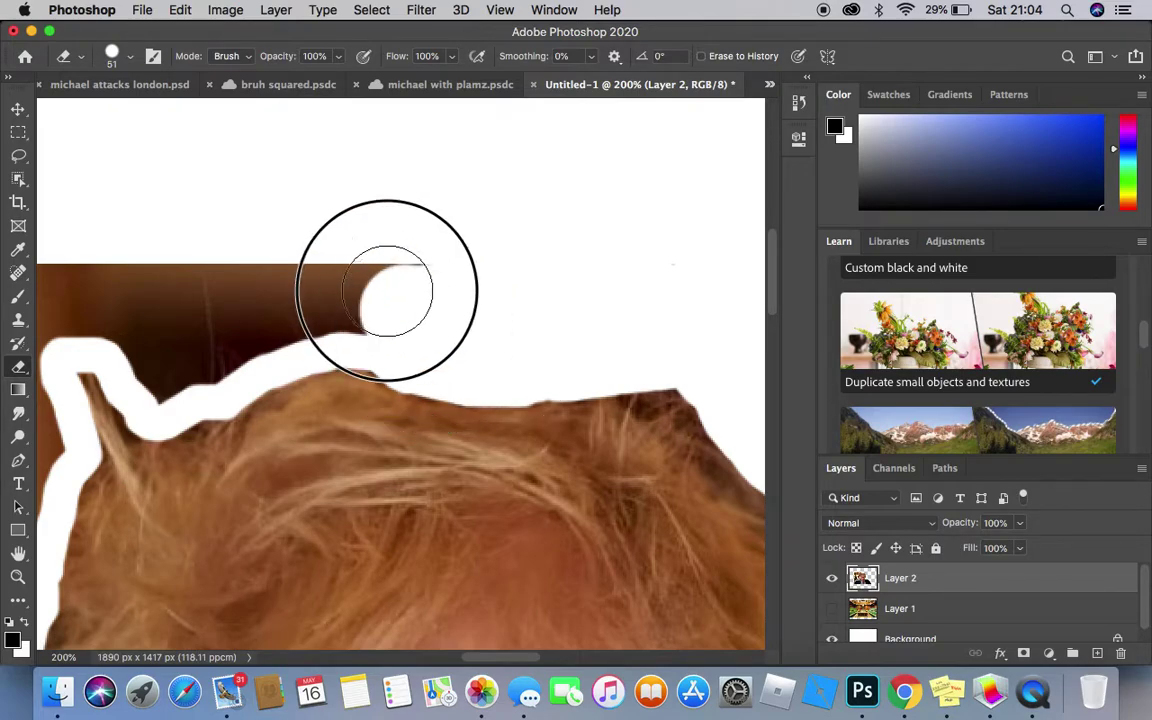
{"action": "left_click", "coordinate": [365, 290]}
{"action": "left_click", "coordinate": [315, 306]}
{"action": "left_click", "coordinate": [290, 314]}
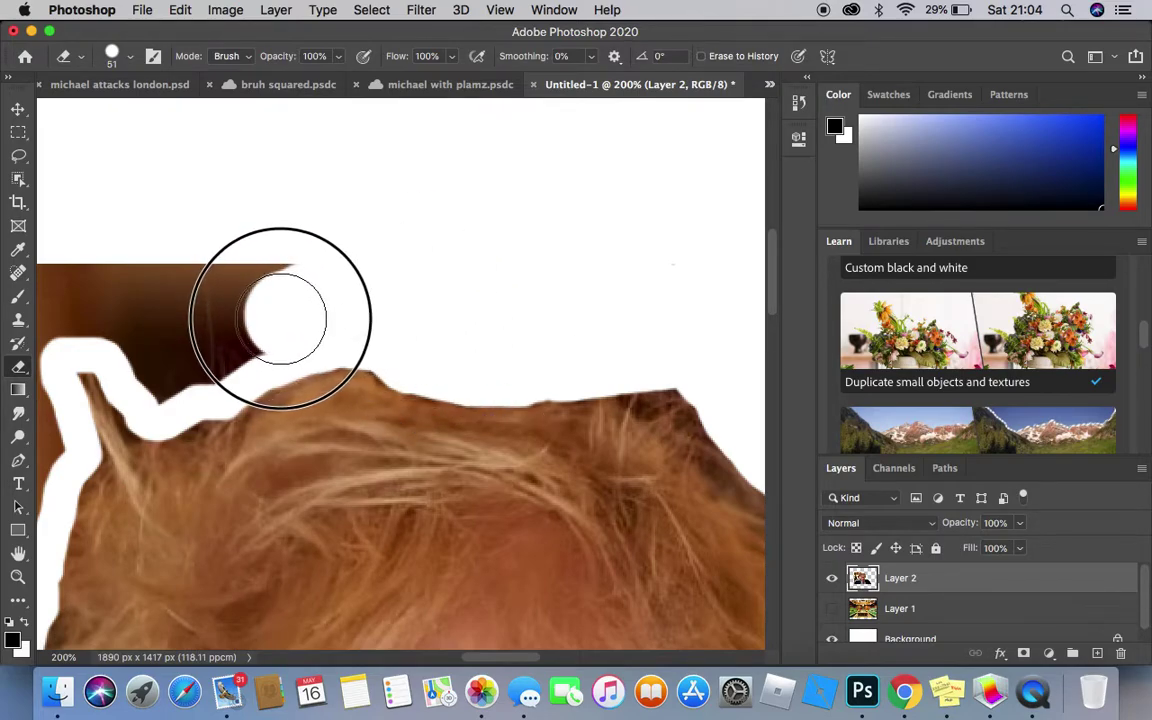
{"action": "left_click", "coordinate": [198, 357]}
{"action": "left_click", "coordinate": [231, 301]}
{"action": "left_click", "coordinate": [198, 355]}
{"action": "left_click", "coordinate": [190, 352]}
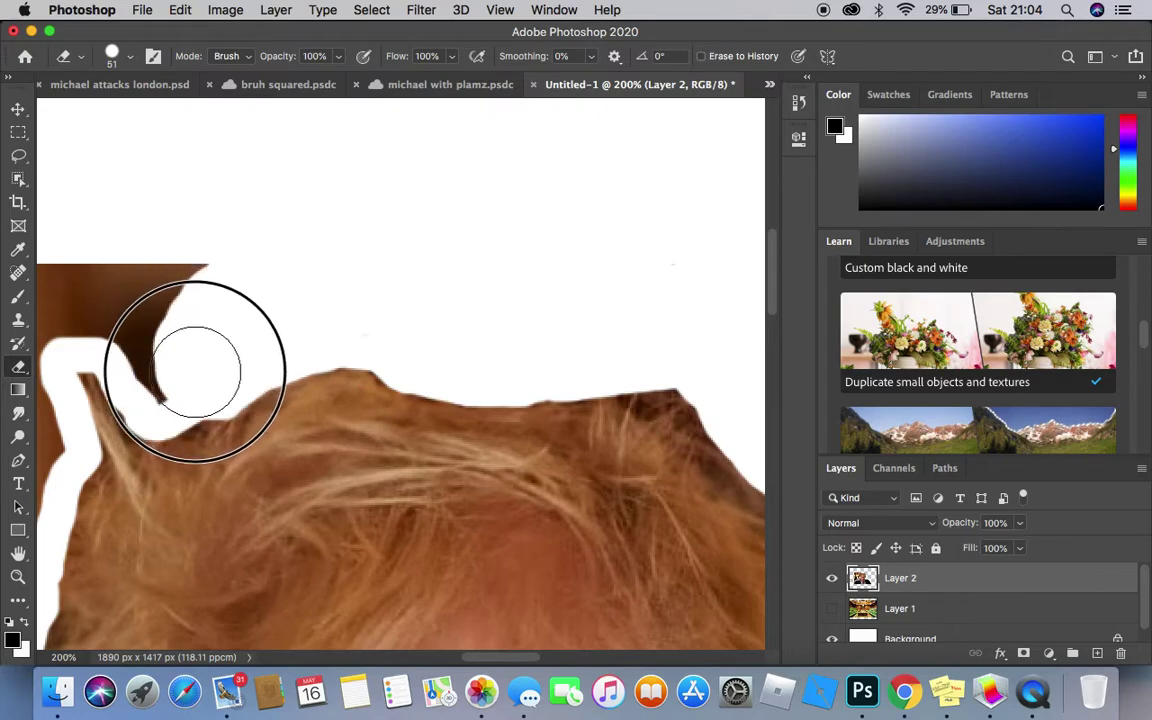
{"action": "left_click", "coordinate": [159, 352]}
{"action": "left_click", "coordinate": [154, 301]}
{"action": "left_click", "coordinate": [189, 277]}
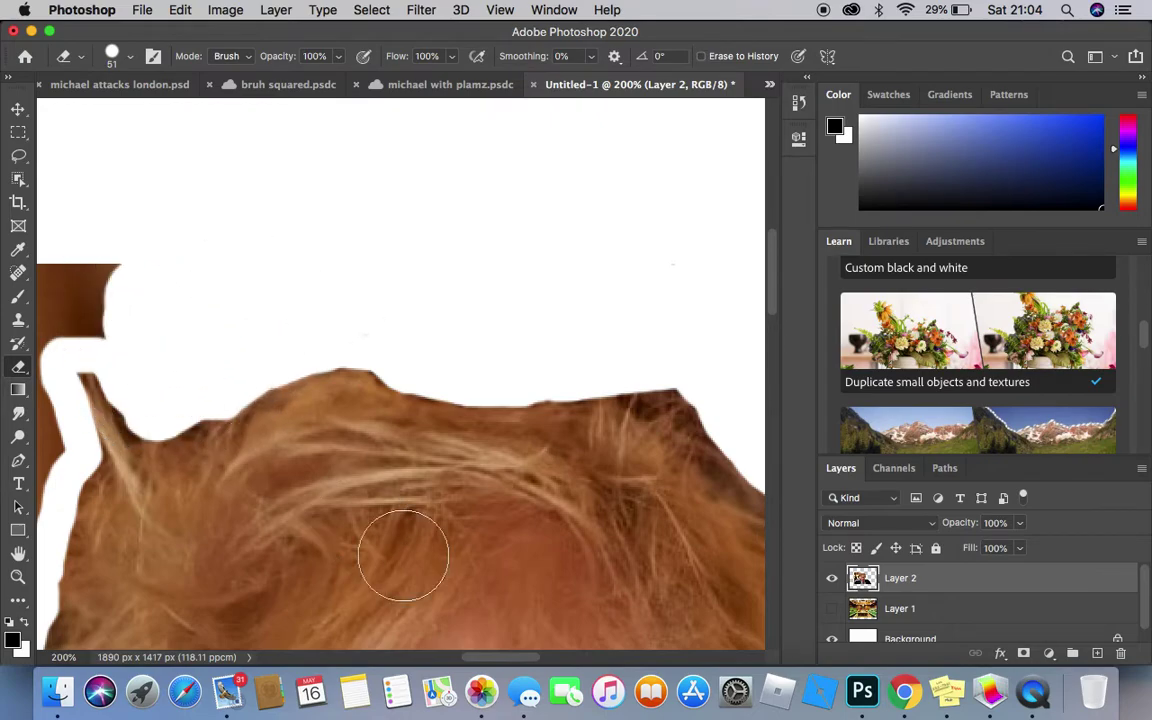
Erase the background around the sticking-out tuft and down the left side of the hair, including the blurred head behind it.
{"action": "left_click_drag", "start_coordinate": [502, 652], "coordinate": [452, 631]}
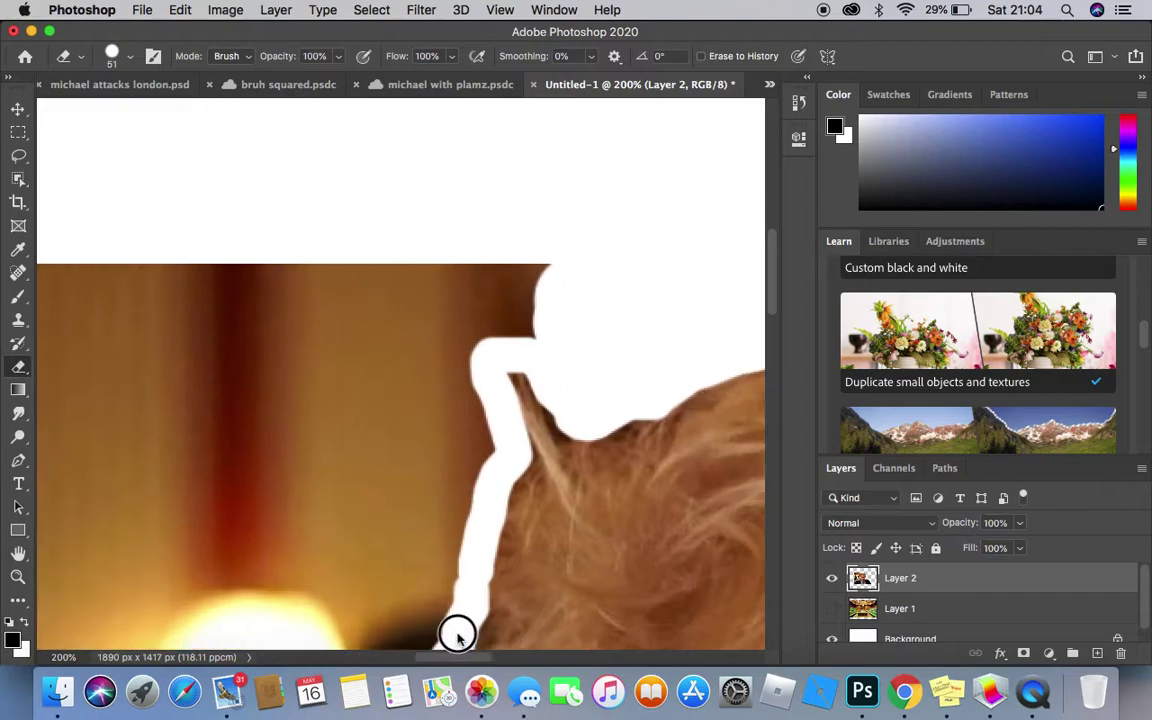
{"action": "left_click", "coordinate": [517, 300]}
{"action": "mouse_move", "coordinate": [517, 300]}
{"action": "left_mouse_down"}
{"action": "mouse_move", "coordinate": [475, 272]}
{"action": "mouse_move", "coordinate": [405, 325]}
{"action": "mouse_move", "coordinate": [360, 415]}
{"action": "mouse_move", "coordinate": [447, 306]}
{"action": "mouse_move", "coordinate": [407, 433]}
{"action": "mouse_move", "coordinate": [416, 469]}
{"action": "mouse_move", "coordinate": [444, 355]}
{"action": "mouse_move", "coordinate": [440, 501]}
{"action": "mouse_move", "coordinate": [439, 478]}
{"action": "mouse_move", "coordinate": [467, 438]}
{"action": "mouse_move", "coordinate": [399, 549]}
{"action": "mouse_move", "coordinate": [410, 584]}
{"action": "mouse_move", "coordinate": [418, 523]}
{"action": "mouse_move", "coordinate": [395, 473]}
{"action": "mouse_move", "coordinate": [331, 561]}
{"action": "mouse_move", "coordinate": [341, 420]}
{"action": "mouse_move", "coordinate": [301, 432]}
{"action": "mouse_move", "coordinate": [298, 453]}
{"action": "mouse_move", "coordinate": [307, 366]}
{"action": "mouse_move", "coordinate": [387, 250]}
{"action": "mouse_move", "coordinate": [323, 347]}
{"action": "mouse_move", "coordinate": [332, 227]}
{"action": "mouse_move", "coordinate": [242, 427]}
{"action": "mouse_move", "coordinate": [274, 395]}
{"action": "mouse_move", "coordinate": [304, 251]}
{"action": "mouse_move", "coordinate": [207, 428]}
{"action": "mouse_move", "coordinate": [296, 276]}
{"action": "left_mouse_up"}
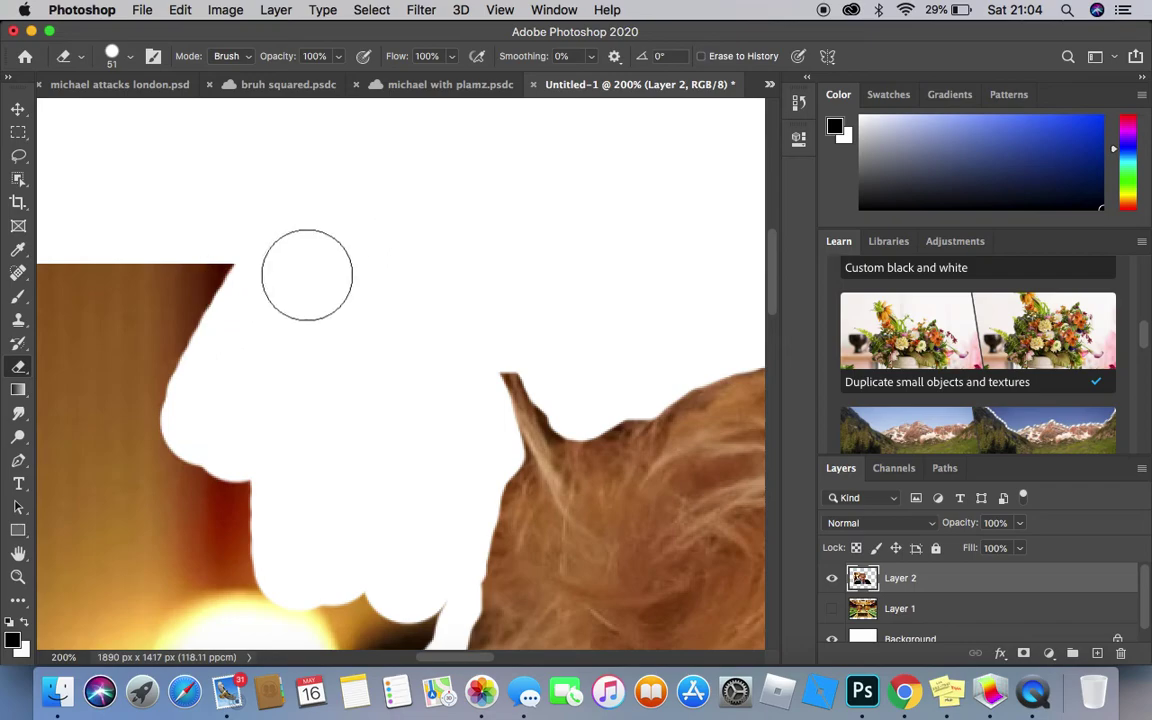
{"action": "scroll", "coordinate": [770, 297], "scroll_direction": "down", "scroll_amount": 10}
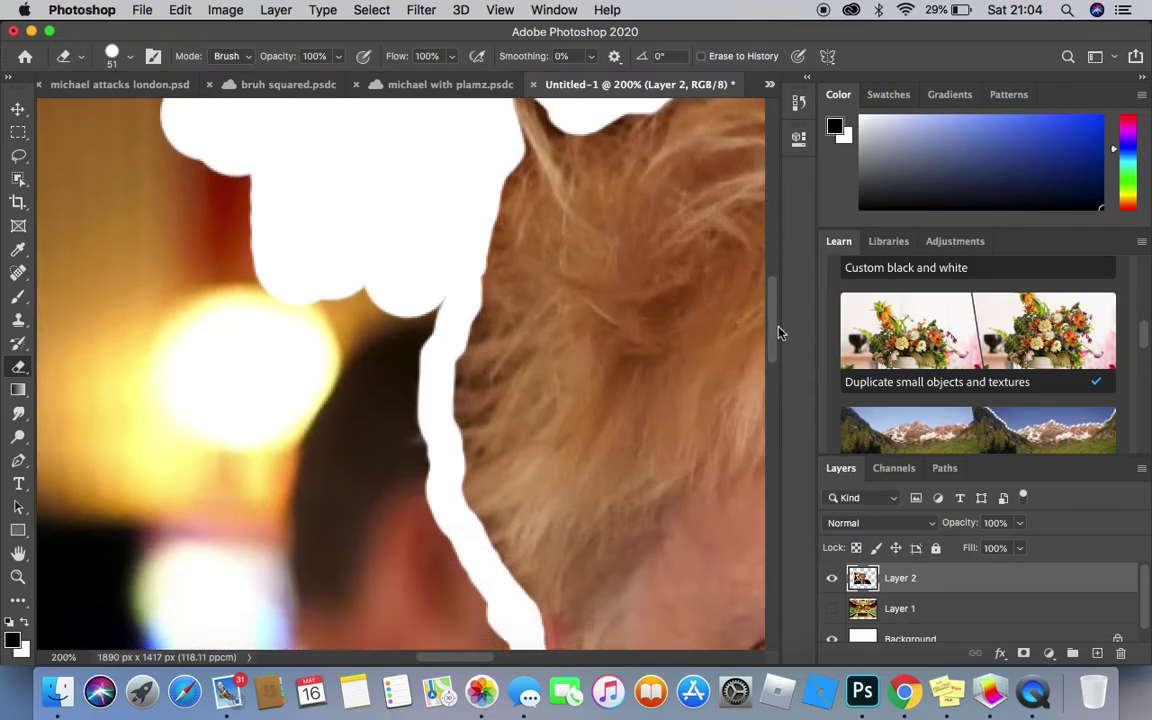
{"action": "mouse_move", "coordinate": [202, 354]}
{"action": "left_mouse_down"}
{"action": "mouse_move", "coordinate": [240, 353]}
{"action": "mouse_move", "coordinate": [224, 353]}
{"action": "mouse_move", "coordinate": [271, 371]}
{"action": "mouse_move", "coordinate": [231, 313]}
{"action": "mouse_move", "coordinate": [251, 393]}
{"action": "mouse_move", "coordinate": [275, 318]}
{"action": "mouse_move", "coordinate": [196, 400]}
{"action": "mouse_move", "coordinate": [210, 346]}
{"action": "mouse_move", "coordinate": [255, 402]}
{"action": "mouse_move", "coordinate": [334, 340]}
{"action": "mouse_move", "coordinate": [392, 352]}
{"action": "left_mouse_up"}
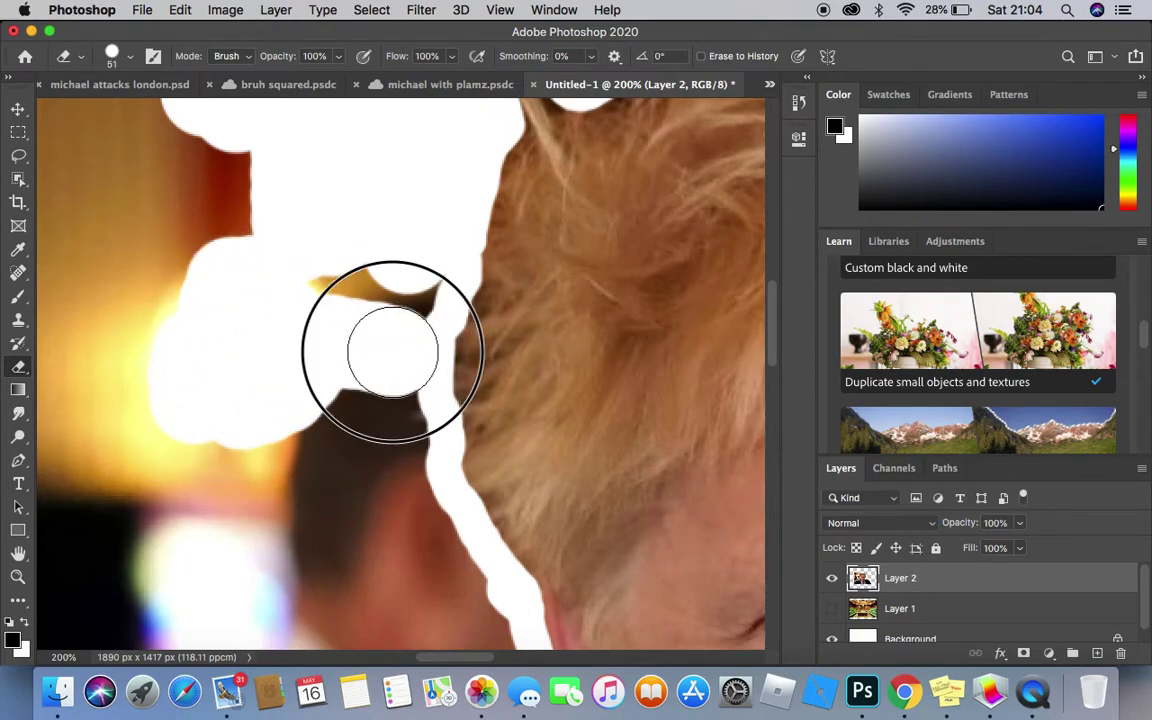
{"action": "left_click", "coordinate": [335, 283]}
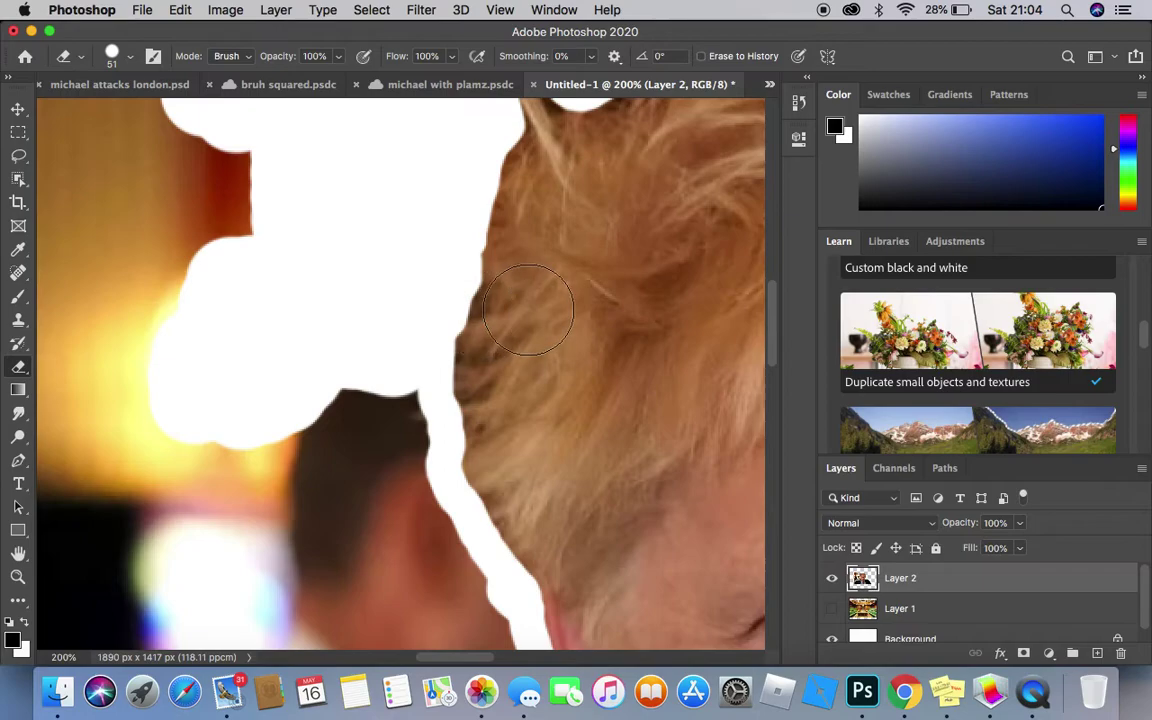
{"action": "mouse_move", "coordinate": [325, 345]}
{"action": "left_mouse_down"}
{"action": "mouse_move", "coordinate": [380, 424]}
{"action": "mouse_move", "coordinate": [398, 360]}
{"action": "mouse_move", "coordinate": [378, 442]}
{"action": "mouse_move", "coordinate": [317, 413]}
{"action": "mouse_move", "coordinate": [226, 458]}
{"action": "mouse_move", "coordinate": [116, 566]}
{"action": "mouse_move", "coordinate": [193, 584]}
{"action": "mouse_move", "coordinate": [242, 612]}
{"action": "mouse_move", "coordinate": [296, 604]}
{"action": "mouse_move", "coordinate": [334, 560]}
{"action": "mouse_move", "coordinate": [400, 680]}
{"action": "mouse_move", "coordinate": [463, 597]}
{"action": "mouse_move", "coordinate": [473, 617]}
{"action": "mouse_move", "coordinate": [386, 538]}
{"action": "left_mouse_up"}
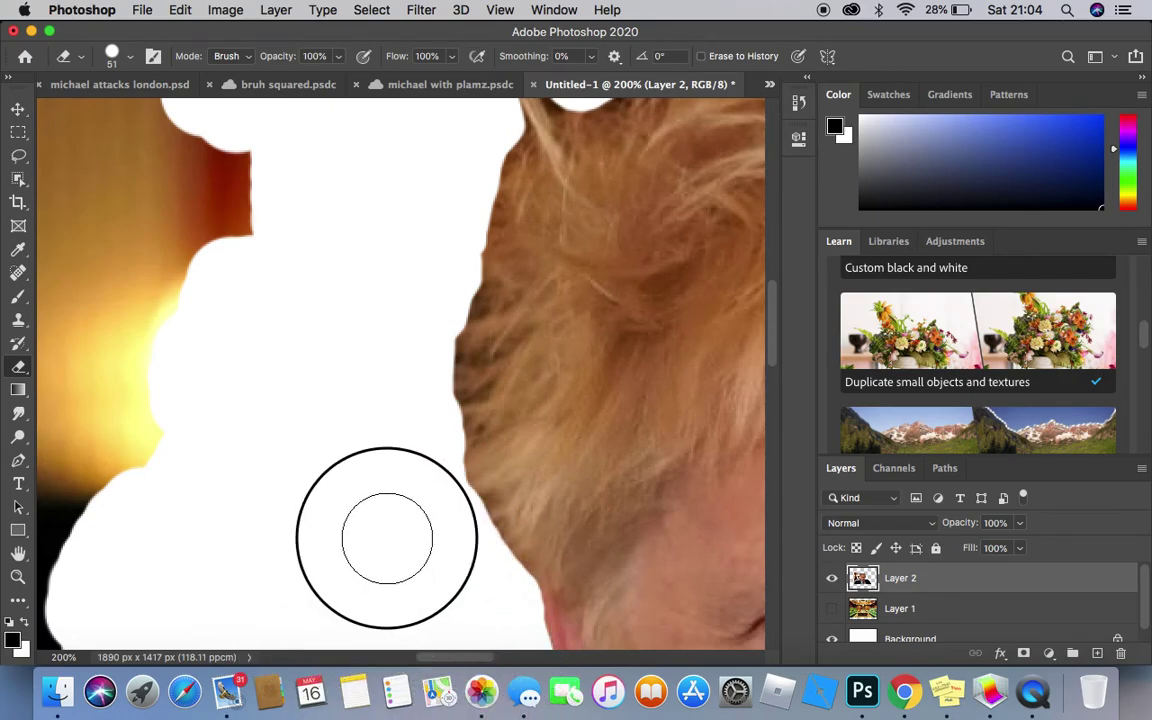
Erase the rest of the background in the photo's upper-left corner, out to its left edge.
{"action": "mouse_move", "coordinate": [778, 329]}
{"action": "left_mouse_down"}
{"action": "mouse_move", "coordinate": [779, 257]}
{"action": "mouse_move", "coordinate": [779, 286]}
{"action": "left_mouse_up"}
{"action": "mouse_move", "coordinate": [214, 456]}
{"action": "left_mouse_down"}
{"action": "mouse_move", "coordinate": [203, 530]}
{"action": "mouse_move", "coordinate": [171, 320]}
{"action": "mouse_move", "coordinate": [111, 520]}
{"action": "mouse_move", "coordinate": [206, 260]}
{"action": "mouse_move", "coordinate": [200, 212]}
{"action": "mouse_move", "coordinate": [42, 452]}
{"action": "mouse_move", "coordinate": [106, 346]}
{"action": "mouse_move", "coordinate": [111, 289]}
{"action": "mouse_move", "coordinate": [42, 370]}
{"action": "mouse_move", "coordinate": [85, 241]}
{"action": "mouse_move", "coordinate": [84, 272]}
{"action": "mouse_move", "coordinate": [56, 210]}
{"action": "mouse_move", "coordinate": [145, 247]}
{"action": "left_mouse_up"}
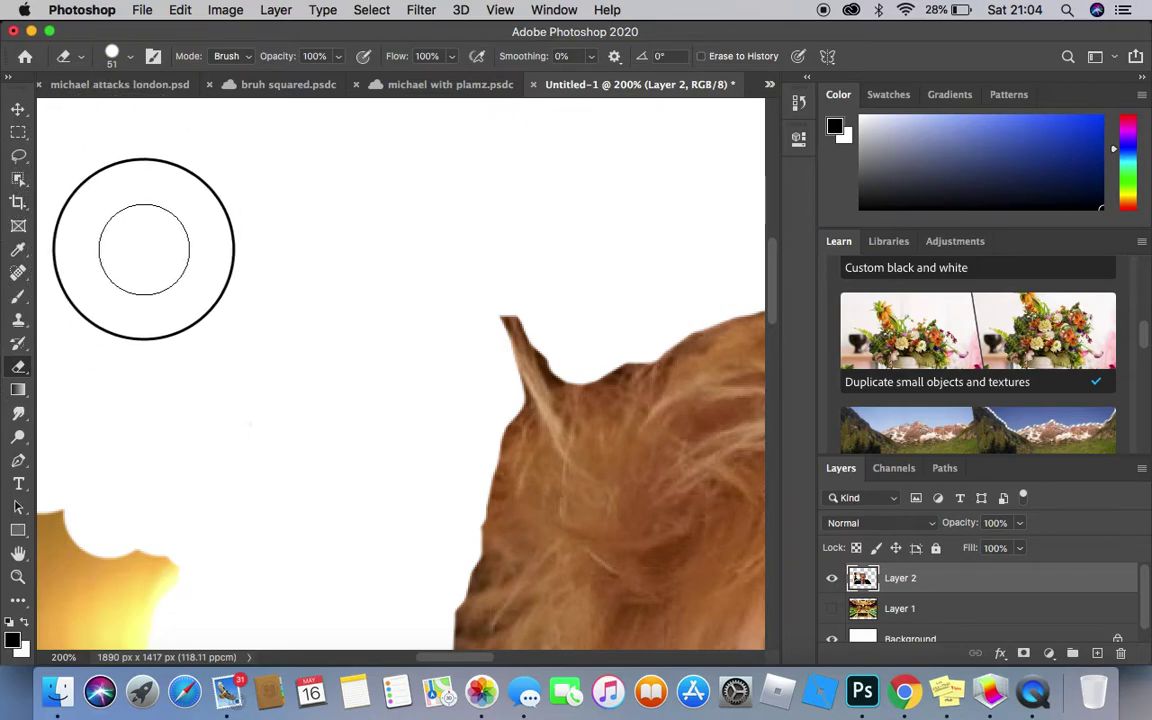
{"action": "left_click_drag", "start_coordinate": [452, 662], "coordinate": [415, 667]}
{"action": "mouse_move", "coordinate": [401, 410]}
{"action": "left_mouse_down"}
{"action": "mouse_move", "coordinate": [95, 358]}
{"action": "mouse_move", "coordinate": [289, 221]}
{"action": "mouse_move", "coordinate": [163, 281]}
{"action": "mouse_move", "coordinate": [277, 345]}
{"action": "mouse_move", "coordinate": [309, 311]}
{"action": "mouse_move", "coordinate": [335, 137]}
{"action": "mouse_move", "coordinate": [325, 232]}
{"action": "mouse_move", "coordinate": [337, 298]}
{"action": "mouse_move", "coordinate": [248, 477]}
{"action": "mouse_move", "coordinate": [200, 459]}
{"action": "mouse_move", "coordinate": [176, 490]}
{"action": "mouse_move", "coordinate": [272, 381]}
{"action": "mouse_move", "coordinate": [158, 590]}
{"action": "mouse_move", "coordinate": [251, 505]}
{"action": "mouse_move", "coordinate": [207, 593]}
{"action": "mouse_move", "coordinate": [321, 459]}
{"action": "mouse_move", "coordinate": [281, 519]}
{"action": "mouse_move", "coordinate": [334, 486]}
{"action": "mouse_move", "coordinate": [360, 516]}
{"action": "mouse_move", "coordinate": [398, 496]}
{"action": "mouse_move", "coordinate": [328, 503]}
{"action": "mouse_move", "coordinate": [498, 579]}
{"action": "mouse_move", "coordinate": [374, 544]}
{"action": "mouse_move", "coordinate": [418, 574]}
{"action": "mouse_move", "coordinate": [325, 552]}
{"action": "mouse_move", "coordinate": [344, 564]}
{"action": "mouse_move", "coordinate": [337, 595]}
{"action": "mouse_move", "coordinate": [237, 596]}
{"action": "mouse_move", "coordinate": [209, 626]}
{"action": "mouse_move", "coordinate": [489, 634]}
{"action": "left_mouse_up"}
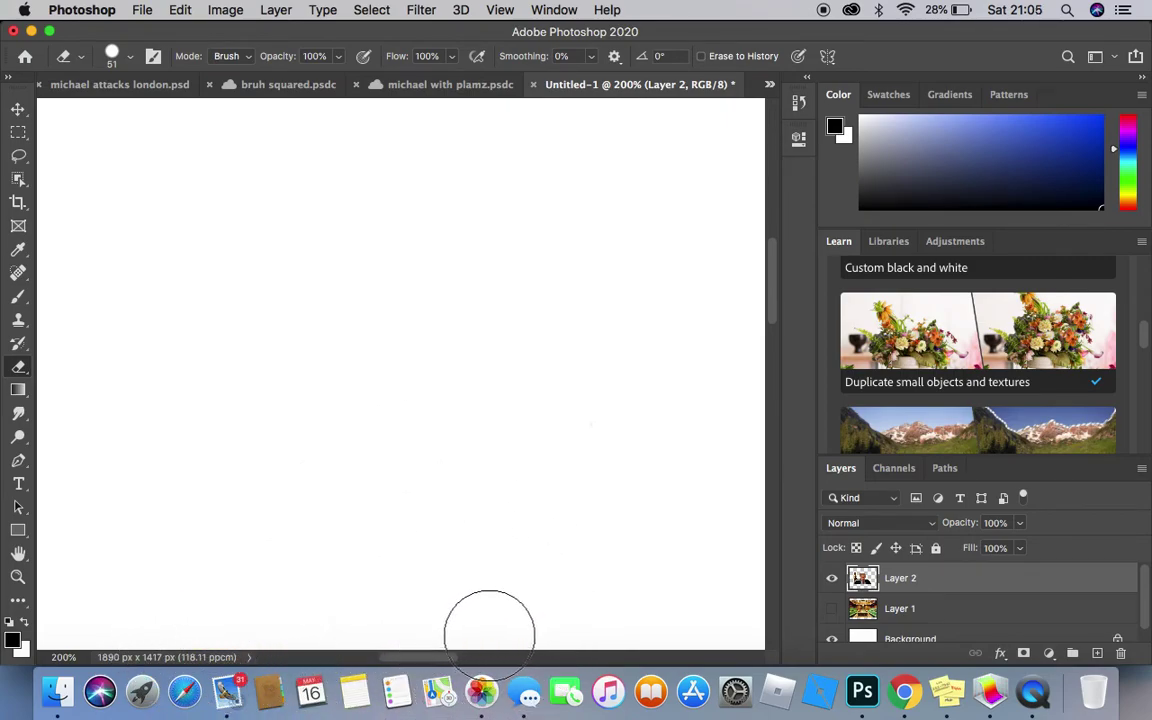
Erase the blurred background above the shoulder beside the left side of the face, from the photo's left edge up to the ear.
{"action": "left_click_drag", "start_coordinate": [778, 258], "coordinate": [777, 340]}
{"action": "mouse_move", "coordinate": [489, 296]}
{"action": "left_mouse_down"}
{"action": "mouse_move", "coordinate": [203, 262]}
{"action": "mouse_move", "coordinate": [140, 282]}
{"action": "mouse_move", "coordinate": [432, 345]}
{"action": "mouse_move", "coordinate": [459, 369]}
{"action": "mouse_move", "coordinate": [199, 357]}
{"action": "mouse_move", "coordinate": [99, 392]}
{"action": "mouse_move", "coordinate": [369, 382]}
{"action": "mouse_move", "coordinate": [398, 425]}
{"action": "mouse_move", "coordinate": [162, 510]}
{"action": "mouse_move", "coordinate": [282, 412]}
{"action": "mouse_move", "coordinate": [164, 472]}
{"action": "mouse_move", "coordinate": [375, 478]}
{"action": "mouse_move", "coordinate": [253, 574]}
{"action": "mouse_move", "coordinate": [269, 580]}
{"action": "mouse_move", "coordinate": [248, 591]}
{"action": "mouse_move", "coordinate": [162, 577]}
{"action": "mouse_move", "coordinate": [241, 632]}
{"action": "mouse_move", "coordinate": [254, 549]}
{"action": "mouse_move", "coordinate": [146, 675]}
{"action": "mouse_move", "coordinate": [337, 579]}
{"action": "mouse_move", "coordinate": [353, 583]}
{"action": "mouse_move", "coordinate": [360, 617]}
{"action": "left_mouse_up"}
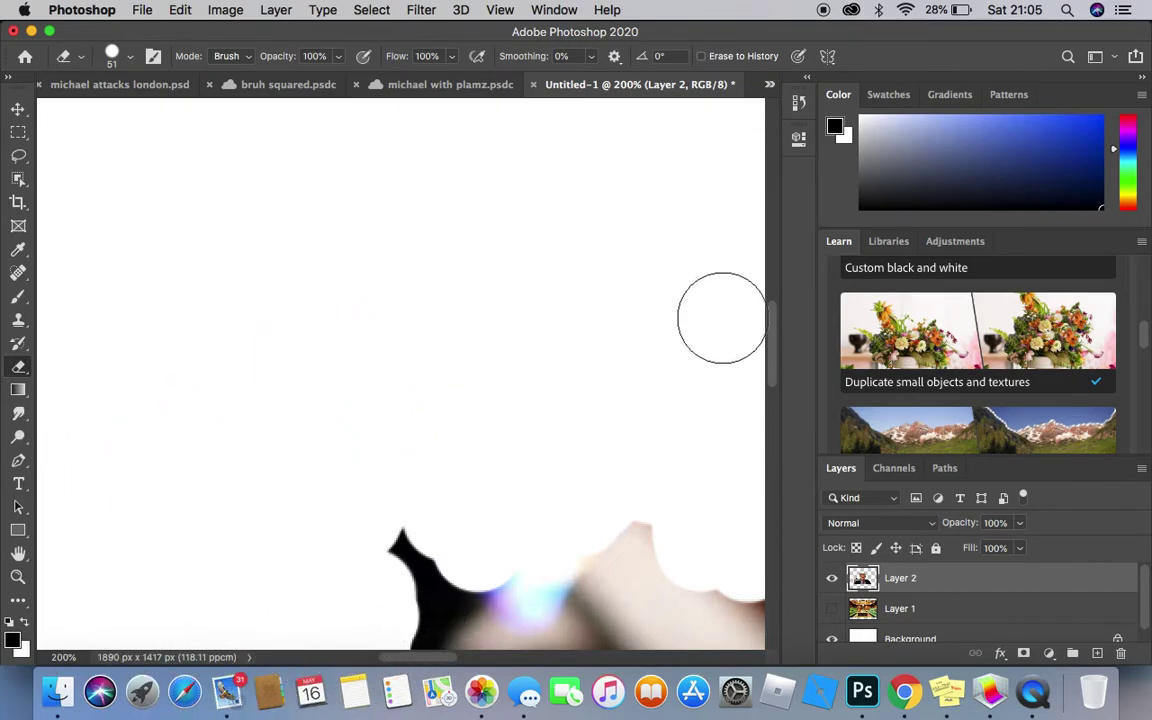
{"action": "left_click_drag", "start_coordinate": [775, 345], "coordinate": [772, 397]}
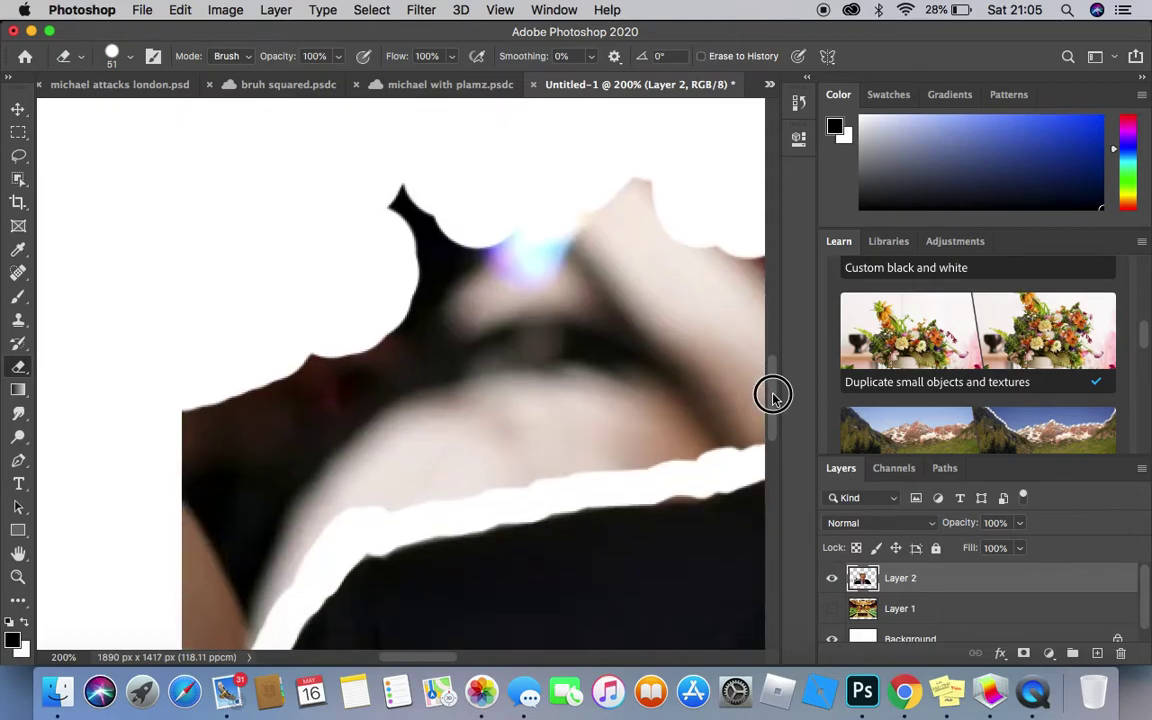
{"action": "mouse_move", "coordinate": [333, 283]}
{"action": "left_mouse_down"}
{"action": "mouse_move", "coordinate": [432, 293]}
{"action": "mouse_move", "coordinate": [404, 250]}
{"action": "mouse_move", "coordinate": [254, 413]}
{"action": "mouse_move", "coordinate": [346, 353]}
{"action": "mouse_move", "coordinate": [152, 418]}
{"action": "mouse_move", "coordinate": [231, 566]}
{"action": "mouse_move", "coordinate": [204, 497]}
{"action": "mouse_move", "coordinate": [225, 578]}
{"action": "mouse_move", "coordinate": [212, 600]}
{"action": "mouse_move", "coordinate": [278, 539]}
{"action": "mouse_move", "coordinate": [325, 469]}
{"action": "mouse_move", "coordinate": [557, 305]}
{"action": "mouse_move", "coordinate": [575, 242]}
{"action": "mouse_move", "coordinate": [484, 315]}
{"action": "mouse_move", "coordinate": [570, 193]}
{"action": "mouse_move", "coordinate": [619, 245]}
{"action": "mouse_move", "coordinate": [646, 220]}
{"action": "mouse_move", "coordinate": [607, 362]}
{"action": "mouse_move", "coordinate": [551, 416]}
{"action": "mouse_move", "coordinate": [437, 476]}
{"action": "mouse_move", "coordinate": [374, 485]}
{"action": "left_mouse_up"}
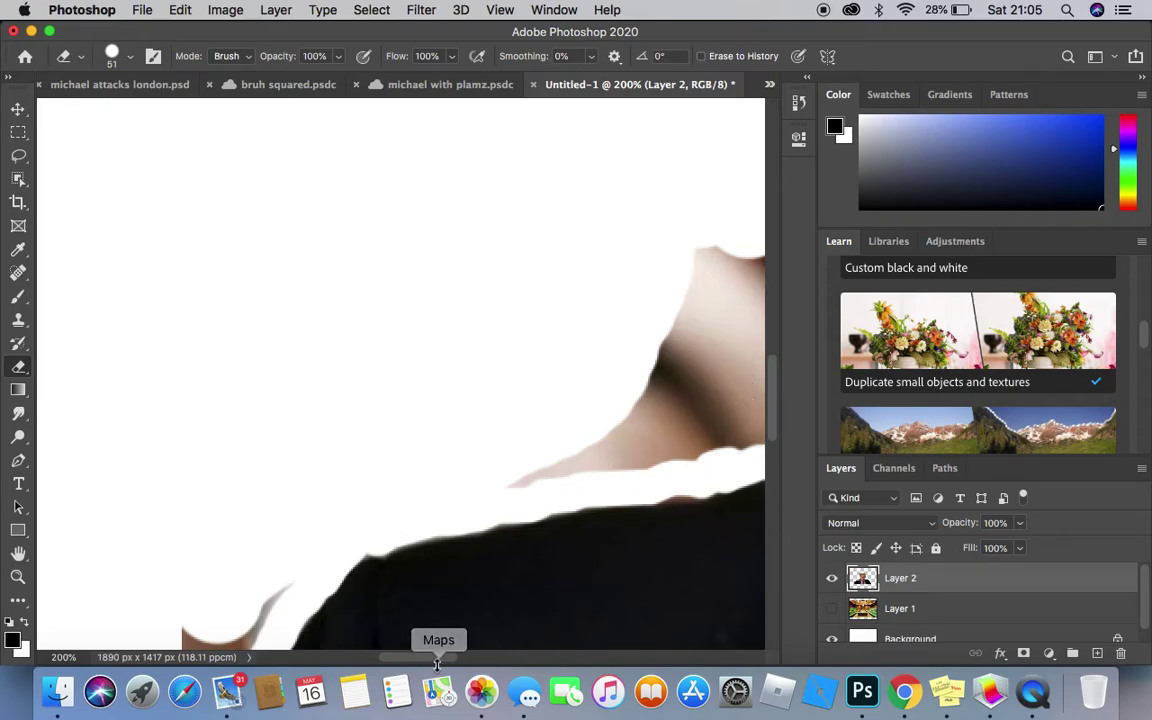
{"action": "mouse_move", "coordinate": [434, 657]}
{"action": "left_mouse_down"}
{"action": "mouse_move", "coordinate": [483, 657]}
{"action": "mouse_move", "coordinate": [460, 657]}
{"action": "left_mouse_up"}
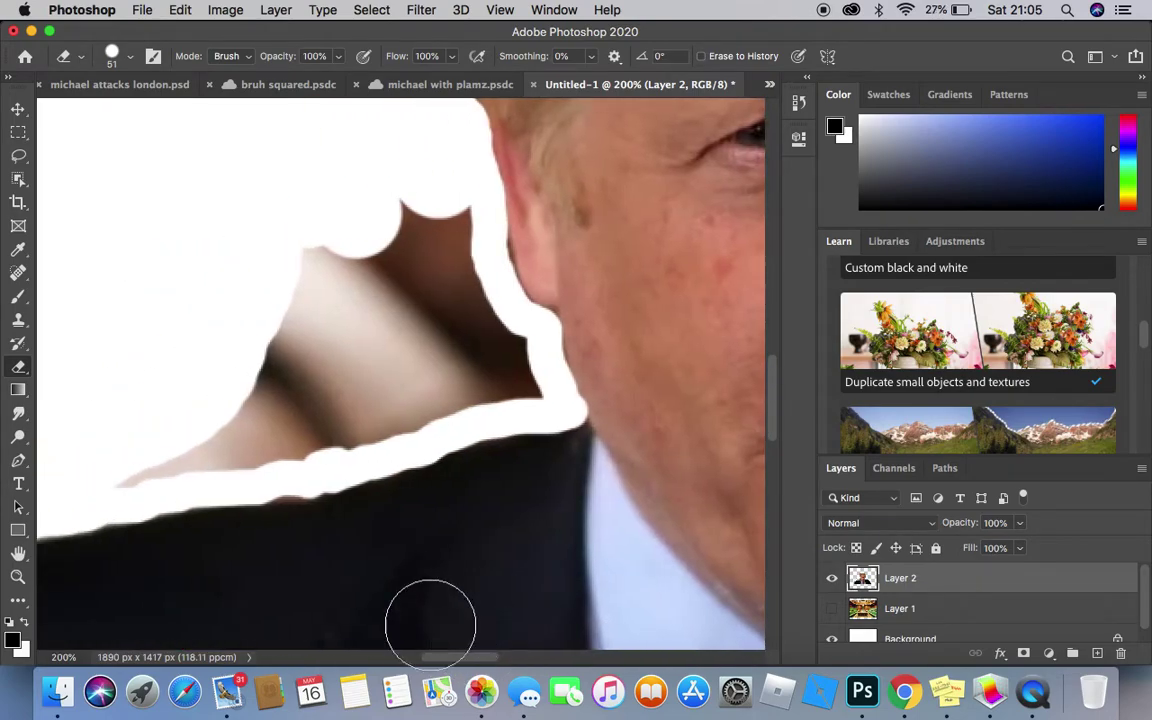
{"action": "mouse_move", "coordinate": [80, 462]}
{"action": "left_mouse_down"}
{"action": "mouse_move", "coordinate": [226, 445]}
{"action": "mouse_move", "coordinate": [400, 362]}
{"action": "mouse_move", "coordinate": [335, 382]}
{"action": "mouse_move", "coordinate": [298, 423]}
{"action": "mouse_move", "coordinate": [399, 416]}
{"action": "mouse_move", "coordinate": [515, 365]}
{"action": "mouse_move", "coordinate": [396, 284]}
{"action": "mouse_move", "coordinate": [368, 212]}
{"action": "mouse_move", "coordinate": [446, 245]}
{"action": "mouse_move", "coordinate": [432, 271]}
{"action": "mouse_move", "coordinate": [279, 294]}
{"action": "mouse_move", "coordinate": [270, 365]}
{"action": "mouse_move", "coordinate": [339, 245]}
{"action": "mouse_move", "coordinate": [312, 283]}
{"action": "left_mouse_up"}
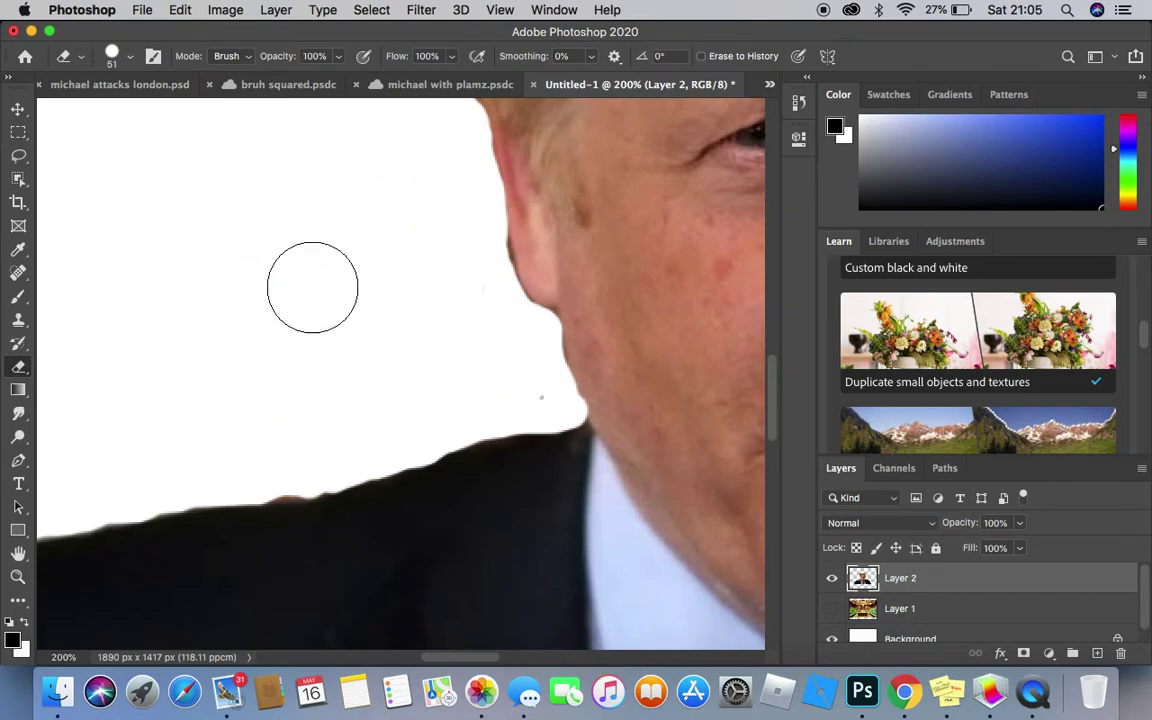
Erase the remaining background strip beside the left sleeve, down to the photo's bottom edge.
{"action": "left_click_drag", "start_coordinate": [482, 660], "coordinate": [427, 612]}
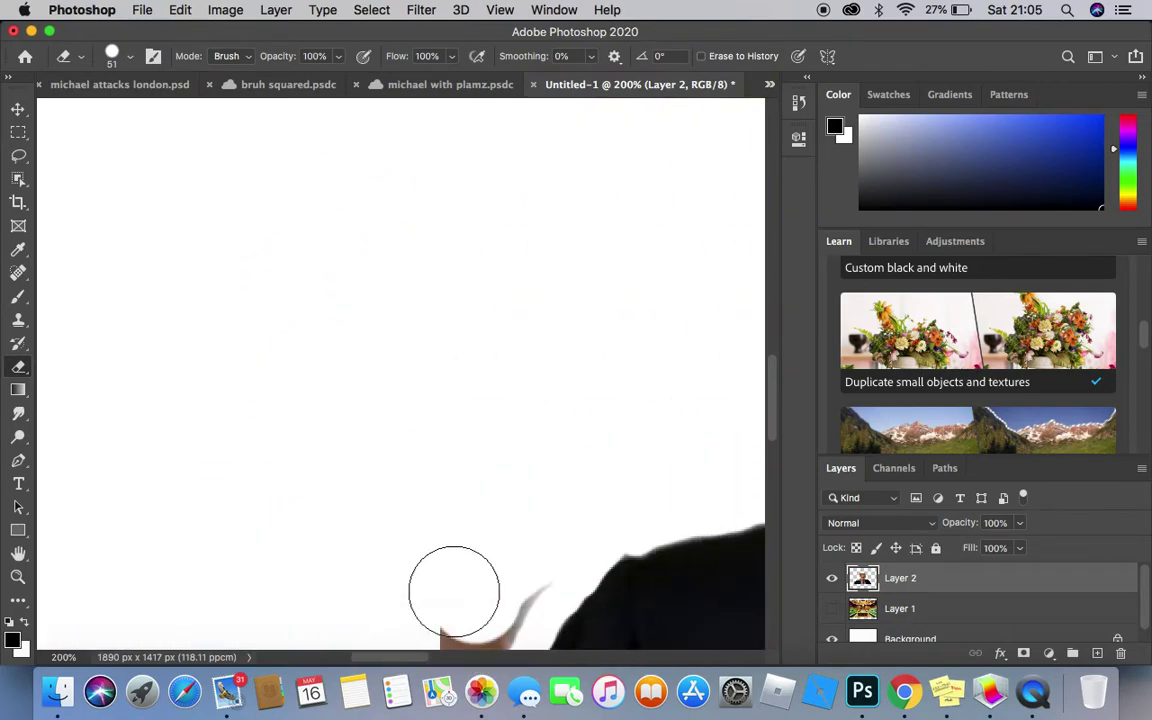
{"action": "left_click_drag", "start_coordinate": [775, 368], "coordinate": [781, 421]}
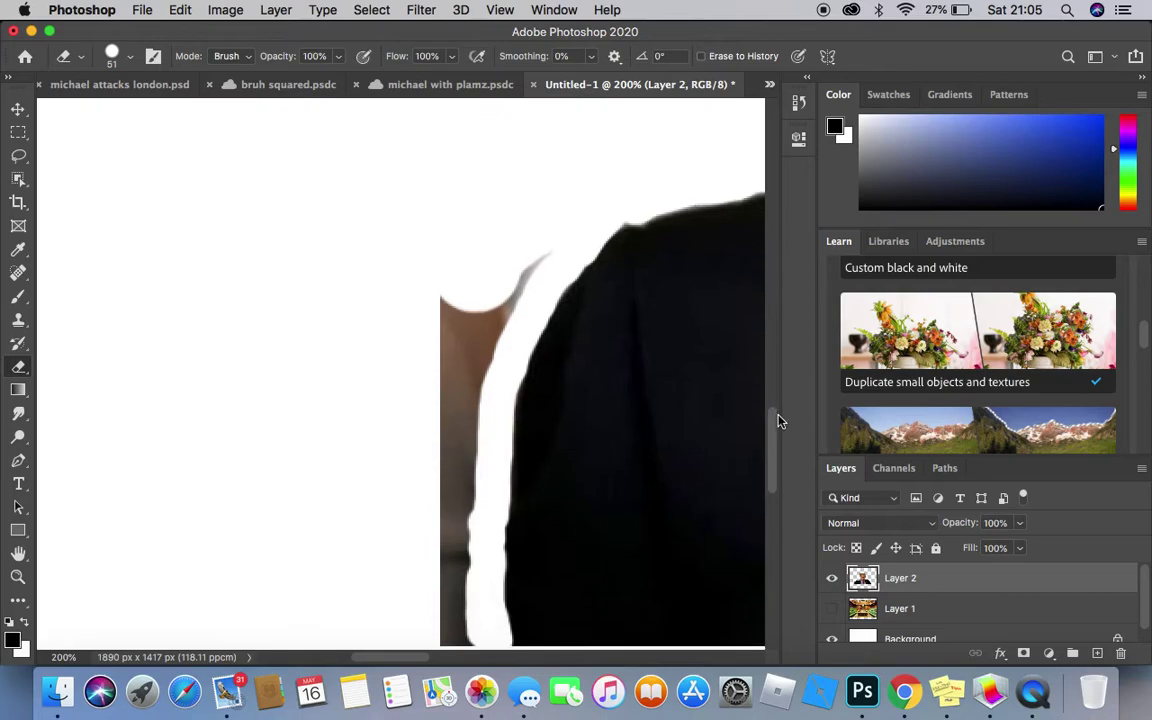
{"action": "mouse_move", "coordinate": [568, 271]}
{"action": "left_mouse_down"}
{"action": "mouse_move", "coordinate": [525, 260]}
{"action": "mouse_move", "coordinate": [428, 338]}
{"action": "mouse_move", "coordinate": [414, 377]}
{"action": "mouse_move", "coordinate": [445, 320]}
{"action": "mouse_move", "coordinate": [444, 419]}
{"action": "mouse_move", "coordinate": [473, 297]}
{"action": "mouse_move", "coordinate": [435, 463]}
{"action": "mouse_move", "coordinate": [433, 645]}
{"action": "left_mouse_up"}
{"action": "mouse_move", "coordinate": [775, 457]}
{"action": "left_mouse_down"}
{"action": "mouse_move", "coordinate": [771, 501]}
{"action": "mouse_move", "coordinate": [797, 463]}
{"action": "mouse_move", "coordinate": [802, 391]}
{"action": "mouse_move", "coordinate": [778, 350]}
{"action": "left_mouse_up"}
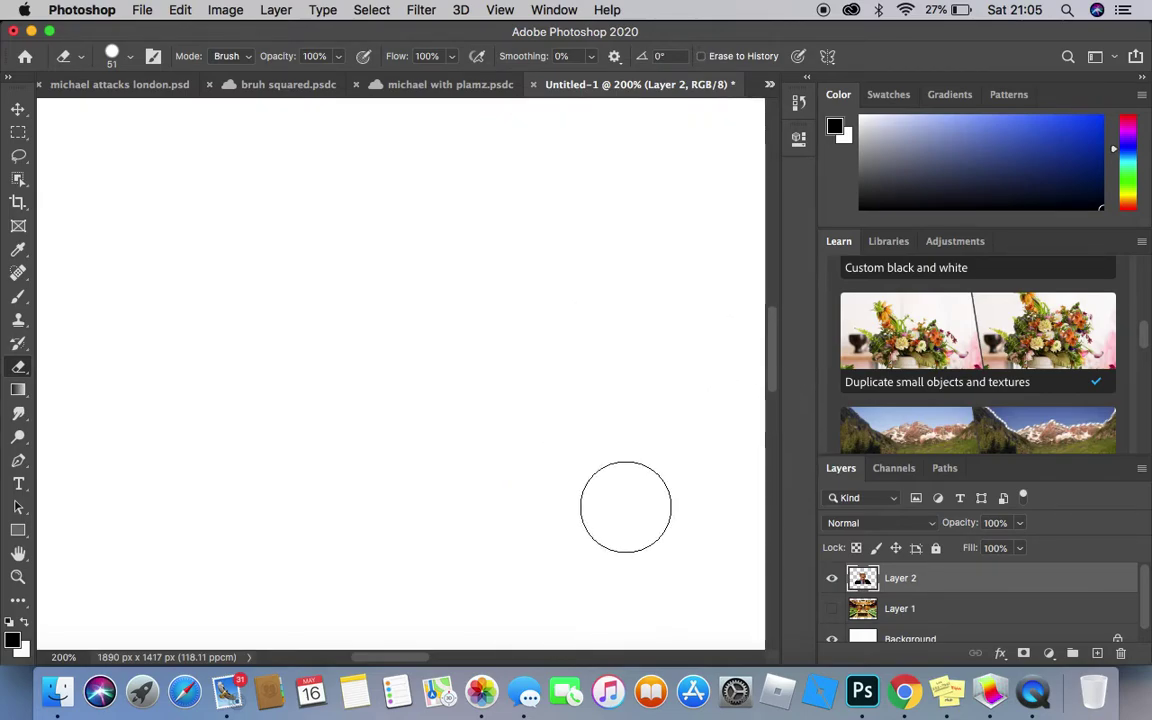
Scale the Boris Johnson cutout on Layer 2 down proportionally to about 43%.
{"action": "left_click", "coordinate": [17, 577]}
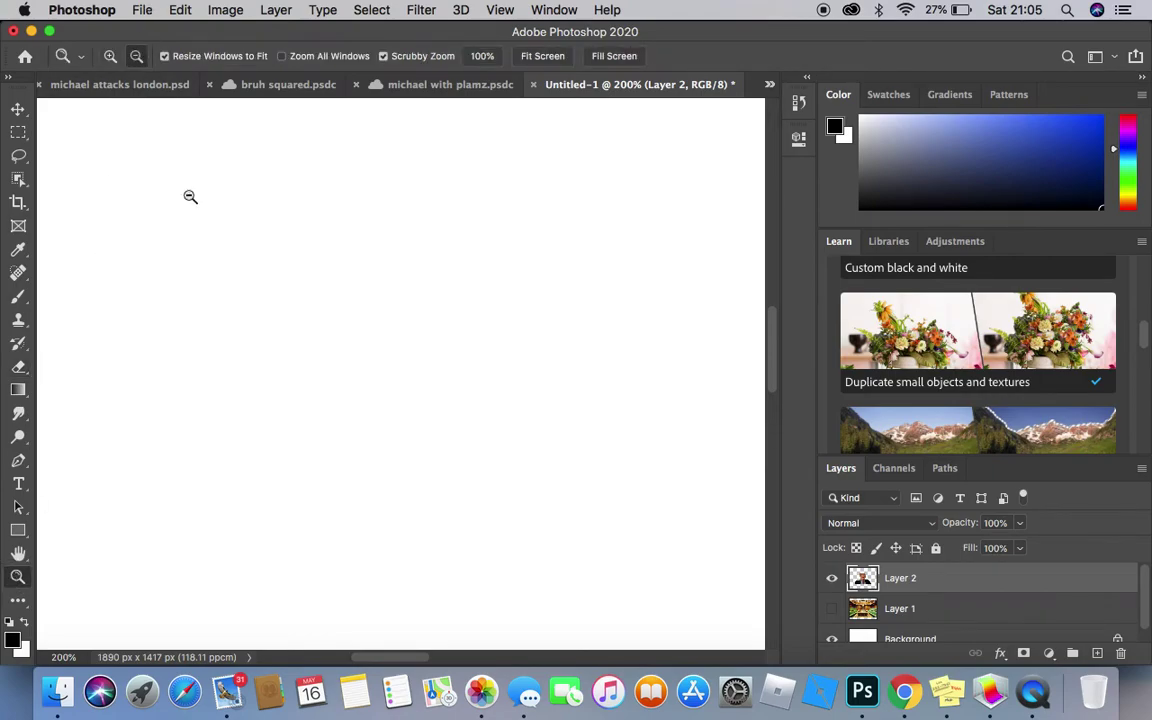
{"action": "left_click", "coordinate": [237, 317]}
{"action": "left_click", "coordinate": [237, 317]}
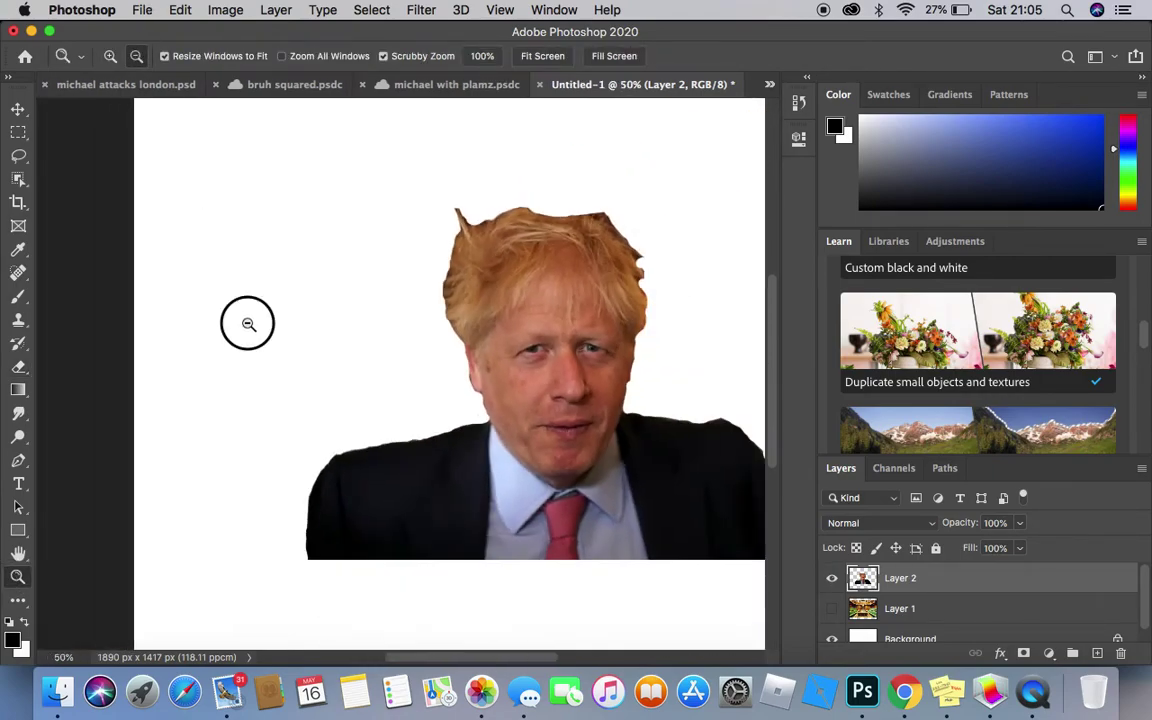
{"action": "left_click", "coordinate": [249, 324]}
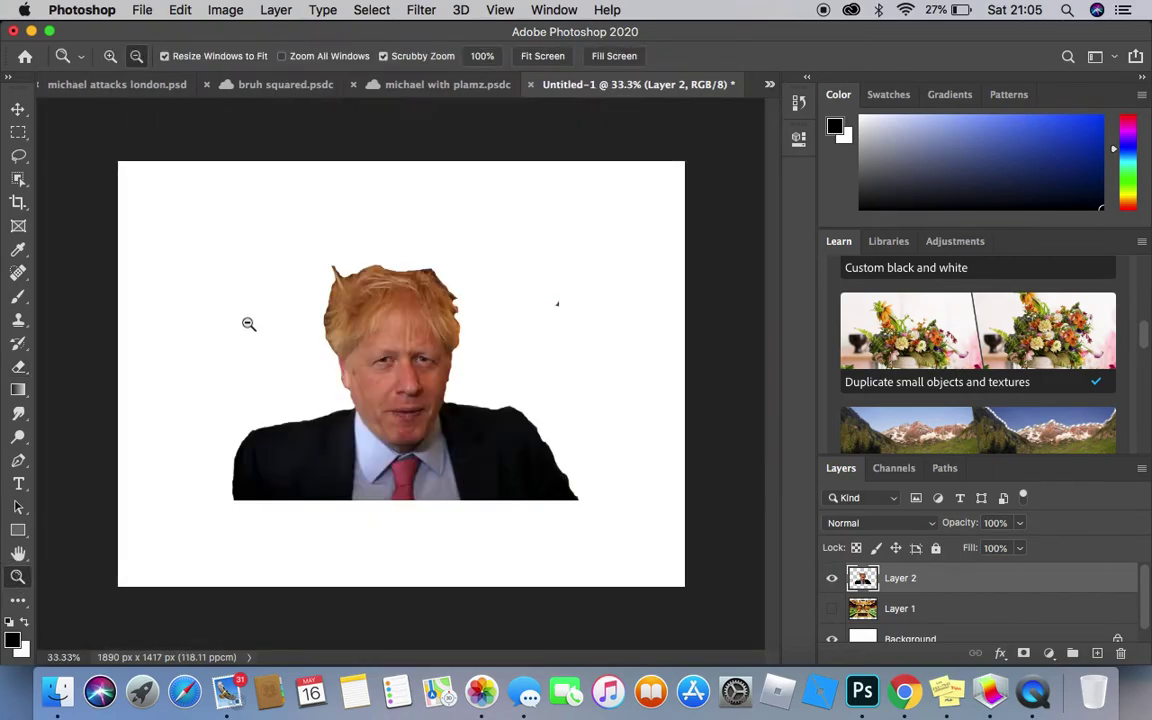
{"action": "left_click", "coordinate": [17, 108]}
{"action": "left_click_drag", "start_coordinate": [226, 247], "coordinate": [430, 398]}
Show the parliament chamber on Layer 1 and place the cutout on the left green bench beside the table.
{"action": "left_click_drag", "start_coordinate": [441, 453], "coordinate": [230, 435]}
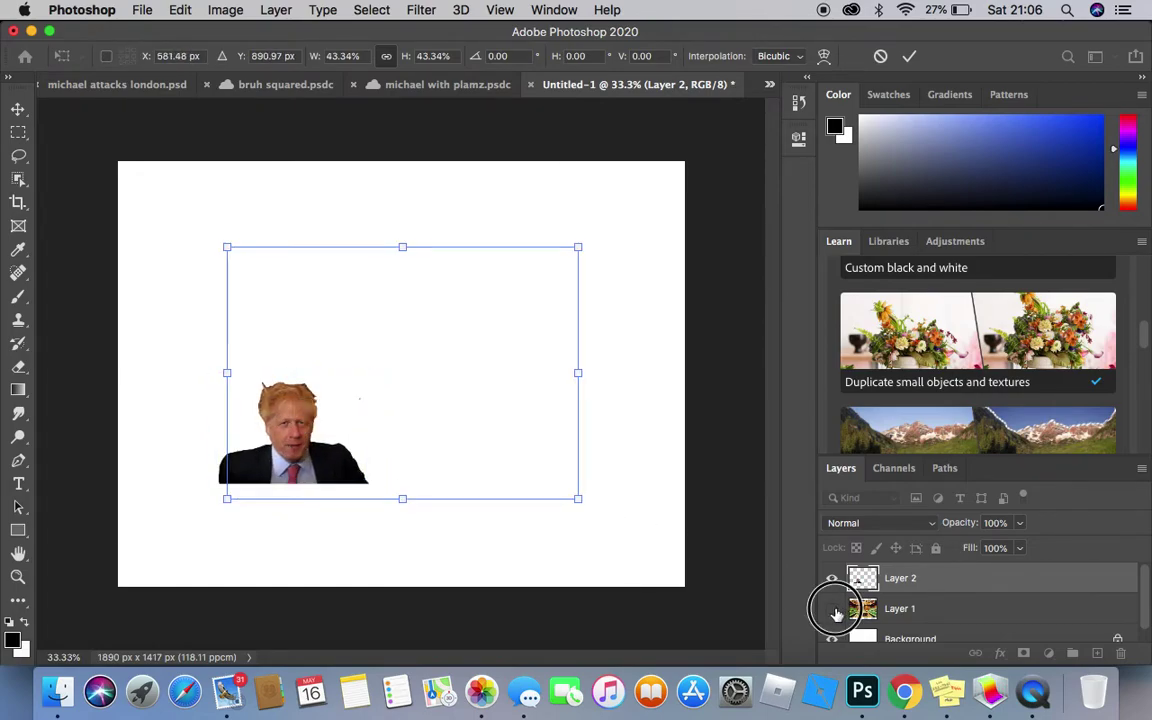
{"action": "left_click", "coordinate": [831, 608]}
{"action": "left_click_drag", "start_coordinate": [287, 443], "coordinate": [235, 447]}
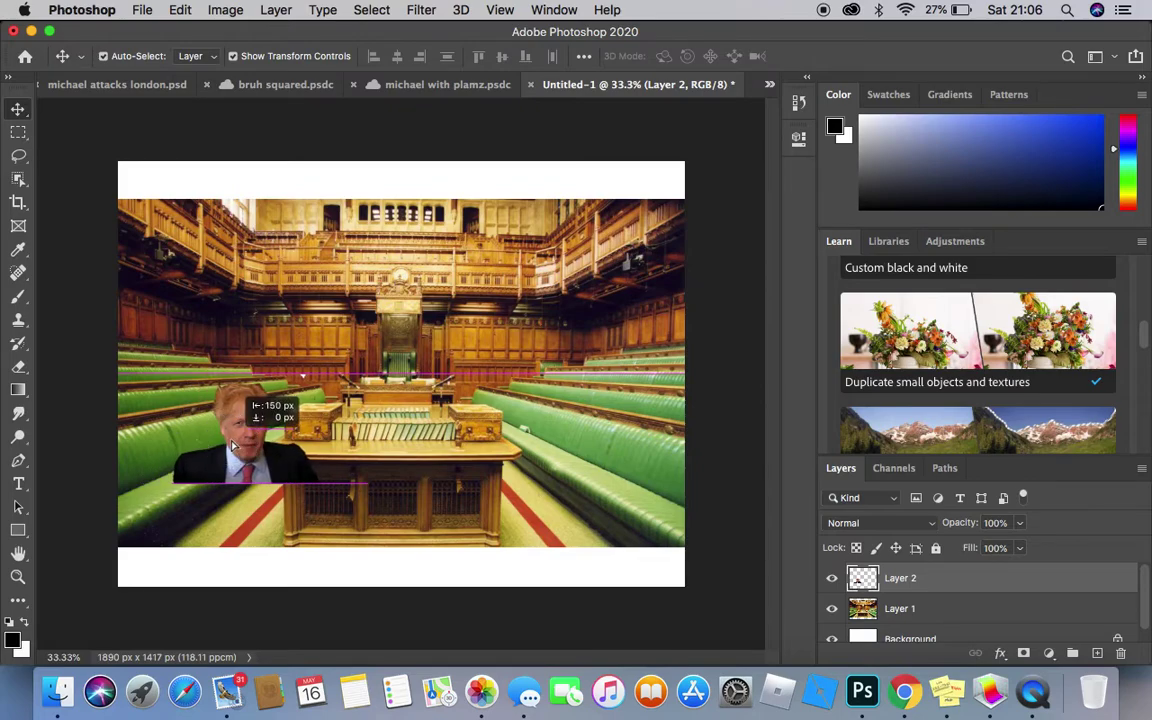
Hide Layer 2 and paint black over the left wooden box and table end on Layer 1 with a 41 px brush.
{"action": "left_click", "coordinate": [831, 579]}
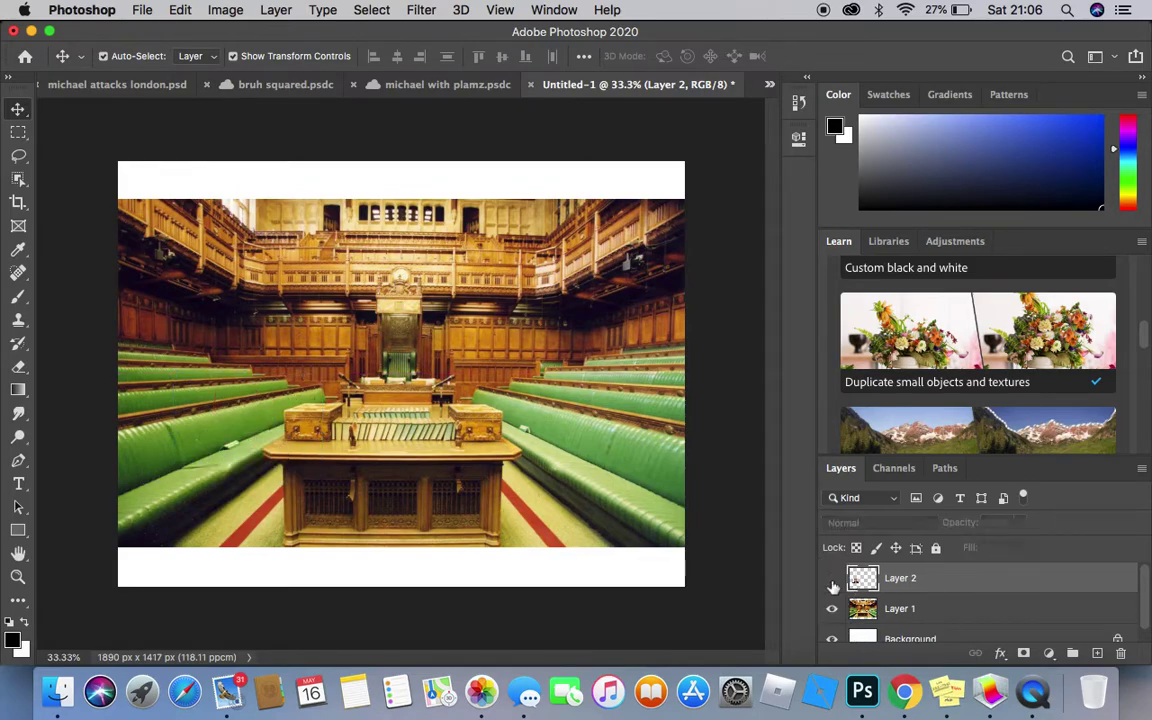
{"action": "left_click", "coordinate": [17, 299]}
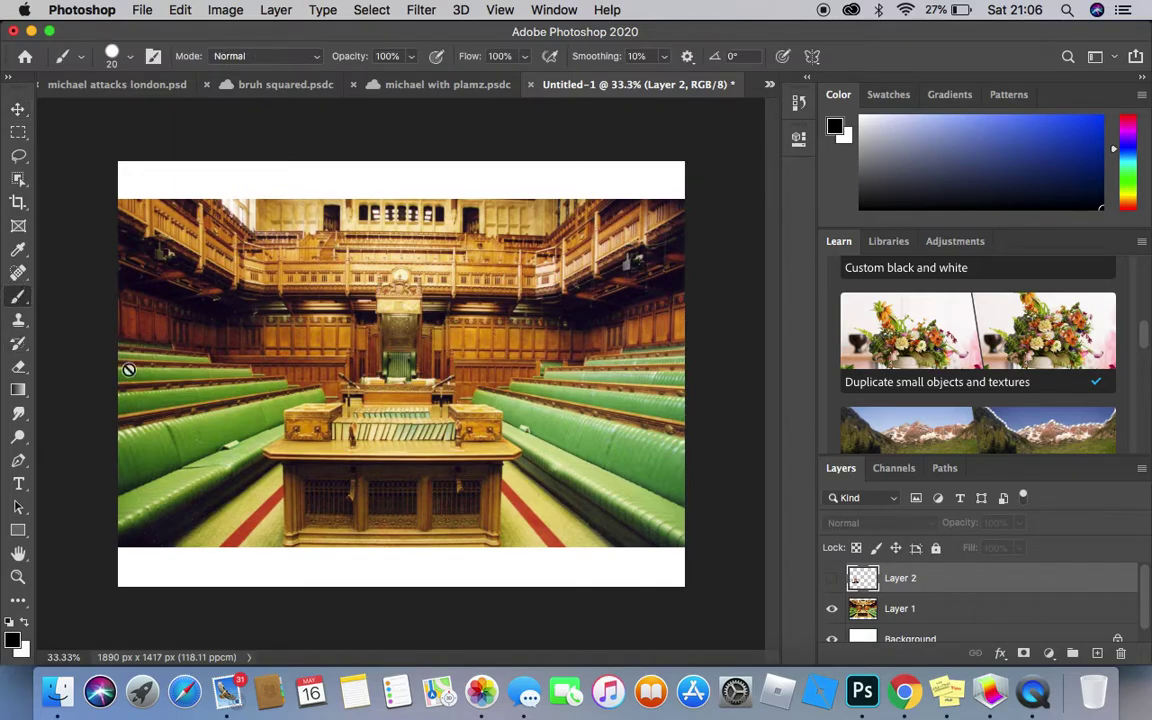
{"action": "left_click", "coordinate": [889, 612]}
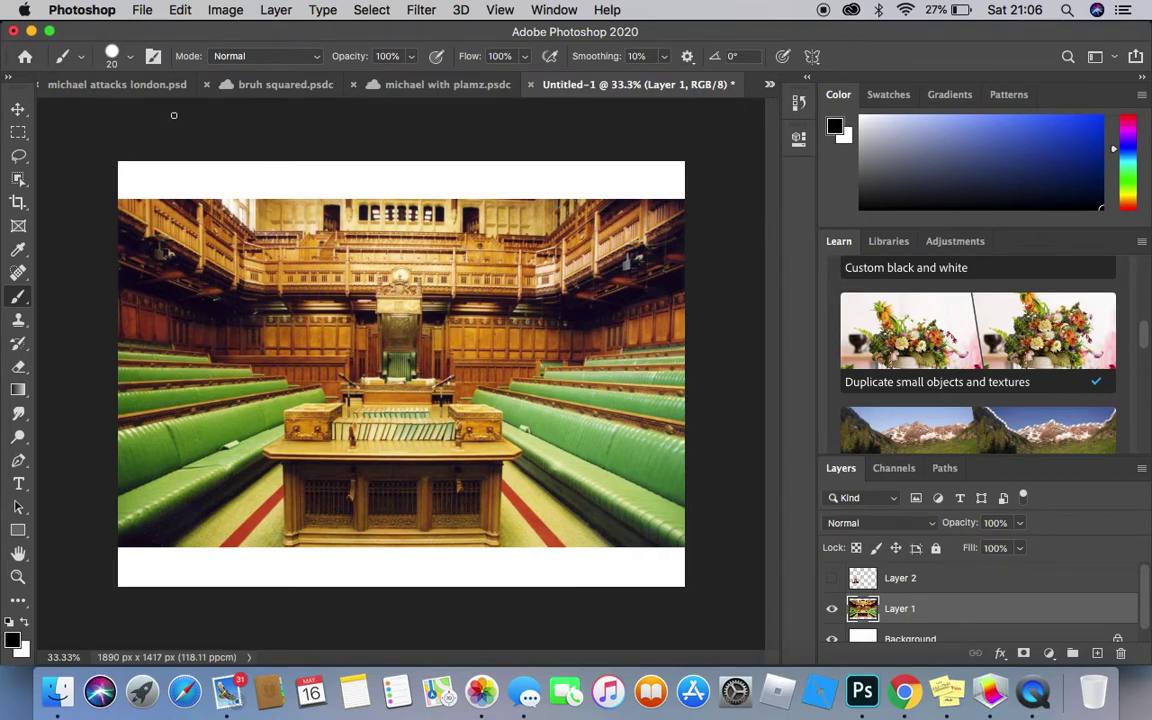
{"action": "left_click", "coordinate": [130, 57]}
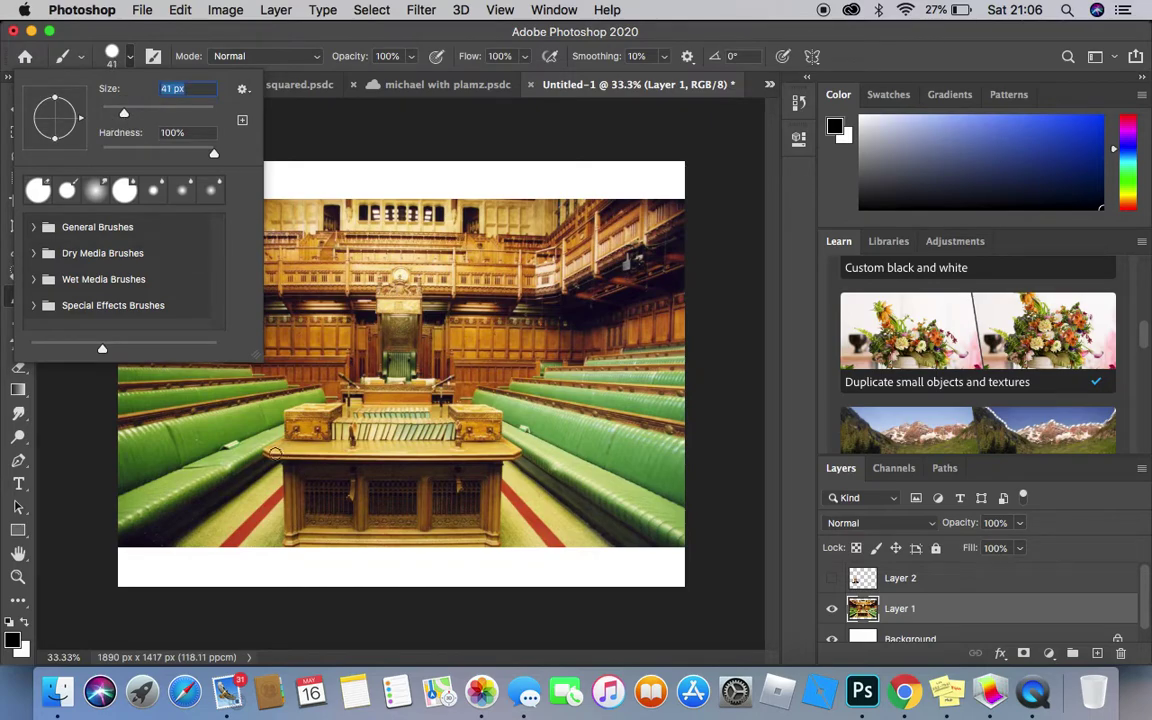
{"action": "key", "text": "Return"}
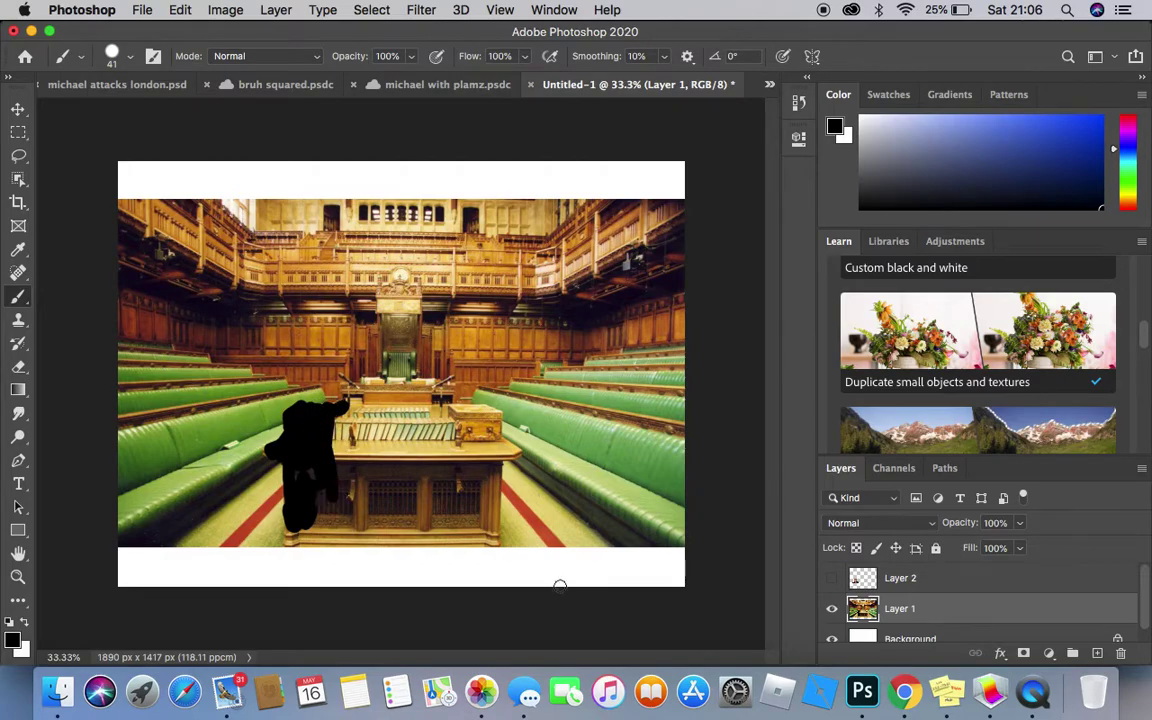
Show Layer 2 to compare, and undo the black brush strokes on the parliament image.
{"action": "left_click", "coordinate": [832, 578]}
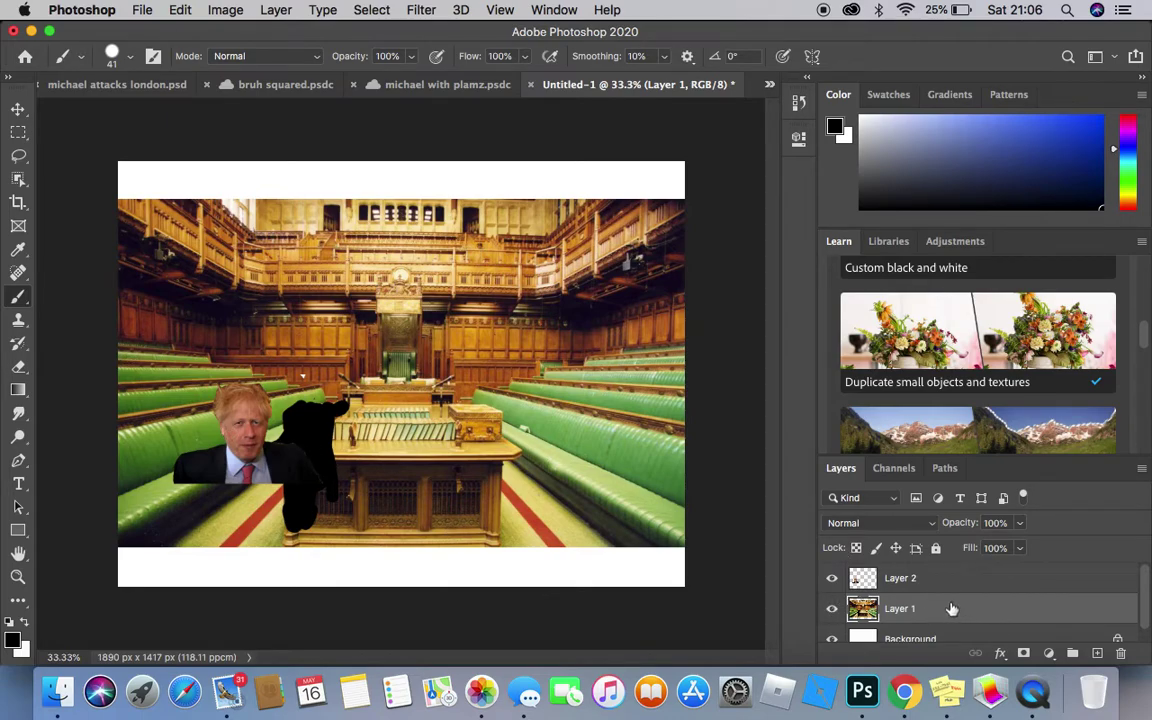
{"action": "key", "text": "super+z"}
{"action": "key", "text": "super+z"}
{"action": "key", "text": "super+z"}
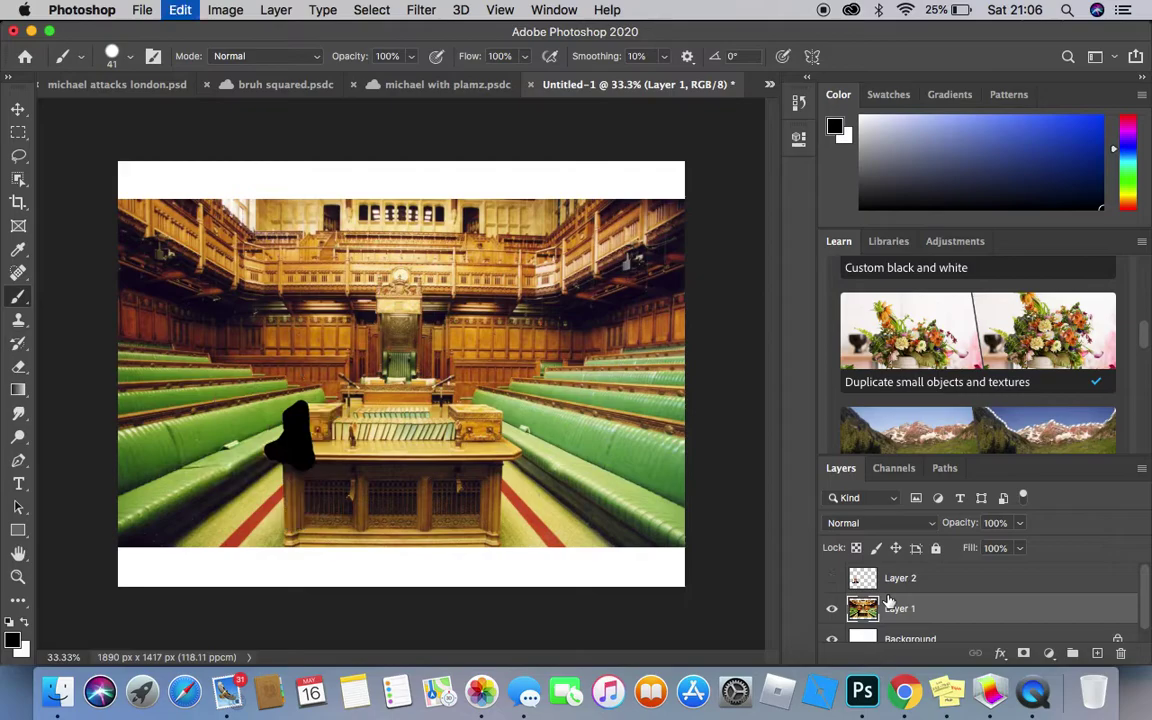
Create a new layer above Layer 2 and paint the left wooden box and table end black on it.
{"action": "left_click", "coordinate": [867, 578]}
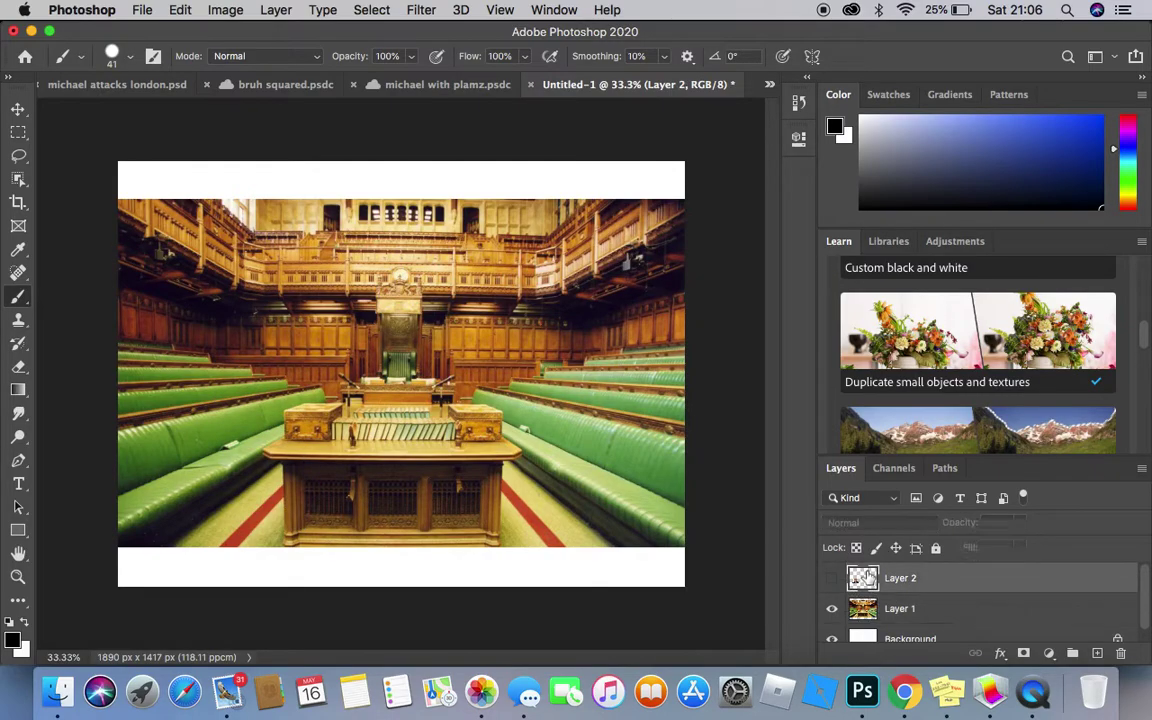
{"action": "left_click", "coordinate": [280, 9]}
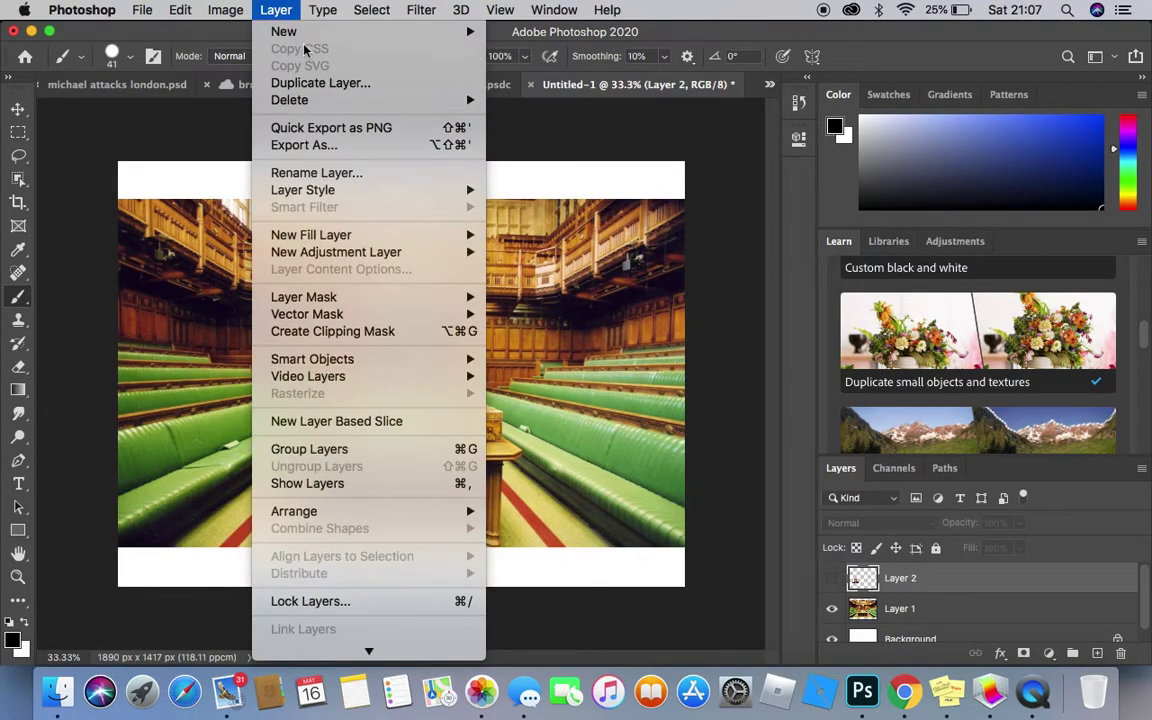
{"action": "mouse_move", "coordinate": [300, 32]}
{"action": "left_click", "coordinate": [512, 31]}
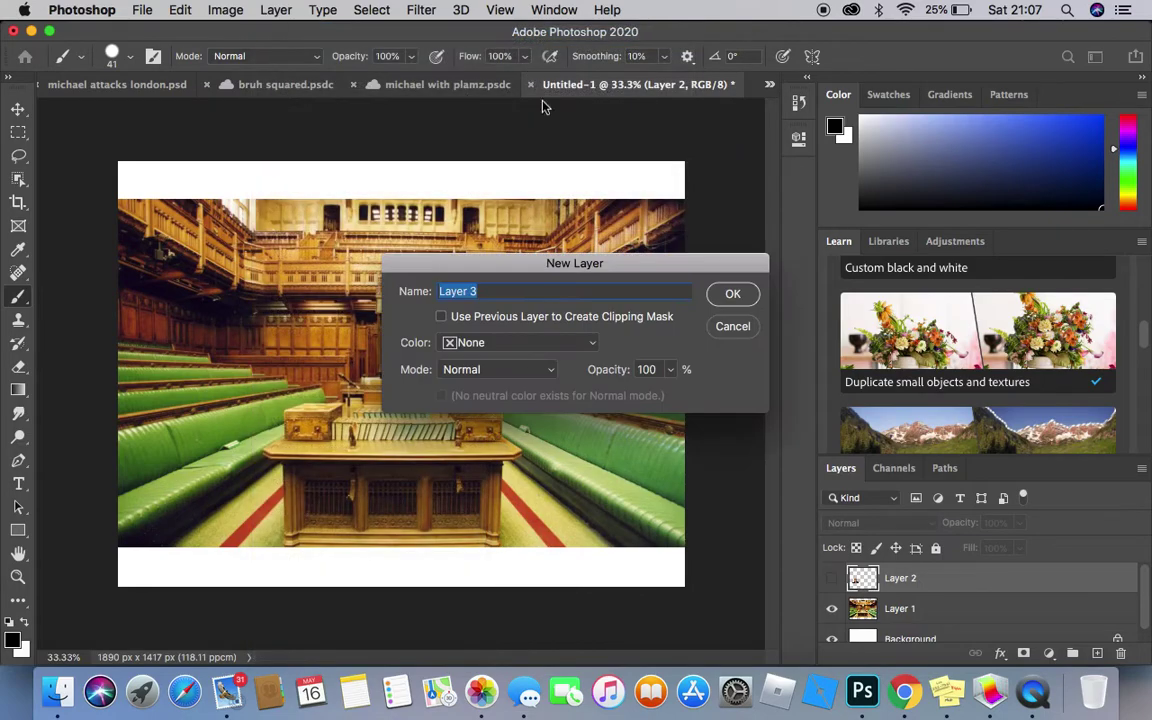
{"action": "left_click", "coordinate": [732, 296]}
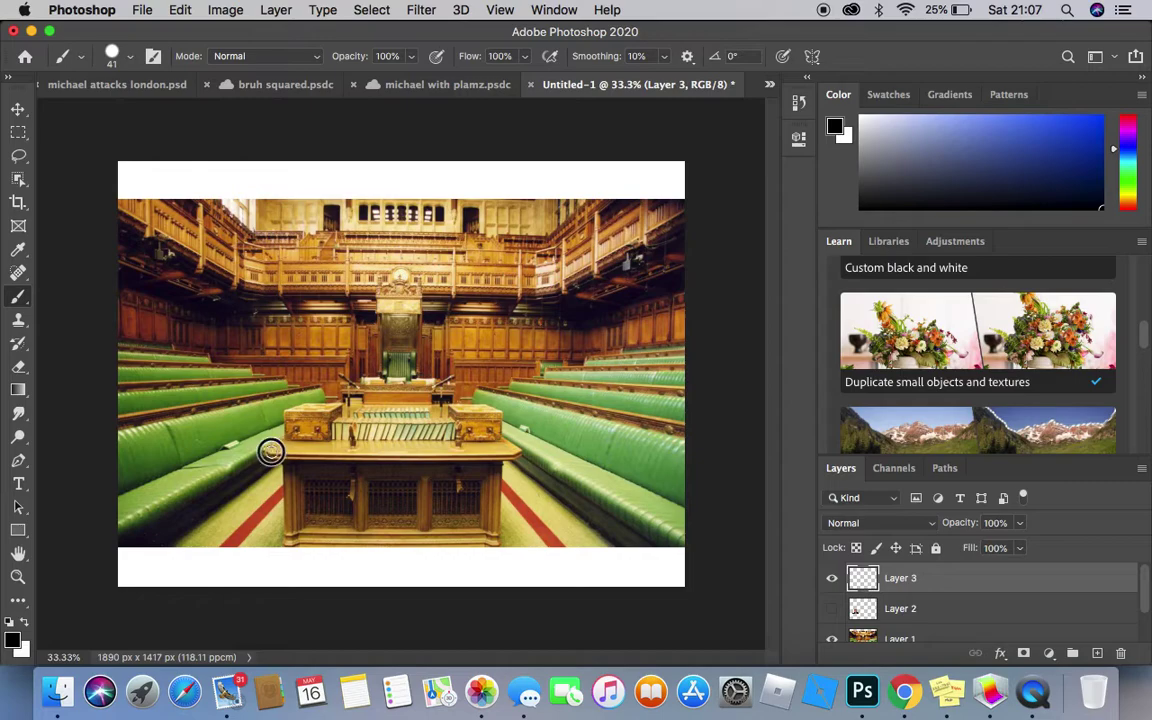
{"action": "mouse_move", "coordinate": [269, 450]}
{"action": "left_mouse_down"}
{"action": "mouse_move", "coordinate": [288, 465]}
{"action": "mouse_move", "coordinate": [287, 502]}
{"action": "mouse_move", "coordinate": [279, 449]}
{"action": "mouse_move", "coordinate": [292, 411]}
{"action": "mouse_move", "coordinate": [285, 419]}
{"action": "mouse_move", "coordinate": [330, 407]}
{"action": "left_mouse_up"}
{"action": "mouse_move", "coordinate": [290, 456]}
{"action": "left_mouse_down"}
{"action": "mouse_move", "coordinate": [310, 420]}
{"action": "mouse_move", "coordinate": [297, 495]}
{"action": "mouse_move", "coordinate": [297, 453]}
{"action": "mouse_move", "coordinate": [317, 415]}
{"action": "mouse_move", "coordinate": [309, 481]}
{"action": "mouse_move", "coordinate": [333, 414]}
{"action": "mouse_move", "coordinate": [312, 499]}
{"action": "mouse_move", "coordinate": [345, 419]}
{"action": "mouse_move", "coordinate": [343, 474]}
{"action": "left_mouse_up"}
Toggle the visibility of the three layers to check how the black shape overlaps the cutout.
{"action": "left_click", "coordinate": [832, 609]}
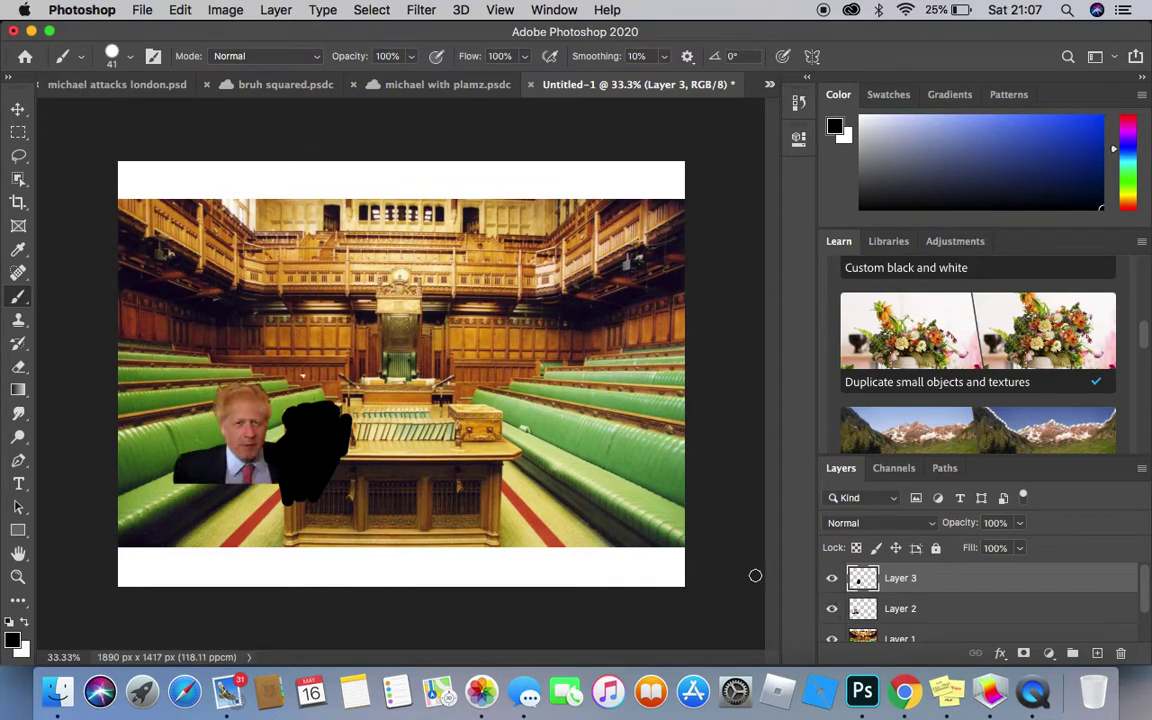
{"action": "left_click", "coordinate": [832, 639]}
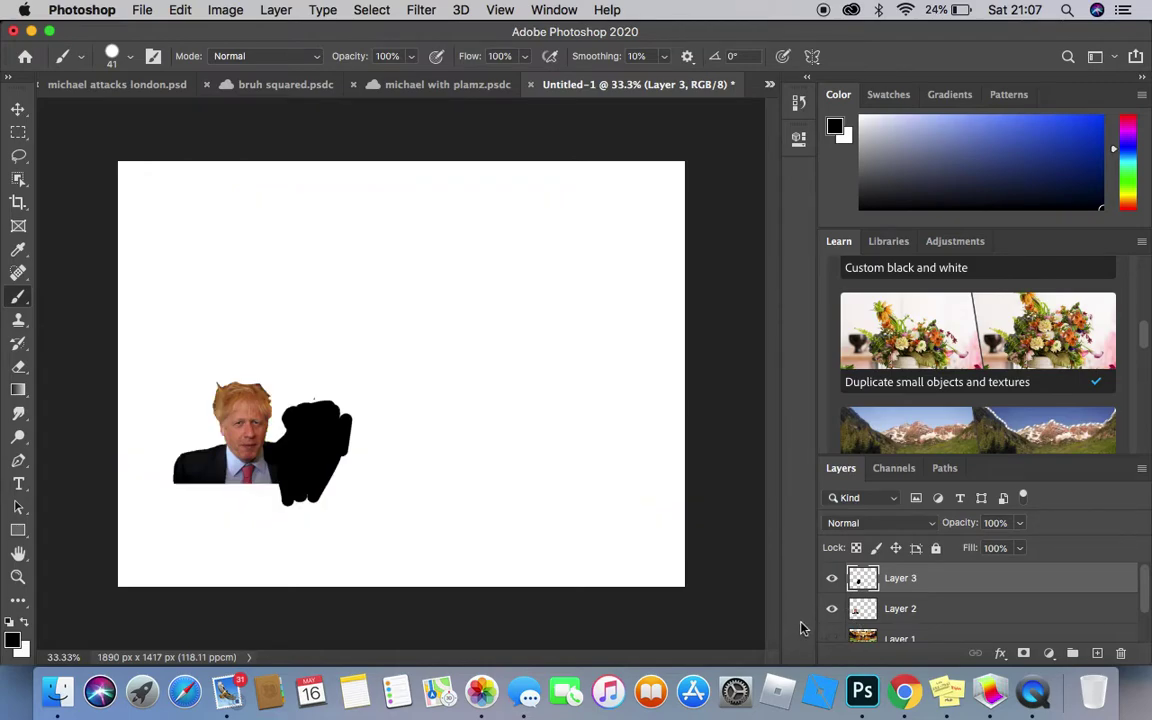
{"action": "left_click", "coordinate": [831, 610]}
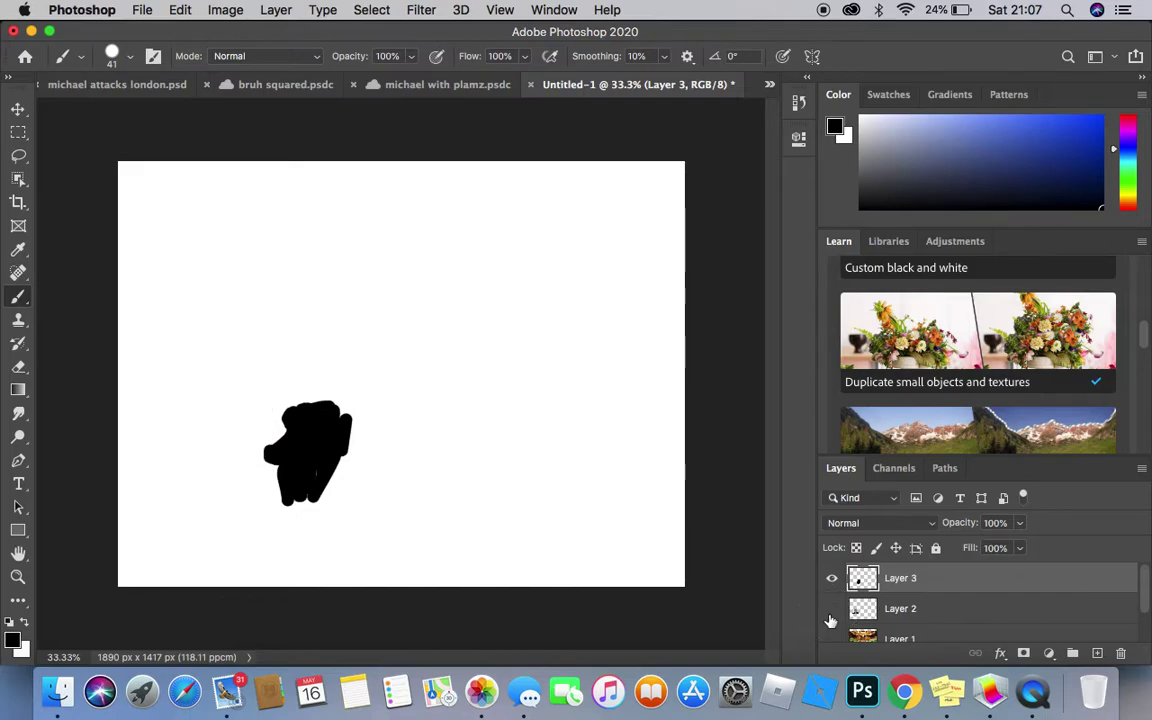
{"action": "left_click", "coordinate": [831, 609]}
{"action": "left_click", "coordinate": [832, 578]}
{"action": "left_click", "coordinate": [832, 578]}
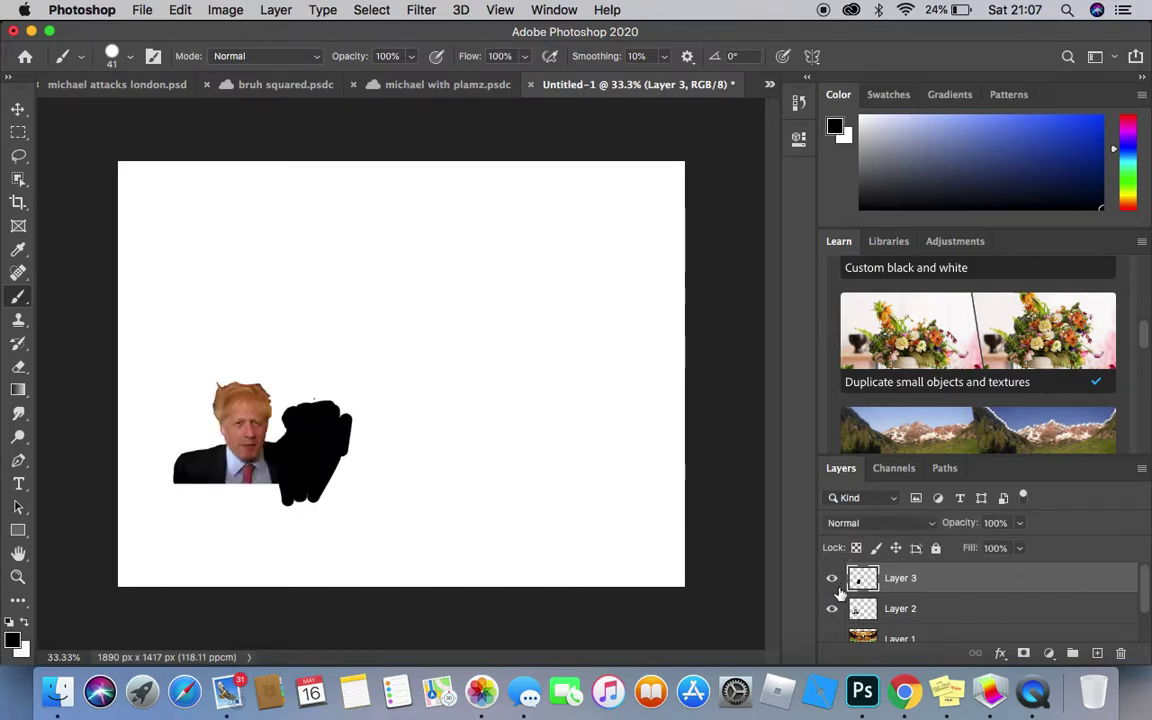
Delete the painted Layer 3 and show the parliament chamber on Layer 1 again.
{"action": "key", "text": "Delete"}
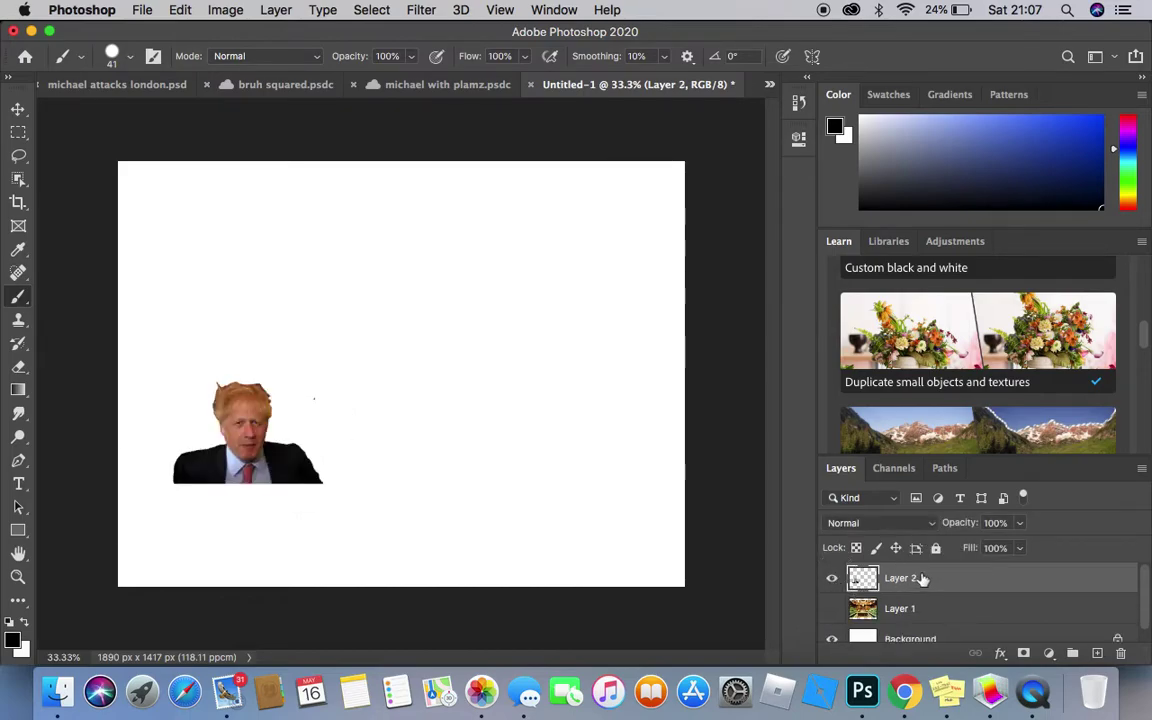
{"action": "left_click", "coordinate": [831, 608]}
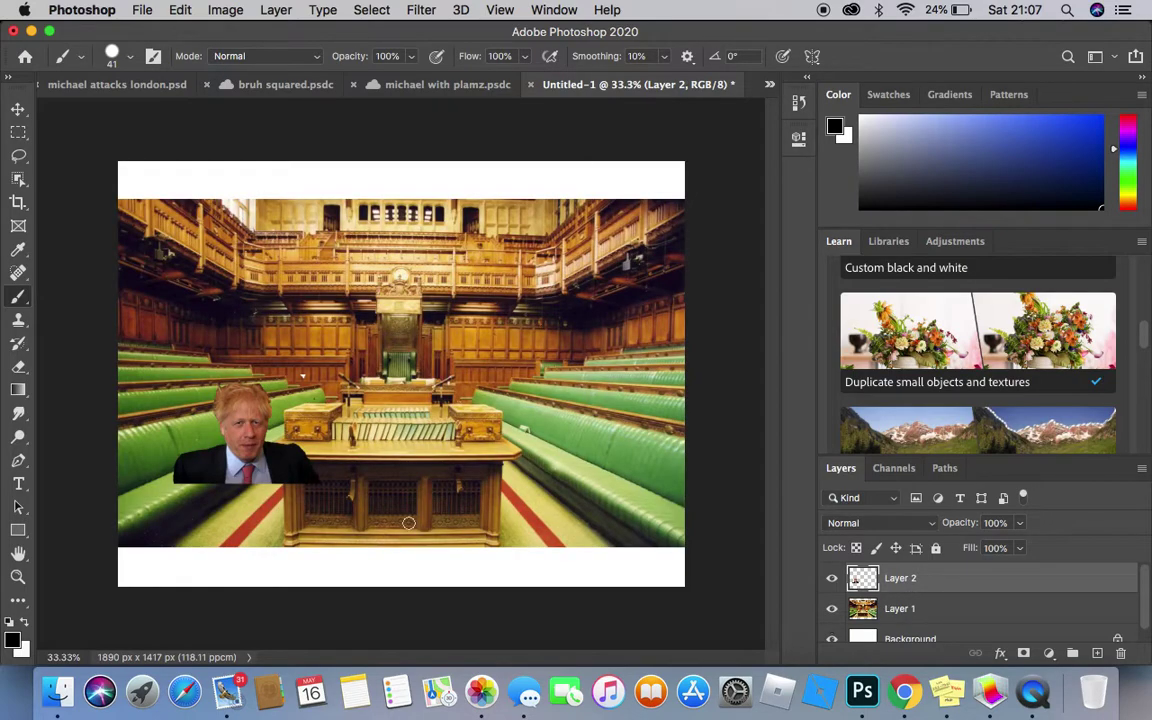
Erase the part of the cutout's jacket that overlaps the left end of the table, placing him behind it.
{"action": "left_click", "coordinate": [18, 366]}
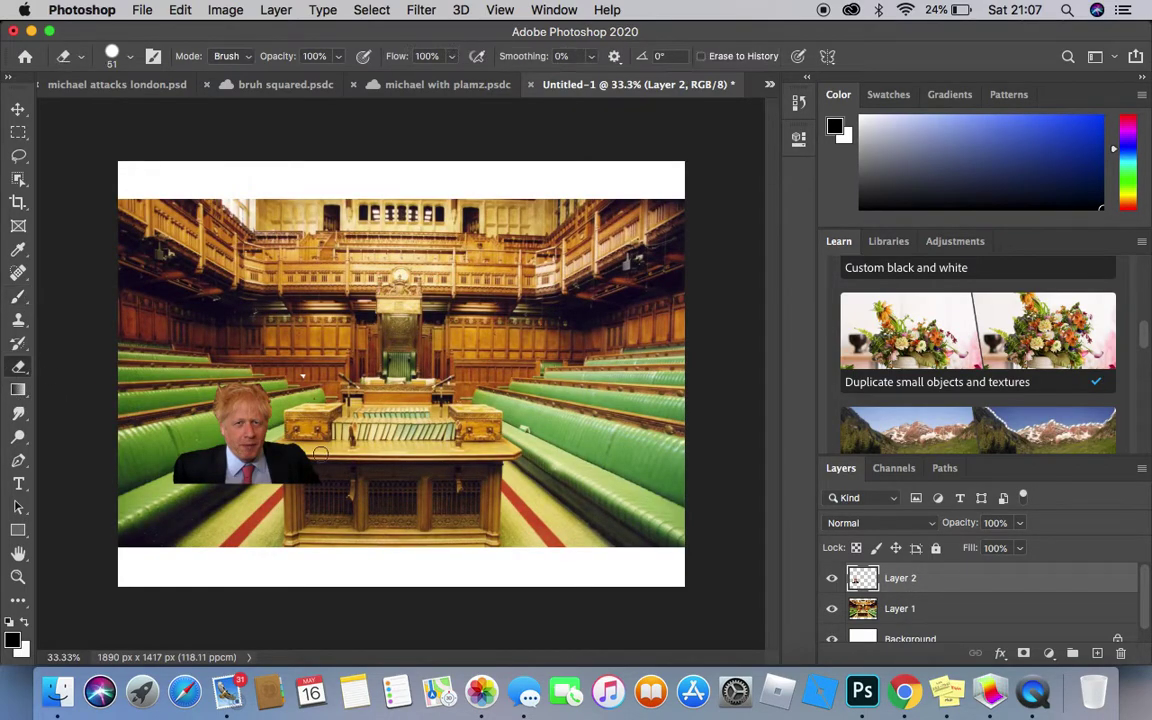
{"action": "mouse_move", "coordinate": [297, 452]}
{"action": "left_mouse_down"}
{"action": "mouse_move", "coordinate": [313, 507]}
{"action": "mouse_move", "coordinate": [300, 464]}
{"action": "mouse_move", "coordinate": [295, 490]}
{"action": "mouse_move", "coordinate": [288, 450]}
{"action": "mouse_move", "coordinate": [274, 453]}
{"action": "mouse_move", "coordinate": [306, 449]}
{"action": "mouse_move", "coordinate": [275, 452]}
{"action": "left_mouse_up"}
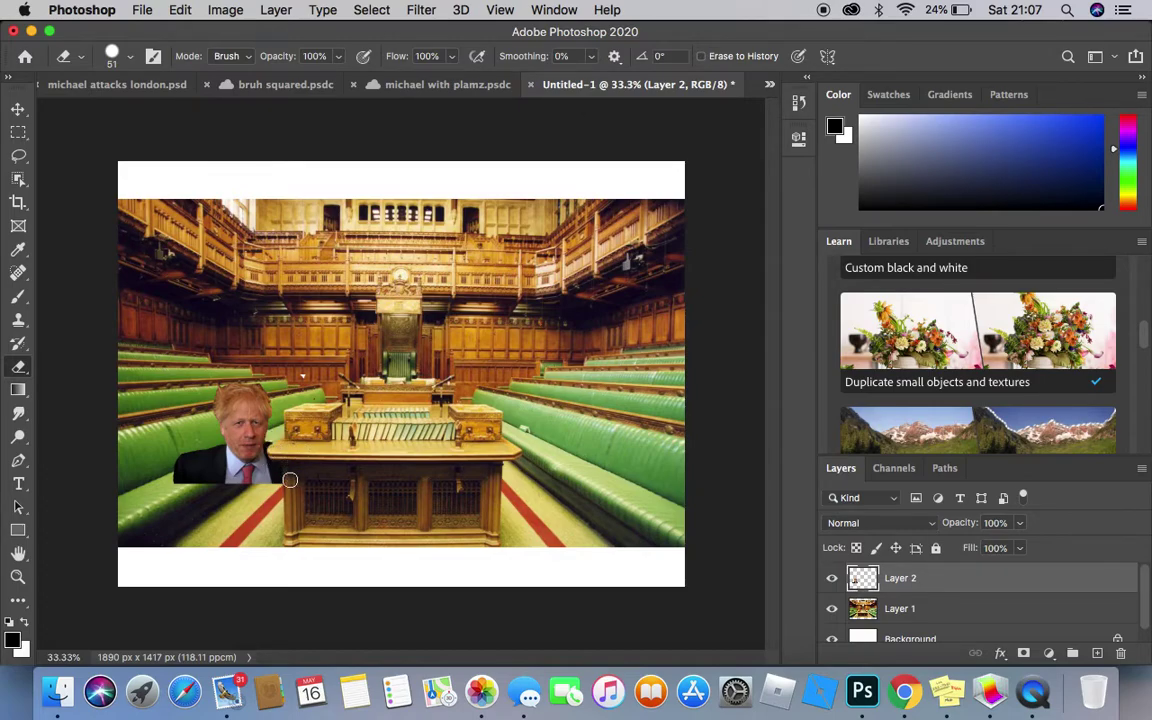
{"action": "left_click_drag", "start_coordinate": [287, 463], "coordinate": [272, 447]}
{"action": "left_click", "coordinate": [18, 108]}
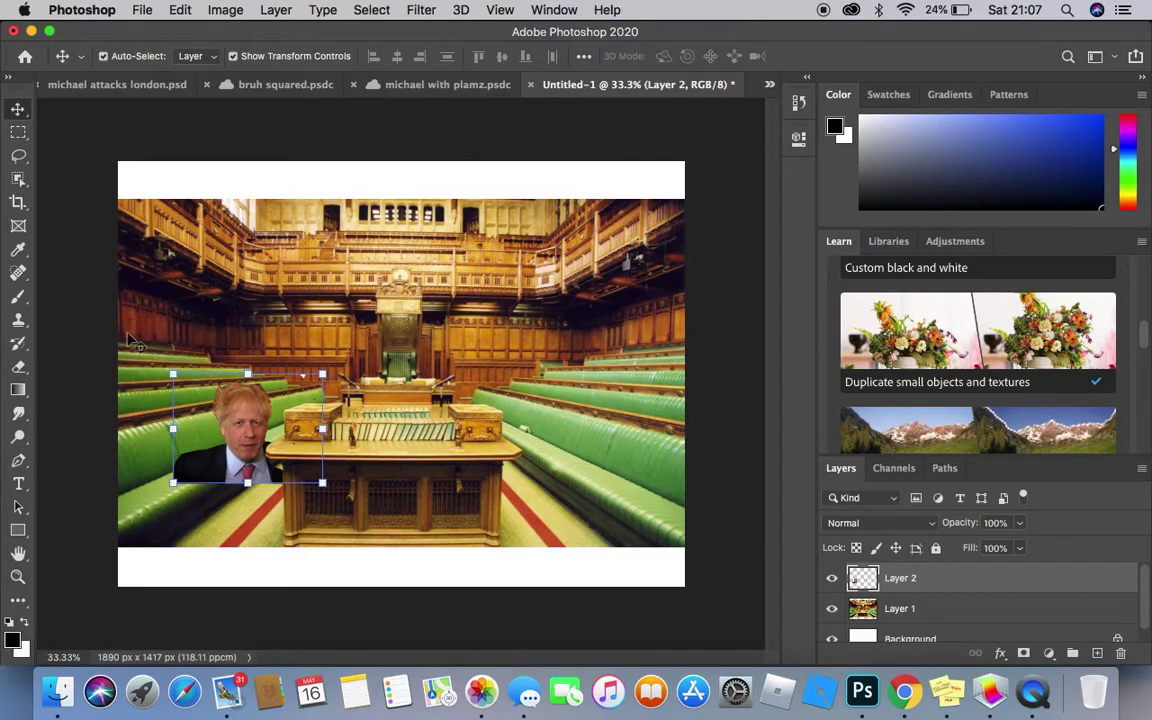
Switch to Chrome and run a Bing image search for "michael rosen".
{"action": "left_click", "coordinate": [903, 692]}
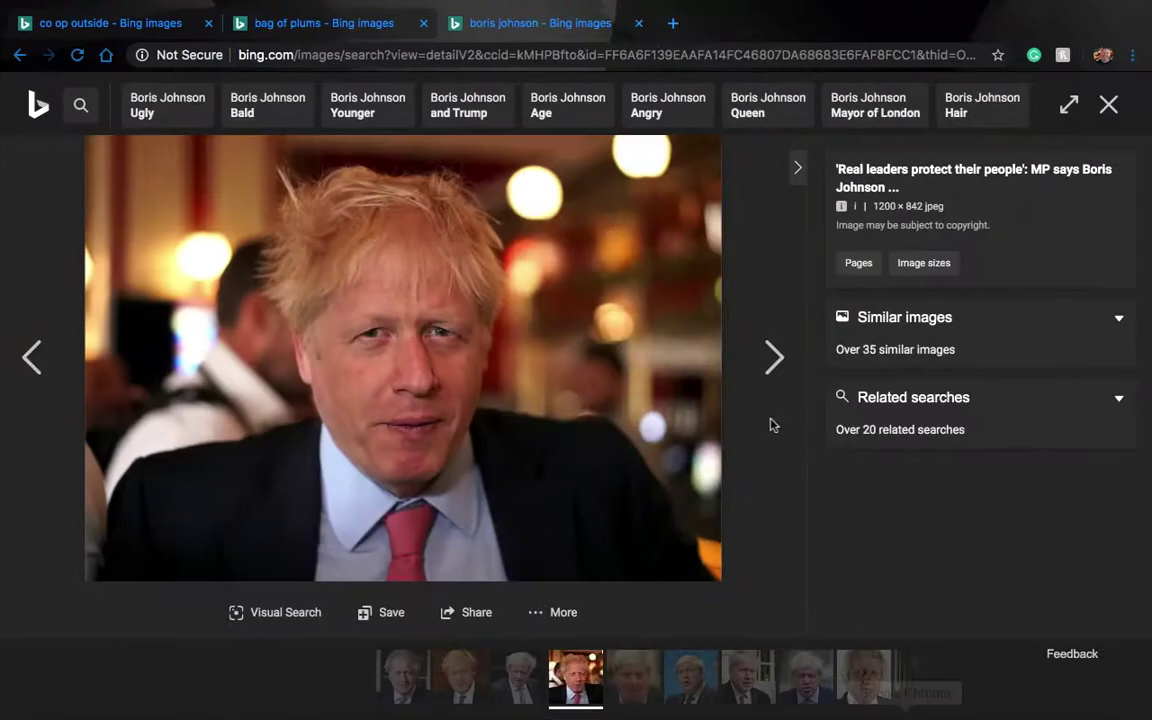
{"action": "left_click", "coordinate": [323, 58]}
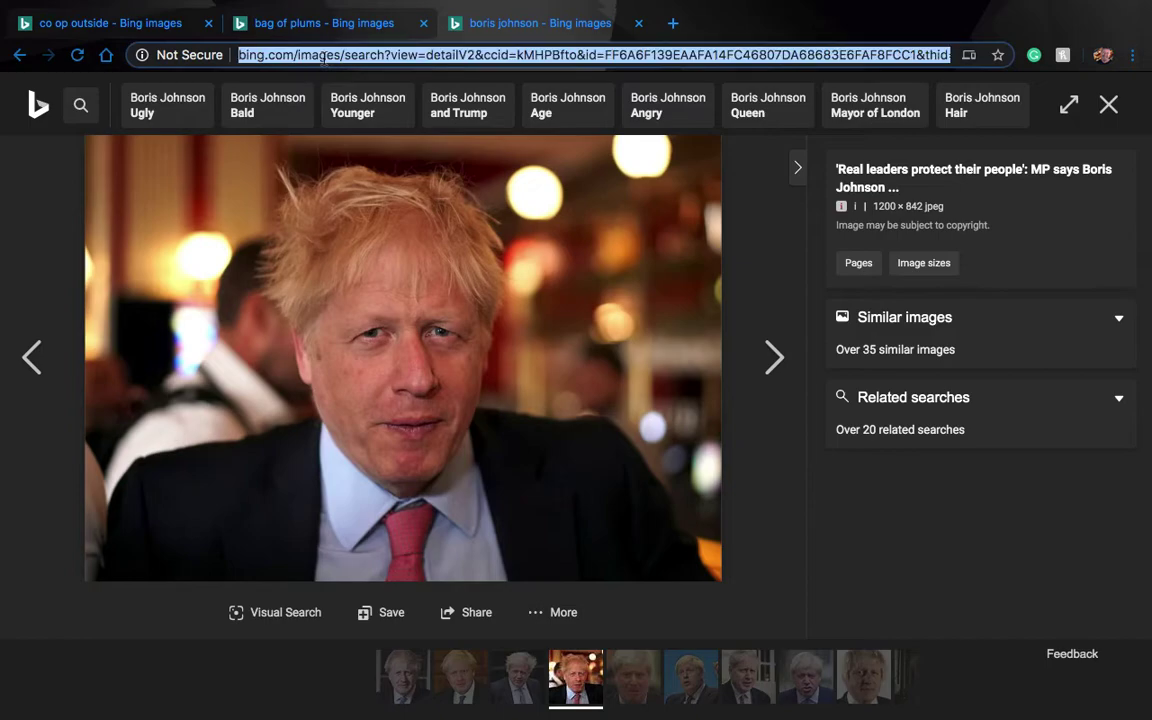
{"action": "type", "text": "michae"}
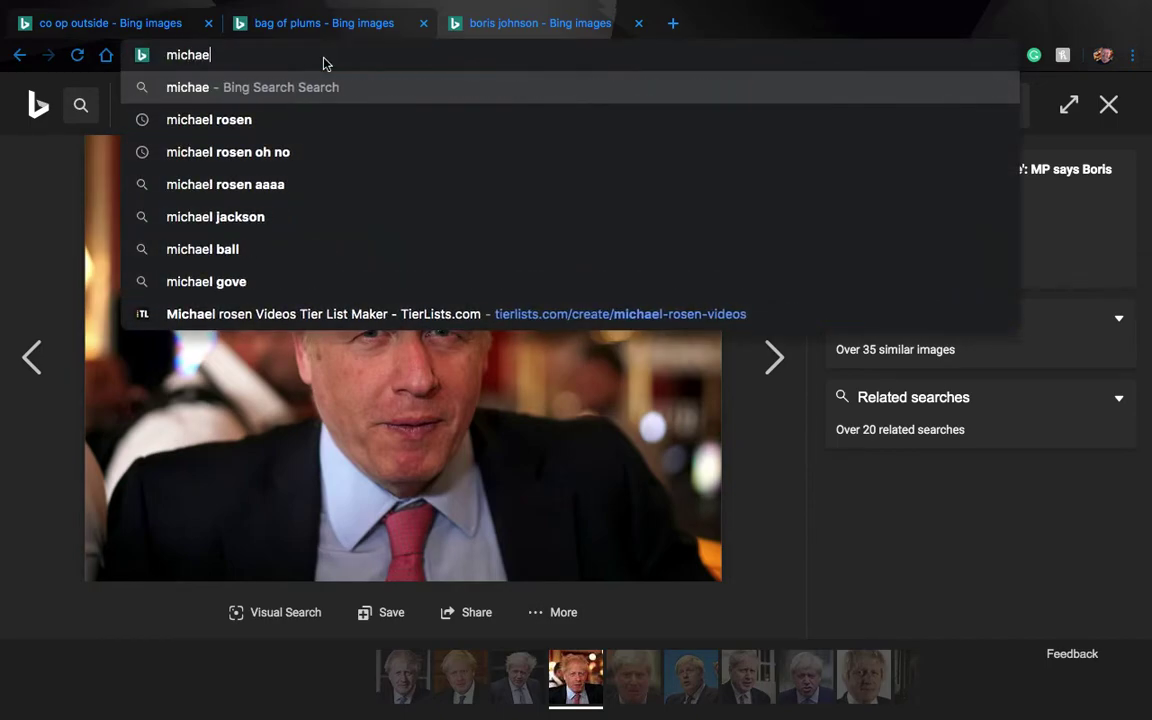
{"action": "type", "text": "l rosen"}
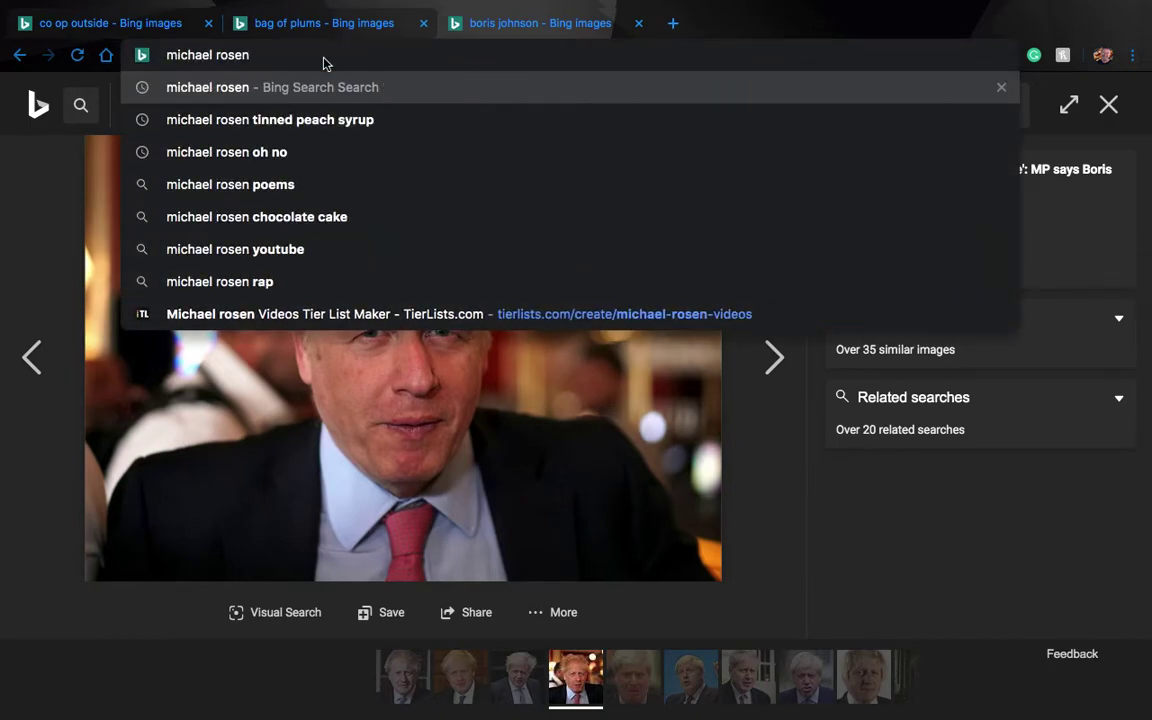
{"action": "key", "text": "Return"}
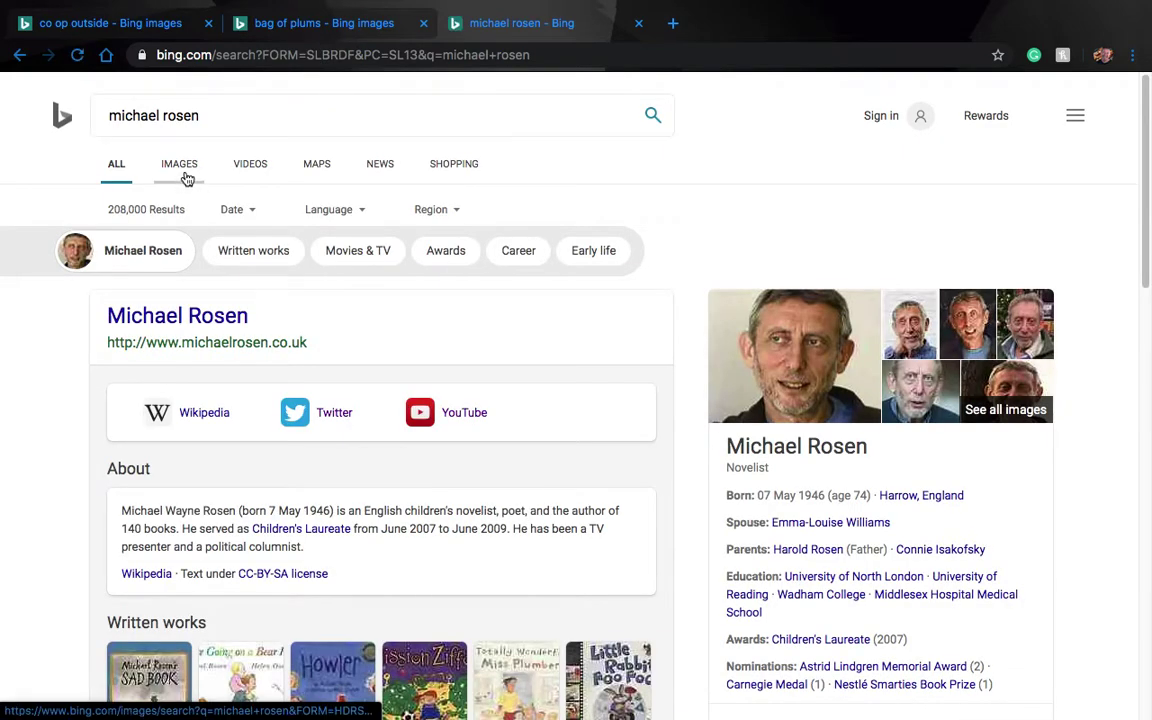
{"action": "left_click", "coordinate": [187, 178]}
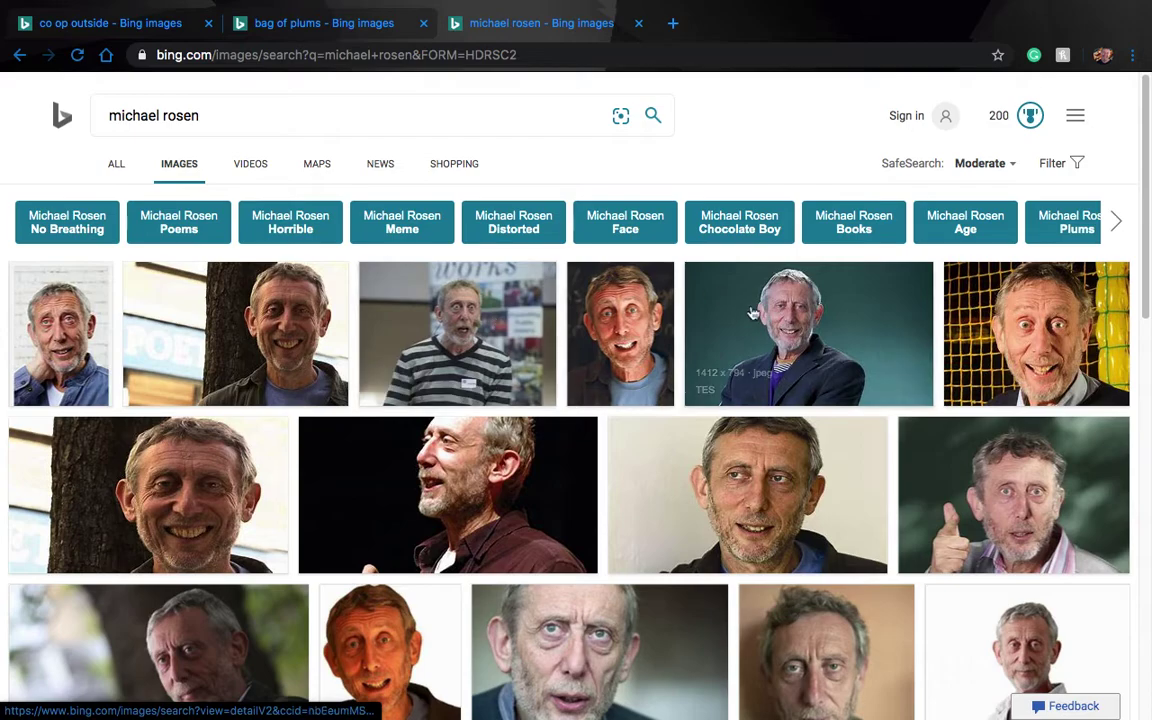
Find the side-profile picture of Michael Rosen with the word "Horrible" among the image results and copy it.
{"action": "left_click_drag", "start_coordinate": [1148, 130], "coordinate": [1142, 316]}
{"action": "scroll", "coordinate": [1142, 360], "scroll_direction": "down", "scroll_amount": 5}
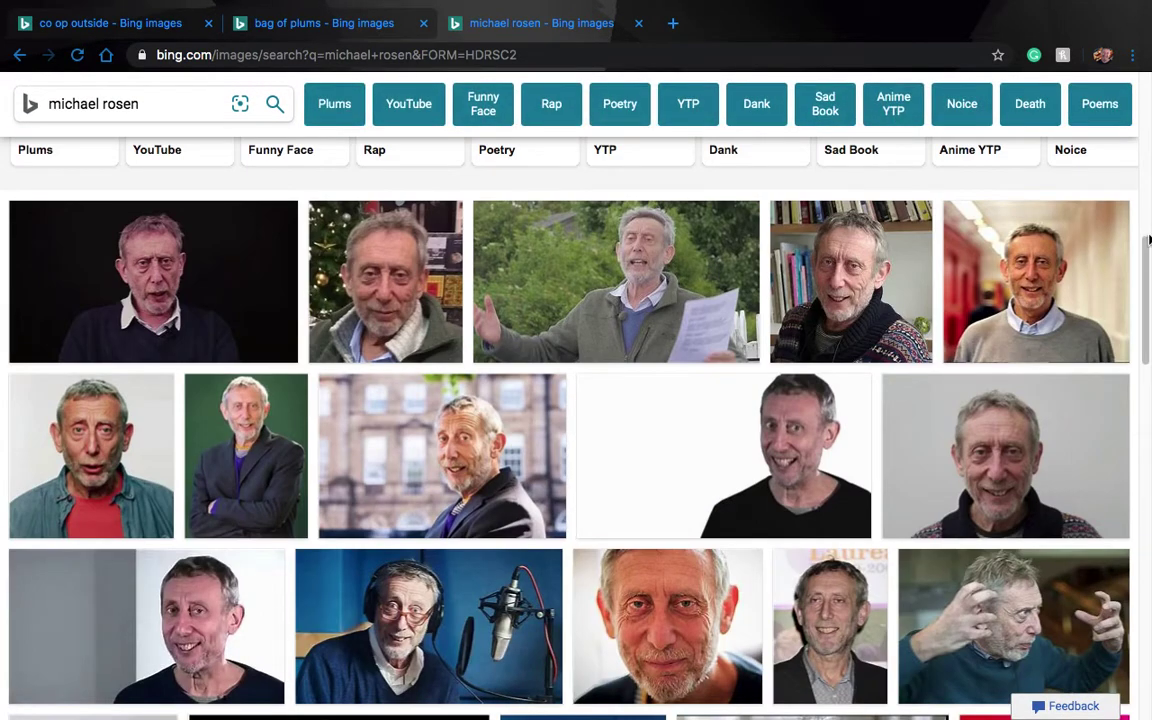
{"action": "scroll", "coordinate": [1142, 295], "scroll_direction": "down", "scroll_amount": 2}
{"action": "left_click_drag", "start_coordinate": [1142, 295], "coordinate": [1134, 586]}
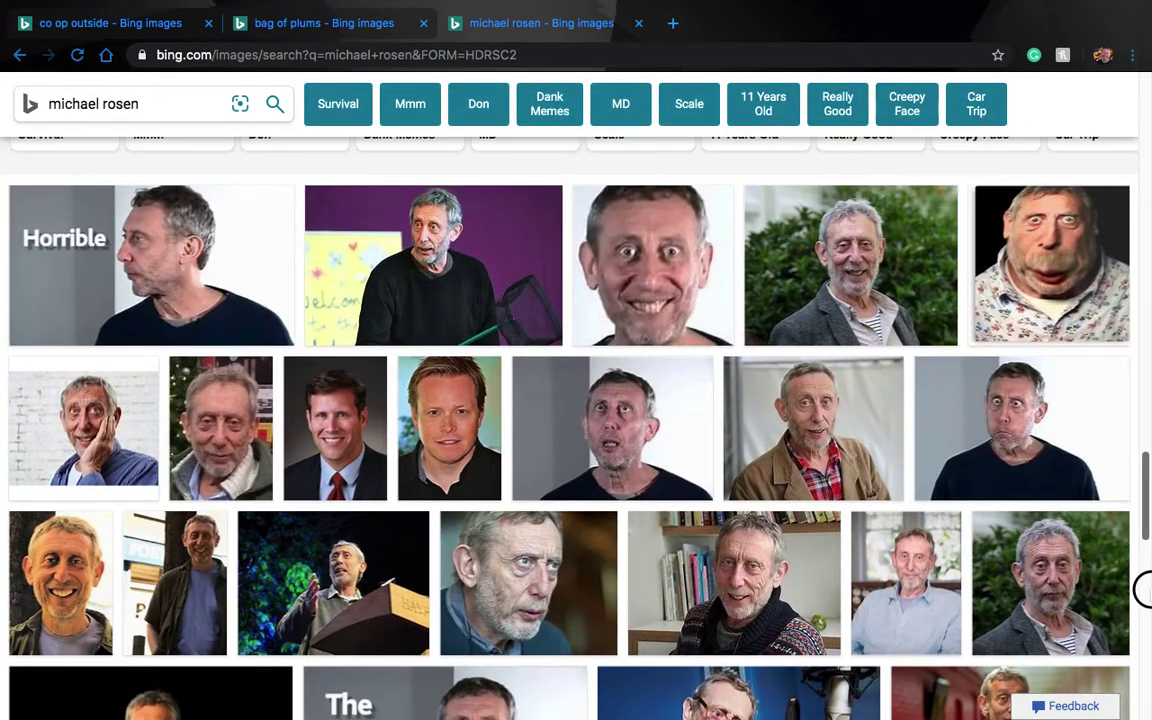
{"action": "left_click", "coordinate": [230, 233]}
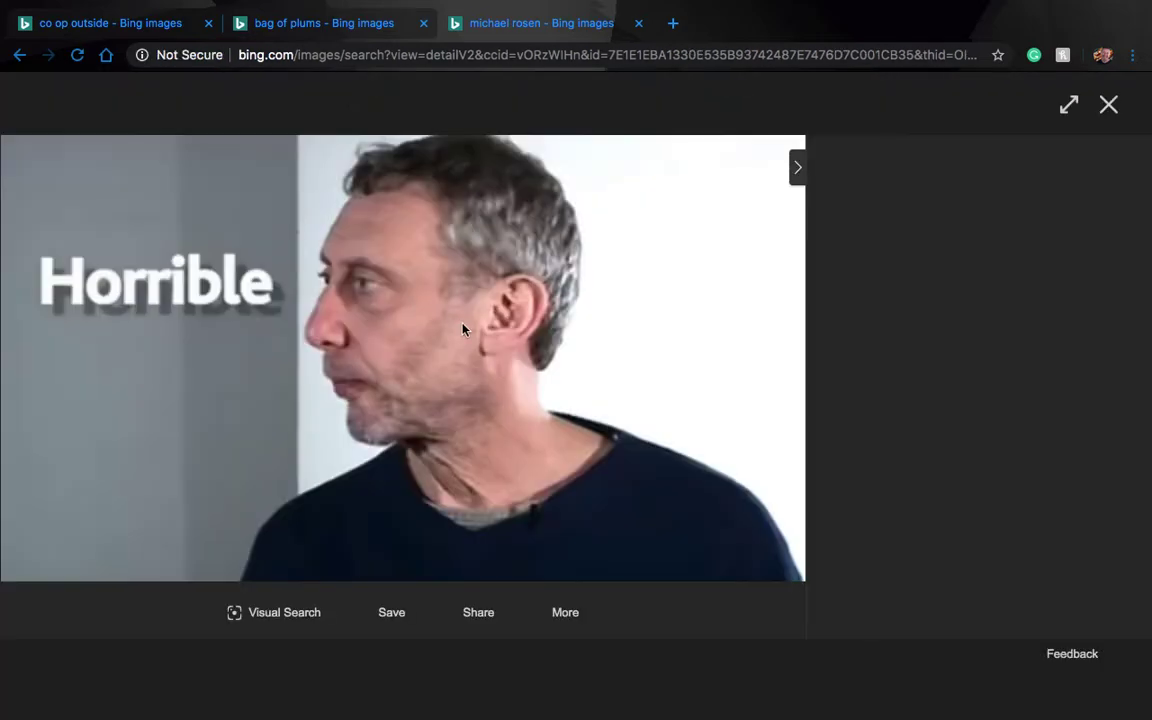
{"action": "right_click", "coordinate": [463, 329]}
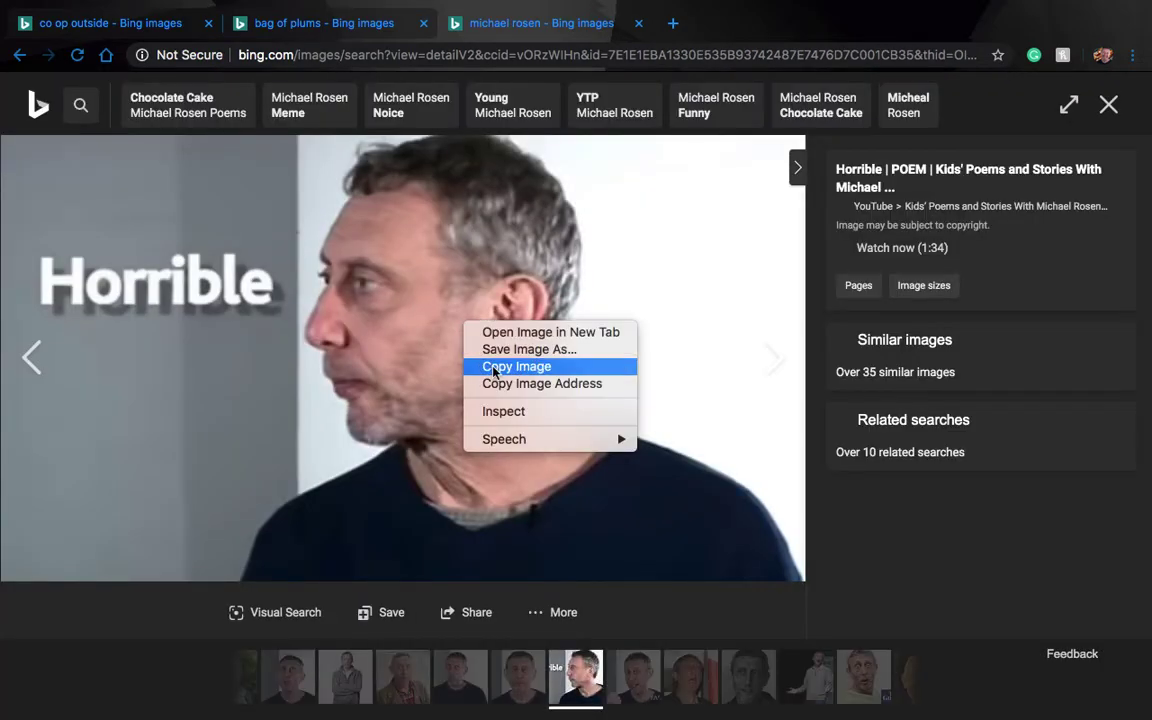
{"action": "left_click", "coordinate": [484, 367]}
Switch to Photoshop and paste the copied picture as a new layer over the parliament chamber.
{"action": "key", "text": "super+Tab"}
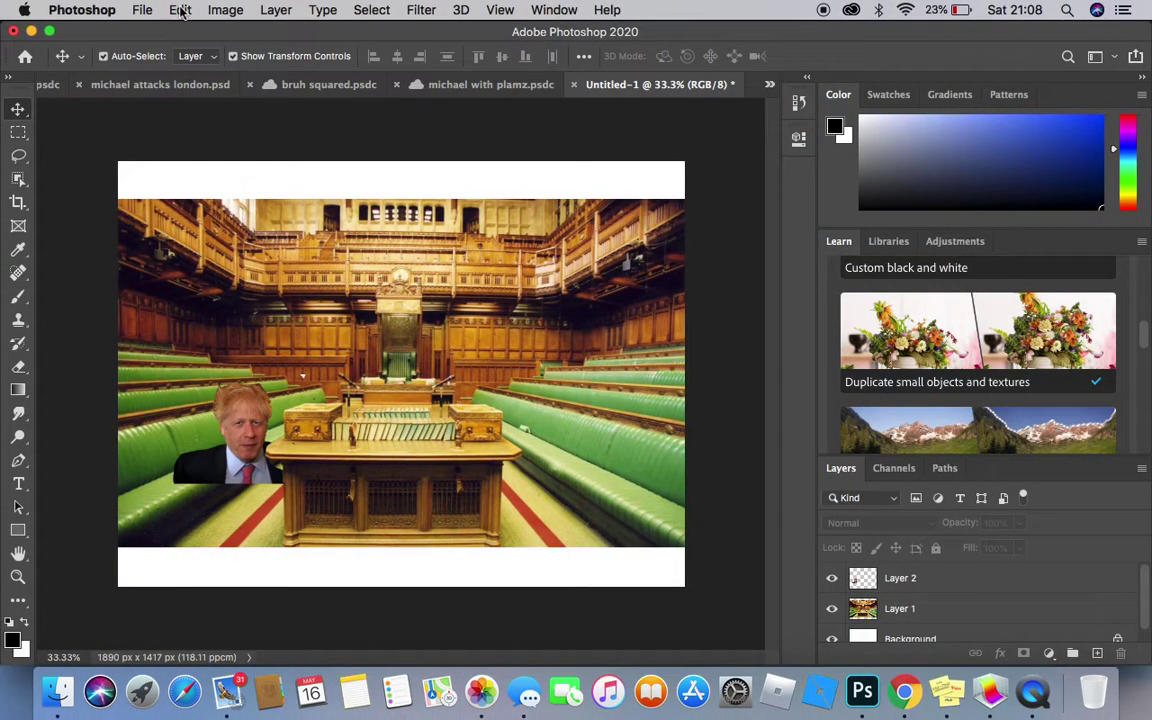
{"action": "left_click", "coordinate": [180, 10]}
{"action": "left_click", "coordinate": [196, 173]}
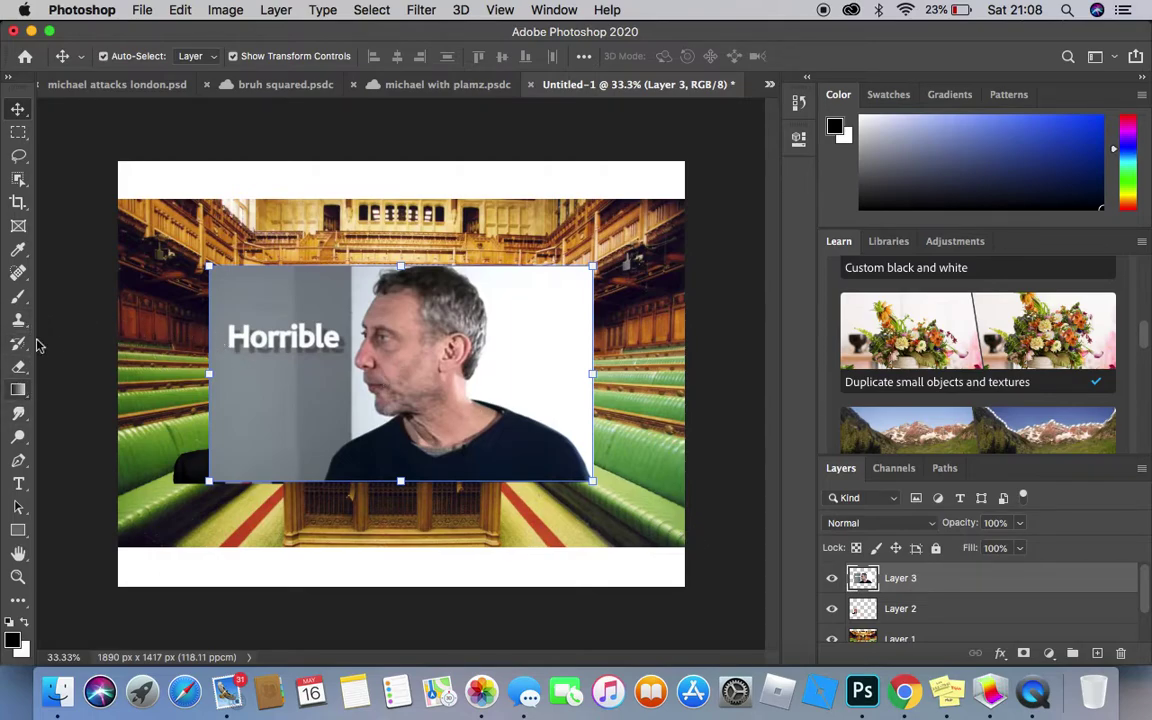
Remove the grey and white background areas around Michael Rosen with the Magic Eraser at tolerance 32.
{"action": "left_click", "coordinate": [19, 376]}
{"action": "left_click_drag", "start_coordinate": [17, 367], "coordinate": [70, 372]}
{"action": "left_click", "coordinate": [299, 362]}
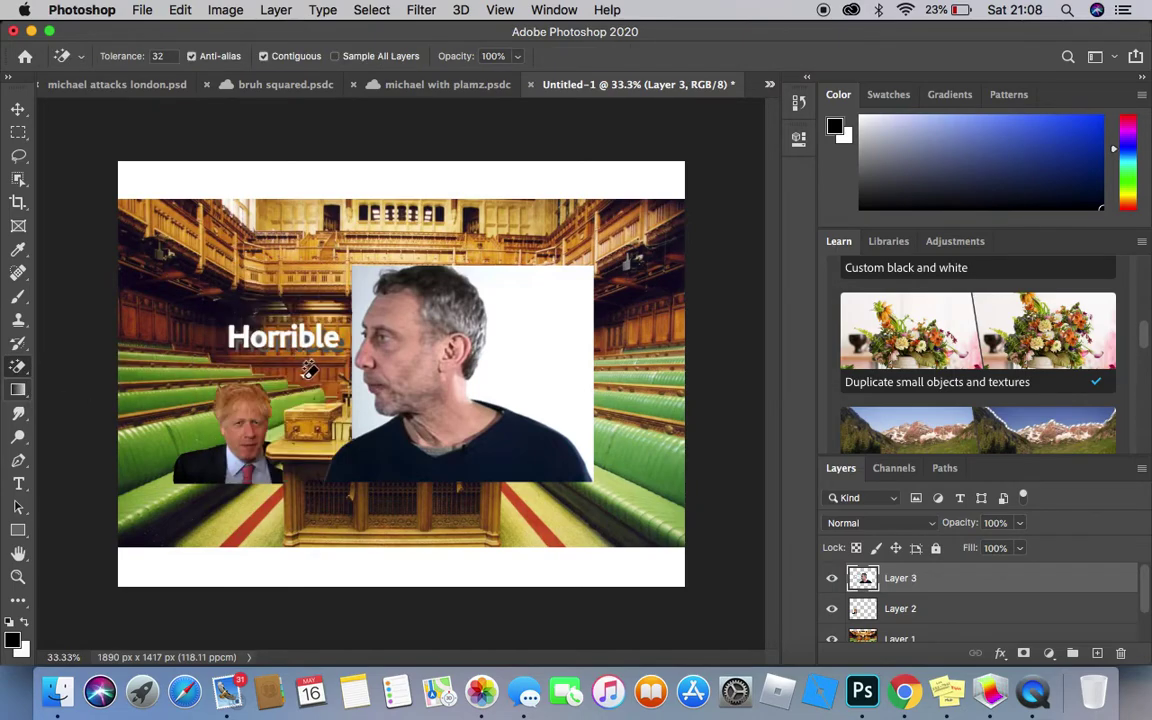
{"action": "left_click", "coordinate": [566, 348]}
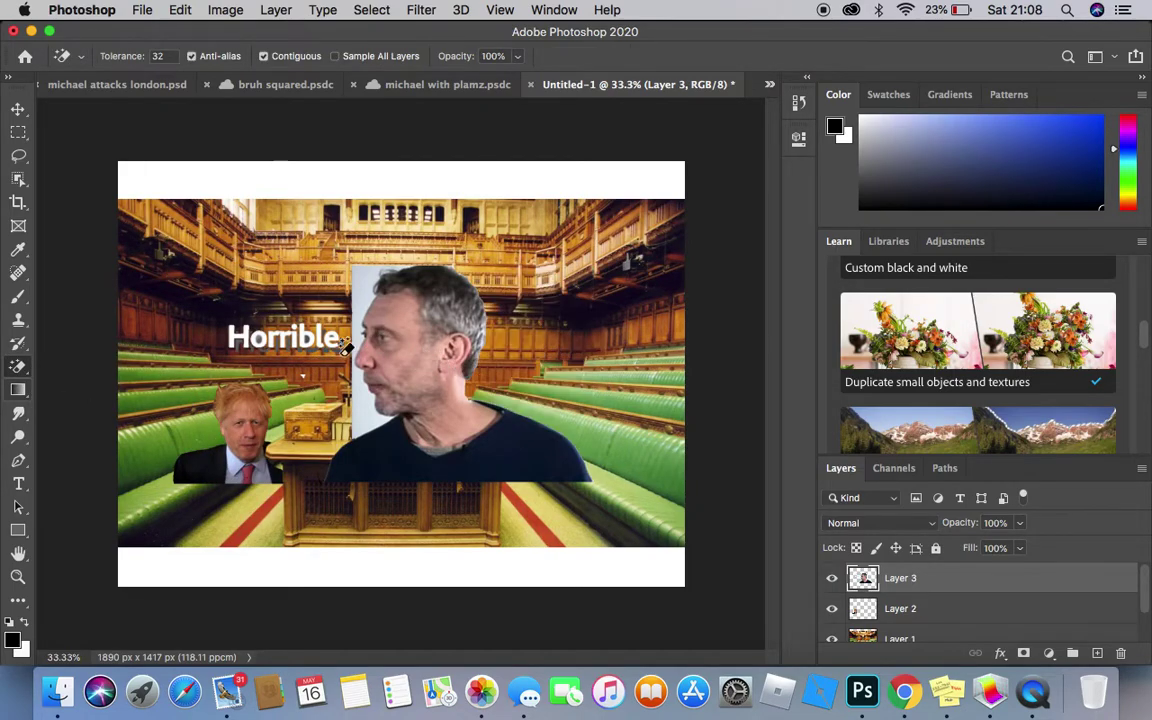
{"action": "left_click", "coordinate": [358, 340]}
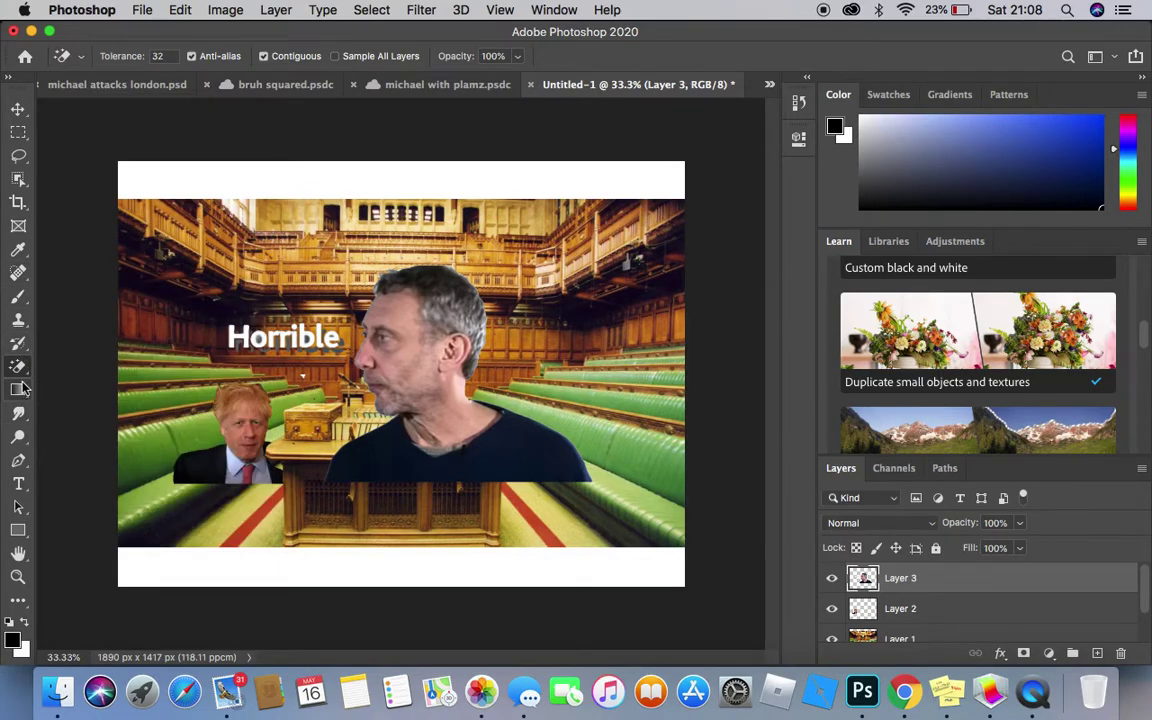
Erase the word "Horrible" with a 51 px eraser and move the Michael Rosen cutout towards the chamber's right side.
{"action": "left_click_drag", "start_coordinate": [19, 364], "coordinate": [60, 368]}
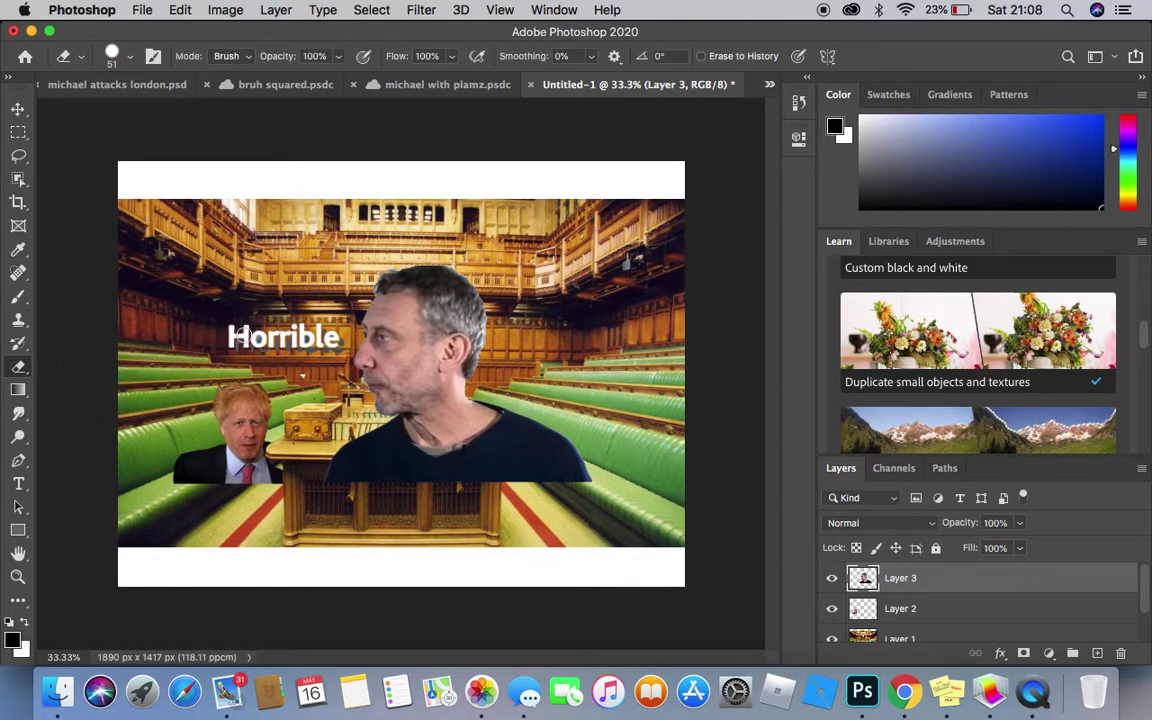
{"action": "mouse_move", "coordinate": [234, 337]}
{"action": "left_mouse_down"}
{"action": "mouse_move", "coordinate": [254, 365]}
{"action": "mouse_move", "coordinate": [222, 338]}
{"action": "mouse_move", "coordinate": [230, 374]}
{"action": "mouse_move", "coordinate": [243, 308]}
{"action": "mouse_move", "coordinate": [229, 353]}
{"action": "mouse_move", "coordinate": [334, 347]}
{"action": "mouse_move", "coordinate": [319, 334]}
{"action": "mouse_move", "coordinate": [249, 331]}
{"action": "mouse_move", "coordinate": [264, 333]}
{"action": "mouse_move", "coordinate": [265, 350]}
{"action": "mouse_move", "coordinate": [288, 328]}
{"action": "left_mouse_up"}
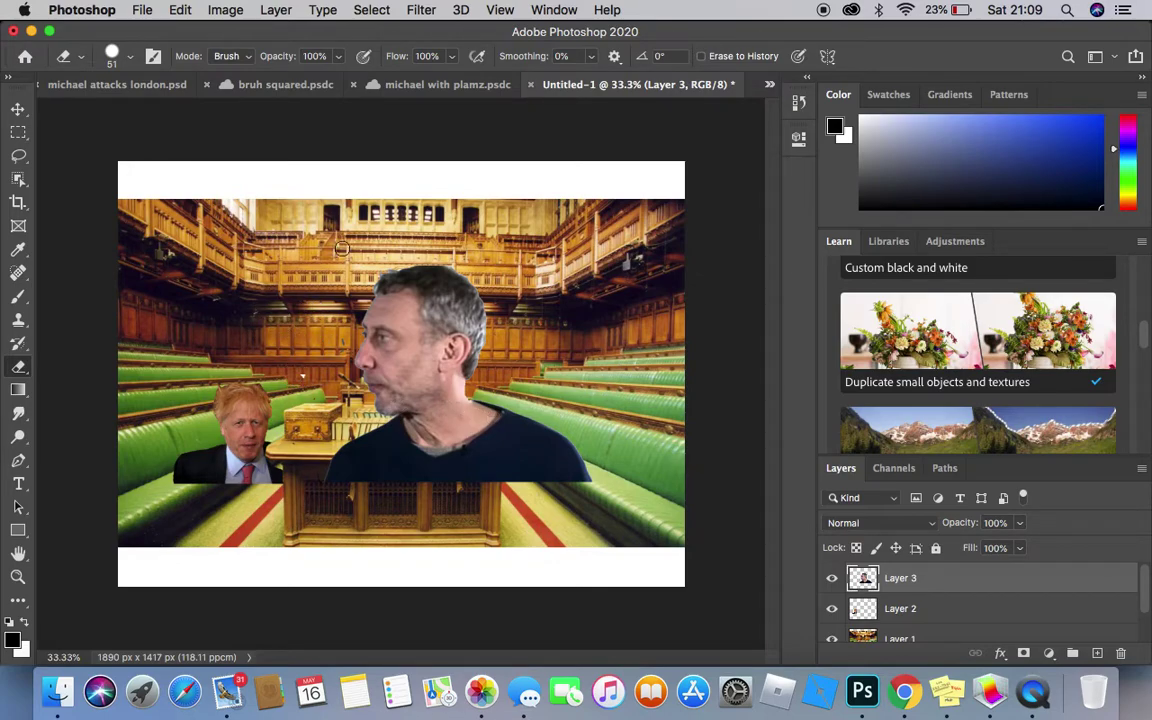
{"action": "left_click", "coordinate": [19, 110]}
{"action": "left_click_drag", "start_coordinate": [393, 343], "coordinate": [462, 343]}
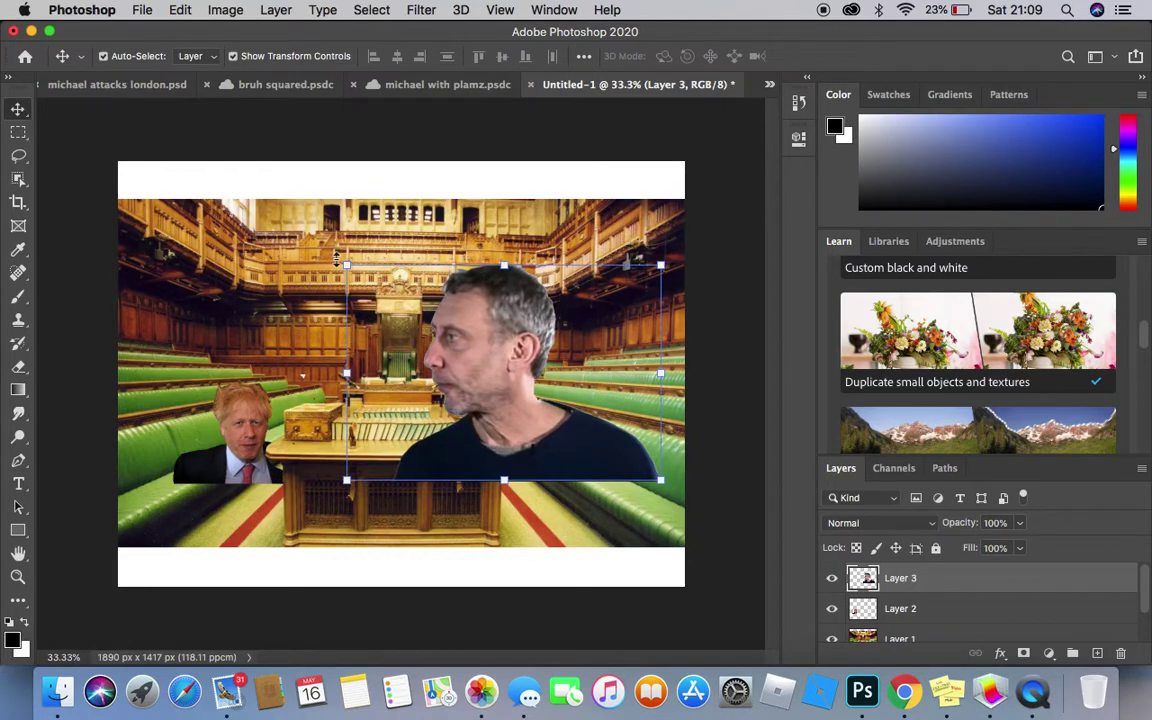
{"action": "left_click", "coordinate": [336, 258]}
{"action": "left_click_drag", "start_coordinate": [346, 262], "coordinate": [566, 354]}
{"action": "left_click_drag", "start_coordinate": [512, 303], "coordinate": [510, 323]}
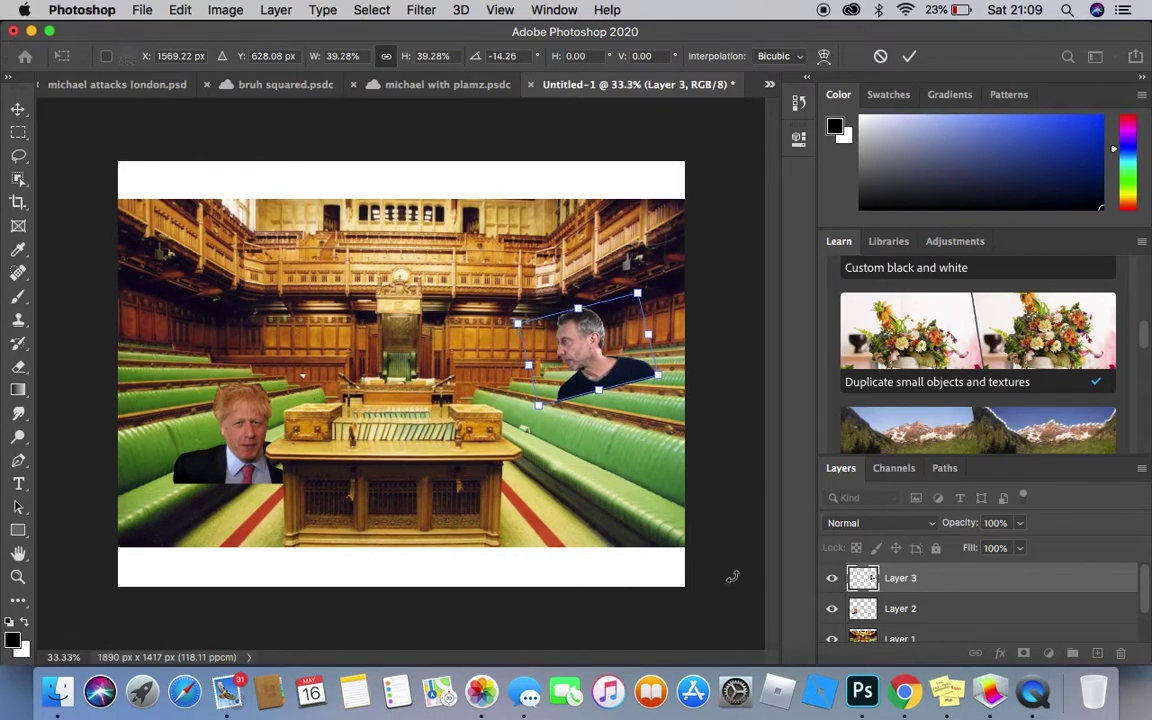
{"action": "left_click", "coordinate": [903, 691]}
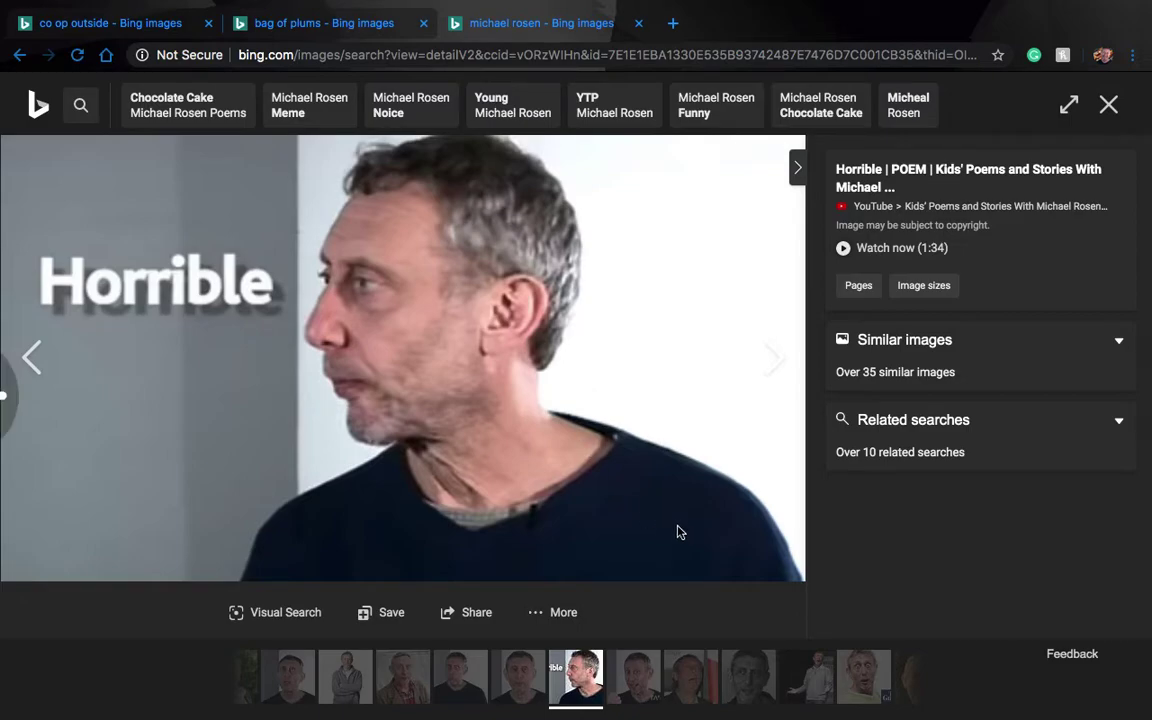
{"action": "key", "text": "ctrl+Left"}
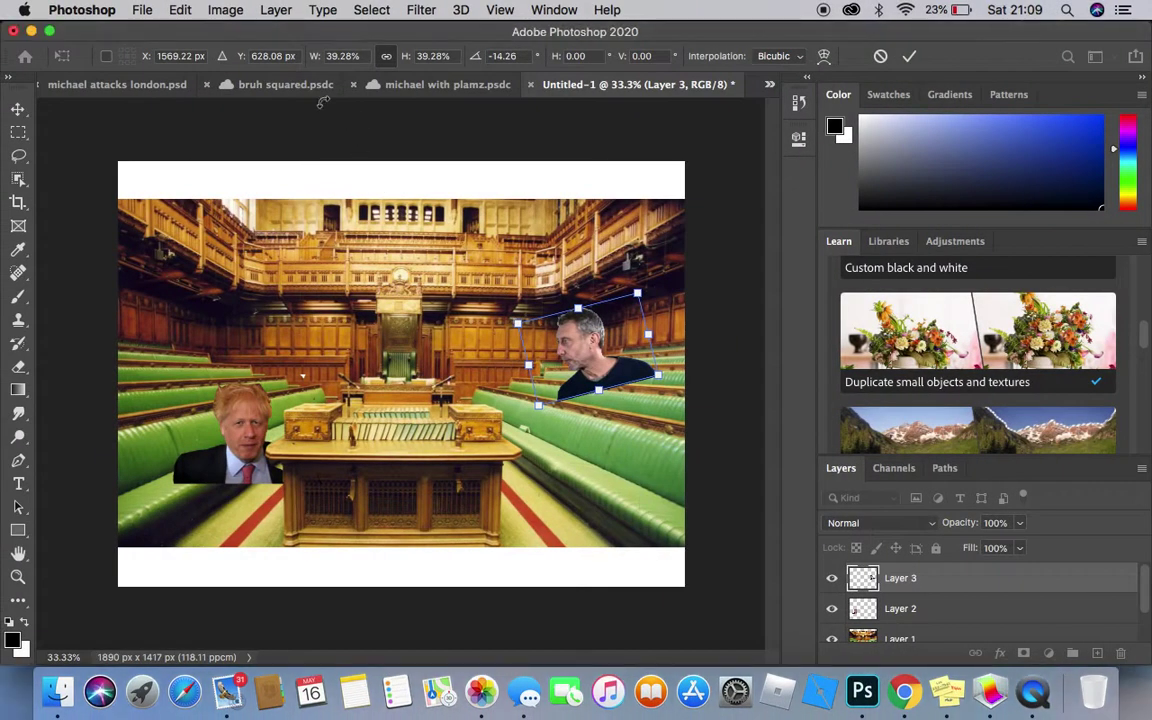
Copy the glowing red eyes on Layer 5 of michael attacks london.psd.
{"action": "left_click", "coordinate": [159, 84]}
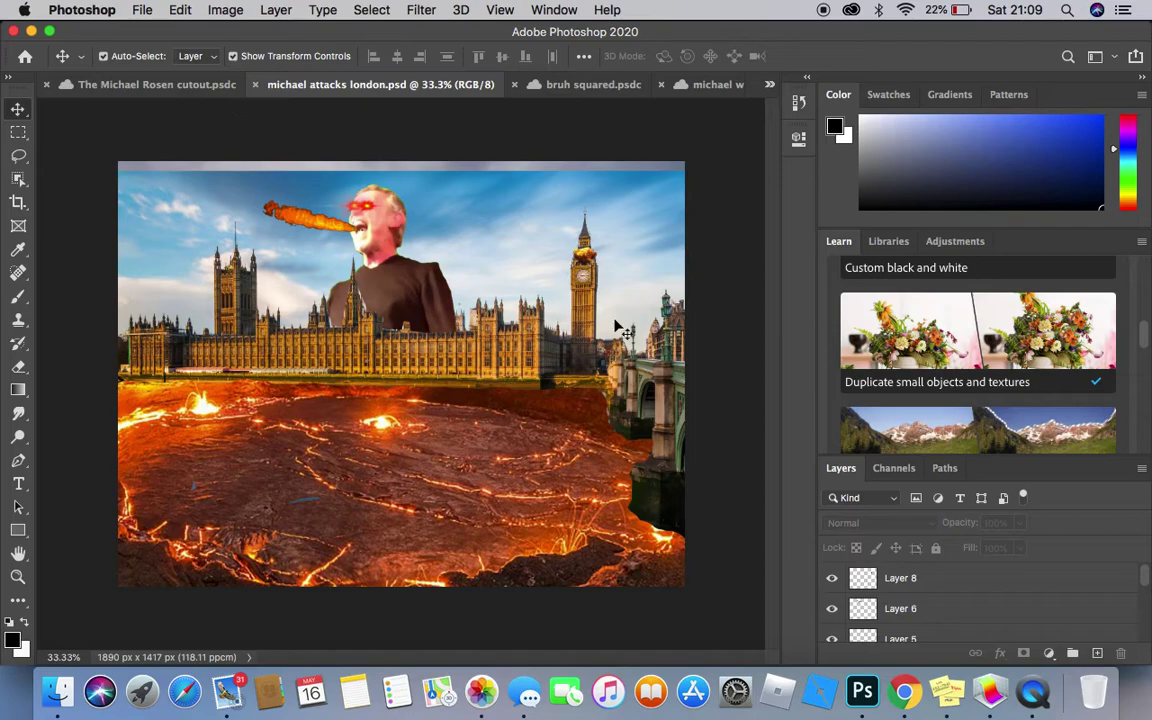
{"action": "left_click", "coordinate": [879, 578]}
{"action": "left_click", "coordinate": [897, 609]}
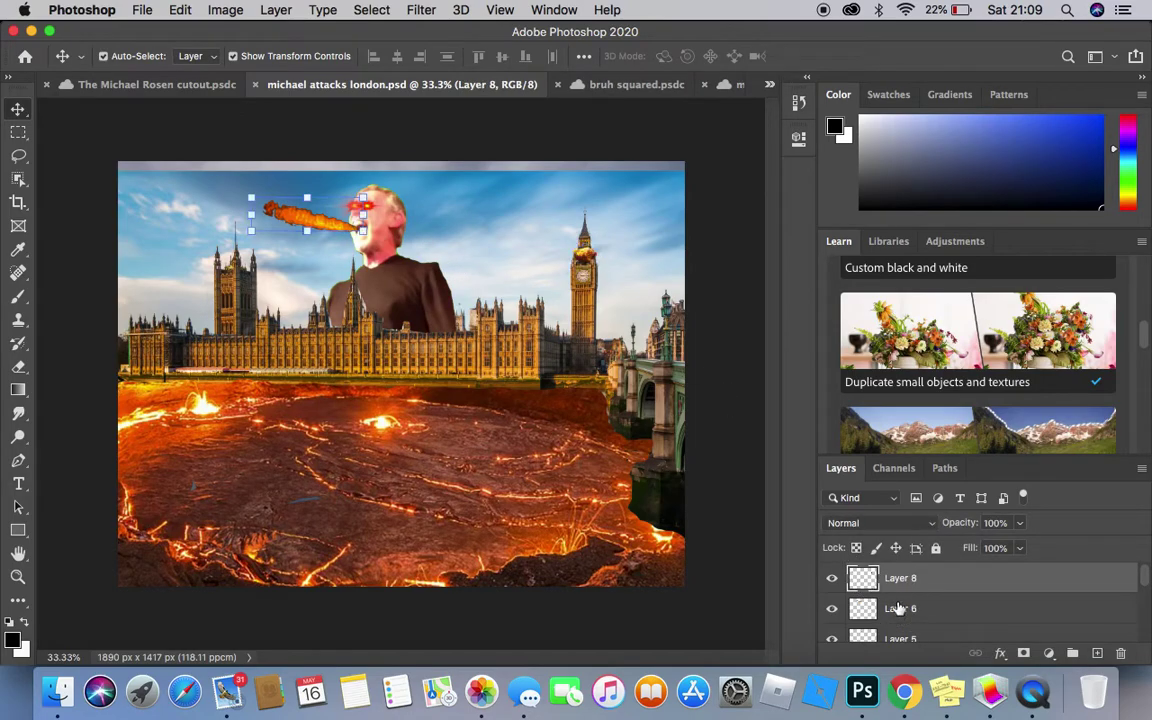
{"action": "left_click", "coordinate": [925, 638]}
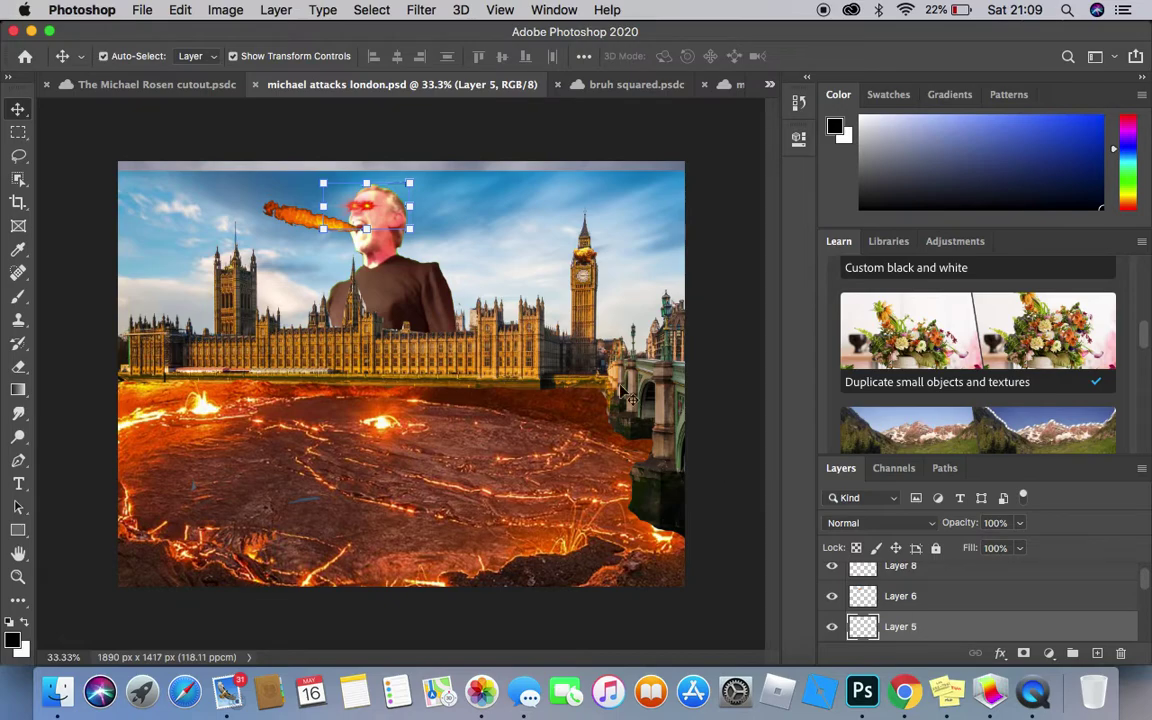
{"action": "key", "text": "super+c"}
Return to the Untitled-1 document and paste the copied glowing eyes as a new layer.
{"action": "left_click", "coordinate": [611, 88]}
{"action": "left_click", "coordinate": [672, 86]}
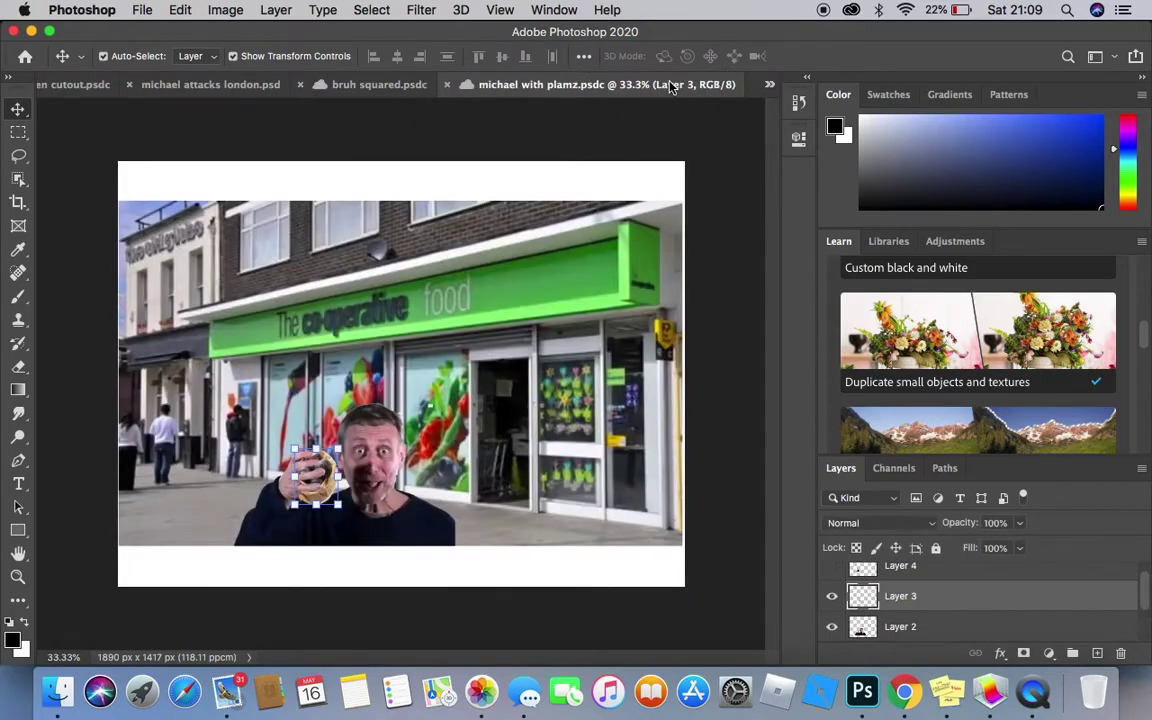
{"action": "left_click", "coordinate": [769, 85]}
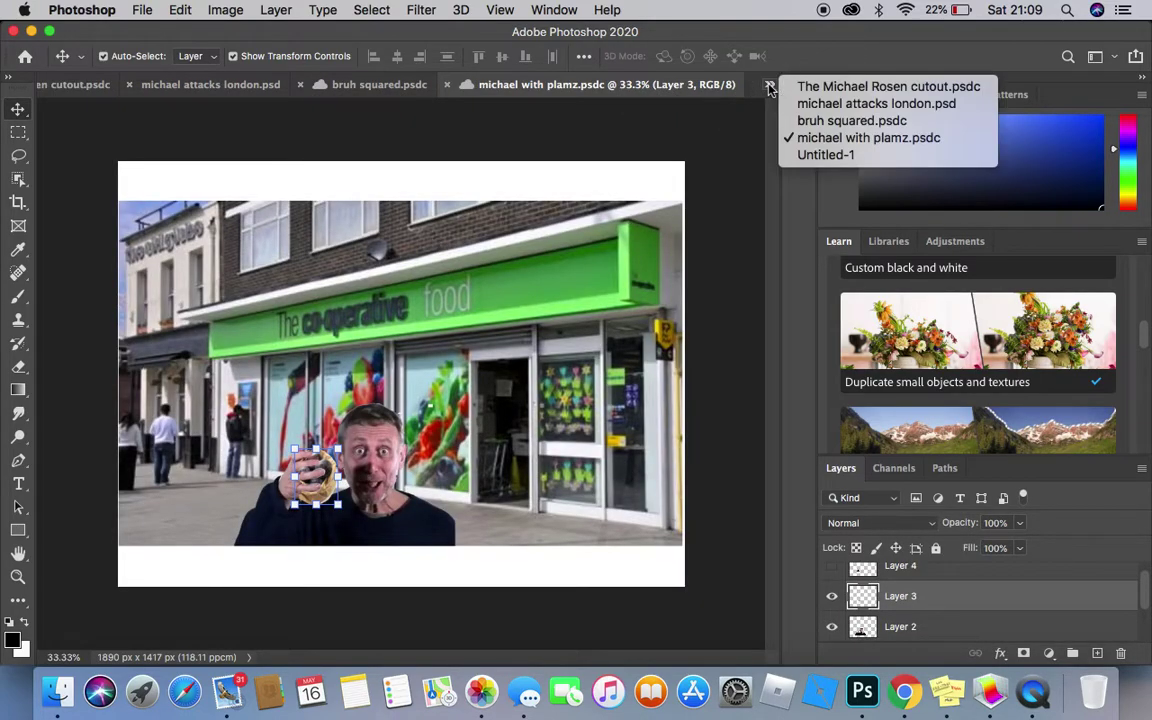
{"action": "left_click", "coordinate": [825, 155]}
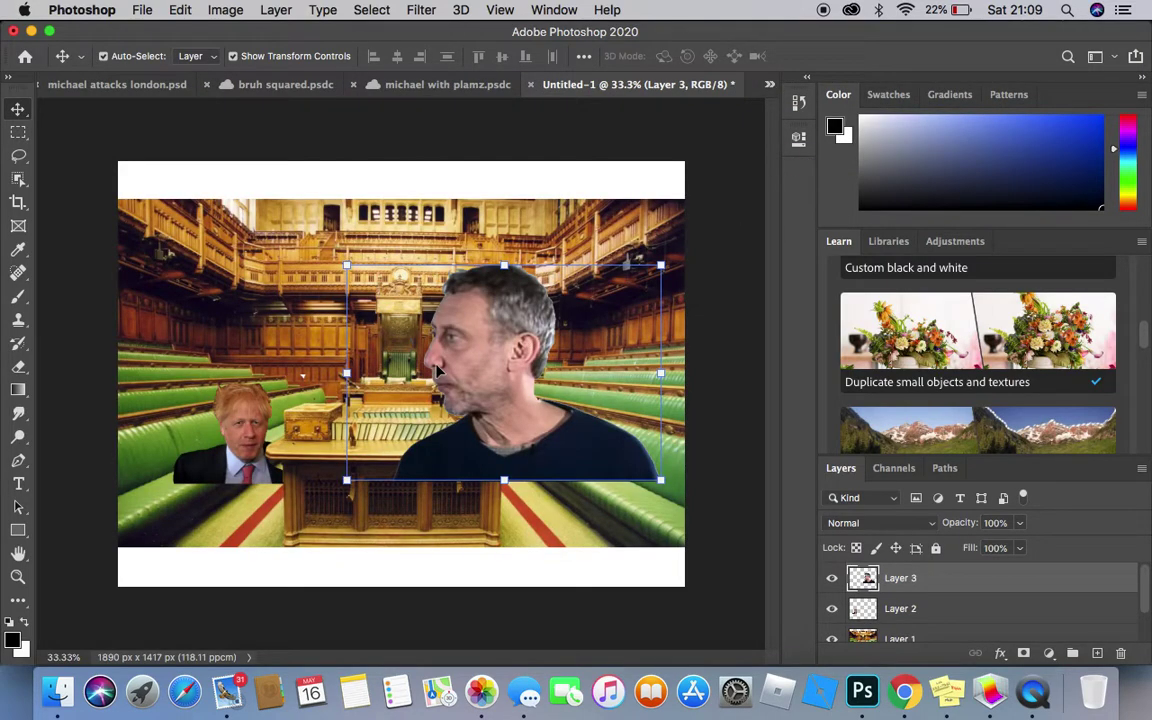
{"action": "key", "text": "ctrl+shift+alt+n"}
Place the red glow over the Michael Rosen cutout's eye and enlarge it to about 139%.
{"action": "mouse_move", "coordinate": [405, 372]}
{"action": "left_mouse_down"}
{"action": "mouse_move", "coordinate": [458, 345]}
{"action": "mouse_move", "coordinate": [452, 327]}
{"action": "mouse_move", "coordinate": [447, 337]}
{"action": "mouse_move", "coordinate": [458, 336]}
{"action": "left_mouse_up"}
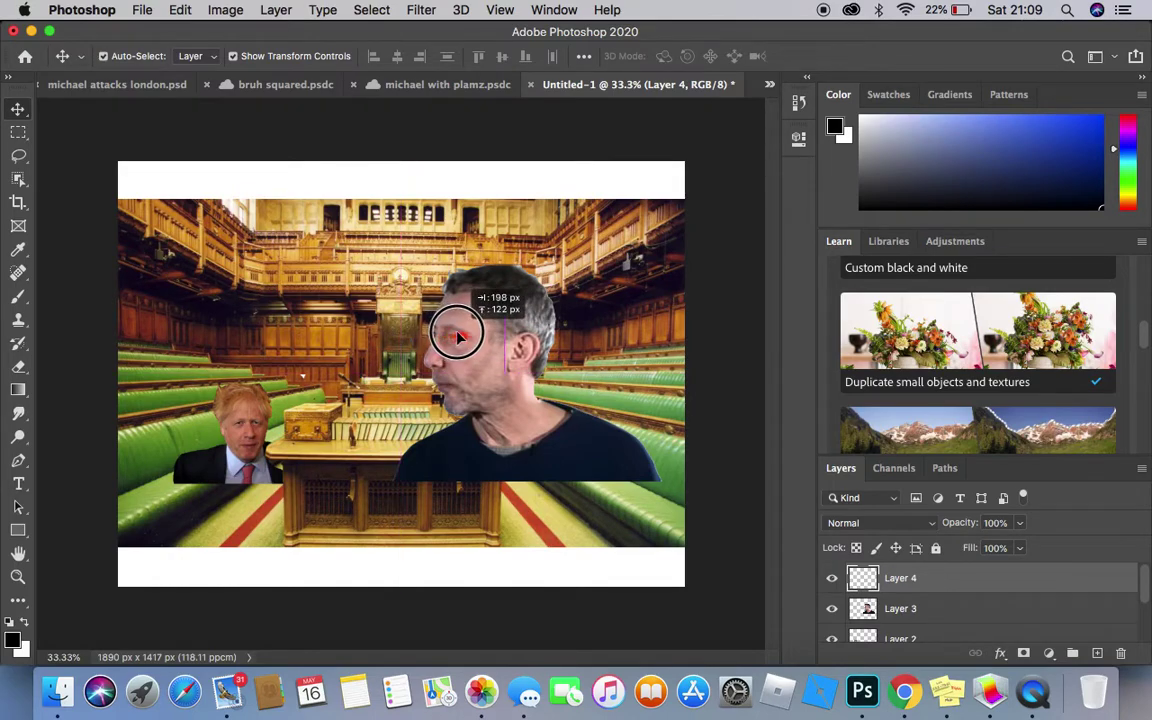
{"action": "key", "text": "v"}
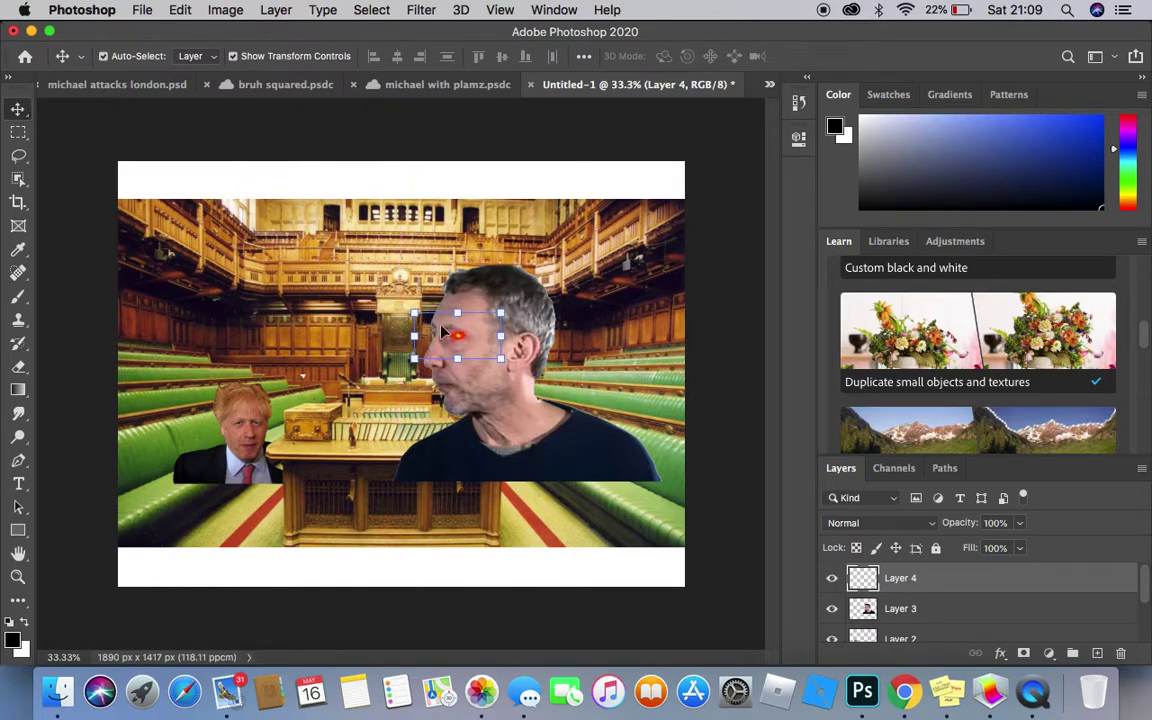
{"action": "left_click_drag", "start_coordinate": [415, 313], "coordinate": [381, 293]}
{"action": "left_click_drag", "start_coordinate": [442, 328], "coordinate": [444, 341]}
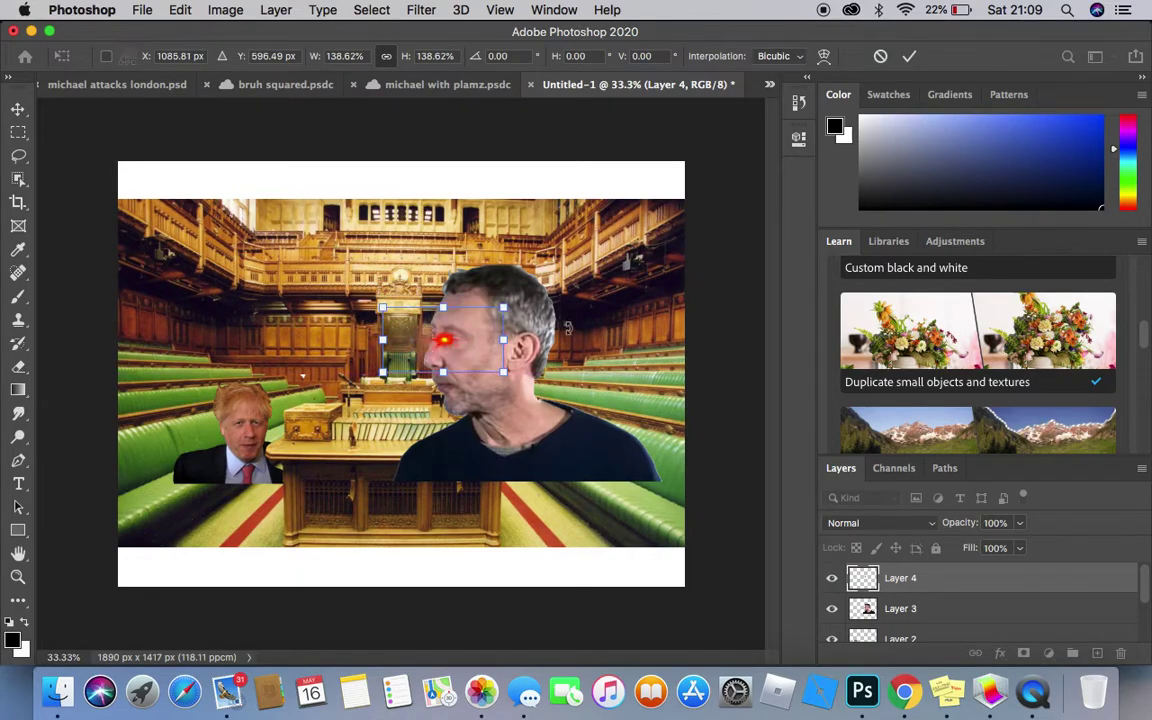
Scale the Michael Rosen cutout on Layer 3 to about 57%, rotate it about -17.5°, and place it above the right-hand benches.
{"action": "left_click", "coordinate": [862, 604]}
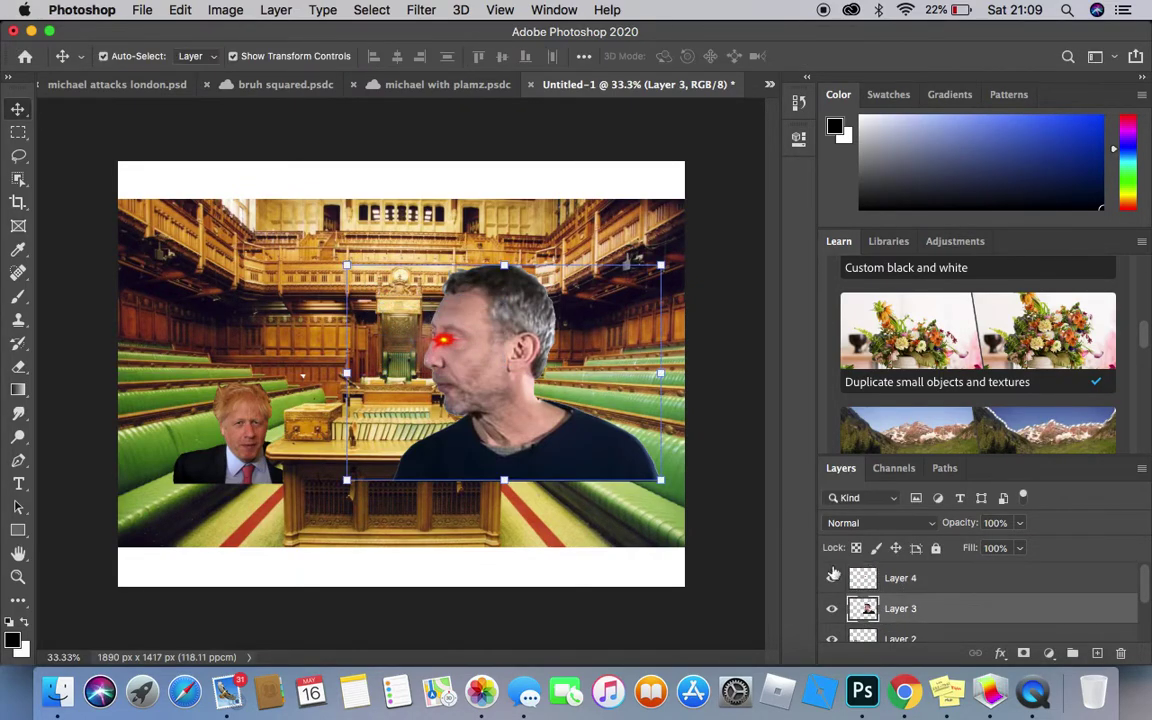
{"action": "left_click_drag", "start_coordinate": [346, 264], "coordinate": [396, 341]}
{"action": "left_click_drag", "start_coordinate": [519, 387], "coordinate": [524, 354]}
{"action": "left_click_drag", "start_coordinate": [400, 324], "coordinate": [474, 347]}
{"action": "left_click_drag", "start_coordinate": [597, 345], "coordinate": [598, 343]}
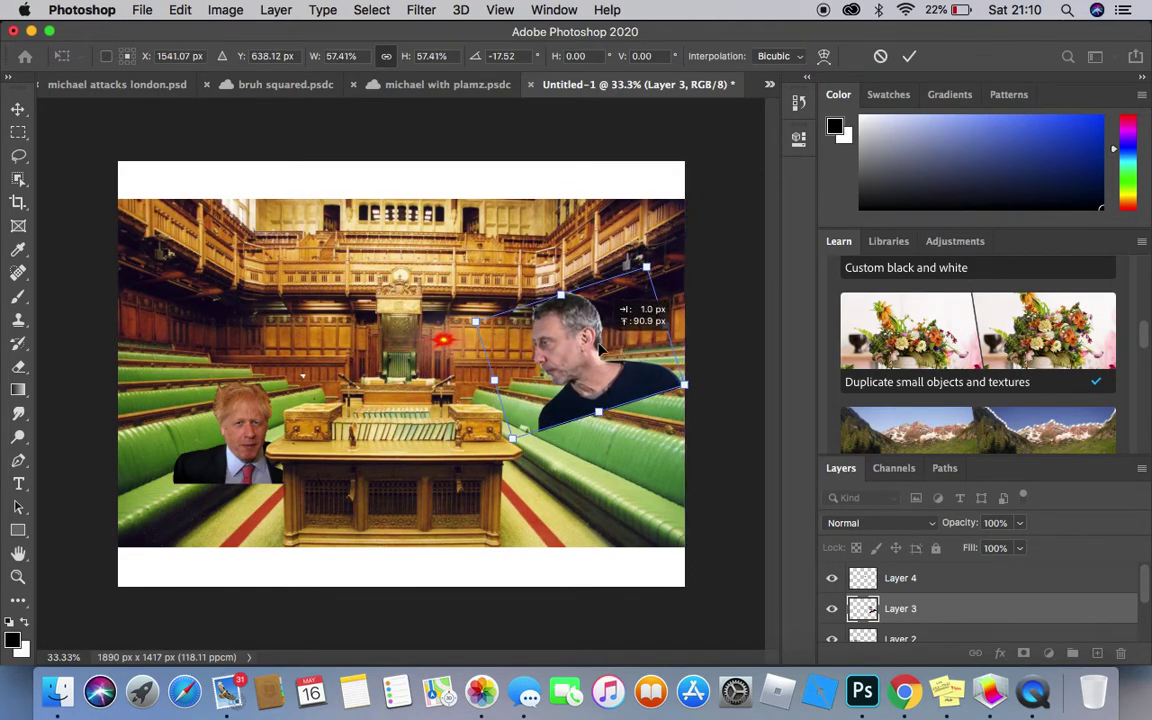
{"action": "key", "text": "Return"}
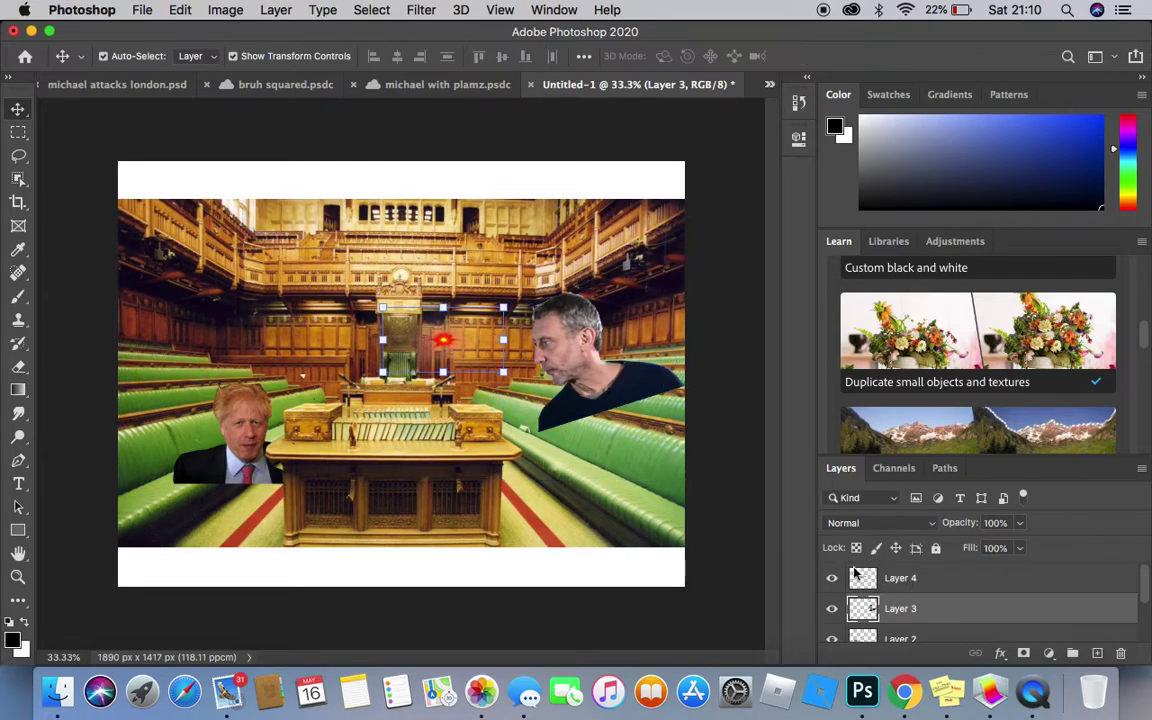
Move the red glow on Layer 4 onto the Michael Rosen cutout's eye and enlarge it to about 105%.
{"action": "left_click", "coordinate": [893, 579]}
{"action": "left_click_drag", "start_coordinate": [450, 346], "coordinate": [550, 352]}
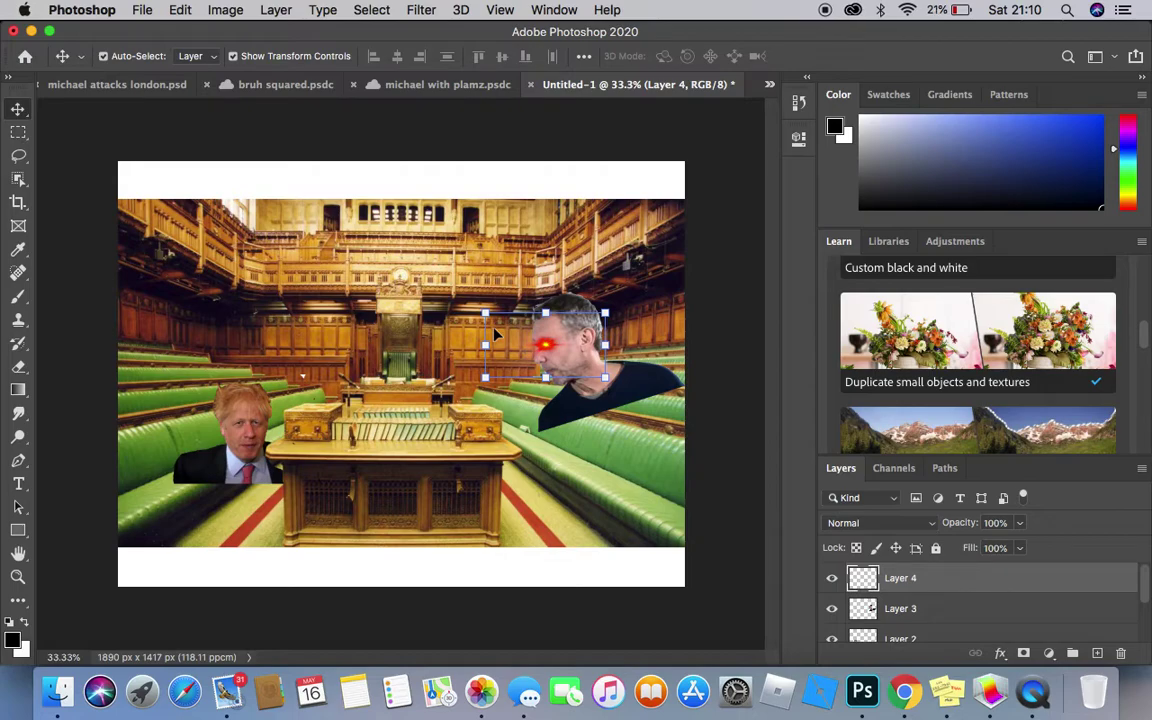
{"action": "left_click_drag", "start_coordinate": [485, 313], "coordinate": [479, 308]}
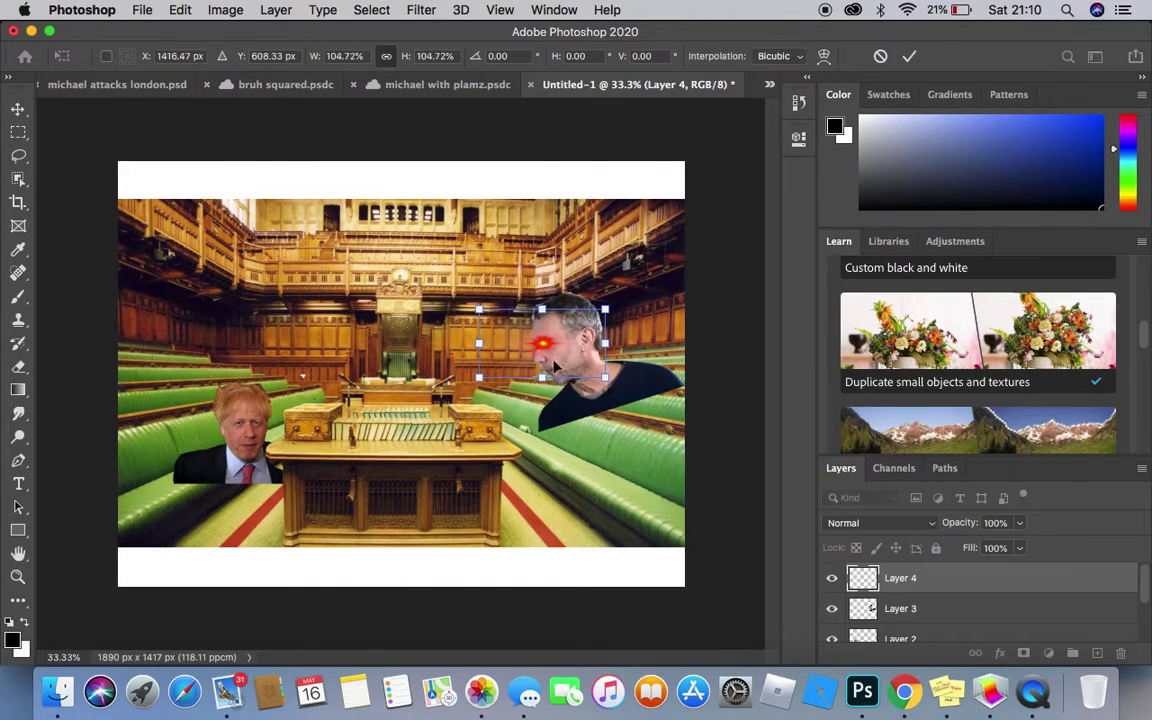
{"action": "left_click", "coordinate": [18, 108]}
{"action": "left_click", "coordinate": [103, 245]}
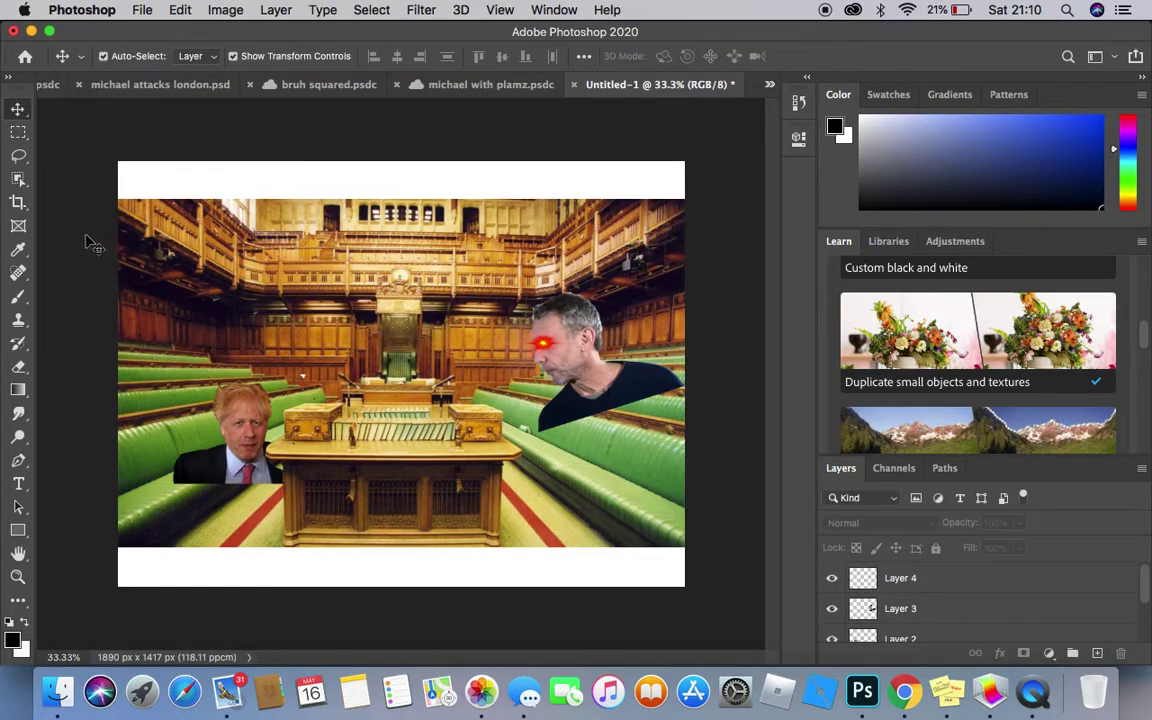
Switch to Chrome and search Bing Images for "lazer beam", refining the search to the suggested "laser beam png".
{"action": "left_click", "coordinate": [903, 690]}
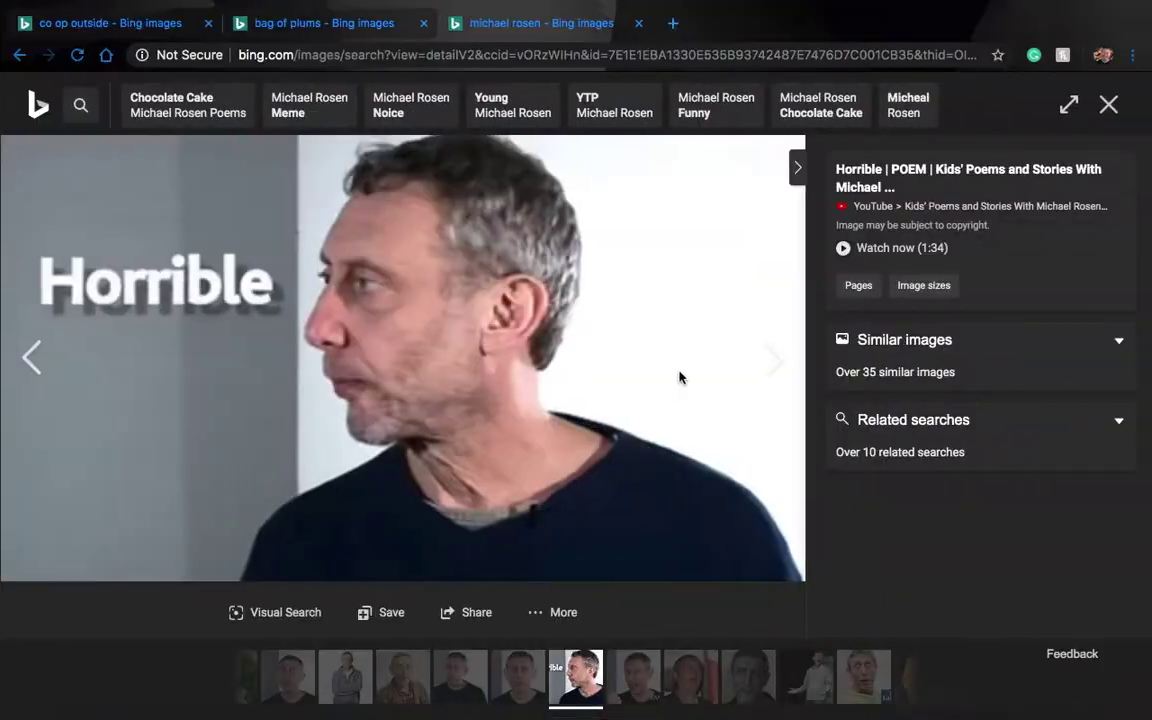
{"action": "left_click", "coordinate": [496, 58]}
{"action": "type", "text": "l"}
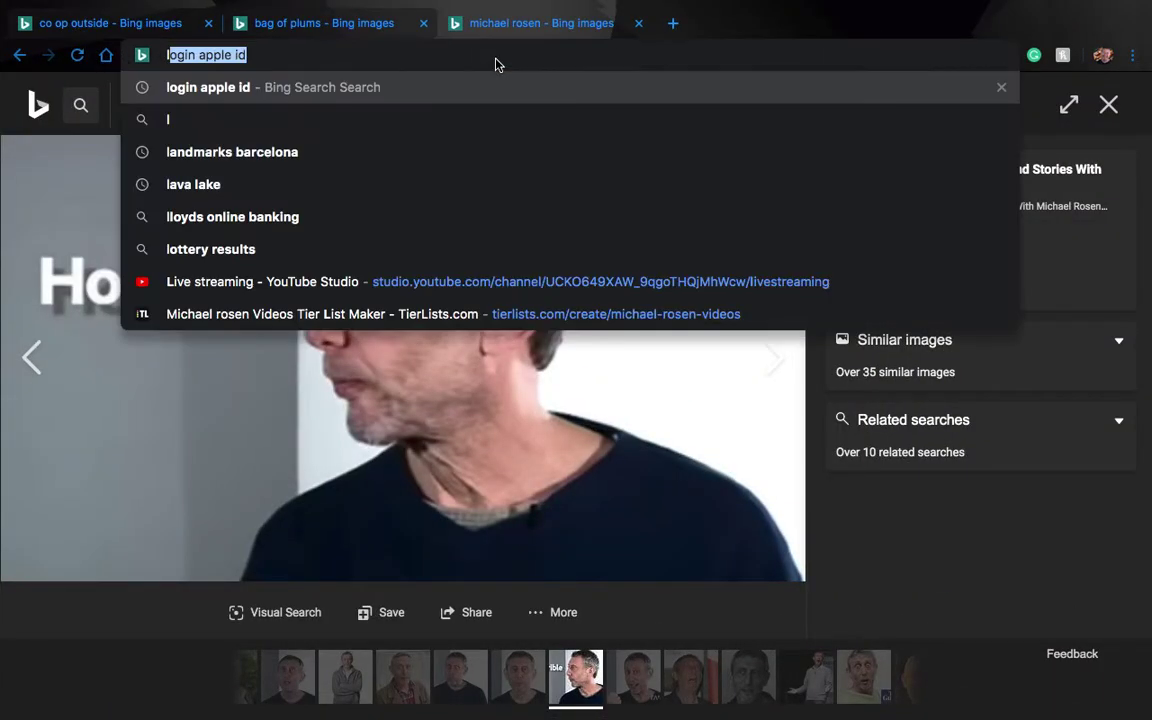
{"action": "type", "text": "azer beam"}
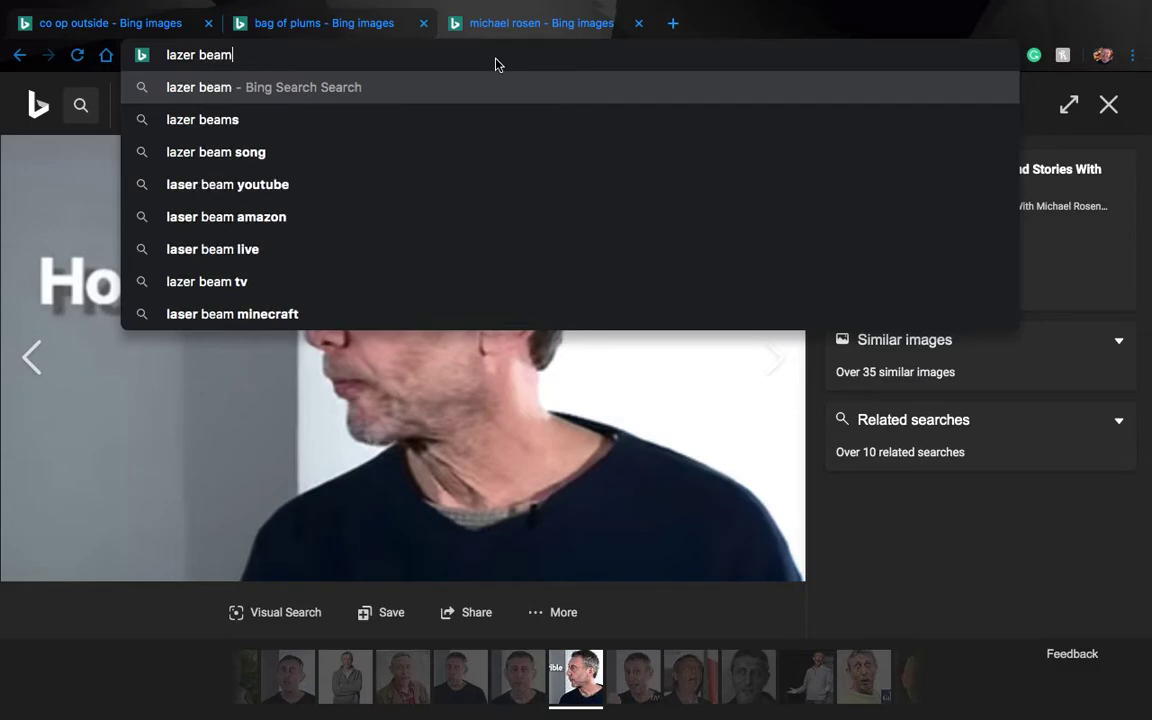
{"action": "key", "text": "Return"}
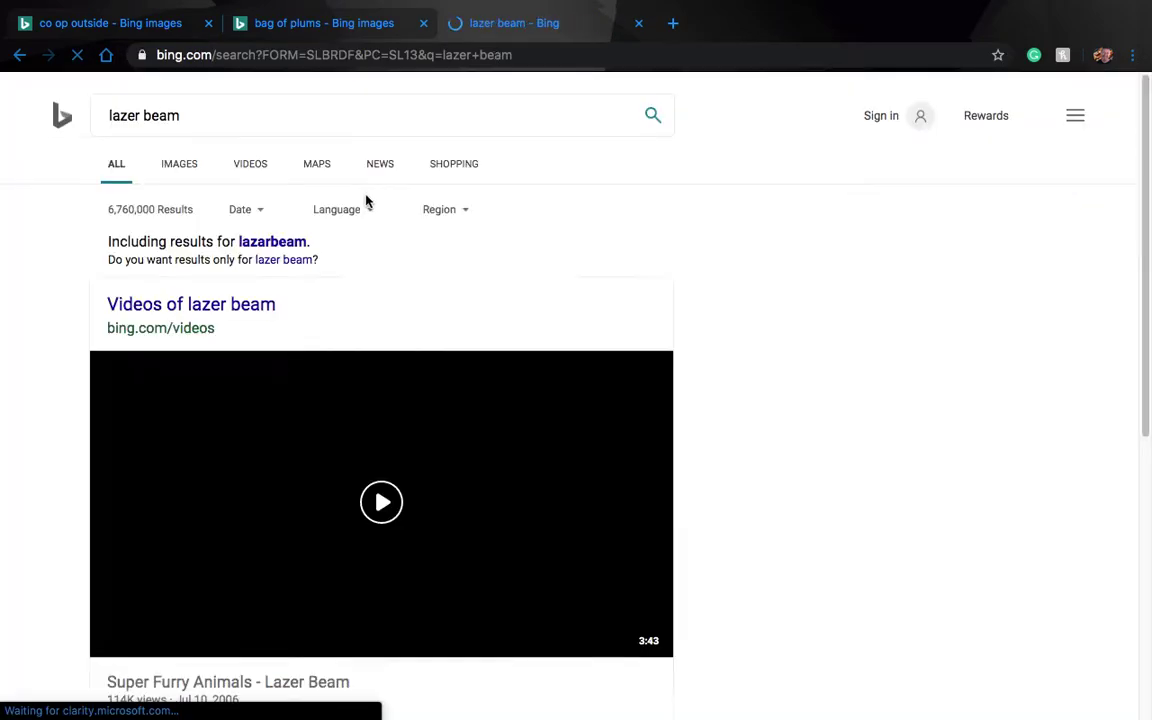
{"action": "left_click", "coordinate": [190, 173]}
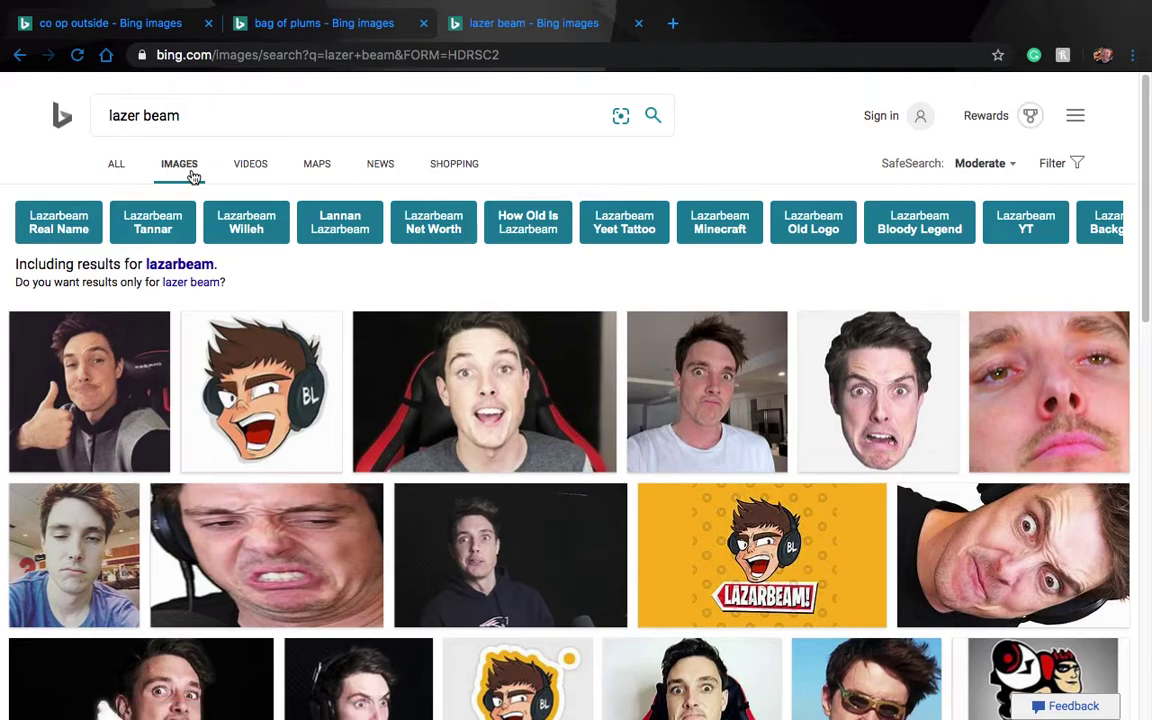
{"action": "left_click", "coordinate": [247, 116]}
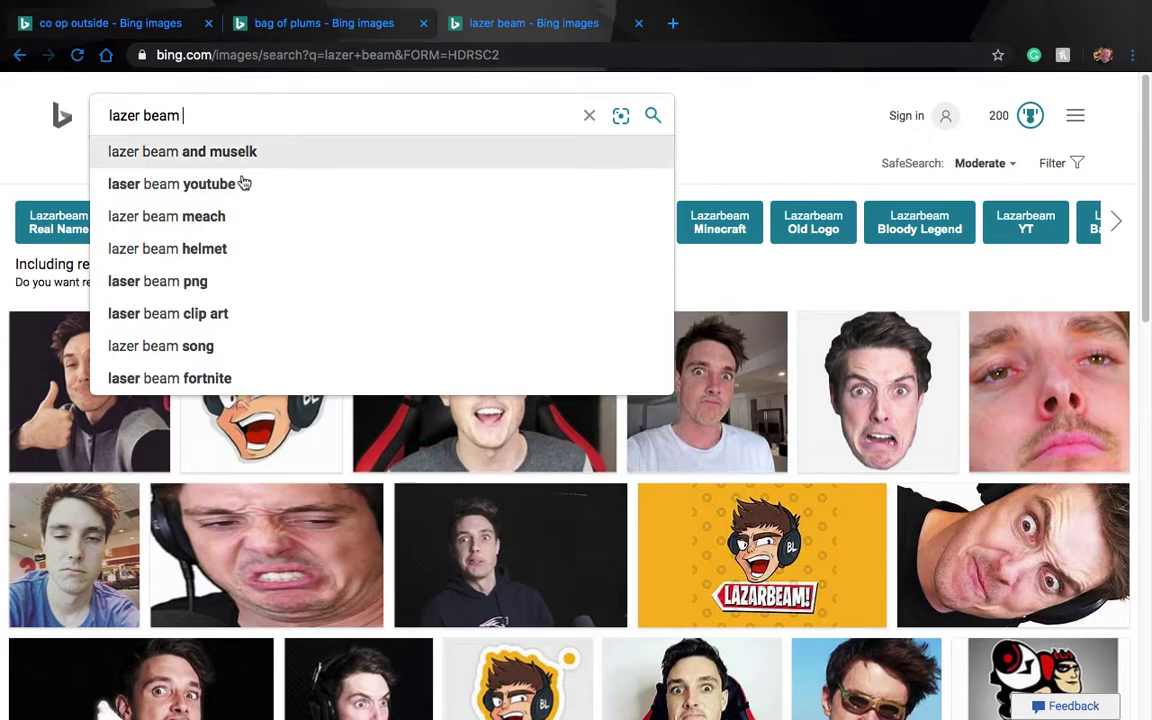
{"action": "left_click", "coordinate": [199, 285]}
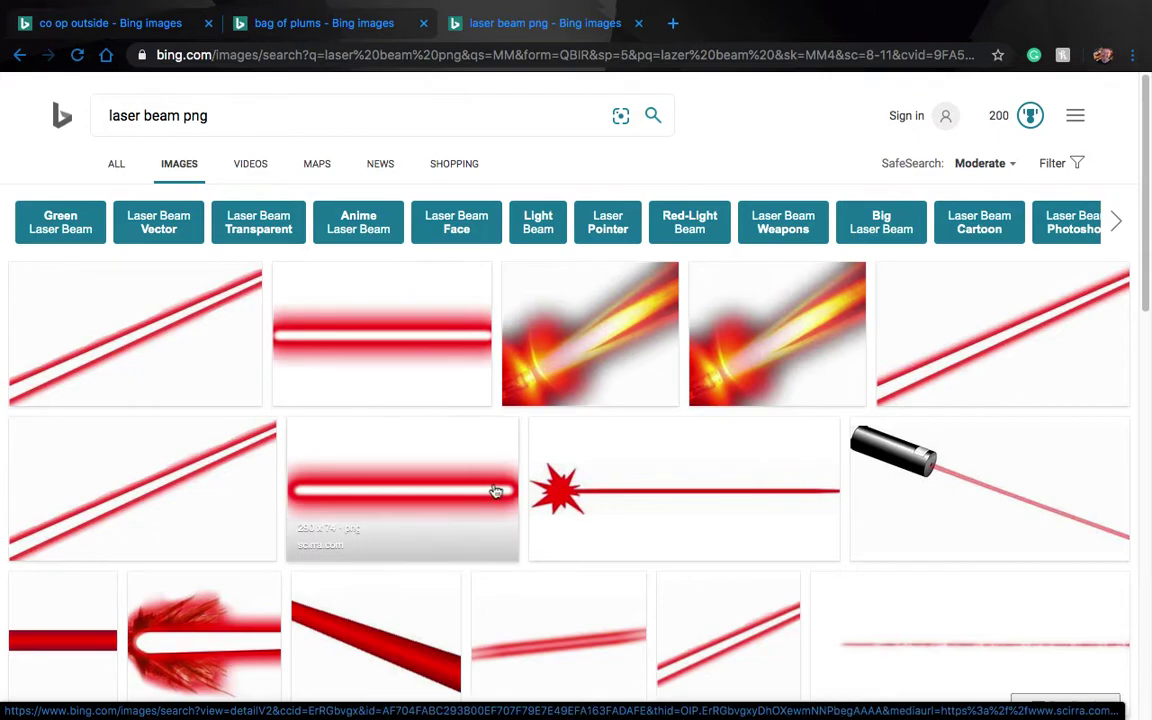
Copy the 290 × 74 red laser beam PNG from scirra.com and paste it into the Untitled-1 Photoshop document as a new layer.
{"action": "left_click", "coordinate": [444, 488]}
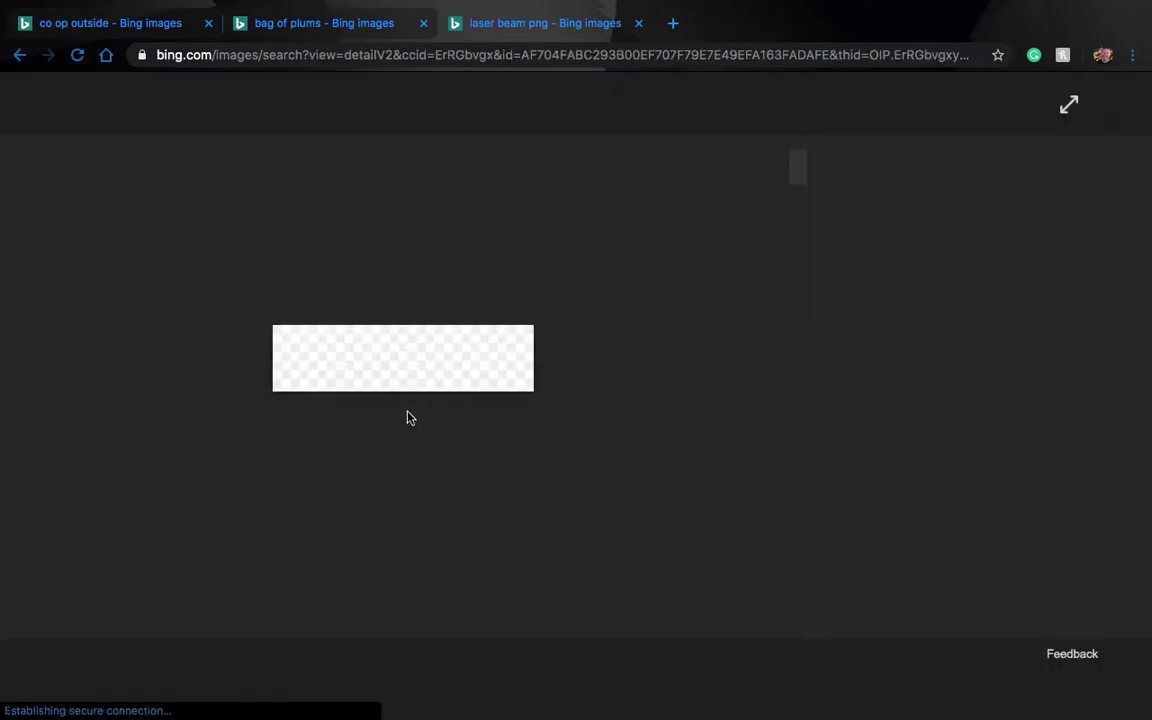
{"action": "right_click", "coordinate": [400, 340]}
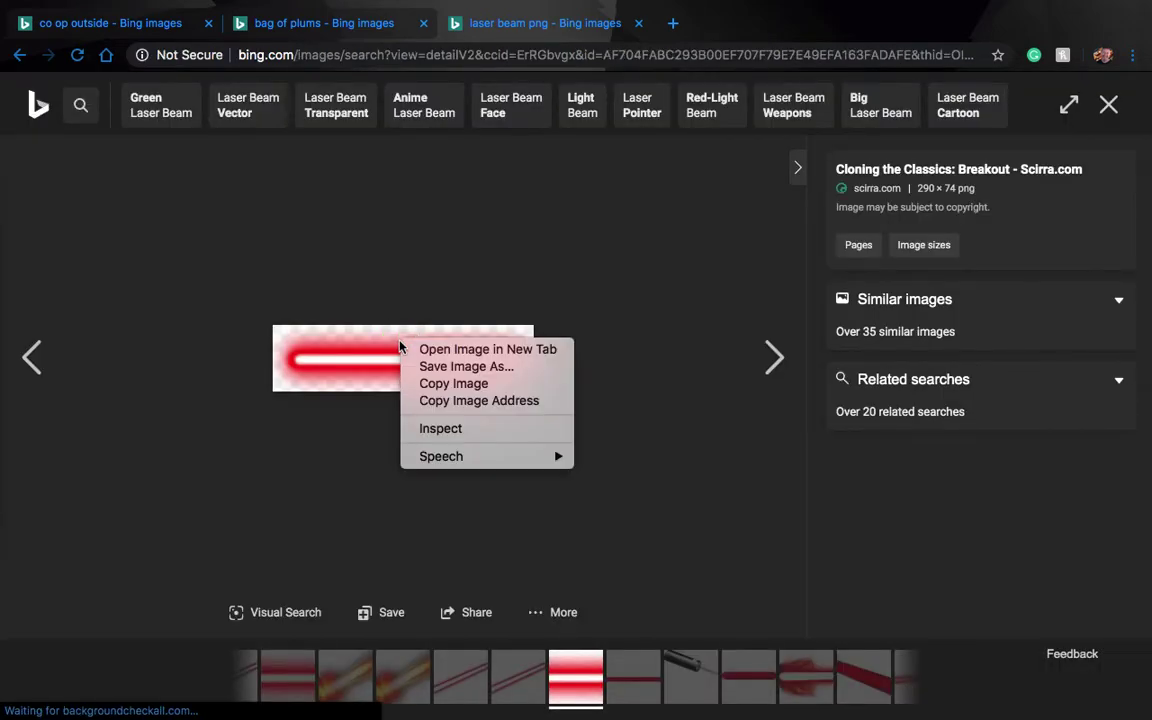
{"action": "left_click", "coordinate": [433, 386]}
{"action": "key", "text": "super+Tab"}
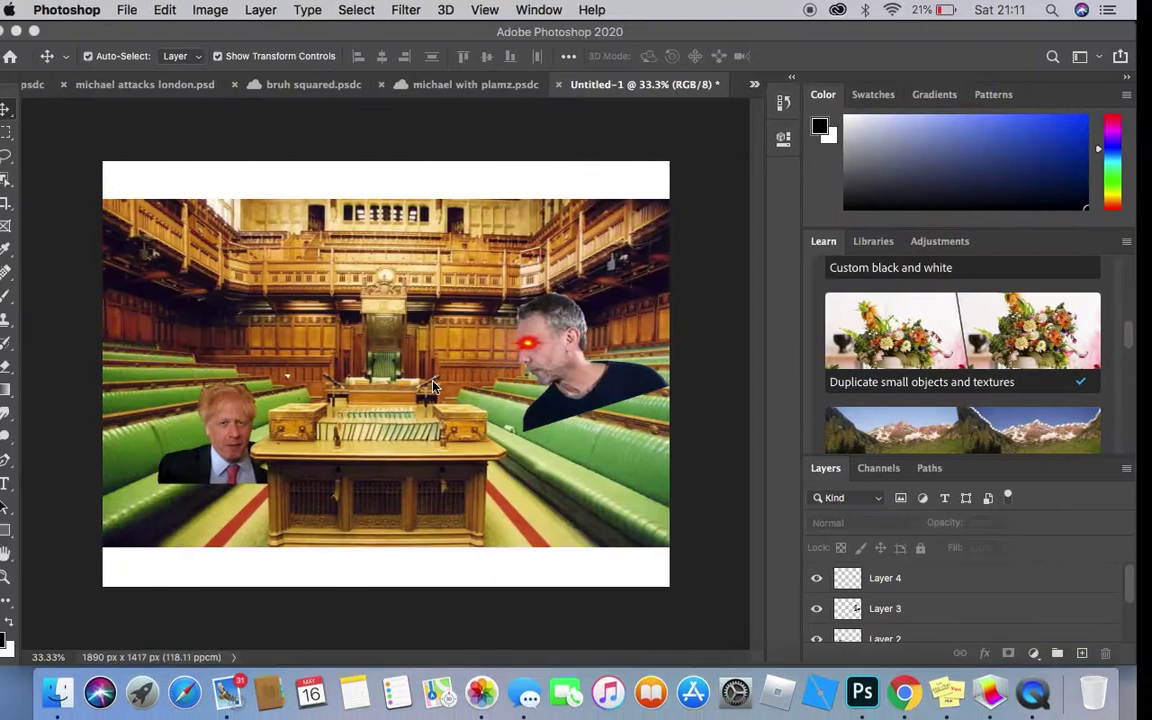
{"action": "left_click", "coordinate": [181, 10]}
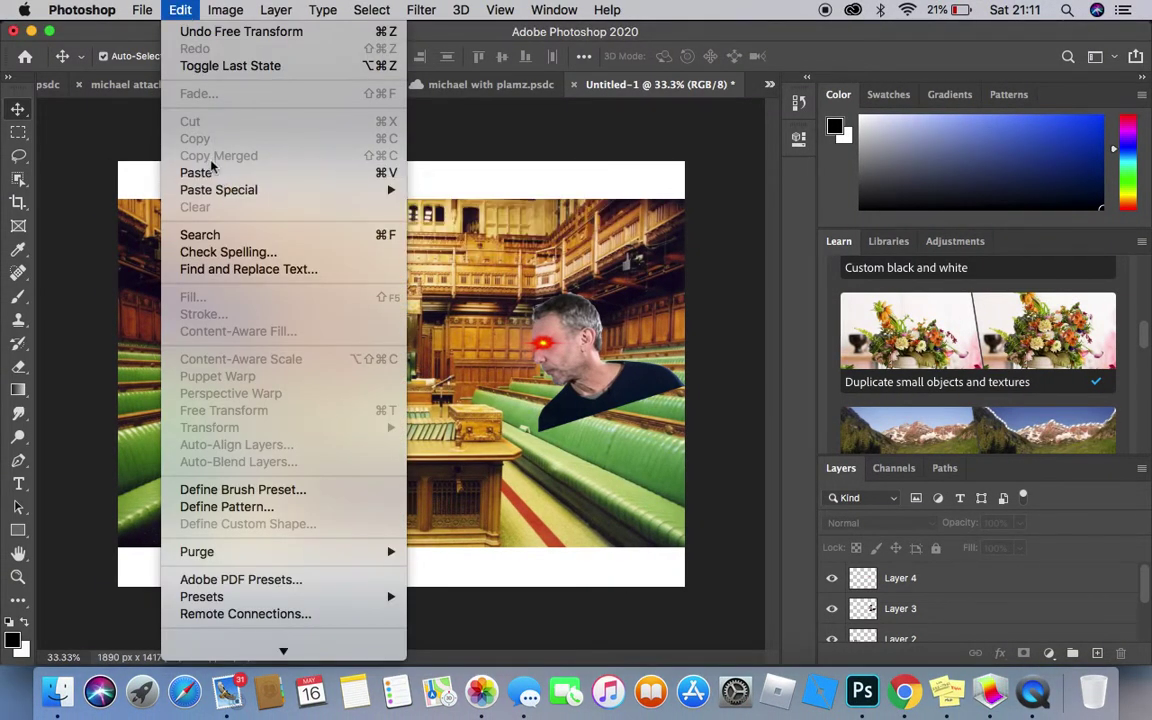
{"action": "left_click", "coordinate": [218, 173]}
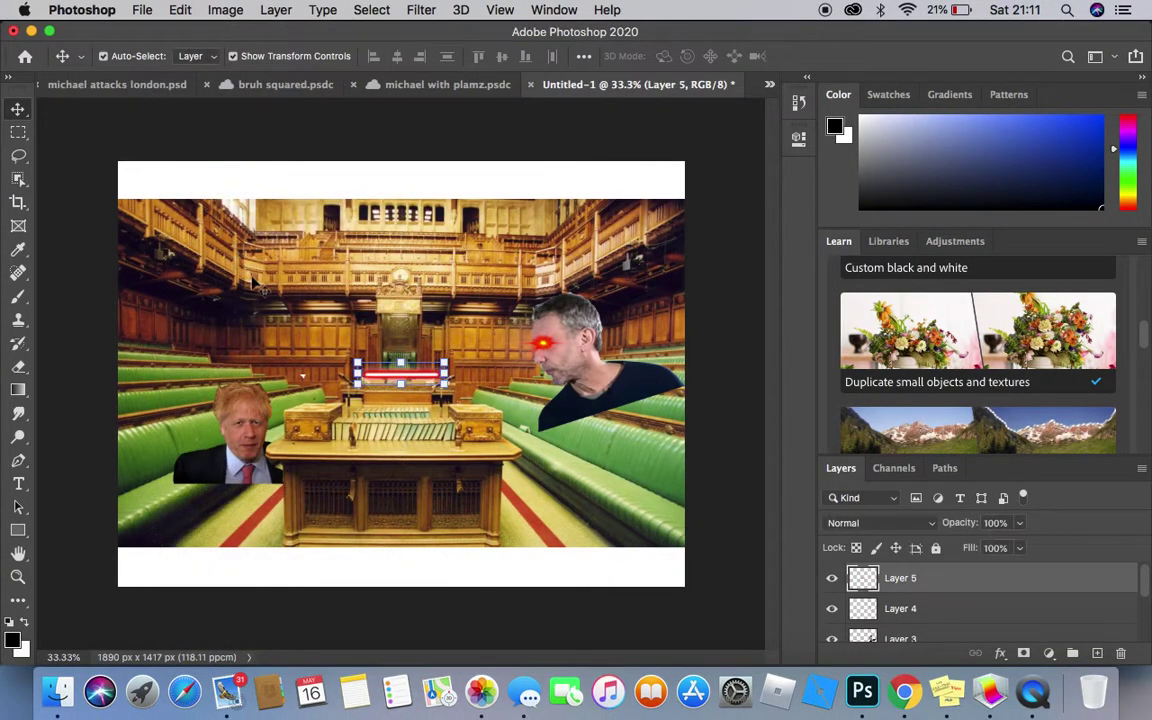
Scale the laser beam to about 371%, rotate it about -12.5°, and stretch it between Michael Rosen's eye and Boris Johnson's head.
{"action": "left_click", "coordinate": [452, 352]}
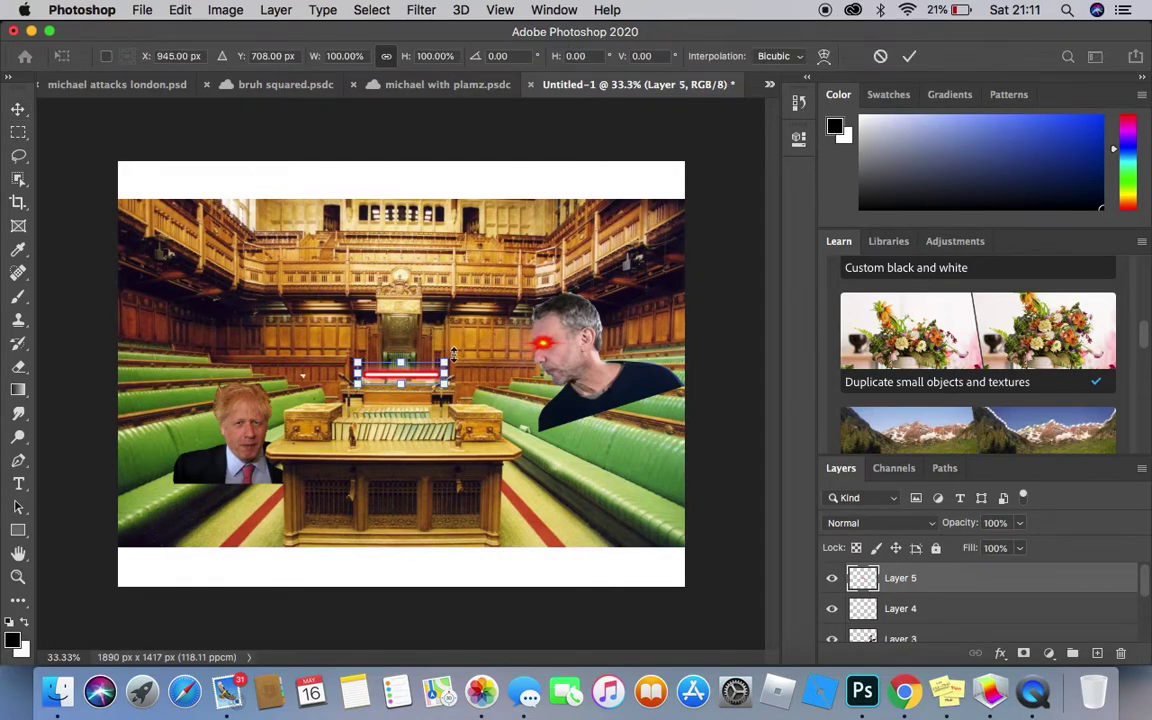
{"action": "left_click_drag", "start_coordinate": [452, 352], "coordinate": [492, 360]}
{"action": "left_click_drag", "start_coordinate": [347, 381], "coordinate": [229, 334]}
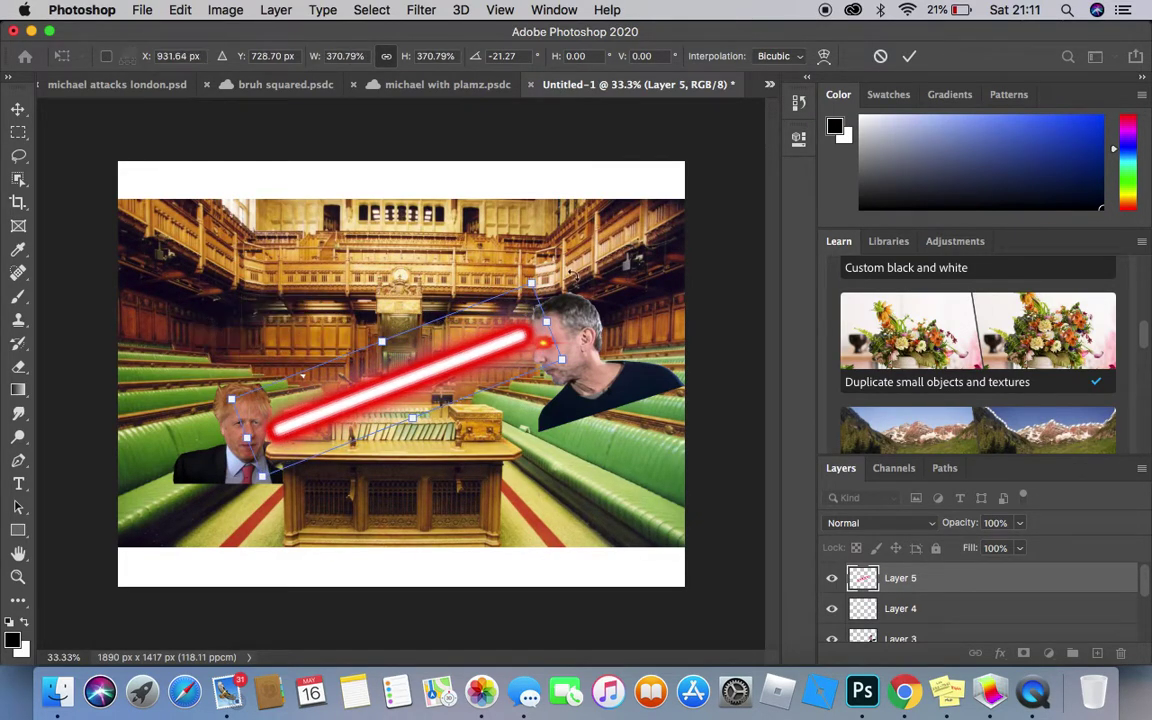
{"action": "mouse_move", "coordinate": [550, 268]}
{"action": "left_mouse_down"}
{"action": "mouse_move", "coordinate": [537, 265]}
{"action": "mouse_move", "coordinate": [571, 291]}
{"action": "mouse_move", "coordinate": [566, 283]}
{"action": "left_mouse_up"}
{"action": "left_click_drag", "start_coordinate": [463, 372], "coordinate": [467, 367]}
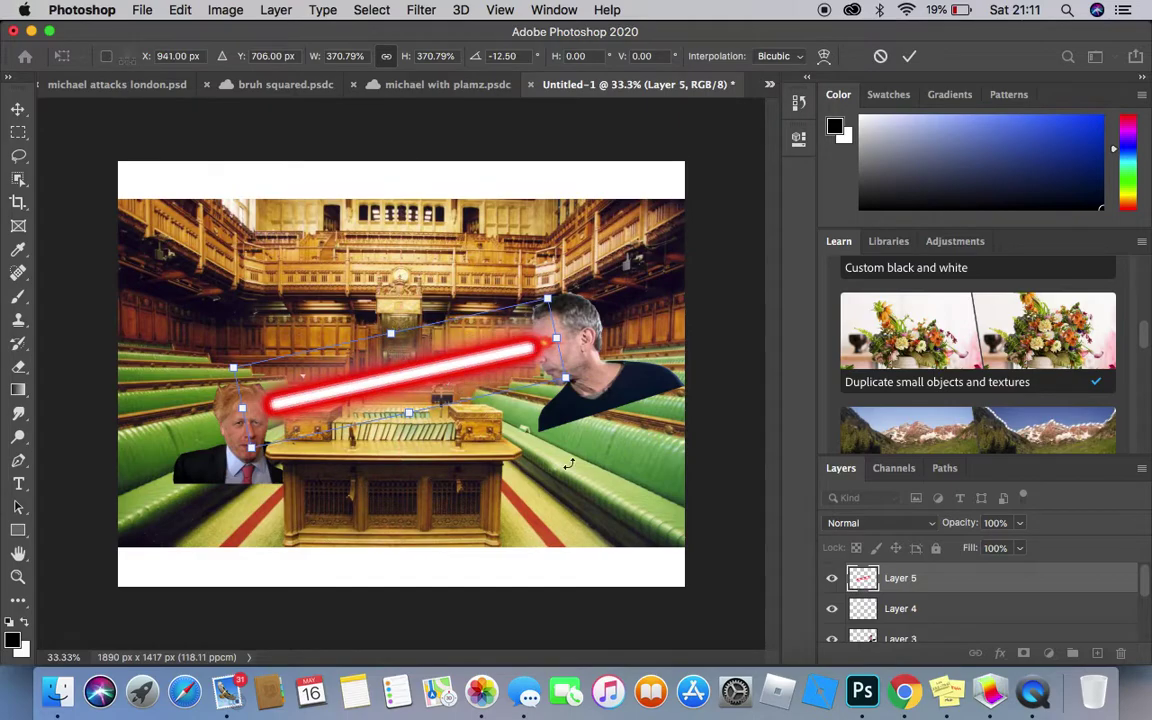
Switch to Chrome and search Bing Images for "explosion".
{"action": "left_click", "coordinate": [903, 692]}
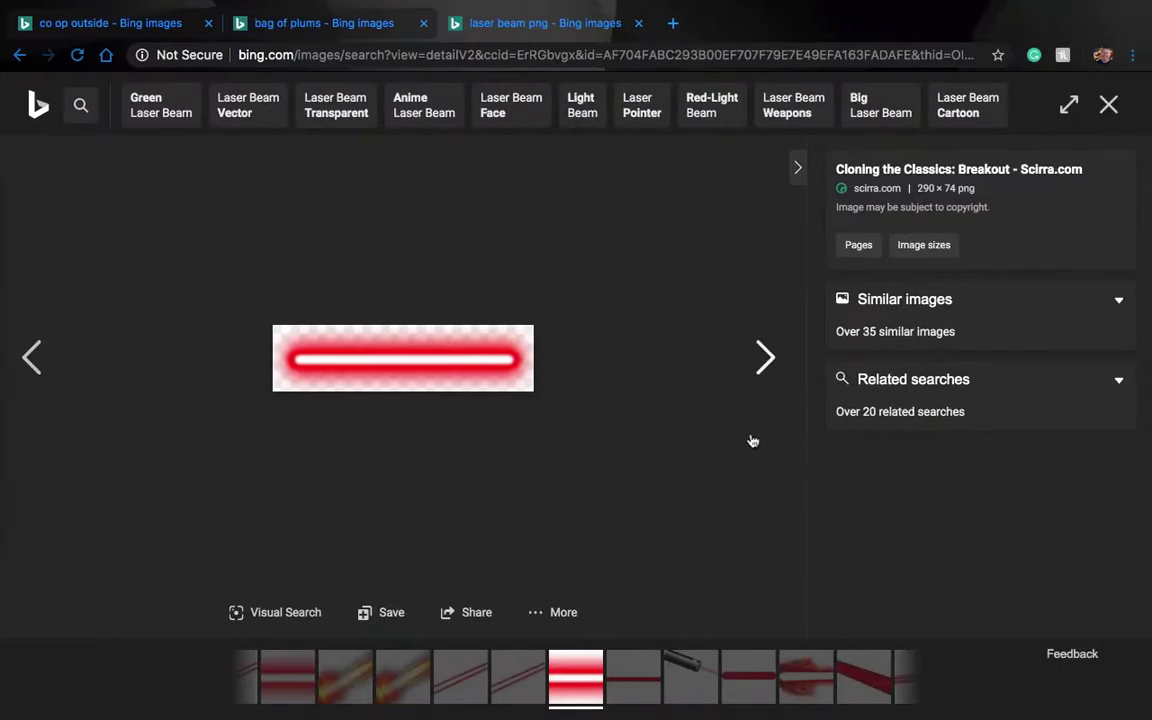
{"action": "left_click", "coordinate": [443, 92]}
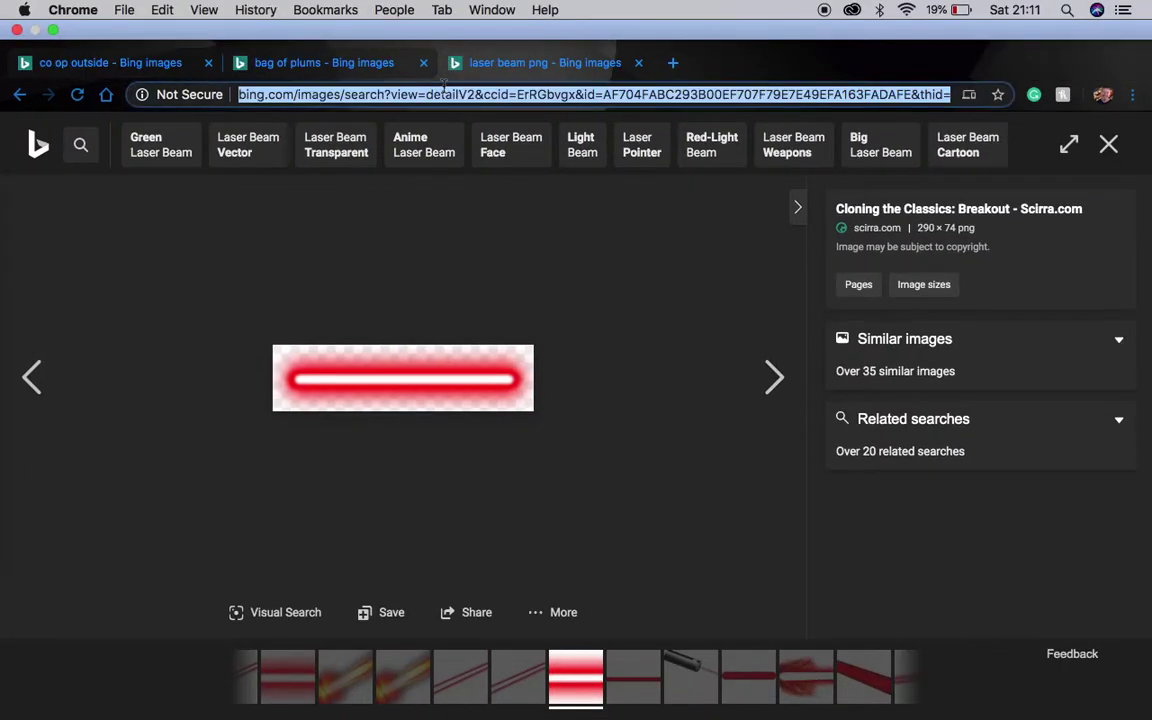
{"action": "type", "text": "explos"}
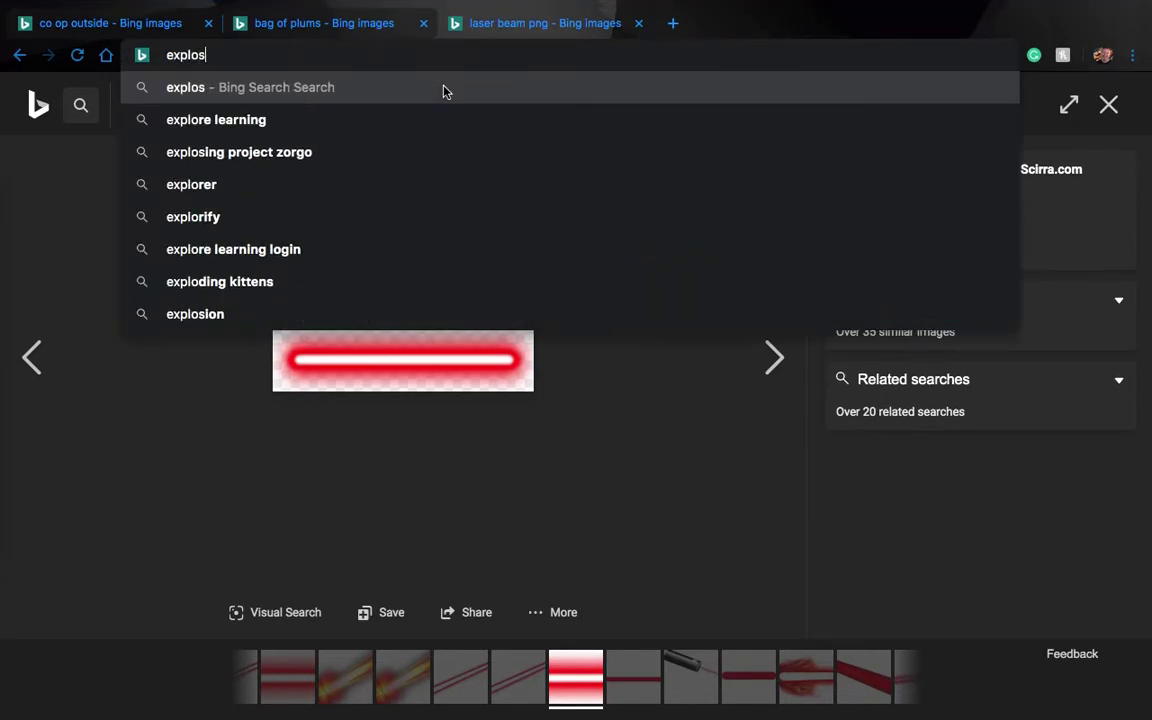
{"action": "type", "text": "ion"}
{"action": "key", "text": "Return"}
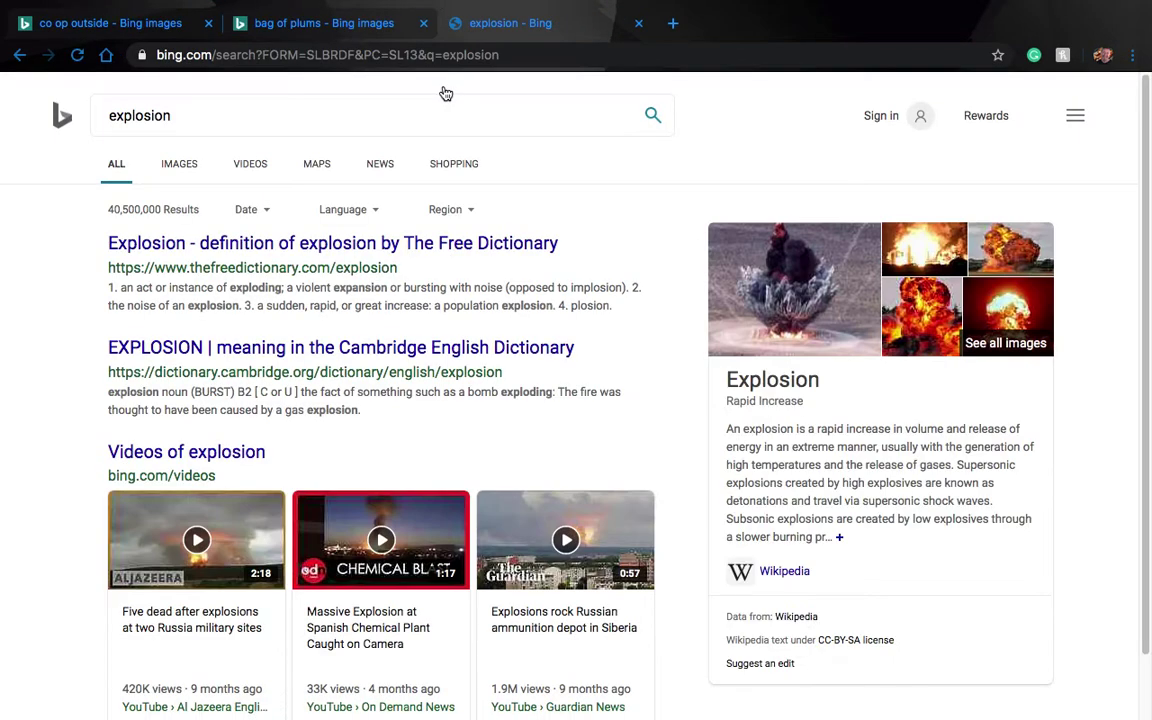
{"action": "left_click", "coordinate": [180, 162]}
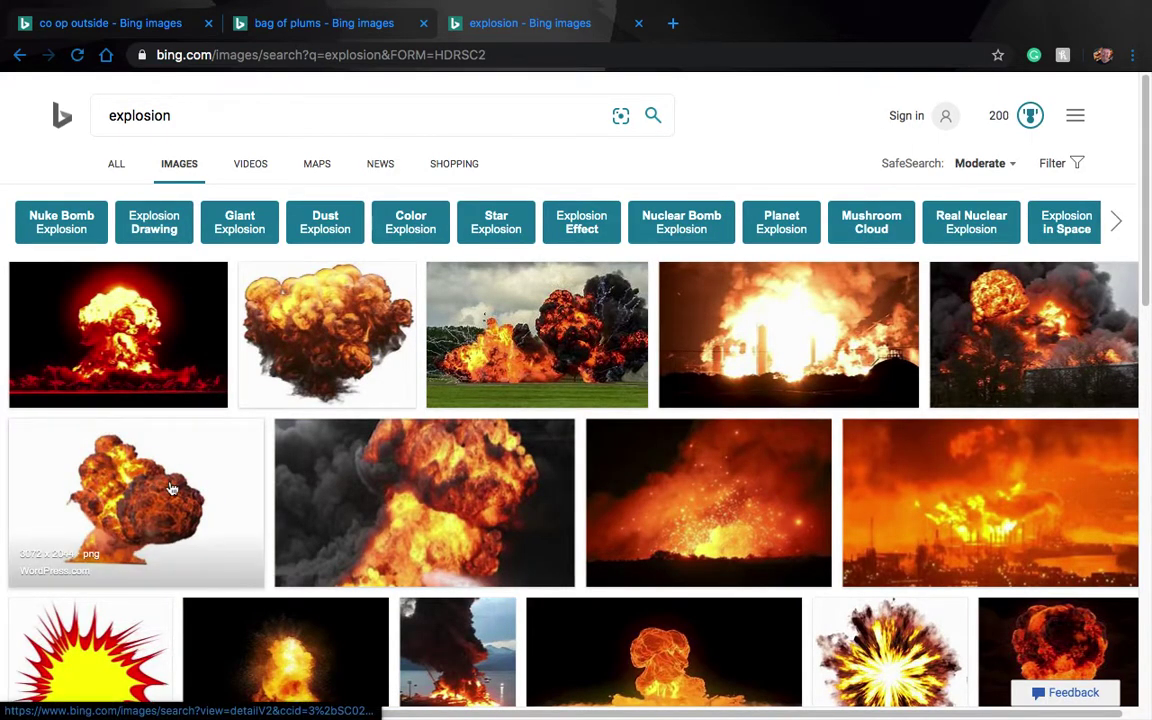
Open the 983 × 812 fiery explosion PNG from pngimg.com and copy the image.
{"action": "left_click", "coordinate": [295, 332]}
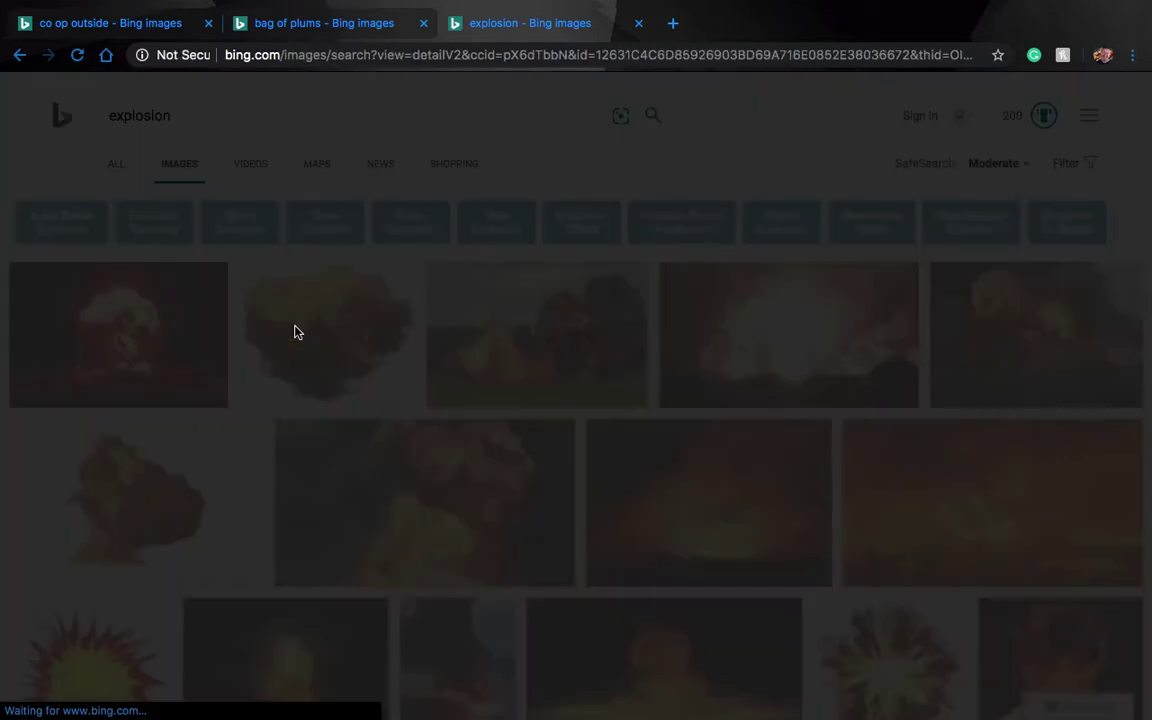
{"action": "right_click", "coordinate": [296, 326]}
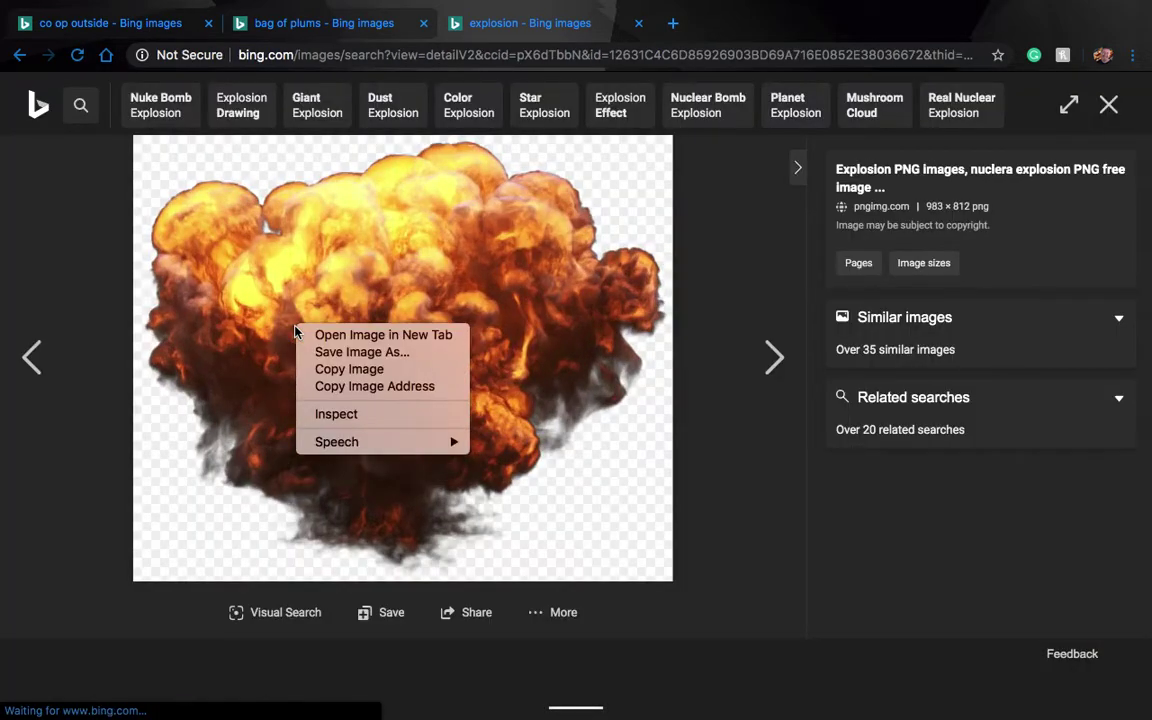
{"action": "left_click", "coordinate": [331, 388]}
{"action": "right_click", "coordinate": [335, 383]}
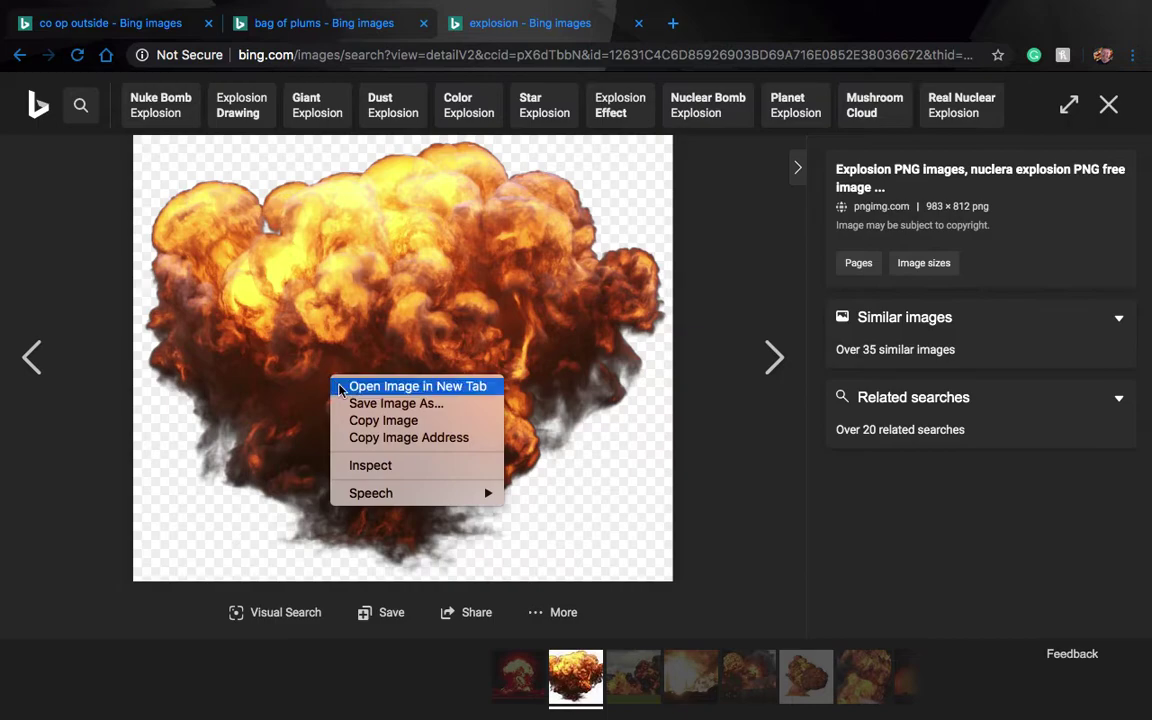
{"action": "left_click", "coordinate": [362, 420]}
Return to Photoshop, apply the laser beam's transform, and paste the copied explosion as a new layer.
{"action": "key", "text": "ctrl+Left"}
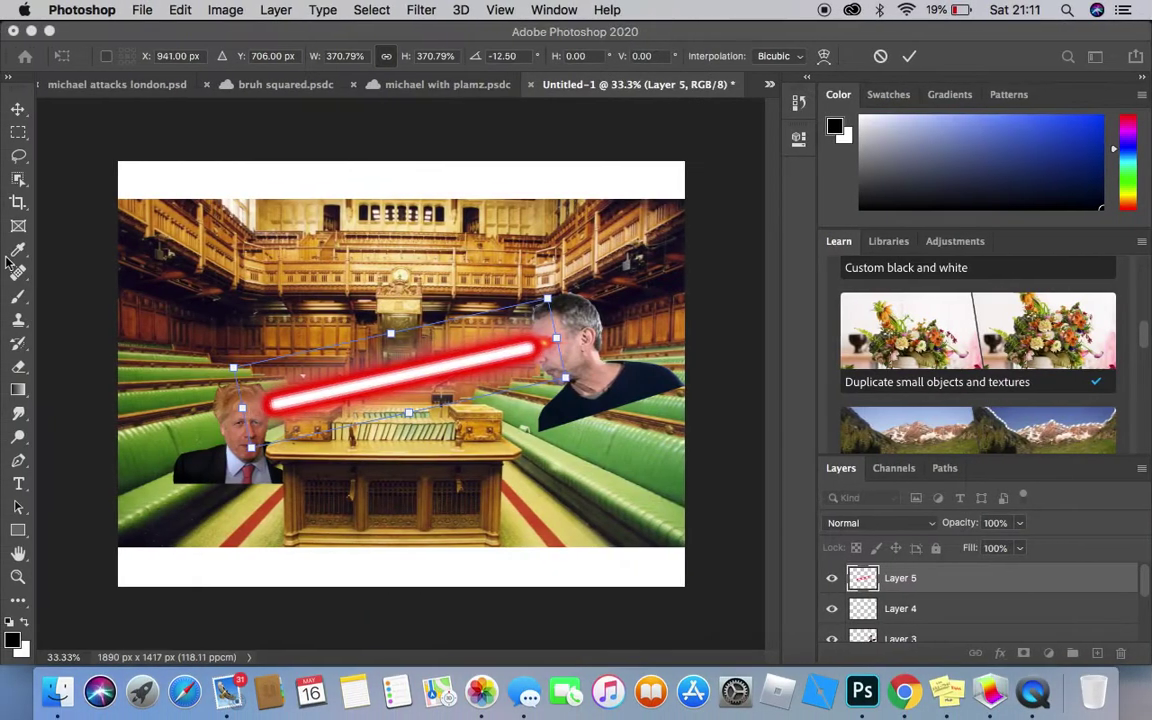
{"action": "left_click", "coordinate": [180, 10]}
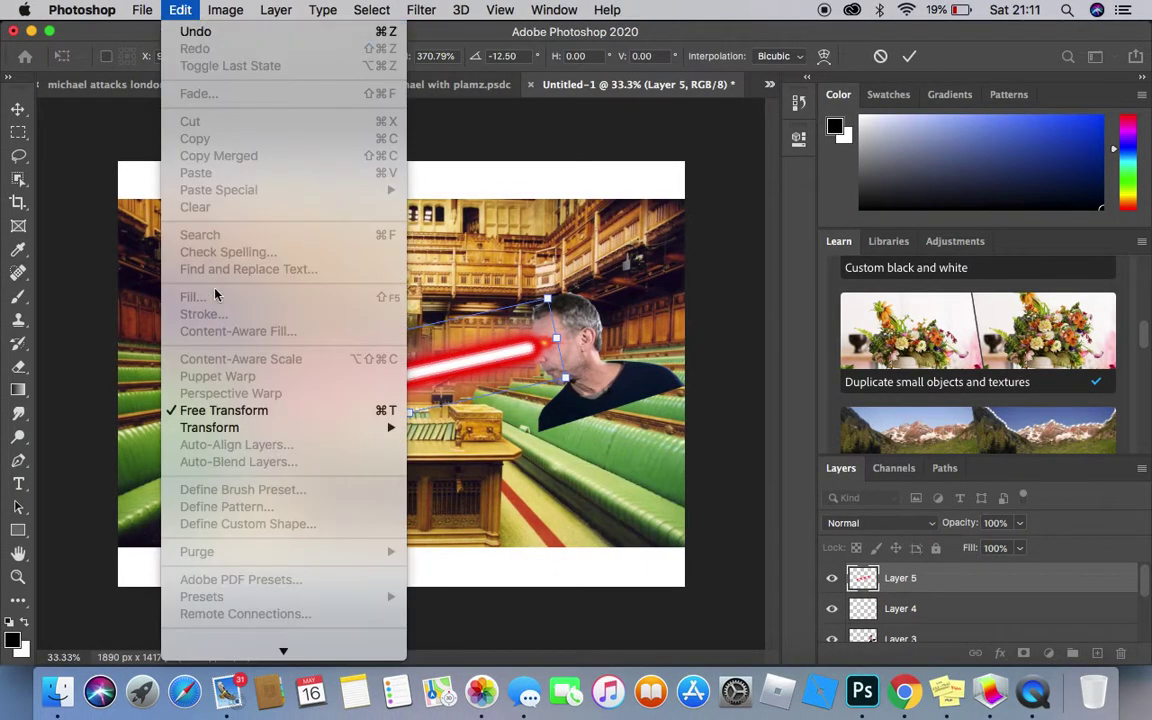
{"action": "left_click", "coordinate": [110, 108]}
{"action": "left_click", "coordinate": [18, 108]}
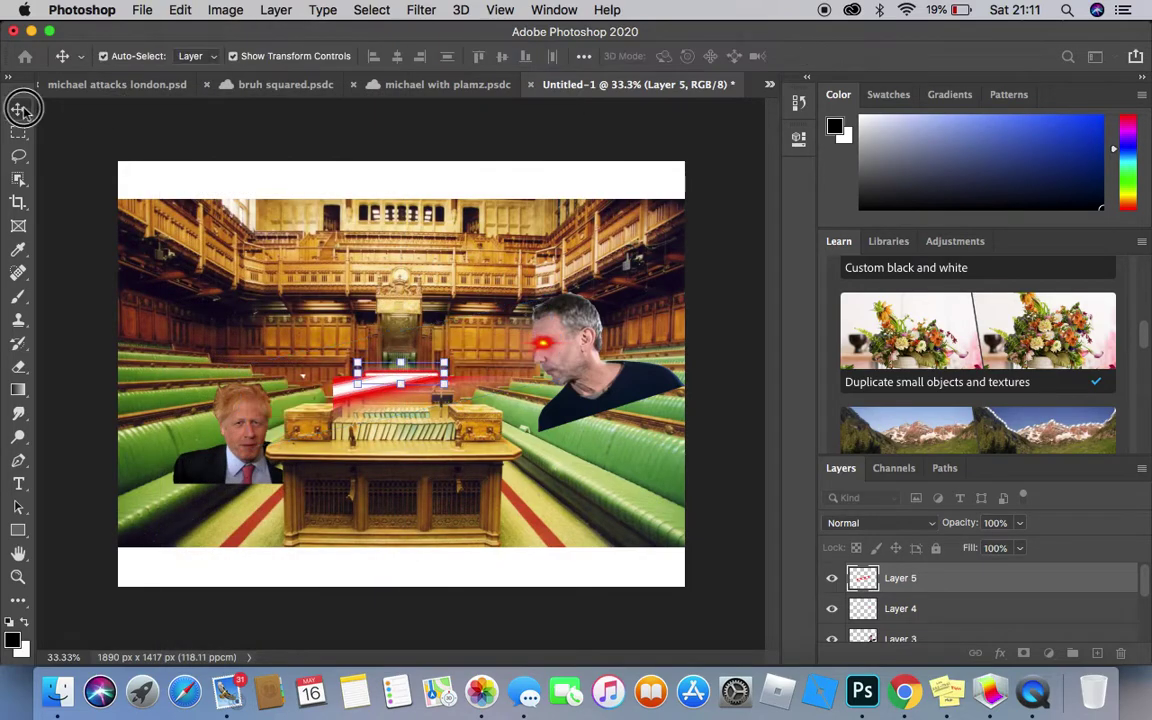
{"action": "left_click", "coordinate": [92, 153]}
{"action": "left_click", "coordinate": [180, 10]}
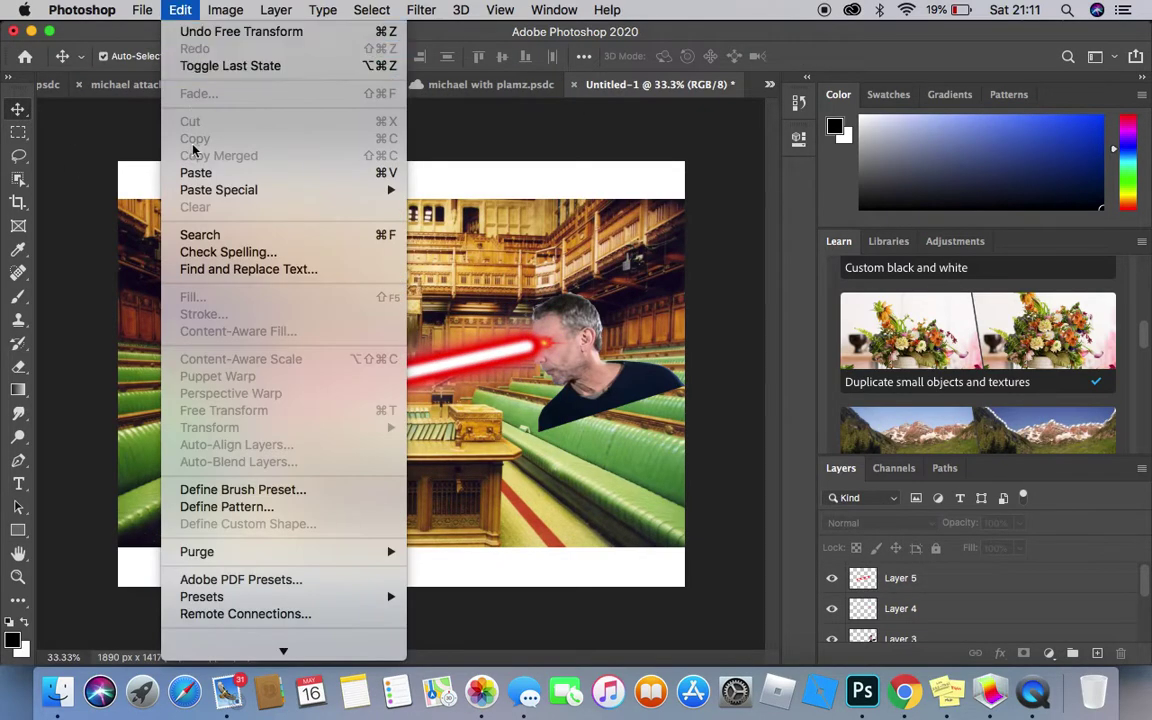
{"action": "left_click", "coordinate": [197, 172]}
Shrink the explosion and place it over the top of Boris Johnson's head, covering the end of the laser beam.
{"action": "left_click_drag", "start_coordinate": [388, 347], "coordinate": [292, 296]}
{"action": "left_click_drag", "start_coordinate": [391, 197], "coordinate": [336, 330]}
{"action": "key", "text": "Return"}
{"action": "left_click_drag", "start_coordinate": [278, 390], "coordinate": [242, 405]}
{"action": "left_click", "coordinate": [62, 205]}
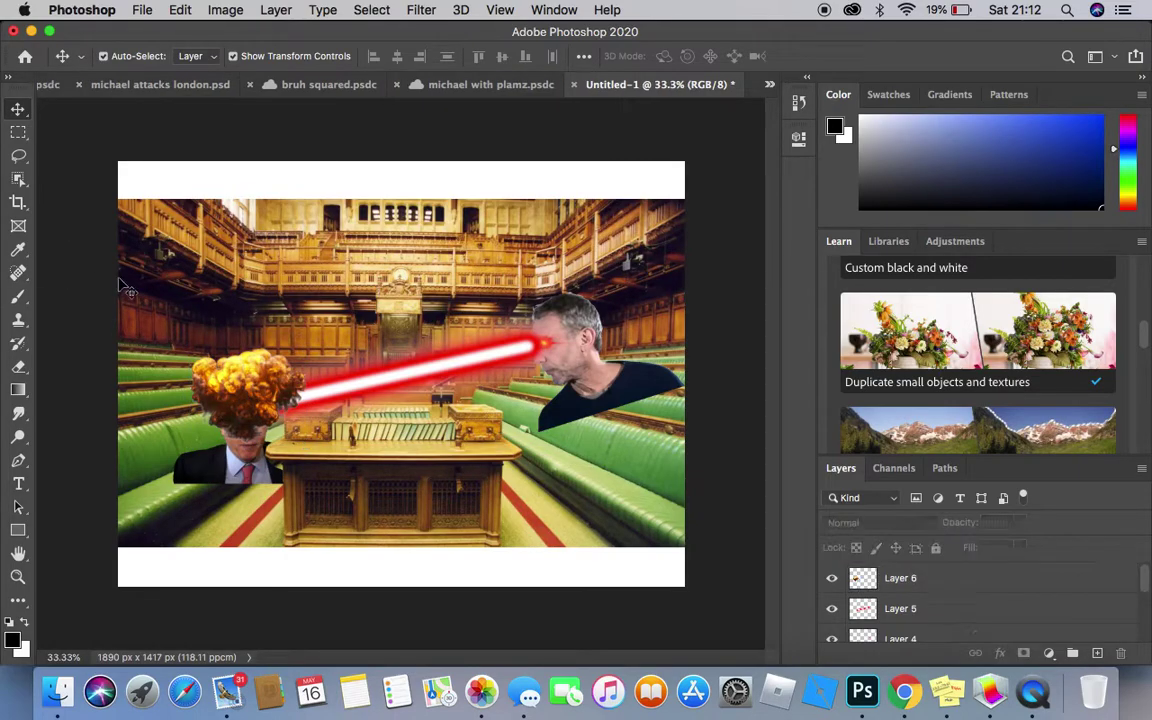
Review the finished composites in michael with plamz.psdc and michael attacks london.psd with their layers deselected.
{"action": "left_click", "coordinate": [489, 88]}
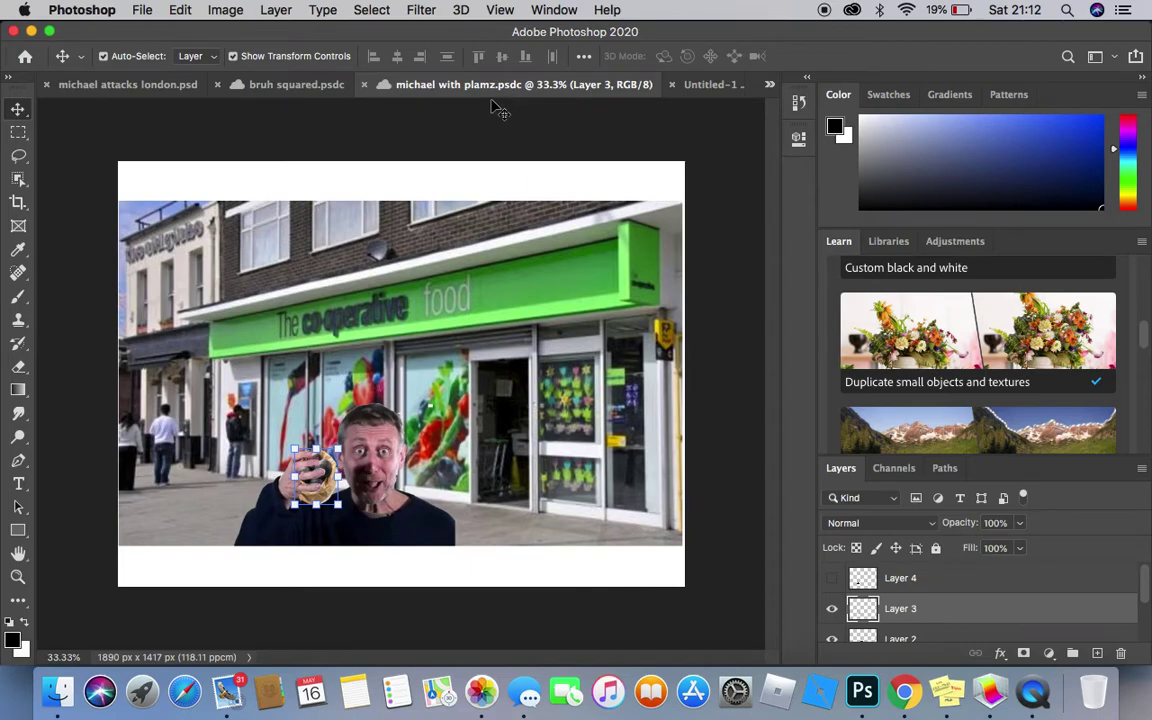
{"action": "left_click", "coordinate": [57, 190]}
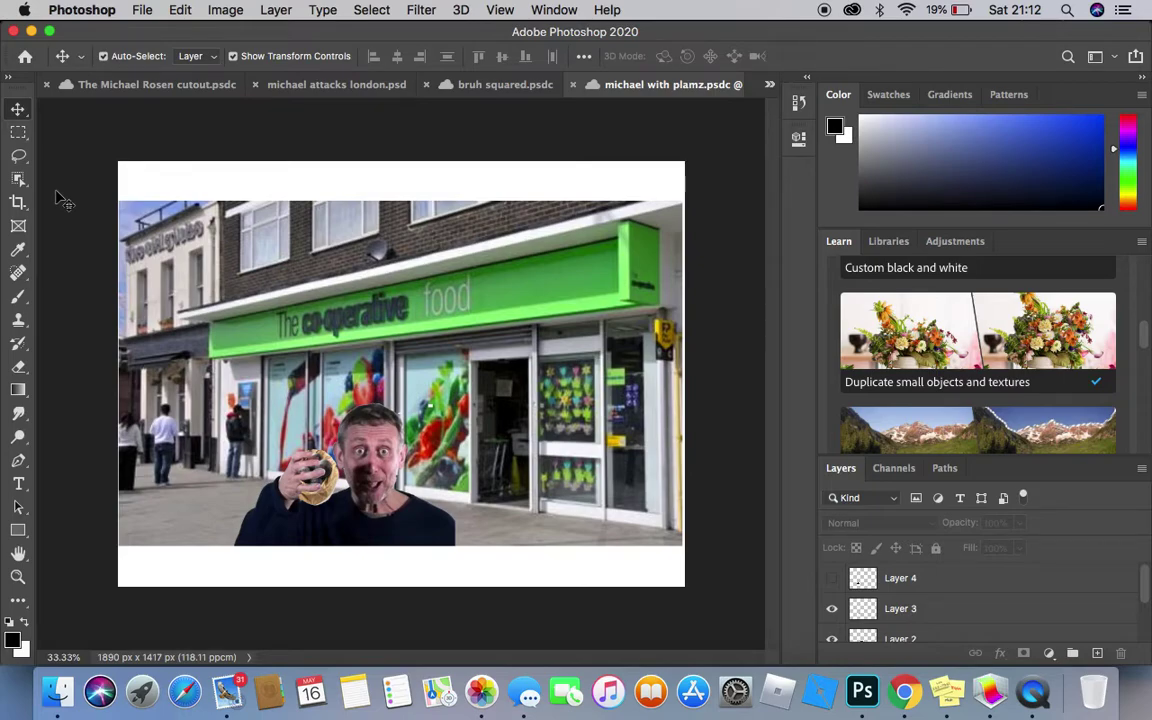
{"action": "left_click", "coordinate": [292, 85]}
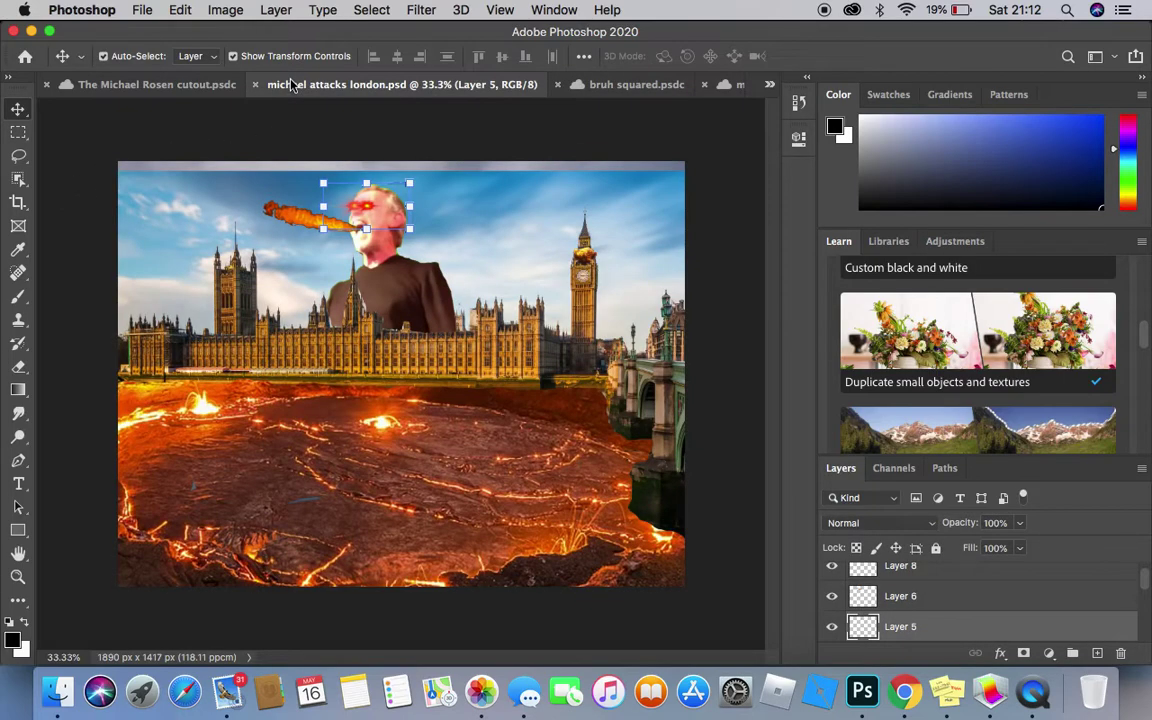
{"action": "left_click", "coordinate": [88, 155]}
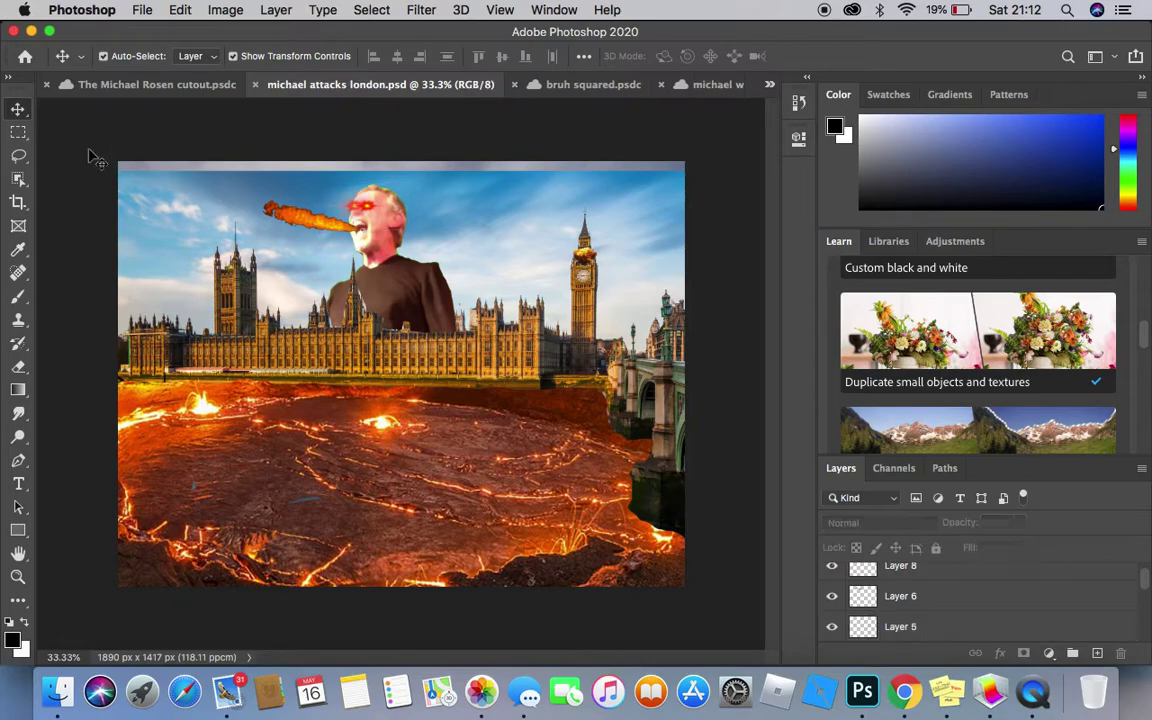
Save the Untitled-1 parliament composite as a cloud document named "michael lazer beam boris".
{"action": "left_click", "coordinate": [685, 90]}
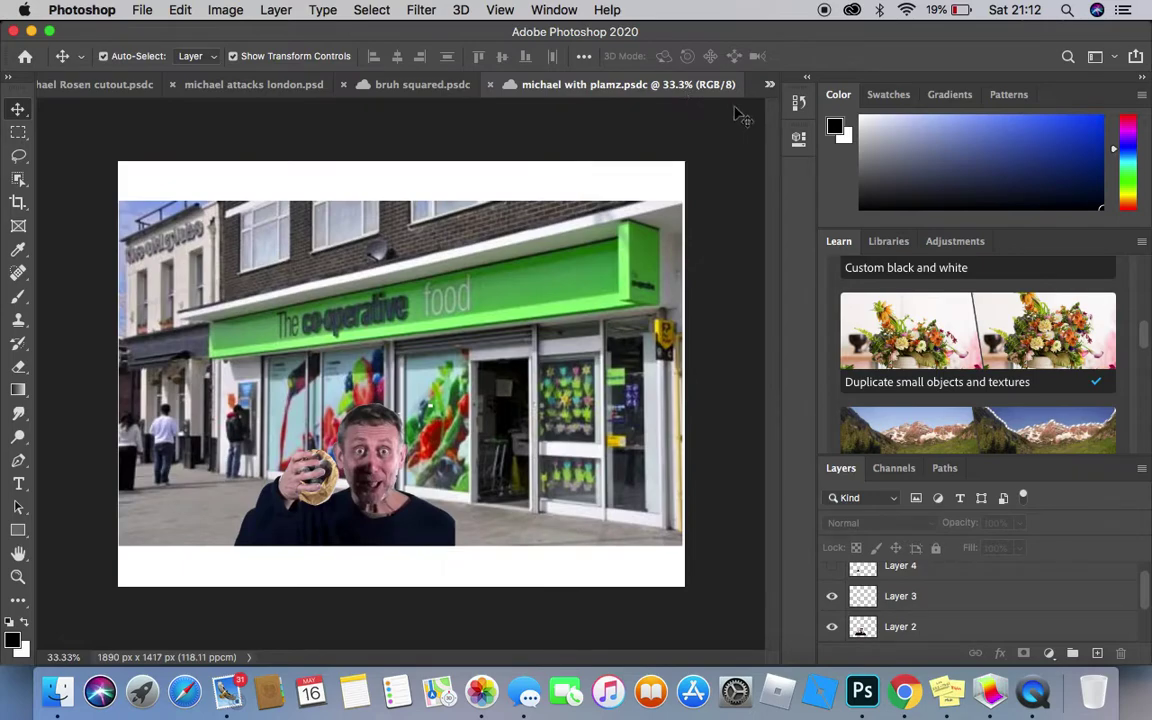
{"action": "left_click", "coordinate": [769, 86]}
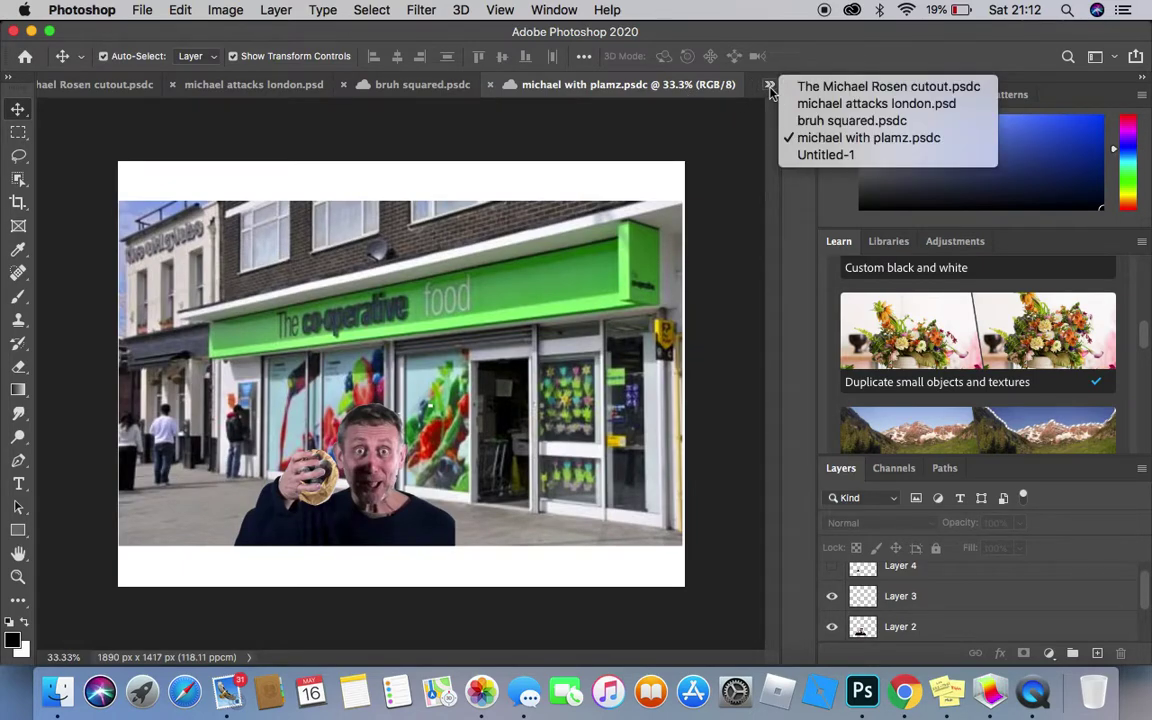
{"action": "left_click", "coordinate": [802, 155]}
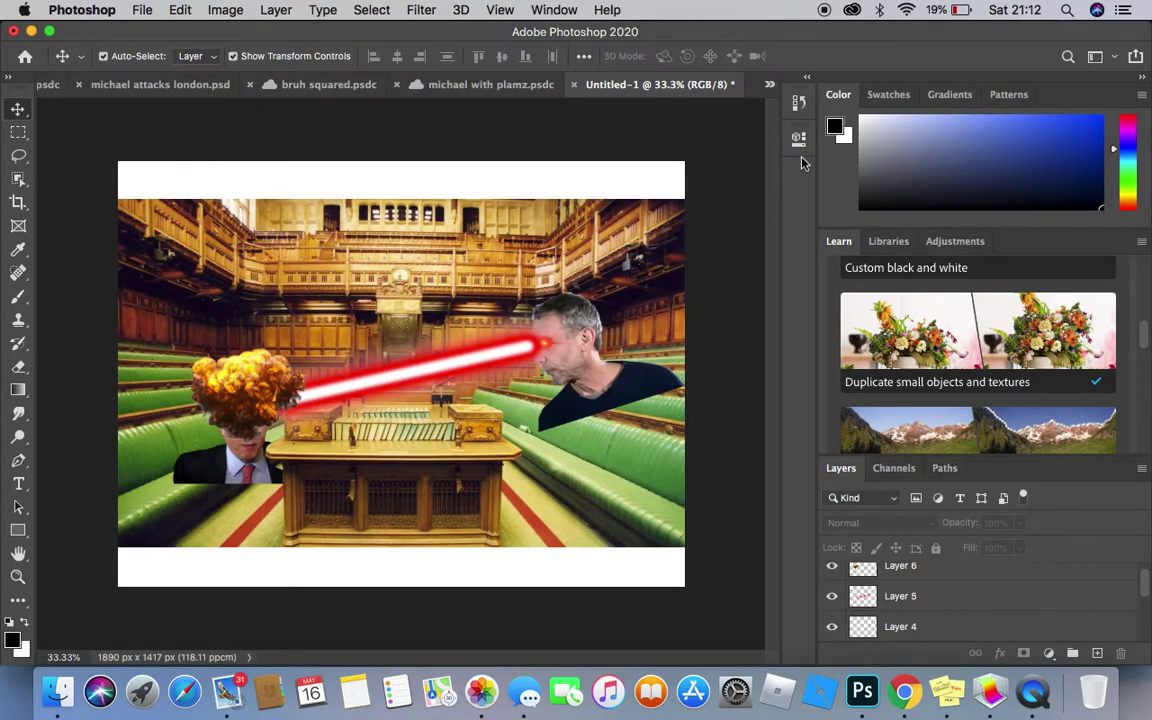
{"action": "left_click", "coordinate": [142, 10]}
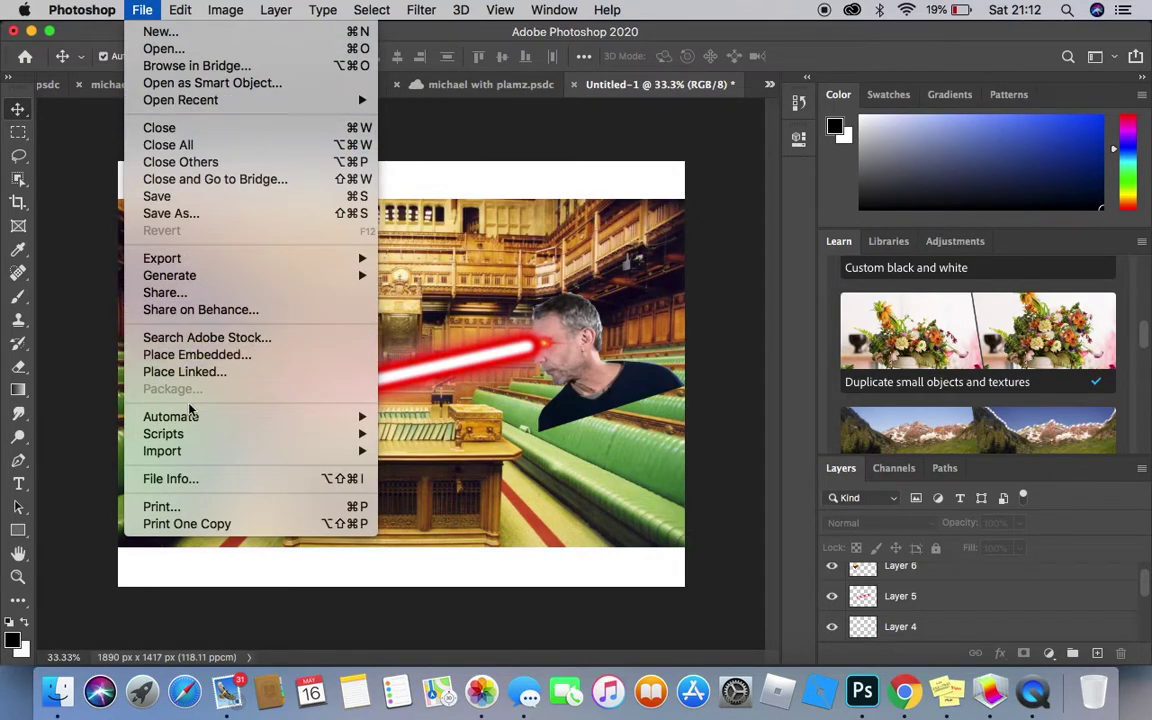
{"action": "left_click", "coordinate": [245, 216]}
{"action": "left_click", "coordinate": [378, 507]}
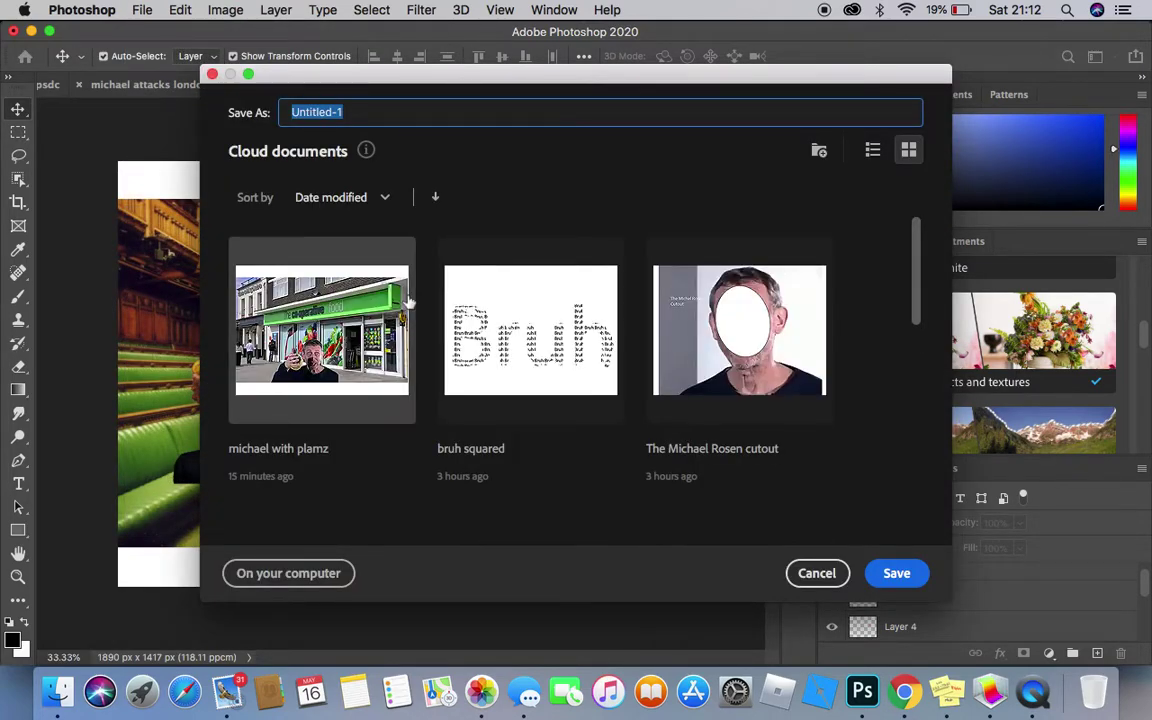
{"action": "type", "text": "michael lazer"}
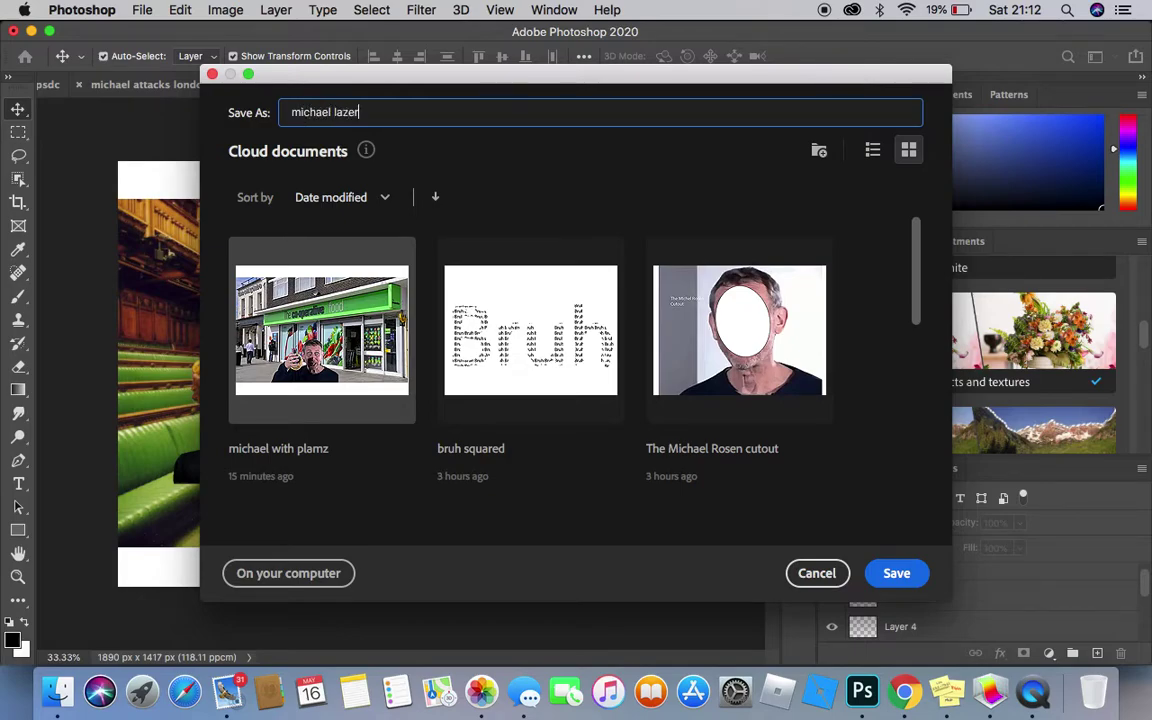
{"action": "type", "text": " beam boris"}
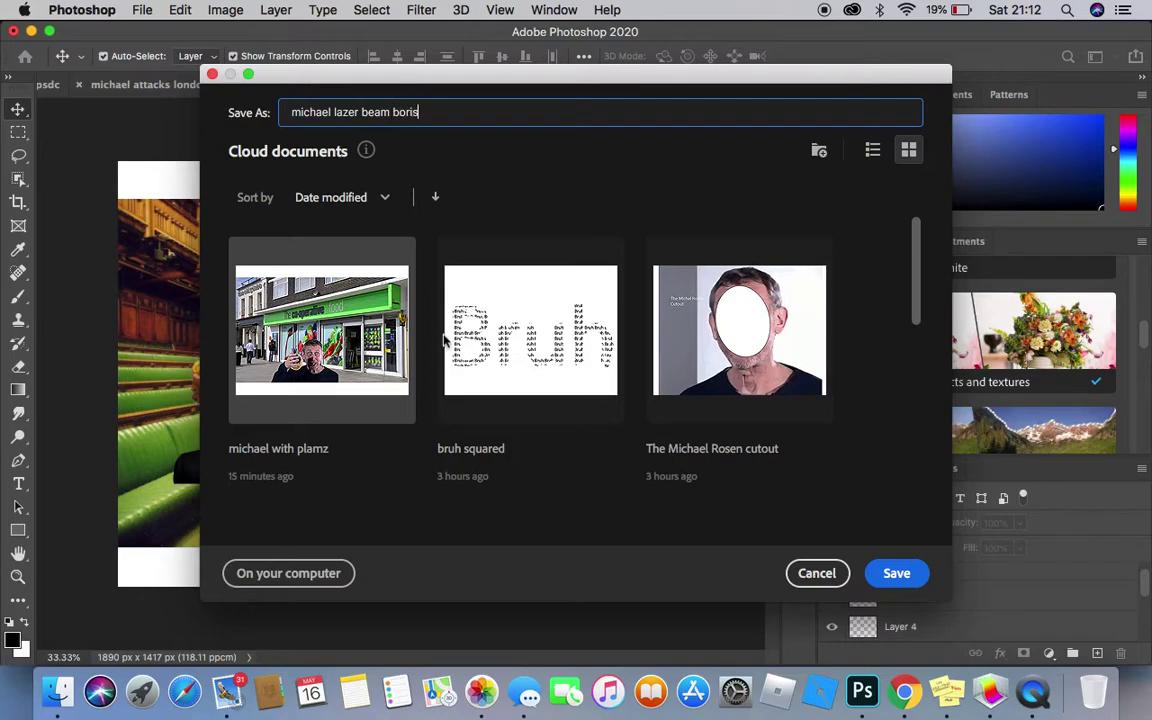
{"action": "left_click", "coordinate": [892, 572]}
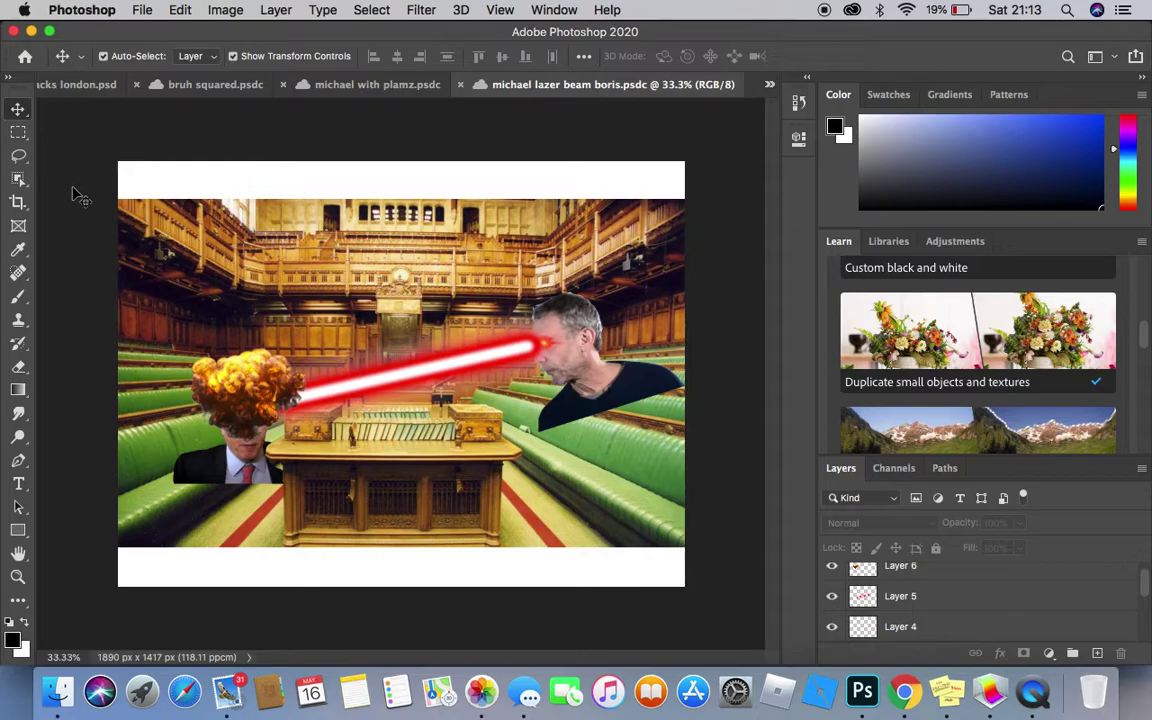
Review the michael with plamz.psdc composite and return to michael lazer beam boris.psdc.
{"action": "left_click", "coordinate": [373, 84]}
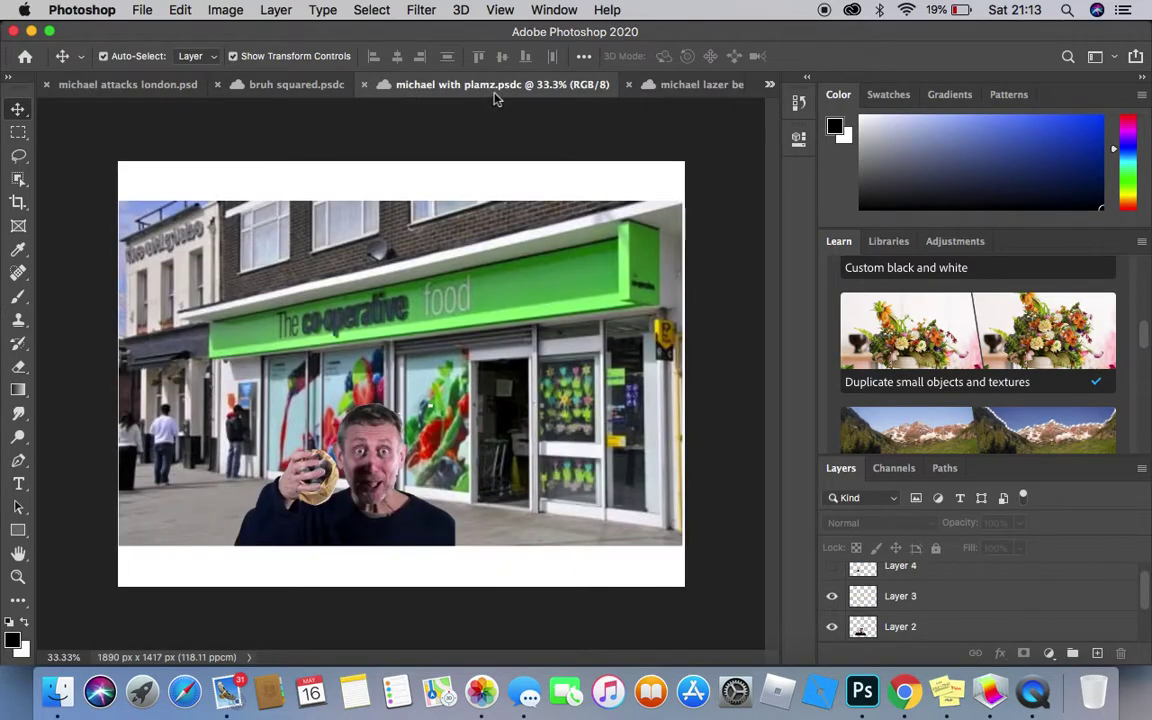
{"action": "left_click", "coordinate": [668, 88]}
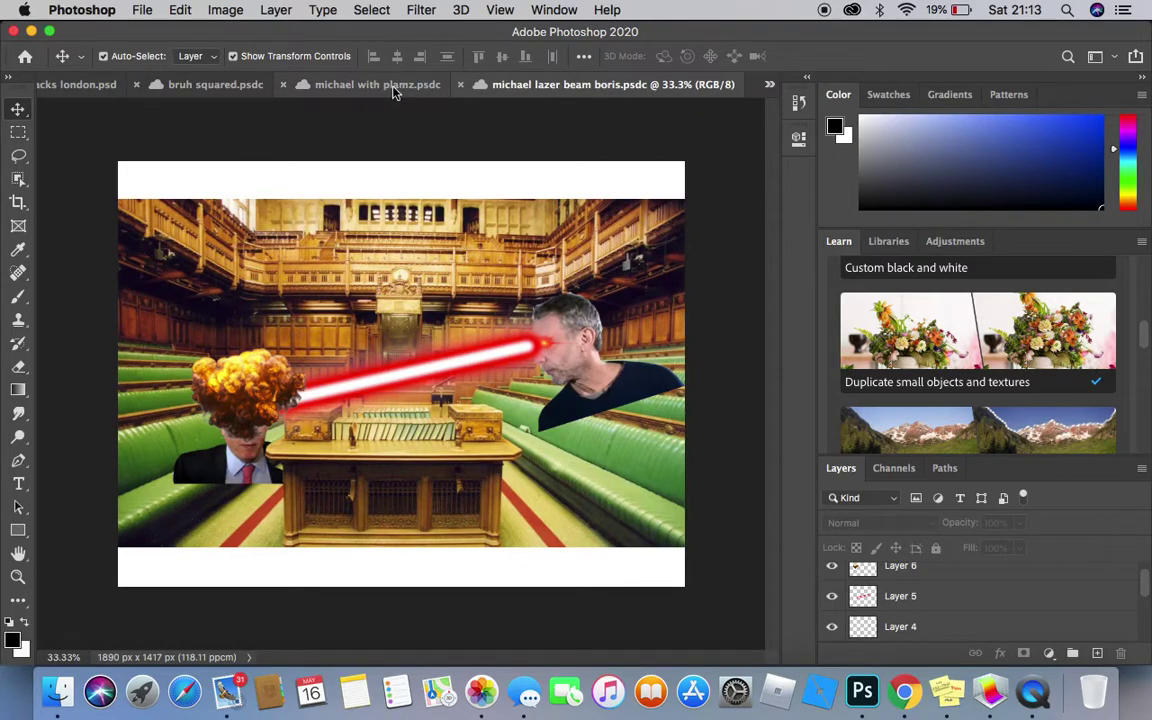